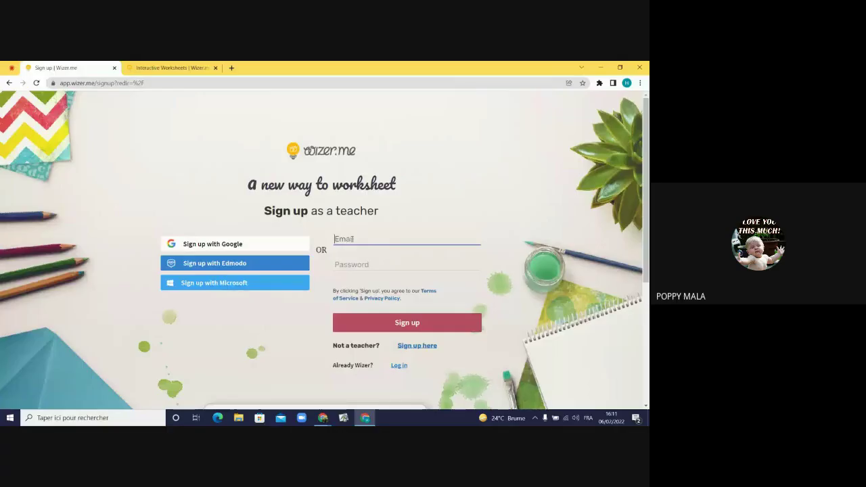
- Start the Wizer.me sign-up with Google so the account chooser appears
click(250, 248)
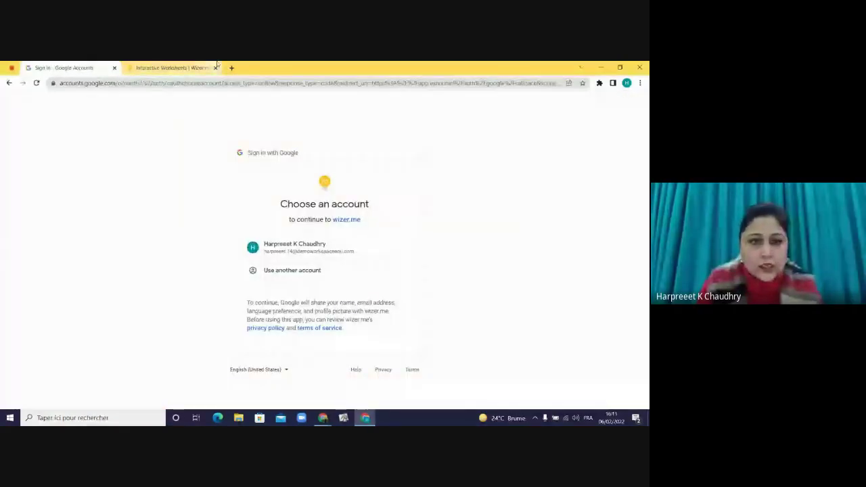
- Pick the listed Google account, return to the Wizer worksheets page and open the login page
click(299, 245)
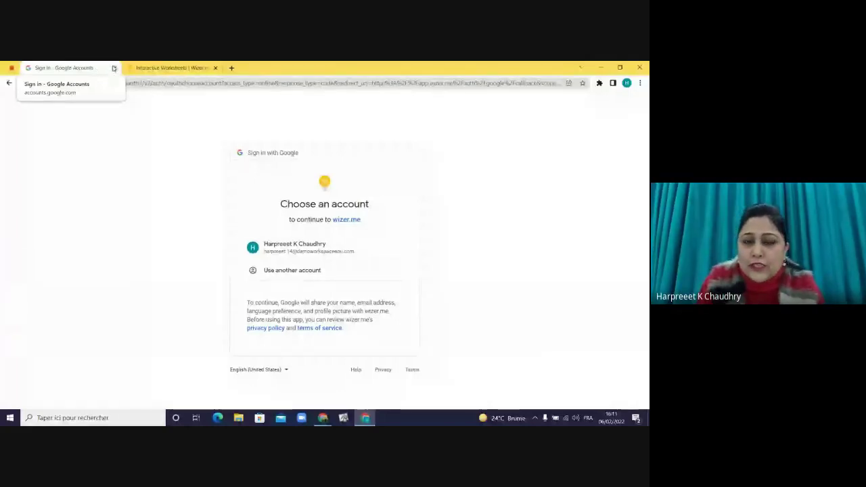
click(155, 66)
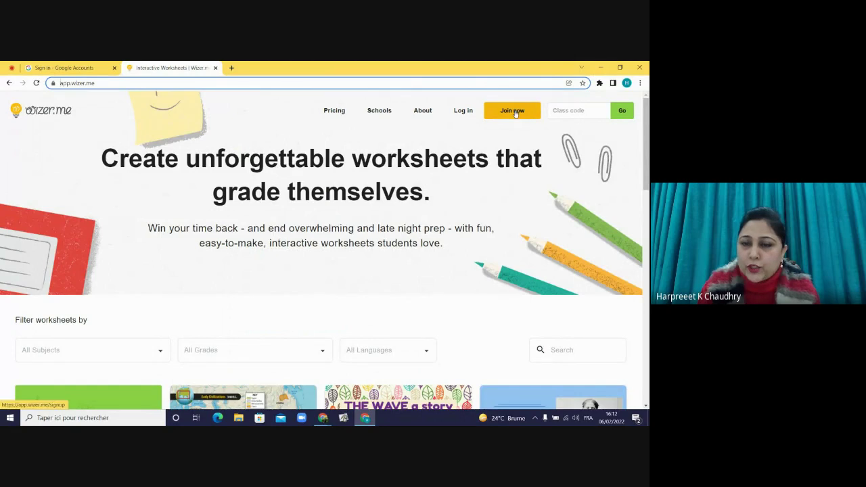
click(460, 113)
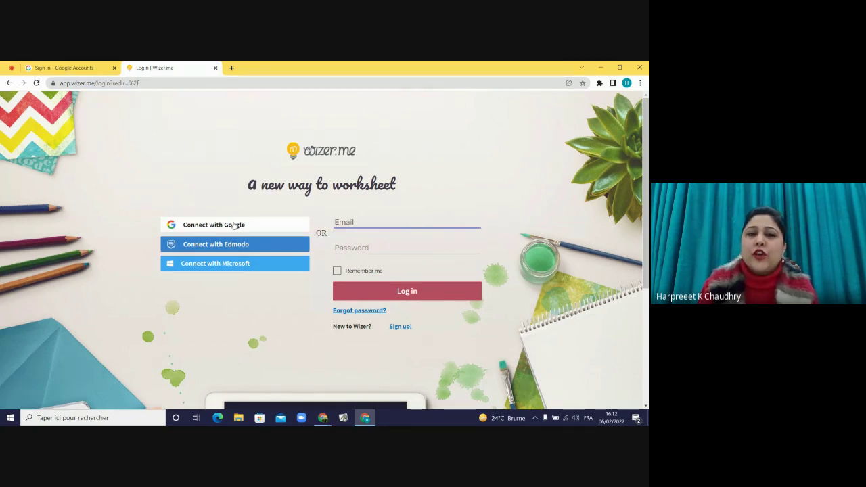
- Connect with Google using another account's e-mail and password, then decline the Chrome profile switch
click(233, 226)
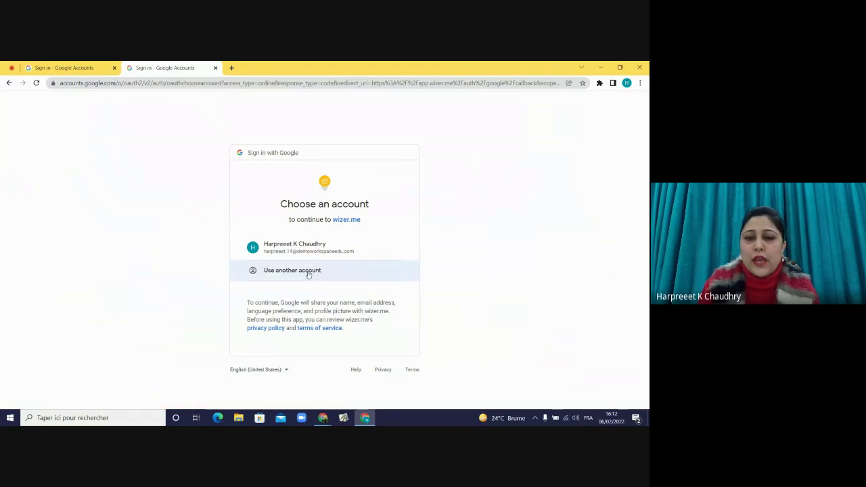
click(308, 272)
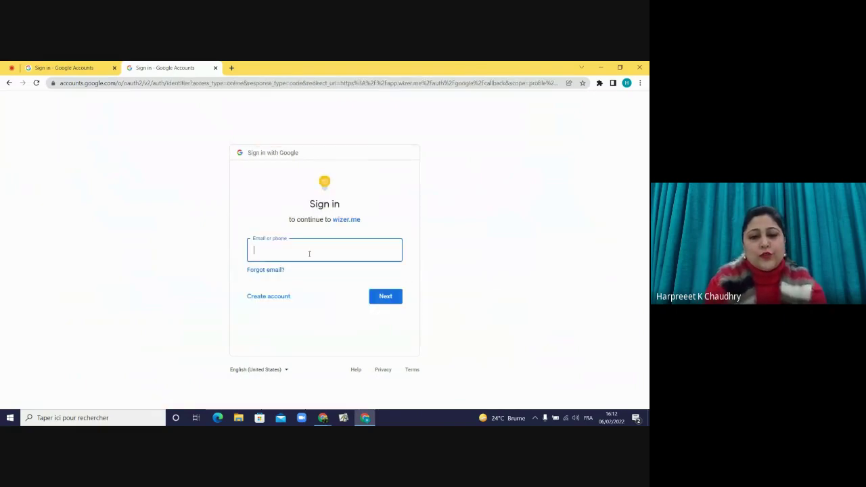
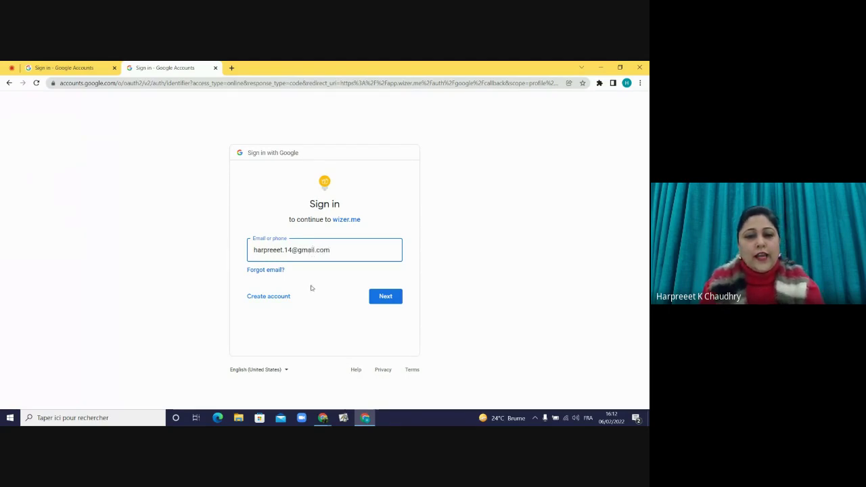
click(385, 296)
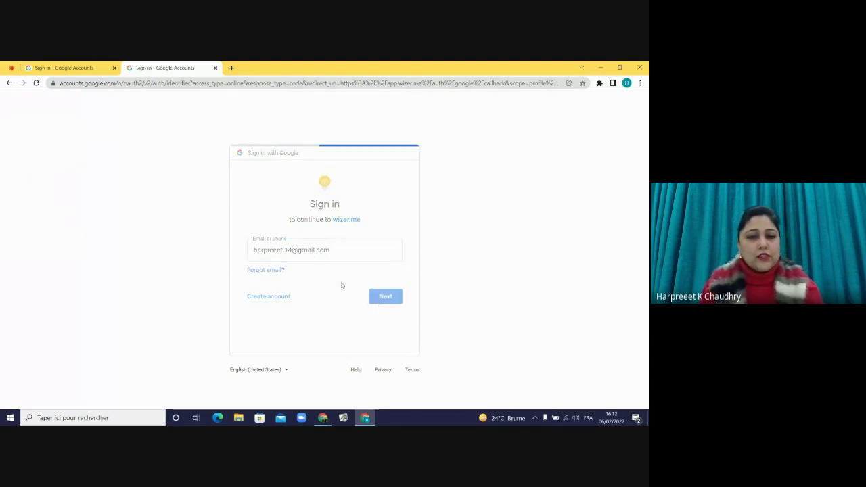
text(•••)
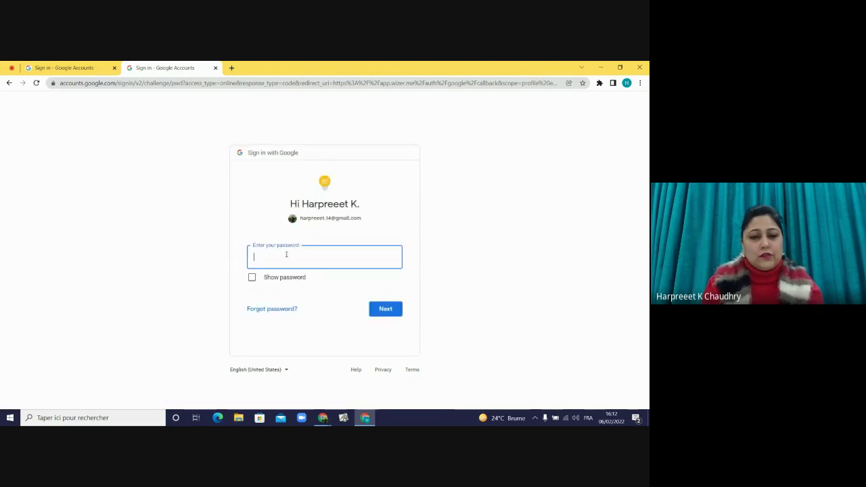
text(••••••••••)
key(Return)
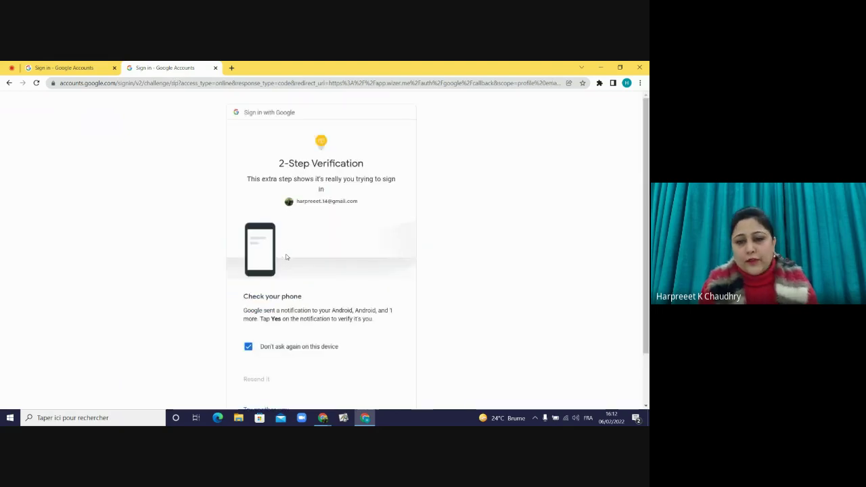
scroll(347, 394, down, 2)
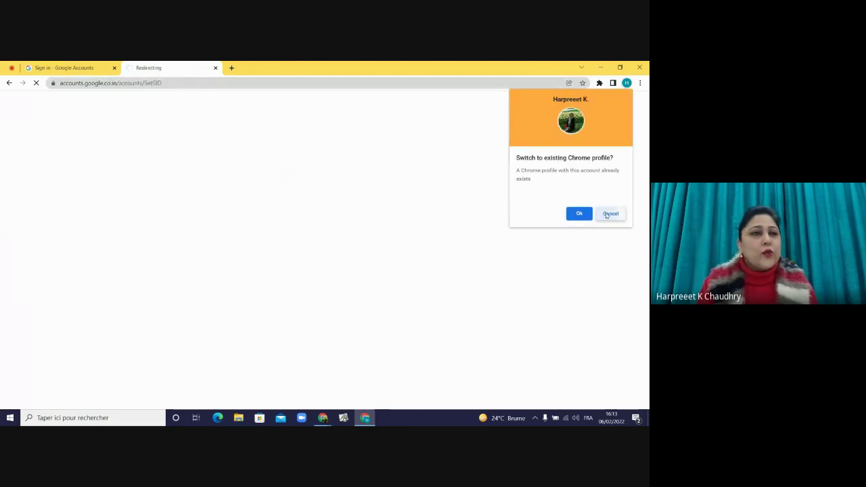
click(611, 213)
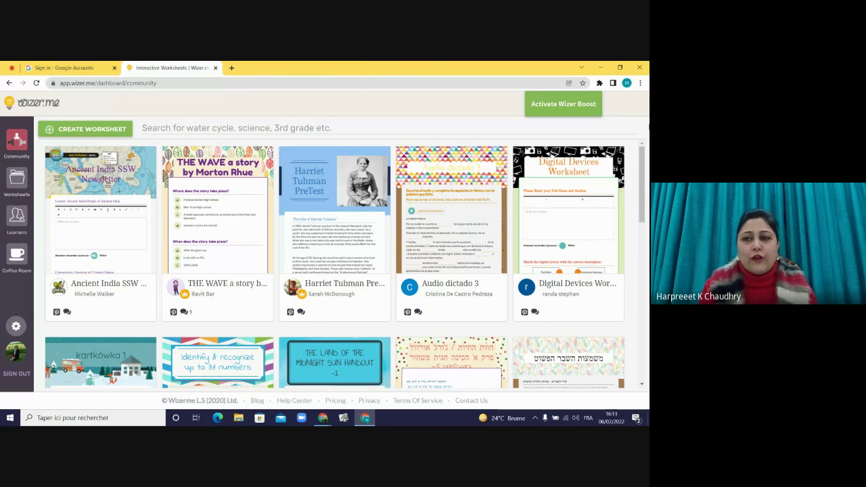
mouse_move(642, 188)
mouse_down()
mouse_move(643, 203)
mouse_move(644, 176)
mouse_up()
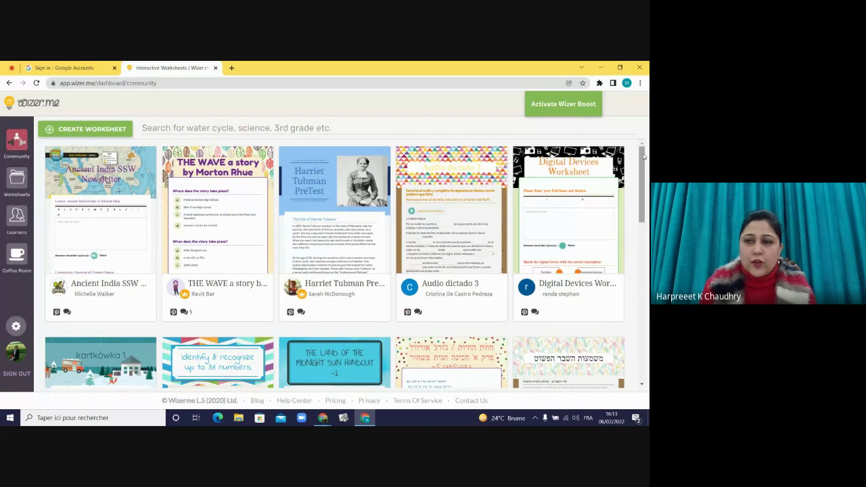
drag(645, 157, 637, 195)
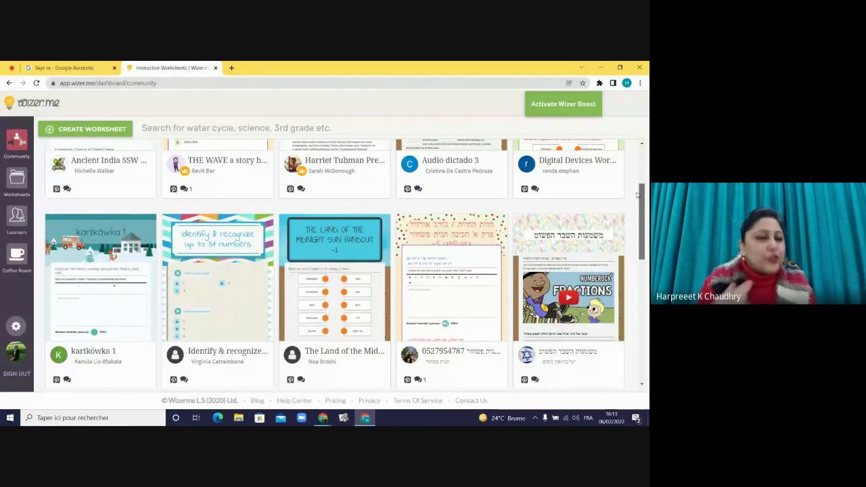
drag(637, 195, 642, 326)
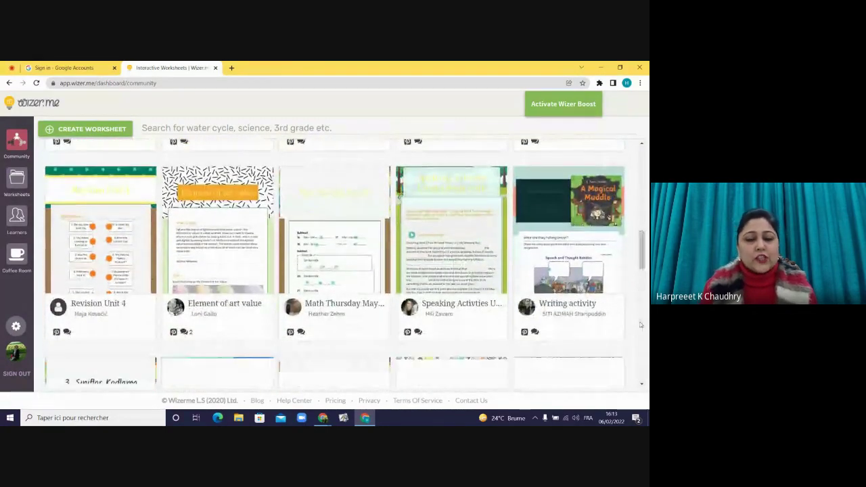
drag(642, 257, 257, 129)
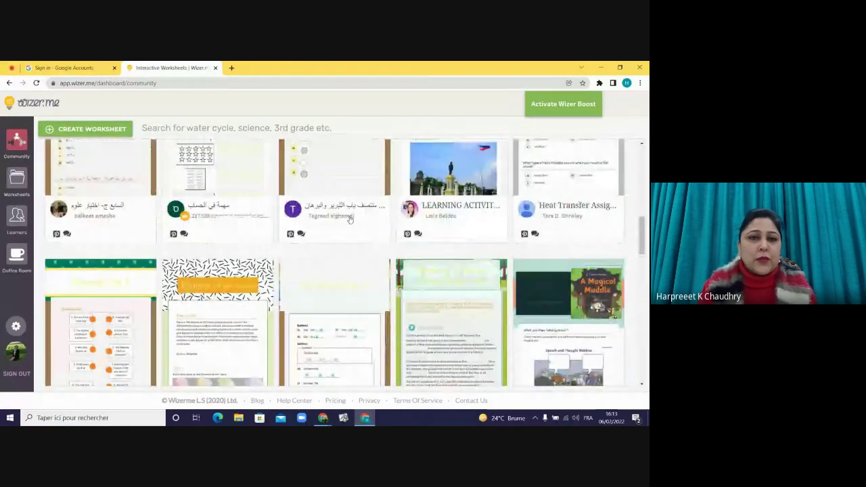
click(237, 126)
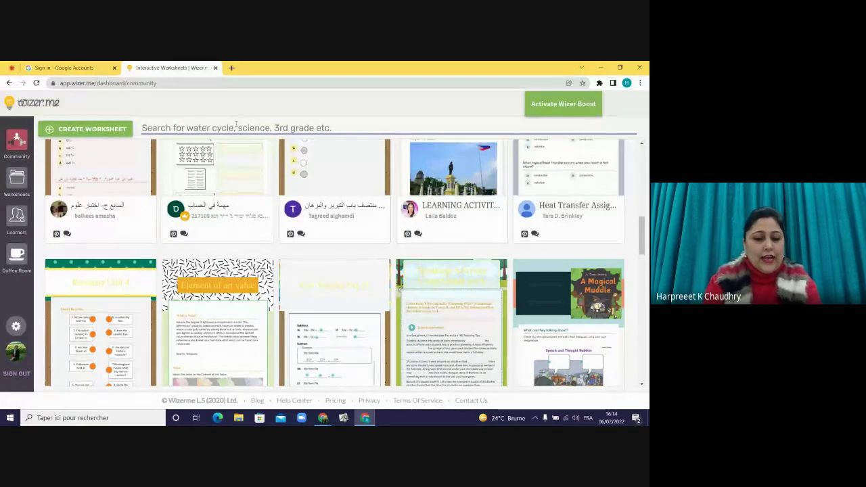
- Search community worksheets for 'adjectives' and open the Adjectives Worksheet preview
text(adje)
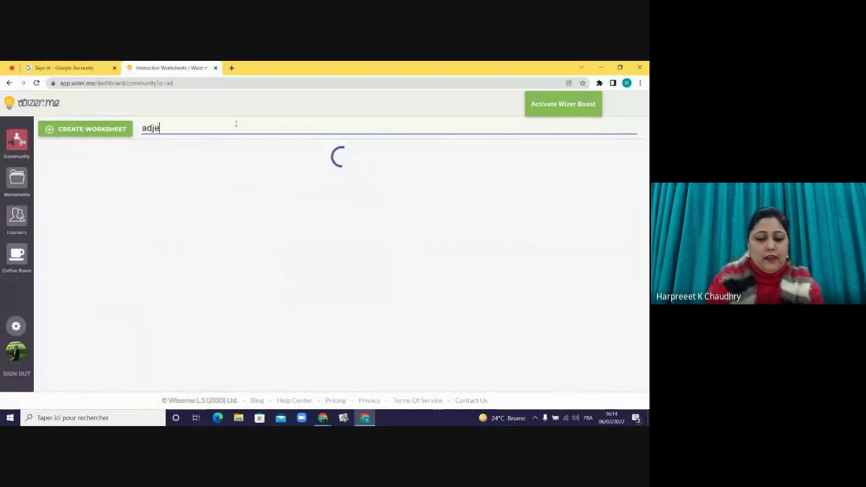
text(ctives)
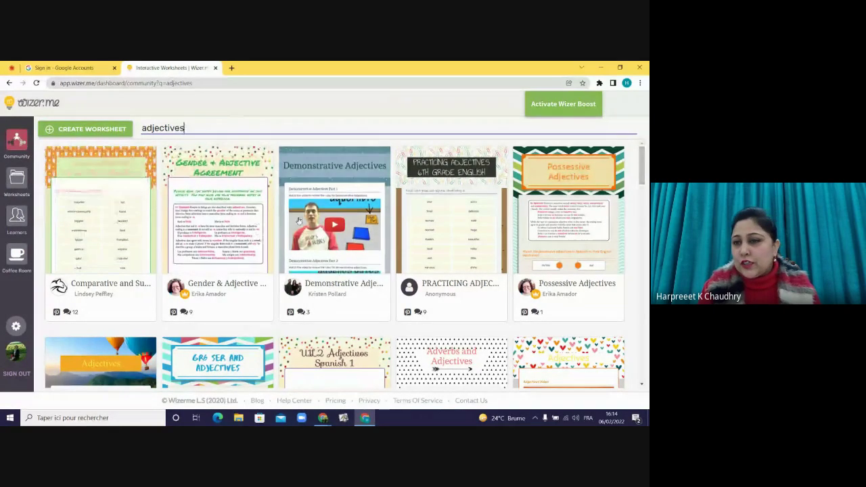
scroll(644, 187, down, 3)
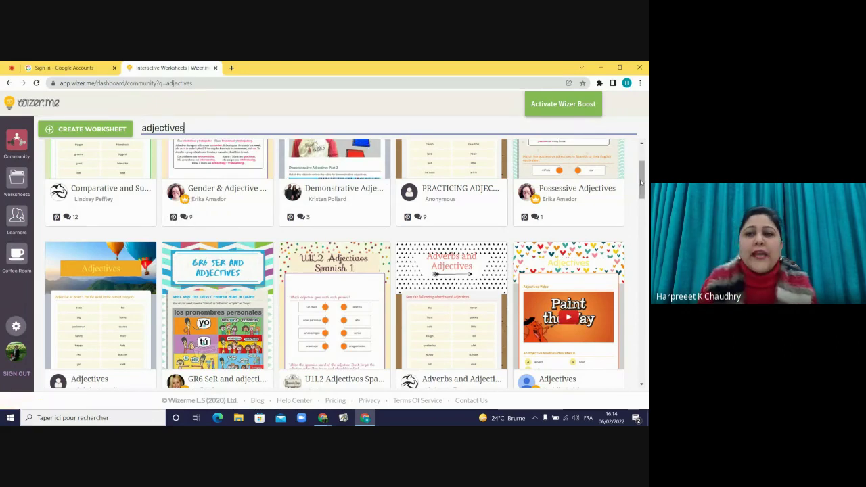
drag(643, 183, 639, 204)
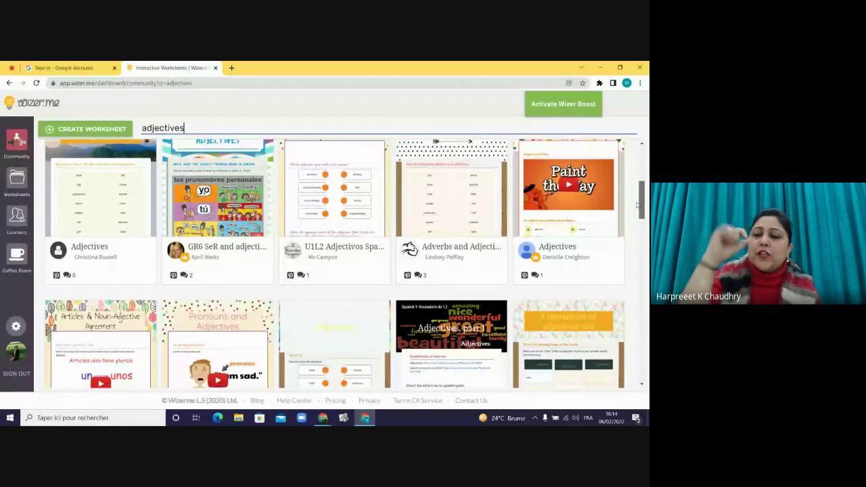
scroll(638, 205, down, 1)
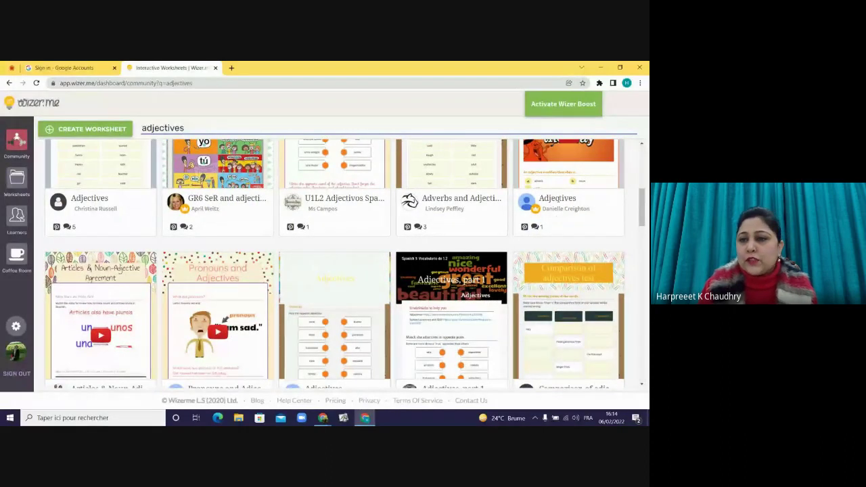
click(554, 178)
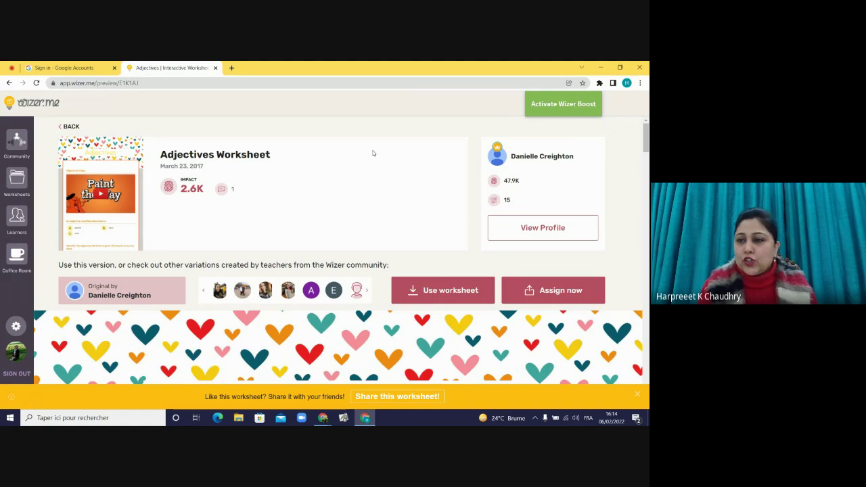
drag(646, 136, 647, 149)
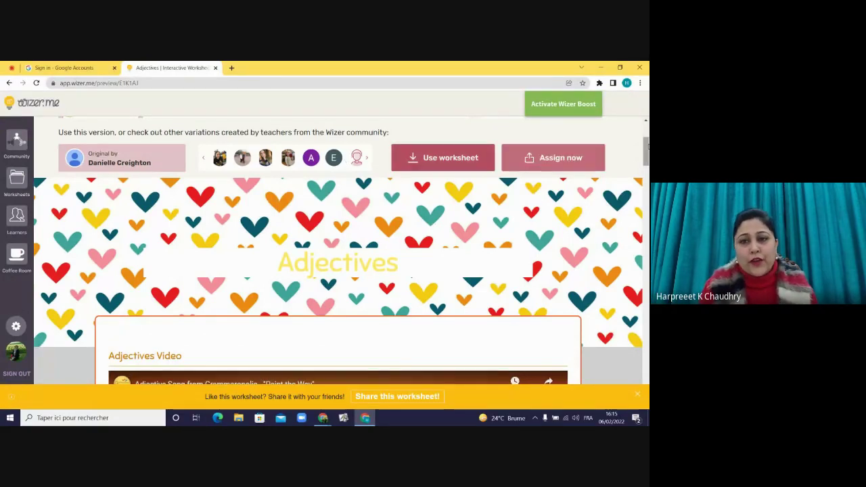
drag(647, 151, 639, 227)
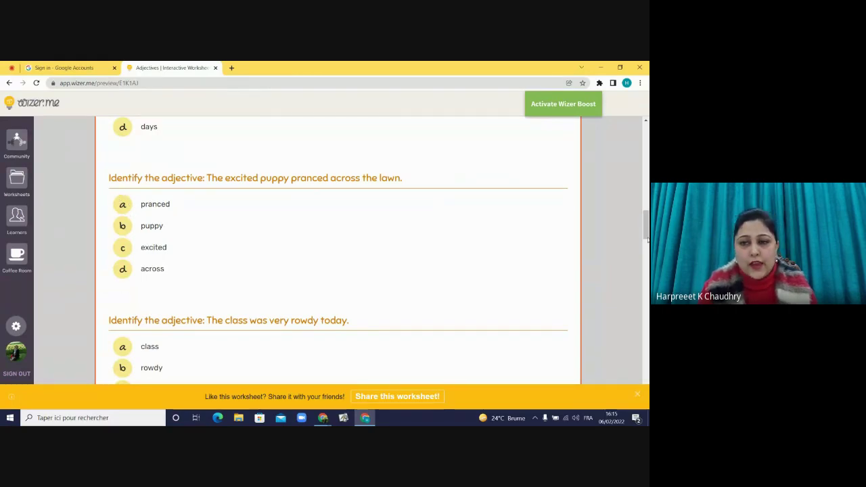
drag(646, 232, 647, 312)
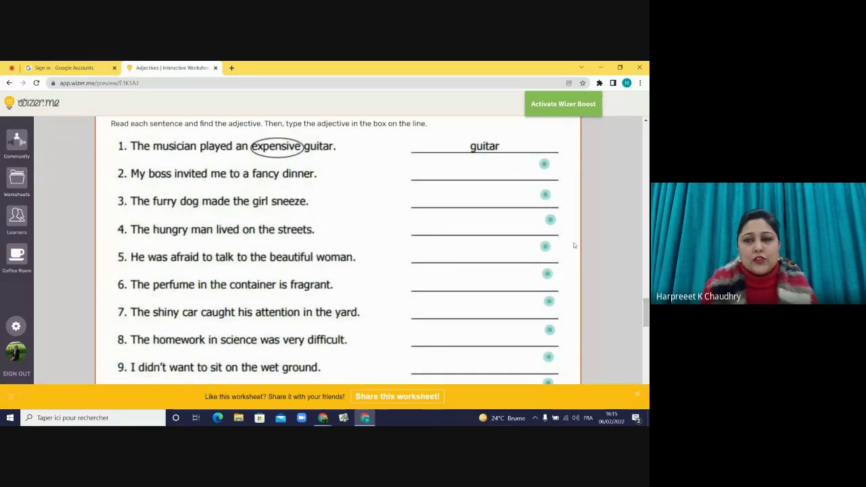
click(543, 165)
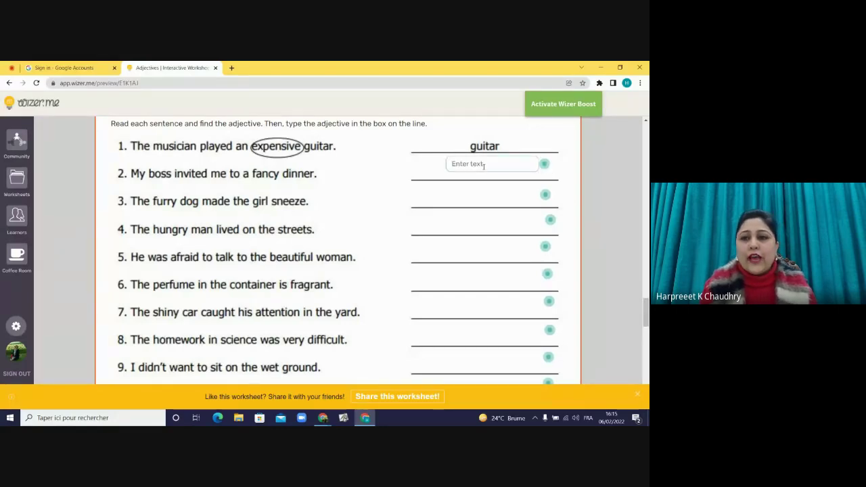
drag(647, 302, 646, 126)
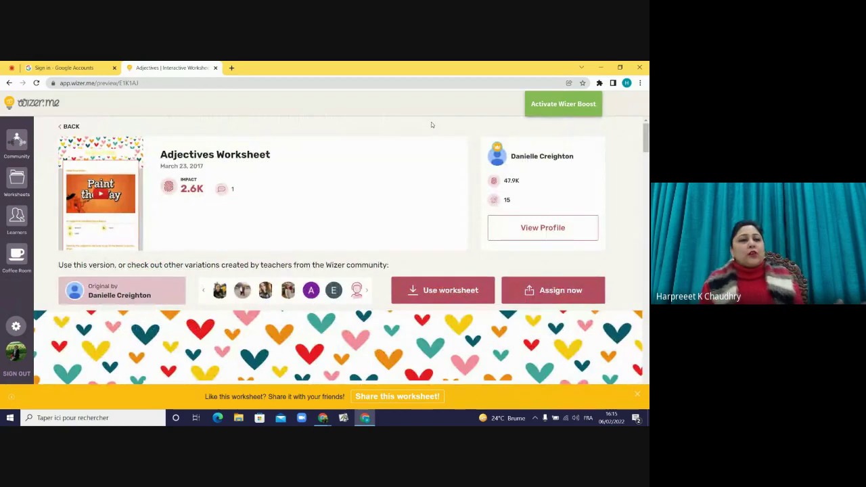
- Compare the Wizer Create and Wizer Boost pricing plans, then go back to the Wizer.me homepage
click(547, 110)
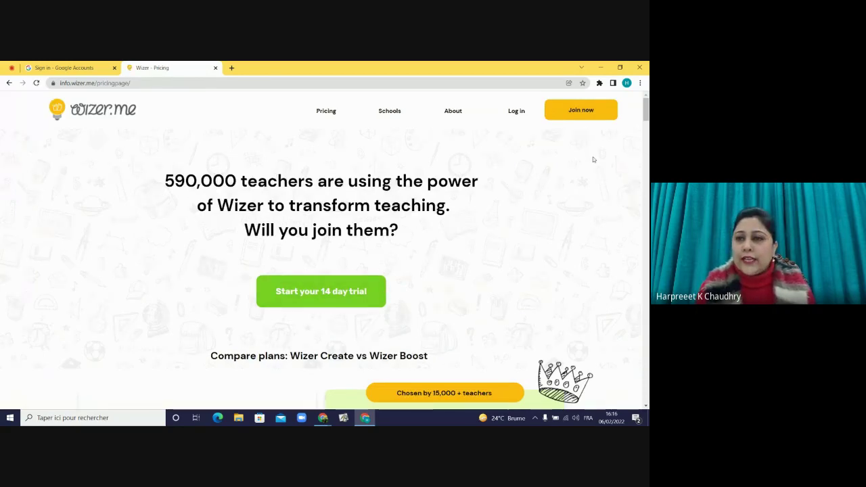
drag(647, 119, 647, 136)
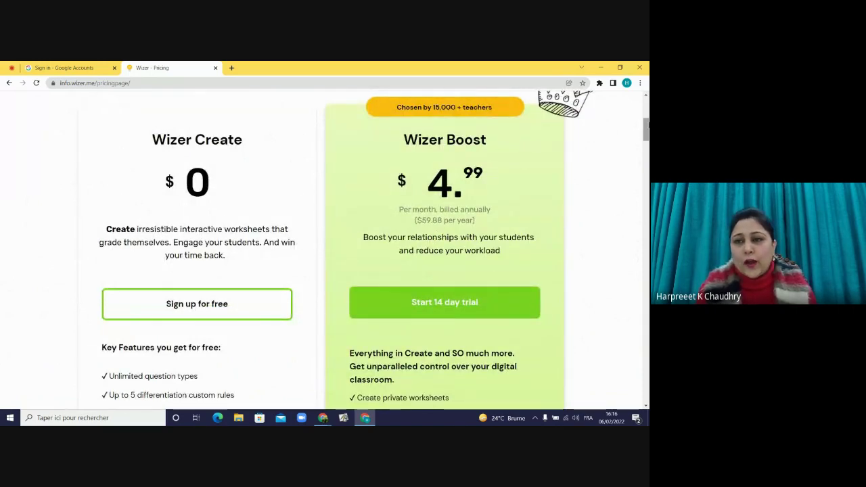
drag(647, 128, 647, 108)
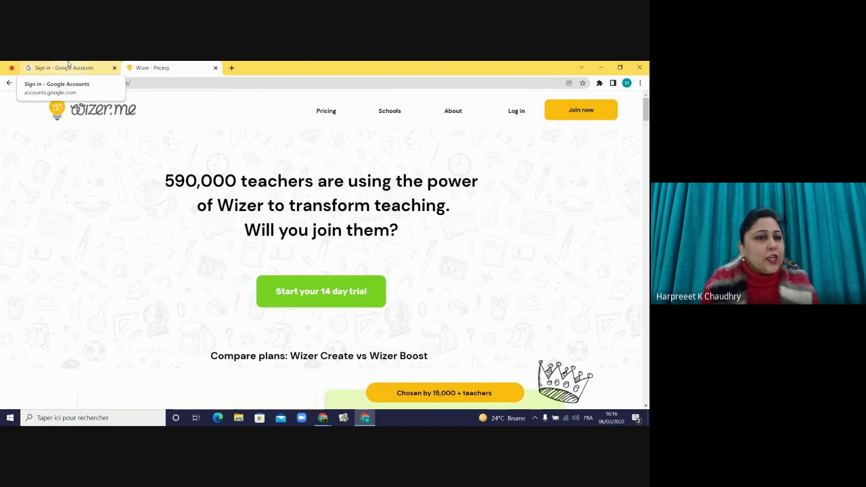
click(56, 108)
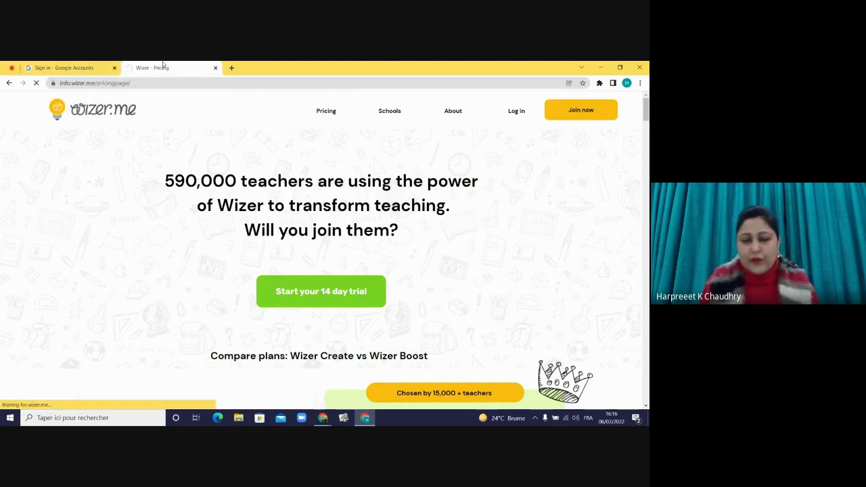
key(alt+Tab)
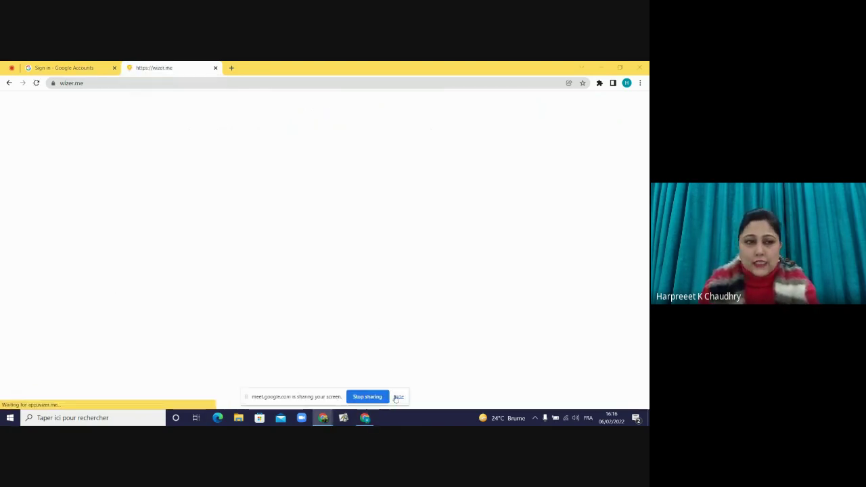
click(485, 64)
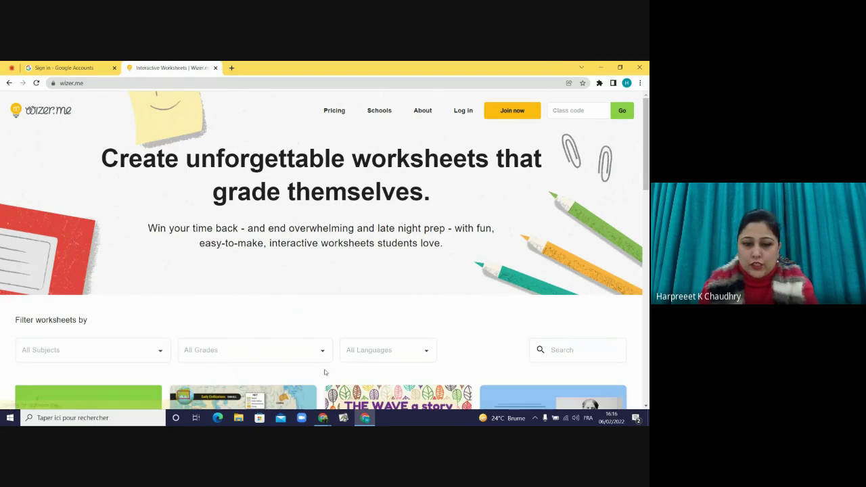
- Bring up the Happy Basant Panchami preview and scroll through its name, story-character and book-opinion questions
mouse_move(330, 423)
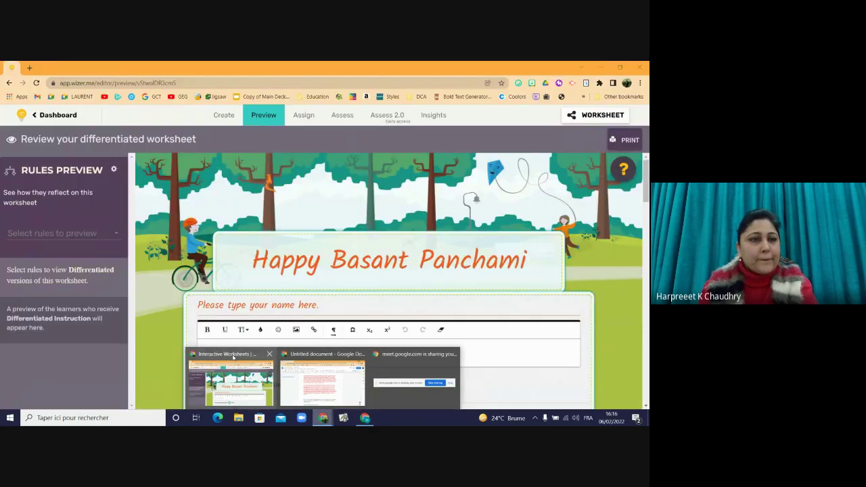
click(229, 379)
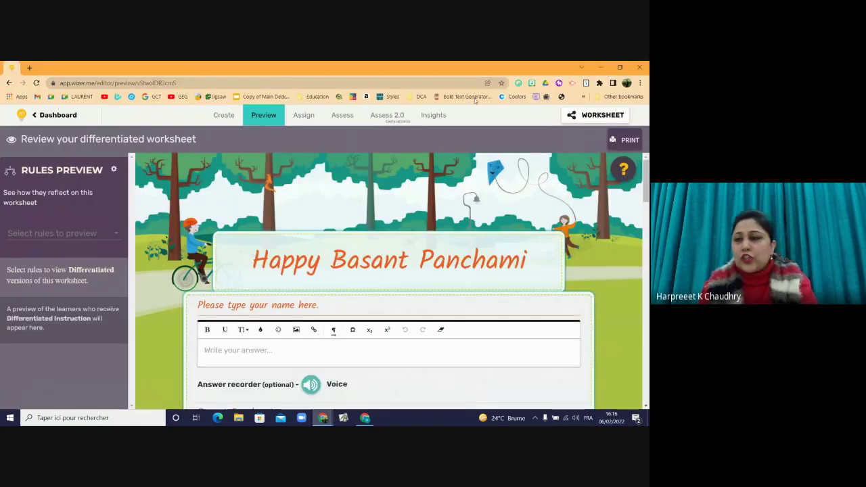
drag(646, 172, 645, 253)
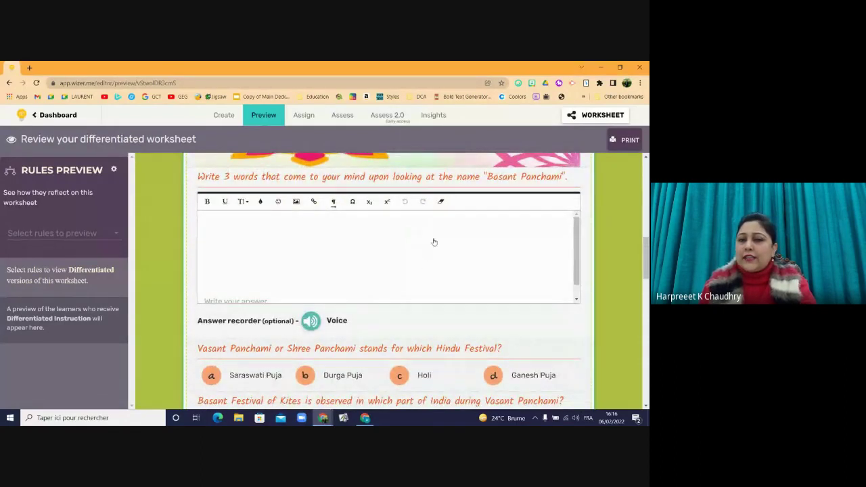
mouse_move(645, 254)
mouse_down()
mouse_move(645, 279)
mouse_move(647, 271)
mouse_up()
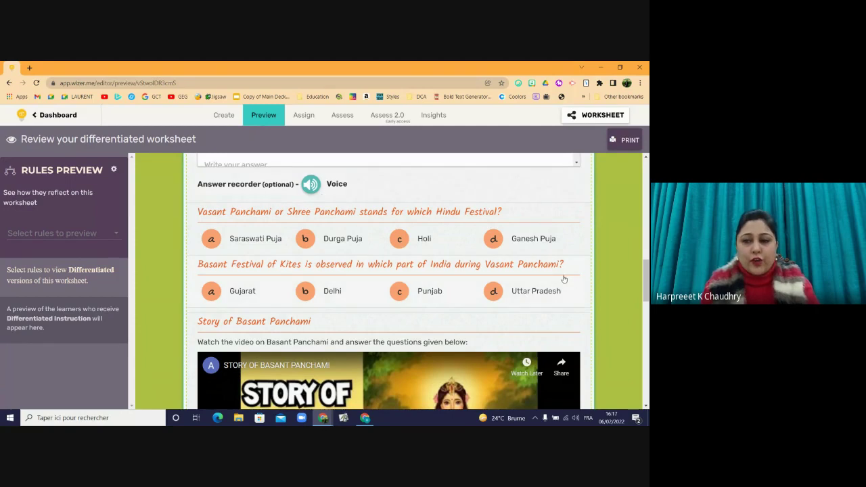
drag(647, 273, 647, 273)
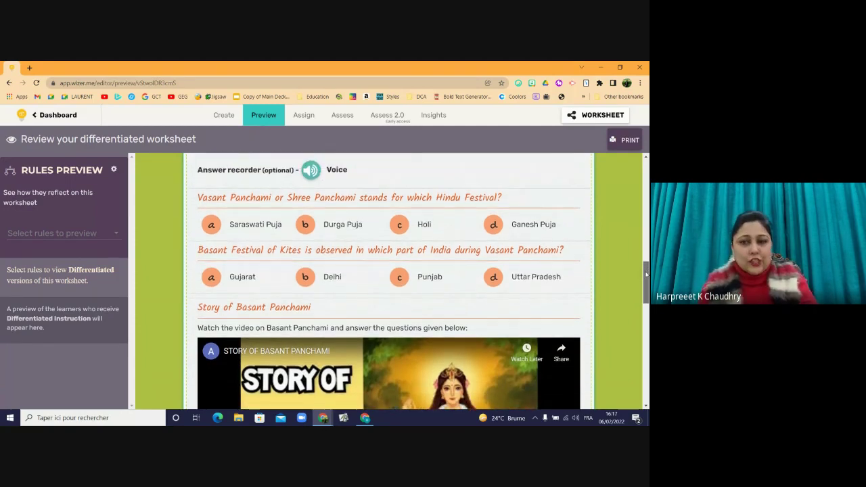
scroll(366, 263, down, 1)
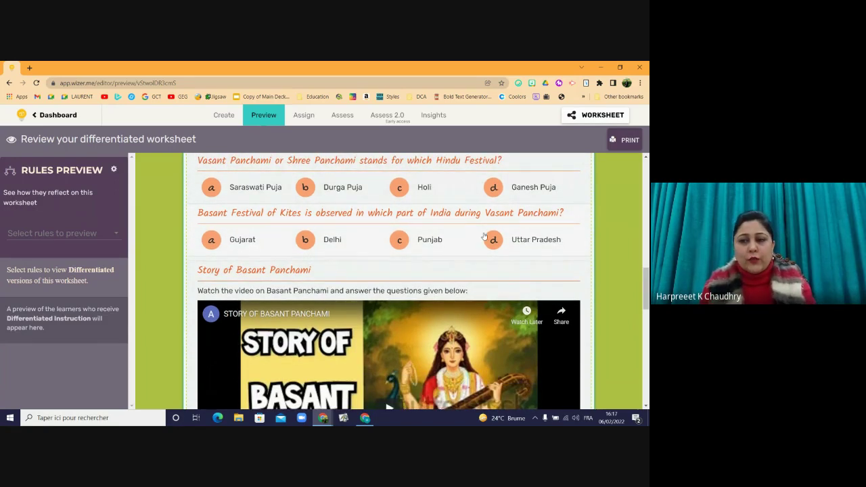
drag(646, 279, 648, 333)
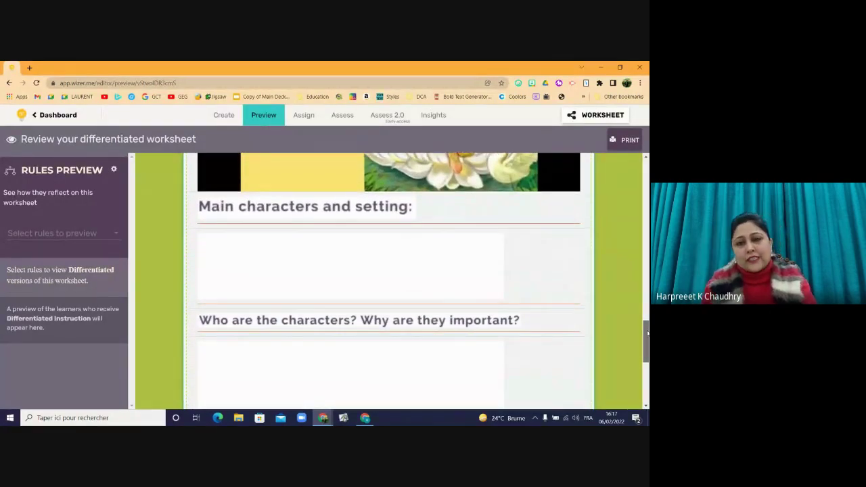
drag(648, 332, 648, 174)
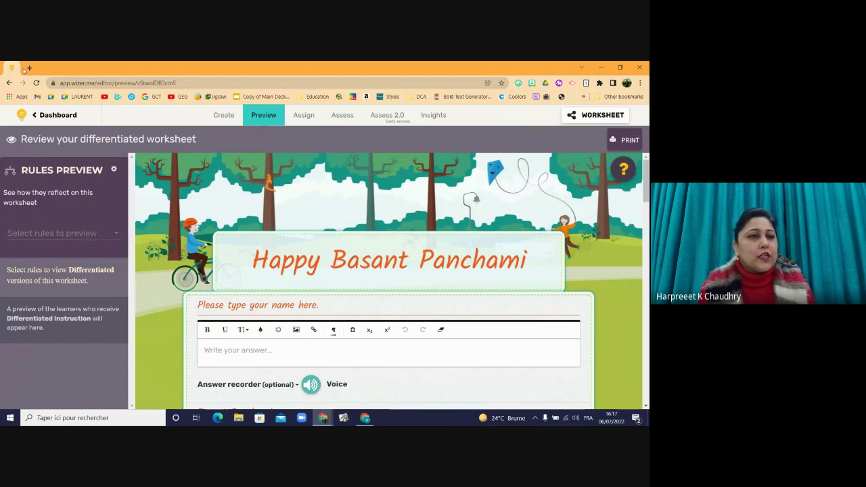
- Log in from the Wizer.me homepage and open the Worksheets collection in the sidebar
key(alt+Tab)
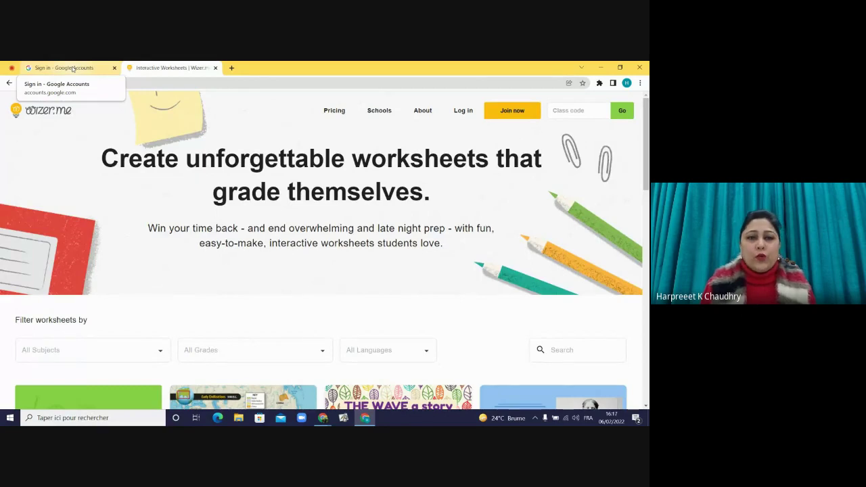
click(464, 112)
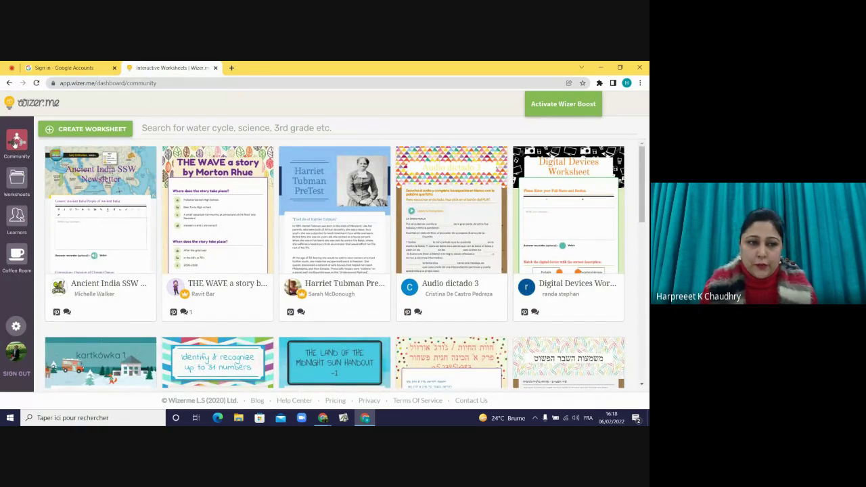
click(14, 188)
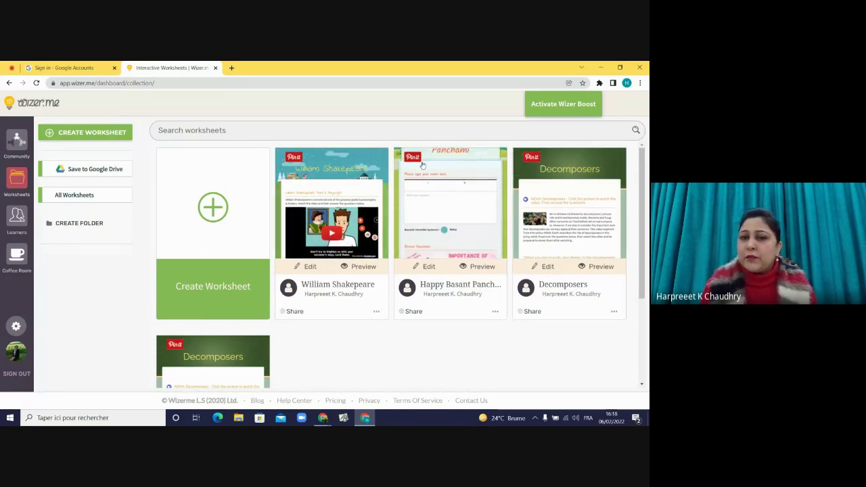
- Open the Learners classrooms page, then the Coffee Room community forum in a new tab
drag(642, 173, 643, 253)
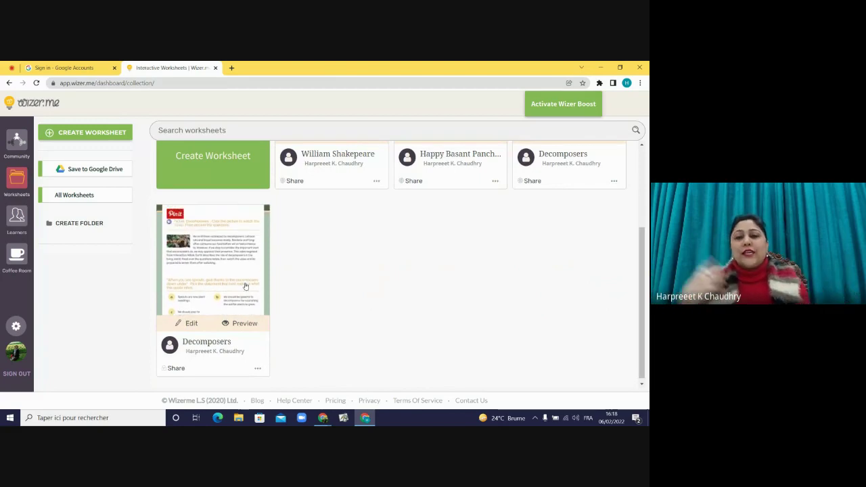
click(17, 218)
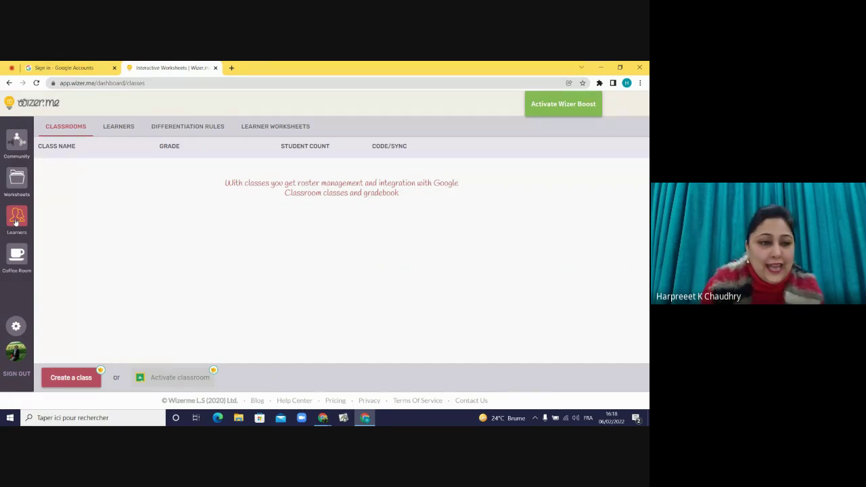
click(15, 256)
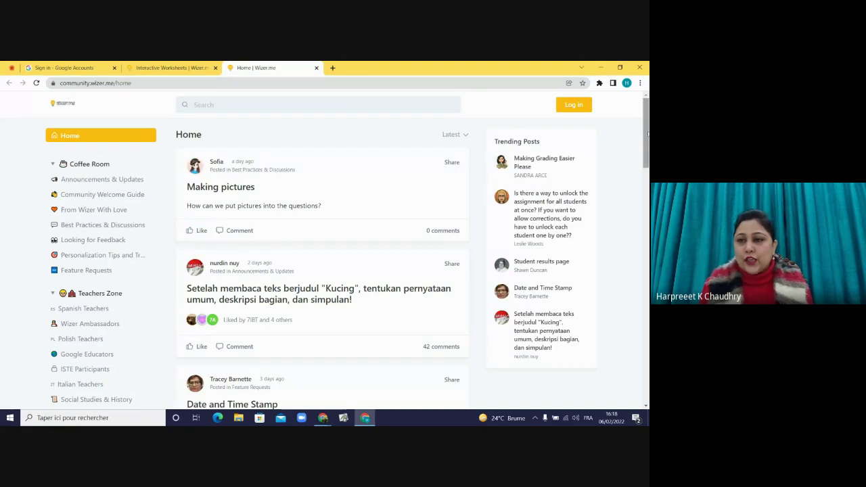
- Scroll the Coffee Room feed, then close the forum tab to get back to Learners
drag(647, 136, 649, 190)
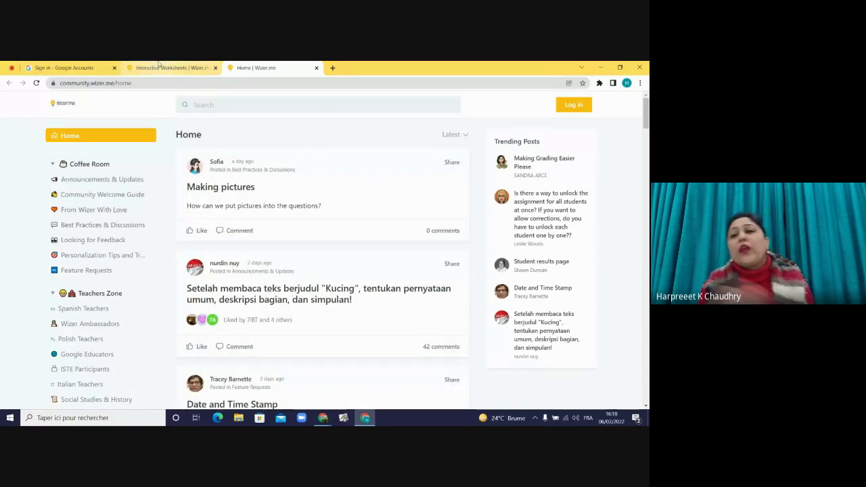
click(316, 67)
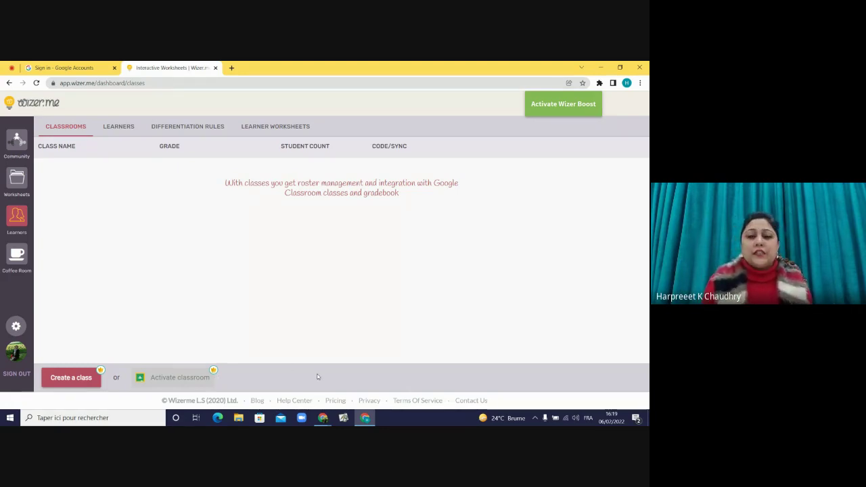
- Bring the Happy Basant Panchami window forward, enter its editor, then go back to the Dashboard
mouse_move(323, 417)
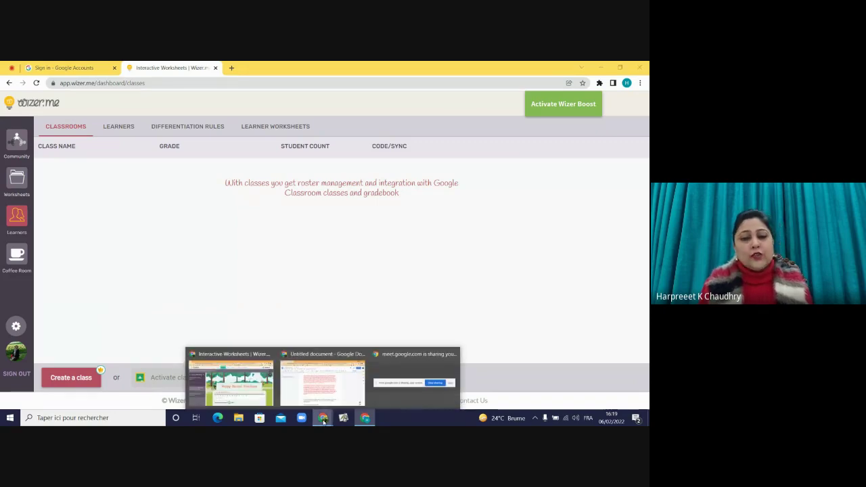
click(235, 359)
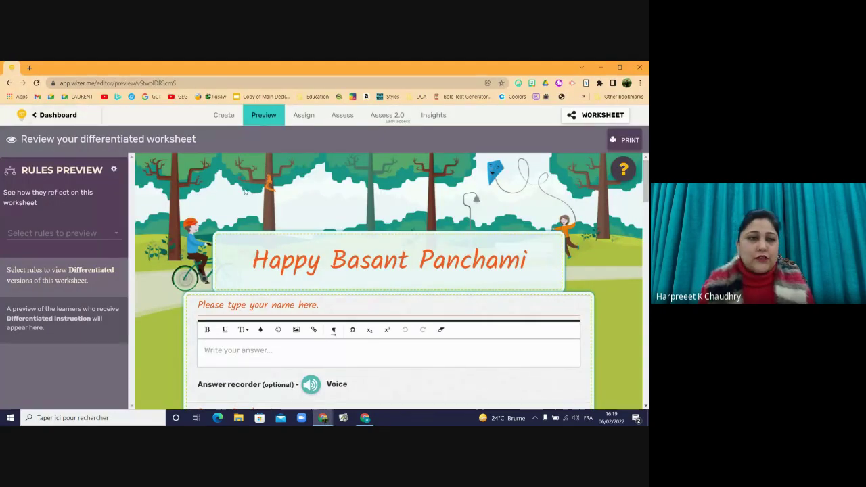
click(217, 117)
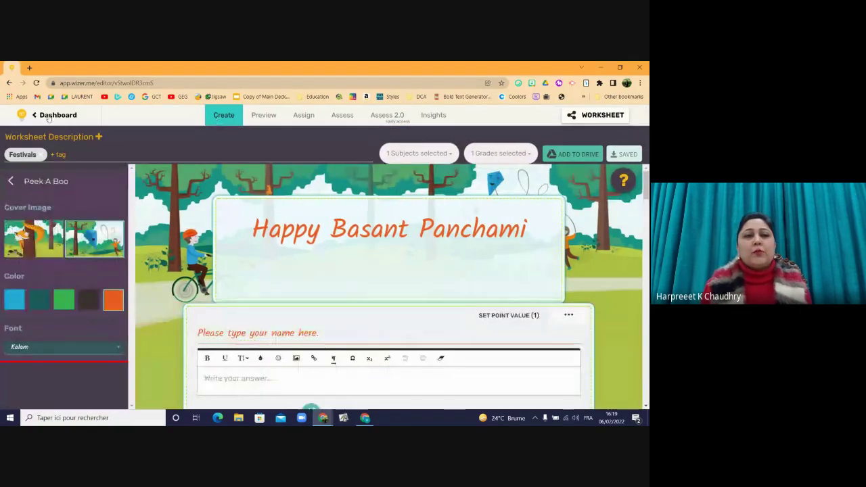
click(56, 116)
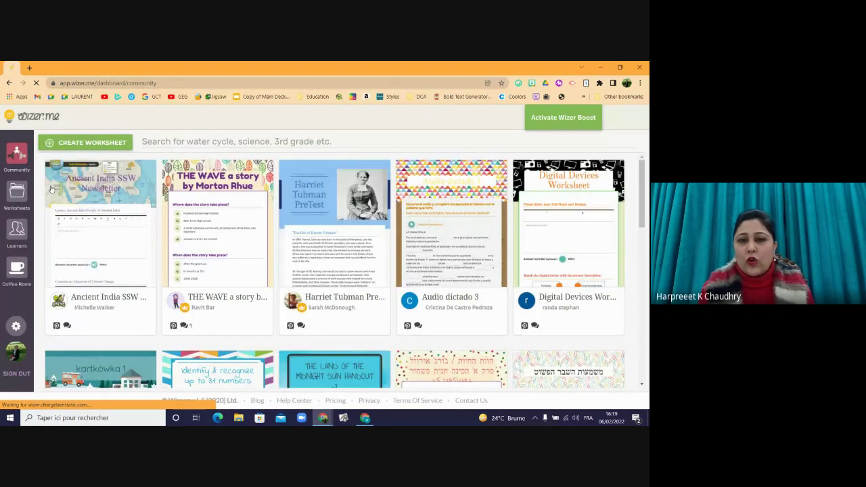
- Create a new blank worksheet and scroll through the Select Design theme thumbnails
click(101, 143)
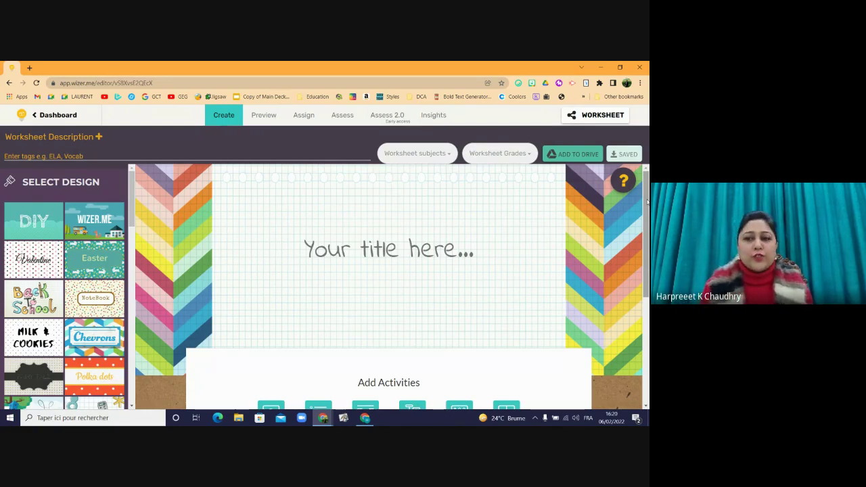
drag(648, 205, 647, 306)
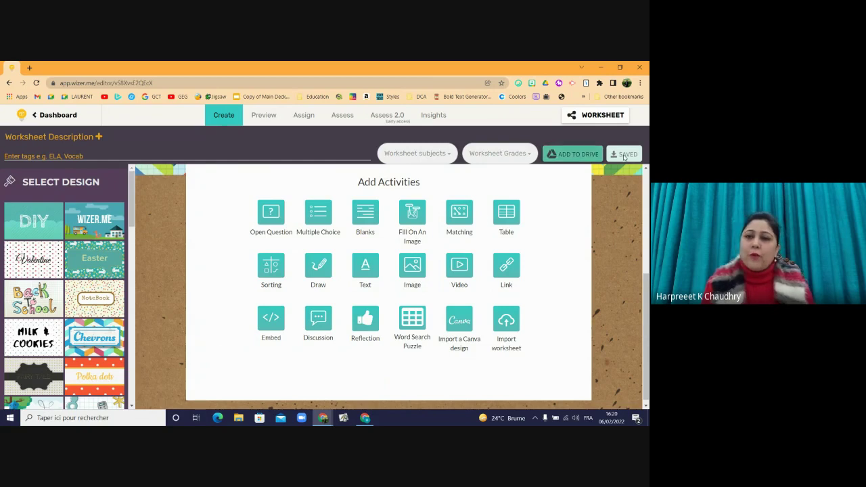
drag(646, 306, 641, 204)
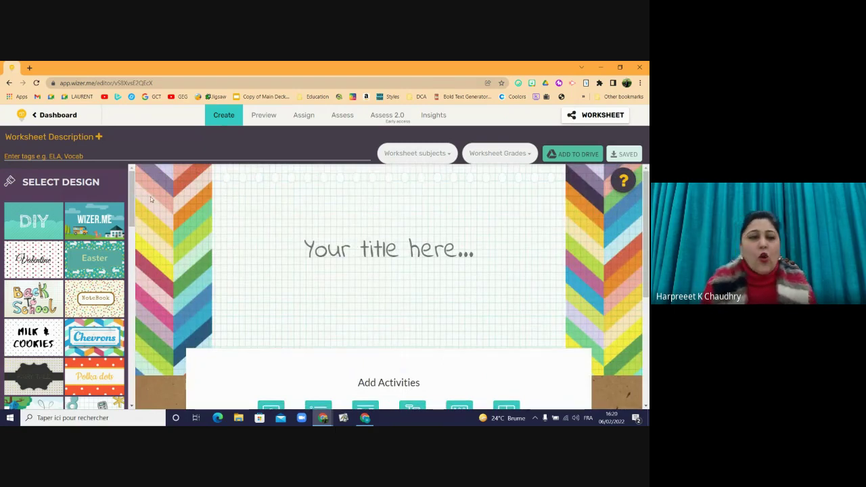
drag(132, 201, 130, 253)
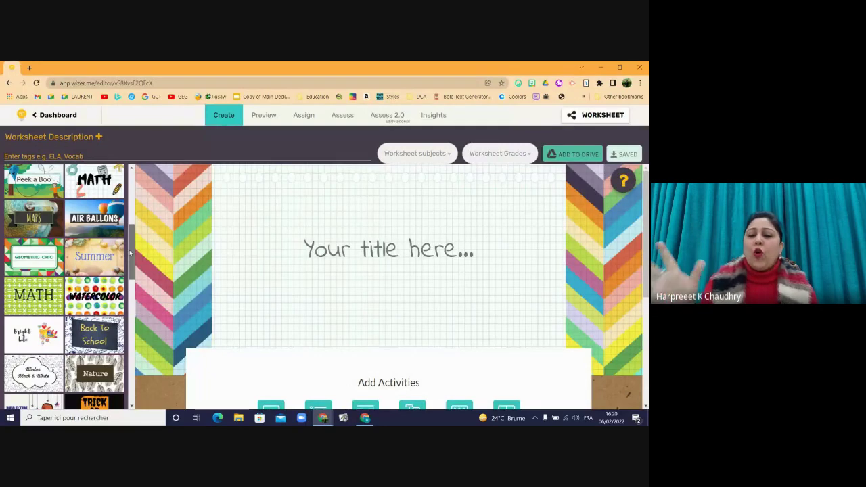
drag(131, 253, 126, 280)
scroll(126, 280, down, 3)
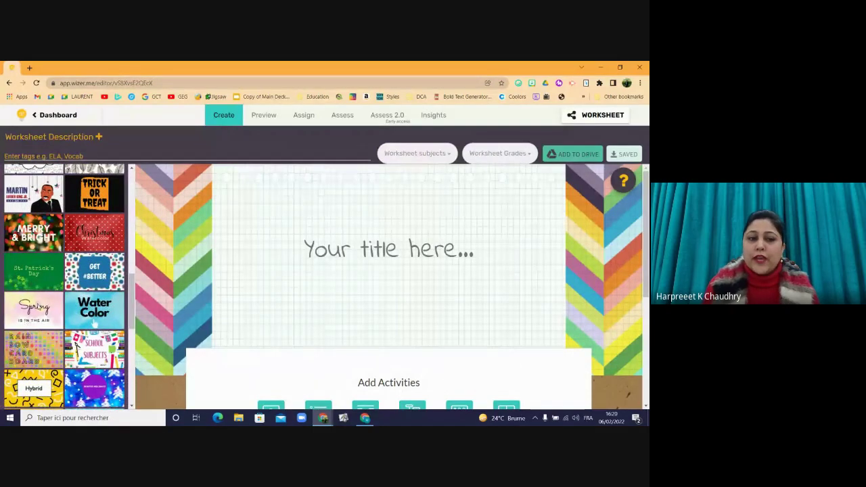
- Apply the Spring Air design with the pink-and-yellow watercolour cover image
click(38, 307)
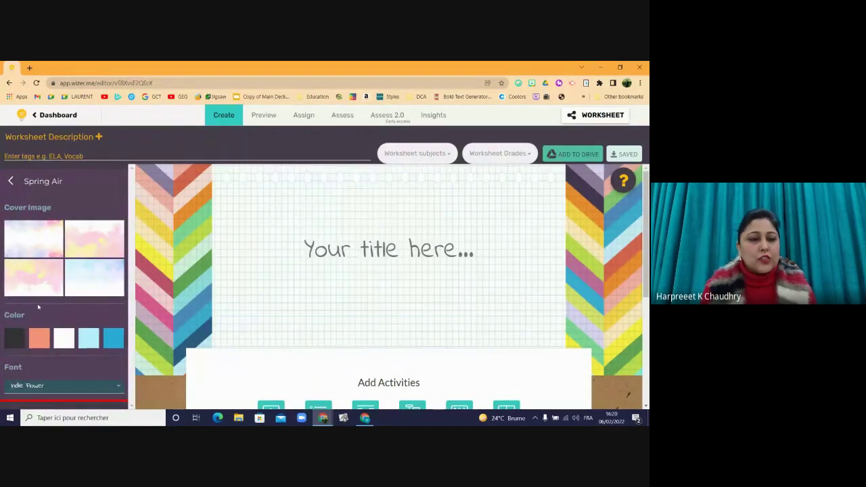
click(85, 247)
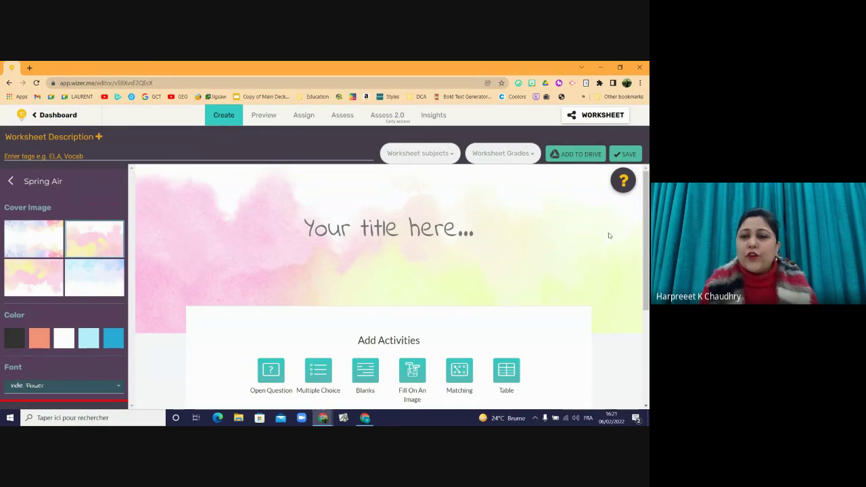
scroll(610, 236, down, 3)
scroll(638, 264, up, 2)
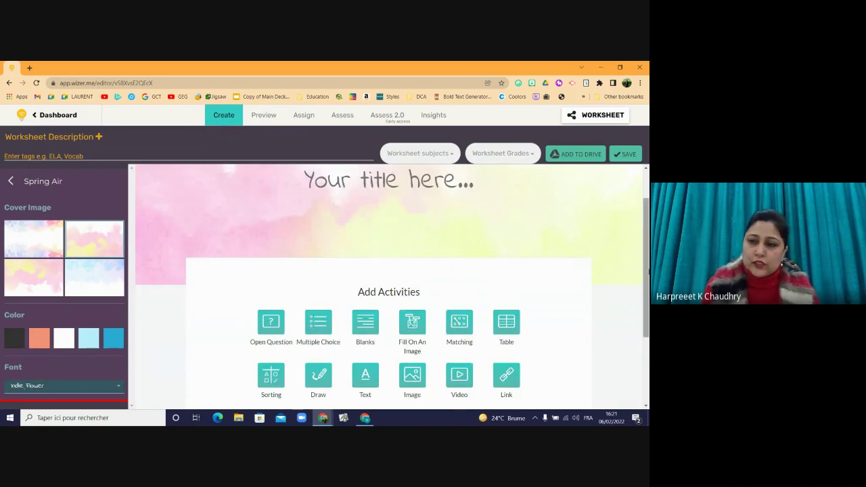
scroll(141, 339, down, 1)
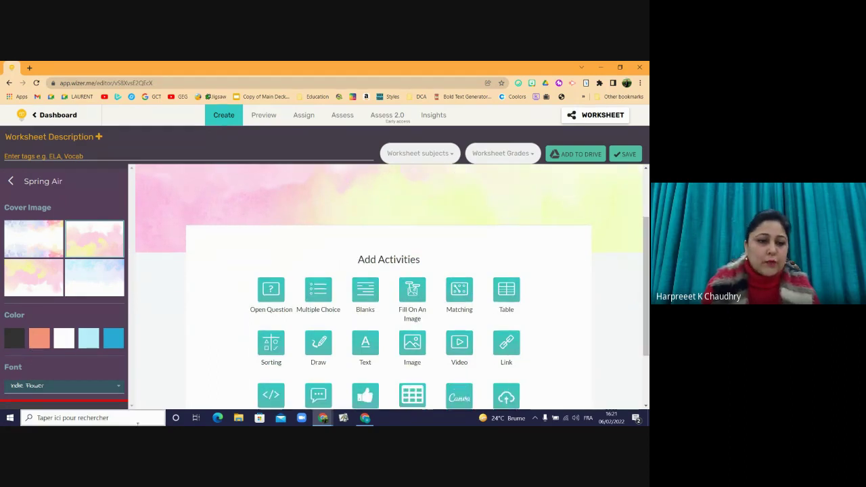
- Check the font list, keeping Indie Flower, and place the cursor in the title placeholder
click(120, 386)
drag(133, 383, 126, 307)
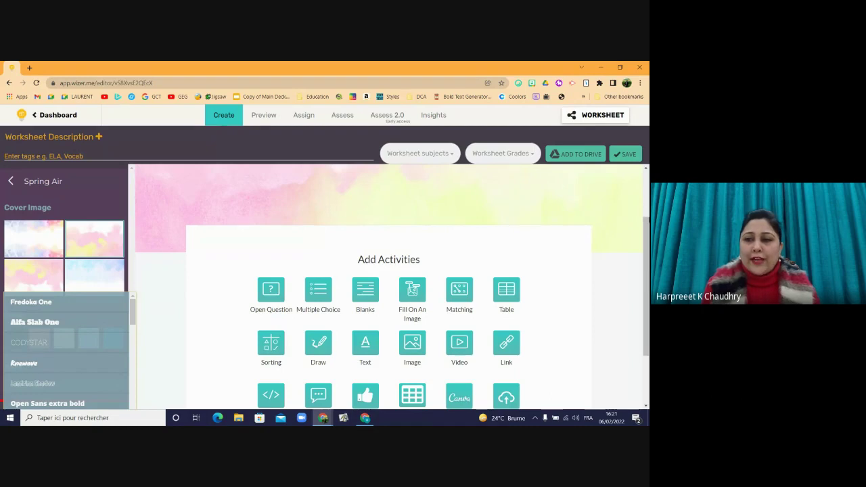
scroll(401, 230, up, 2)
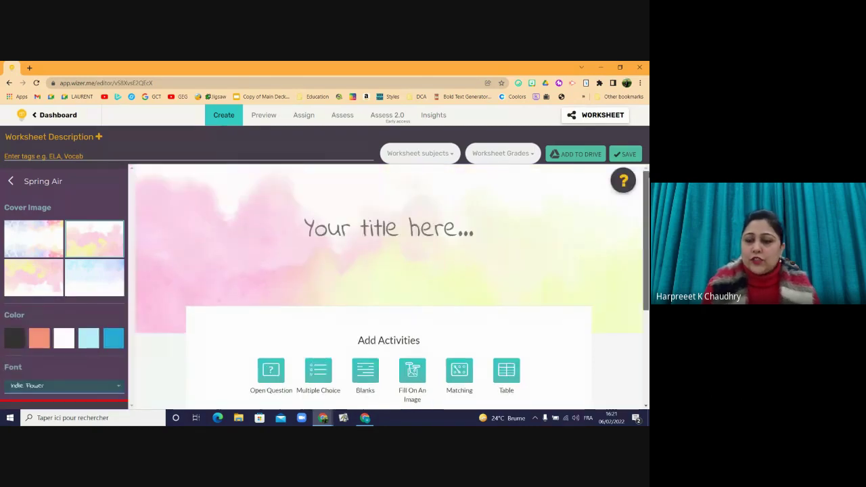
click(400, 230)
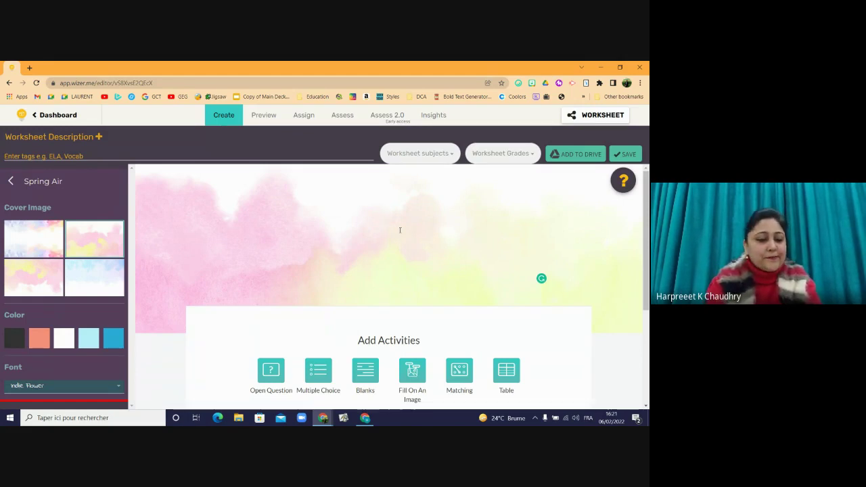
- Enter the header title 'Grade 4 Science Review- Term 2' and set its text colour to blue
text(de )
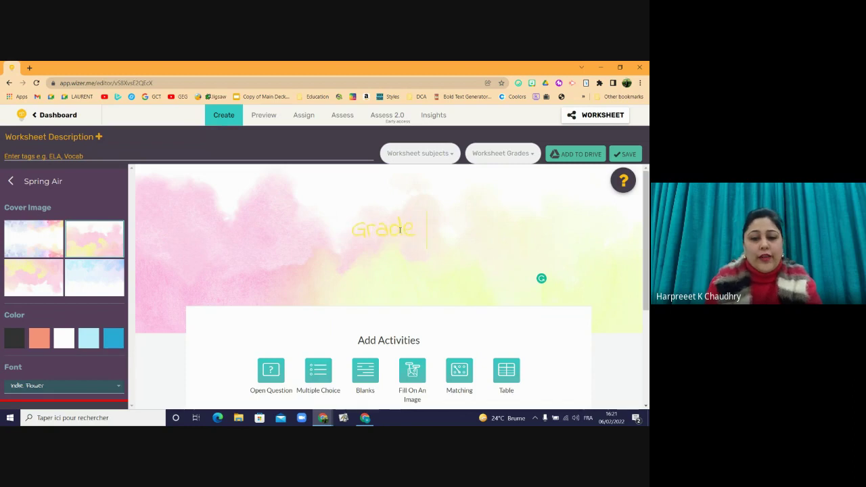
text(4 Scien)
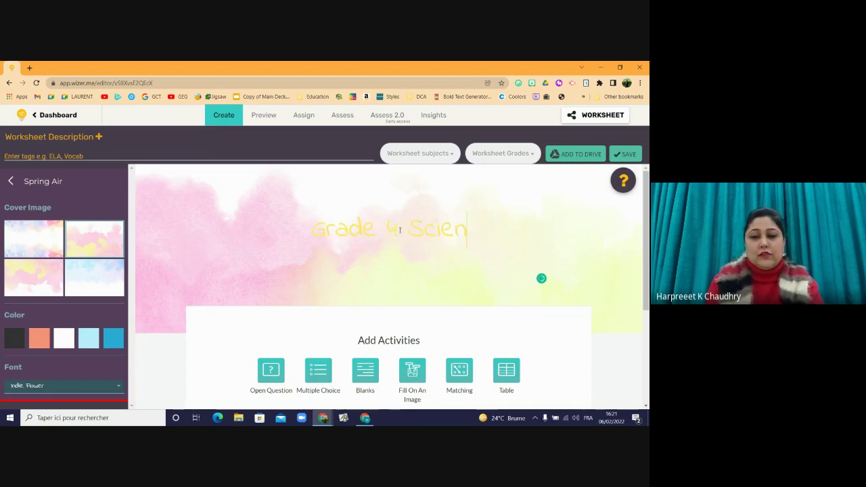
text(ce)
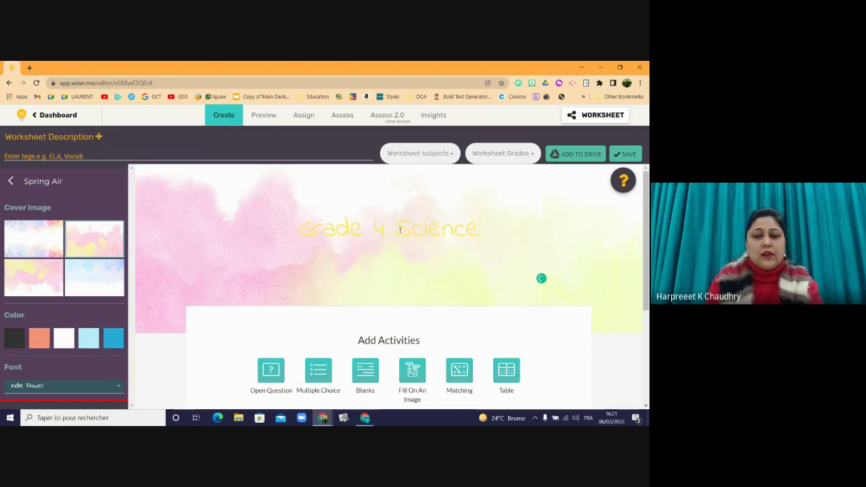
text( Revie)
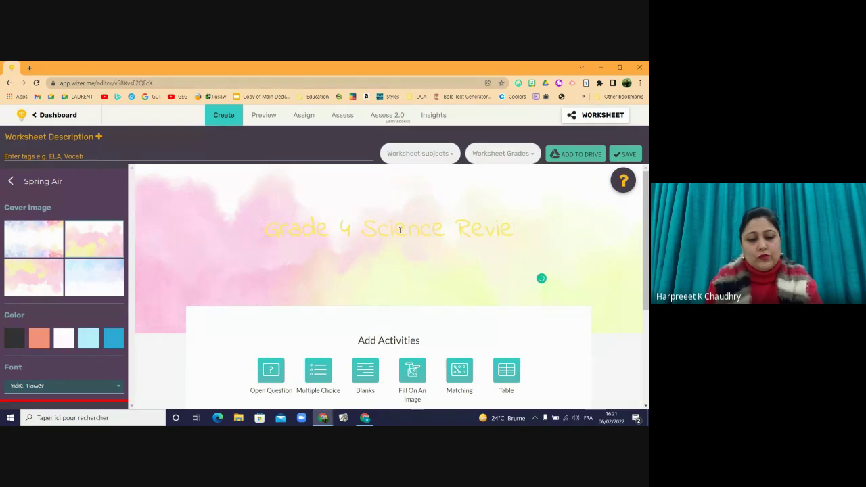
text(w)
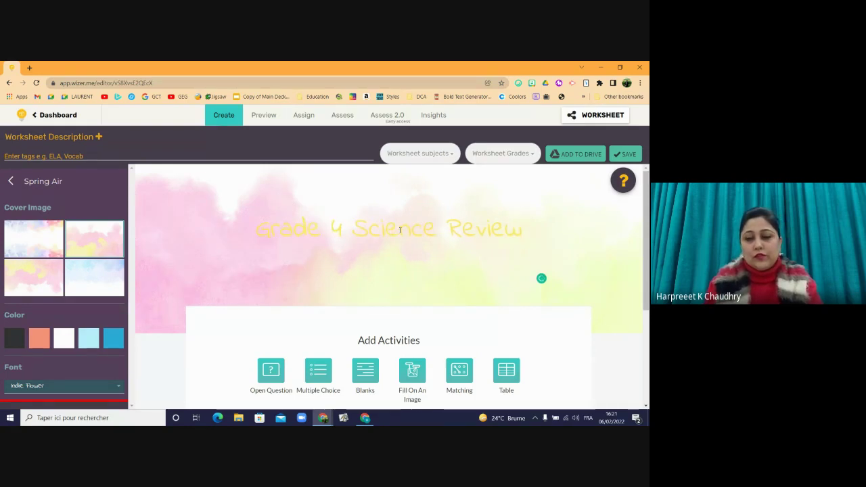
text(-Ter)
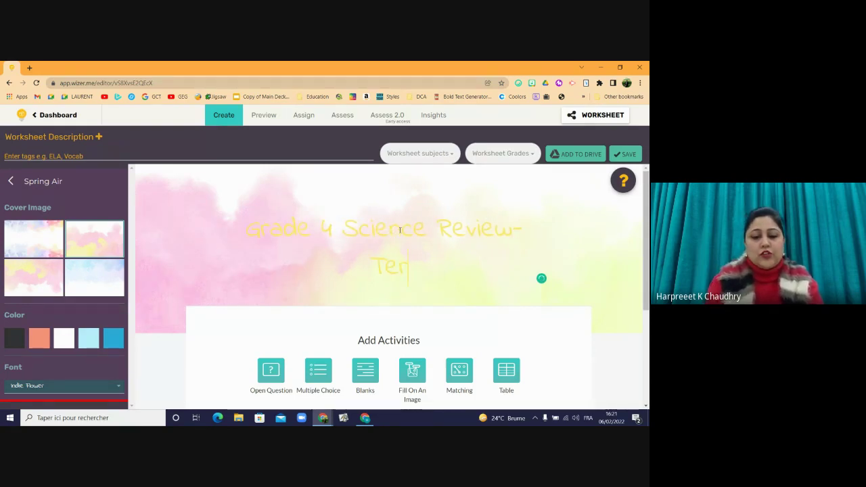
text(m 2)
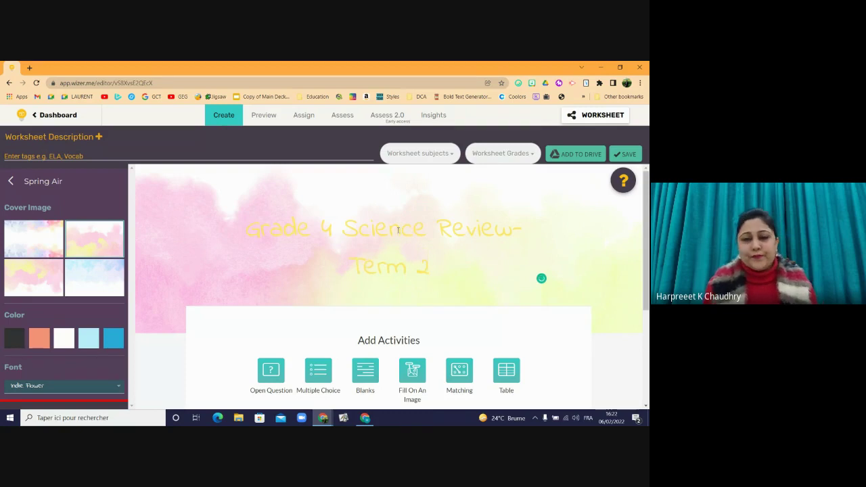
drag(425, 266, 245, 224)
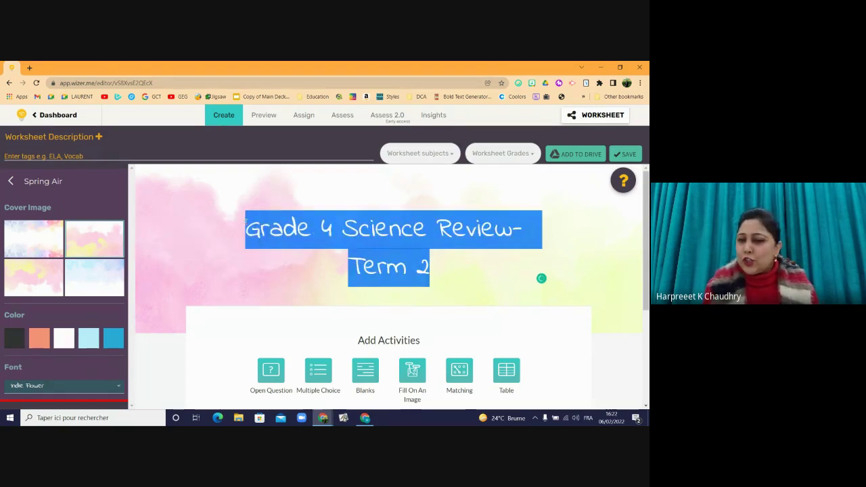
click(40, 340)
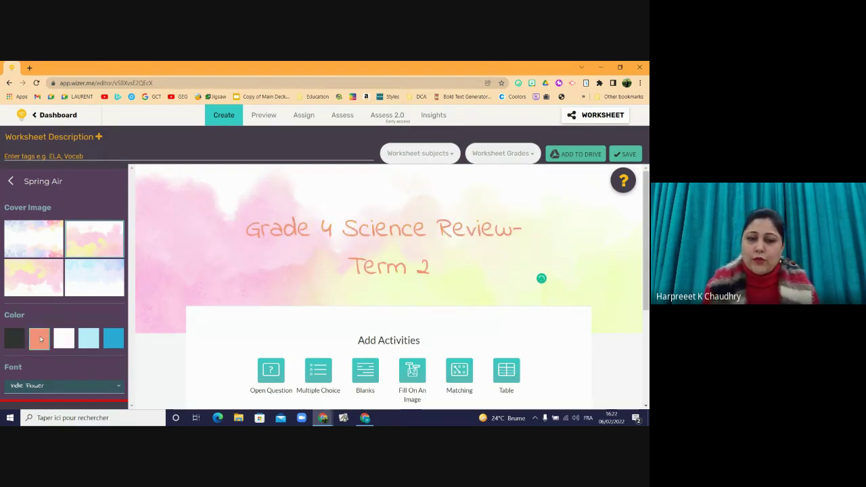
click(110, 346)
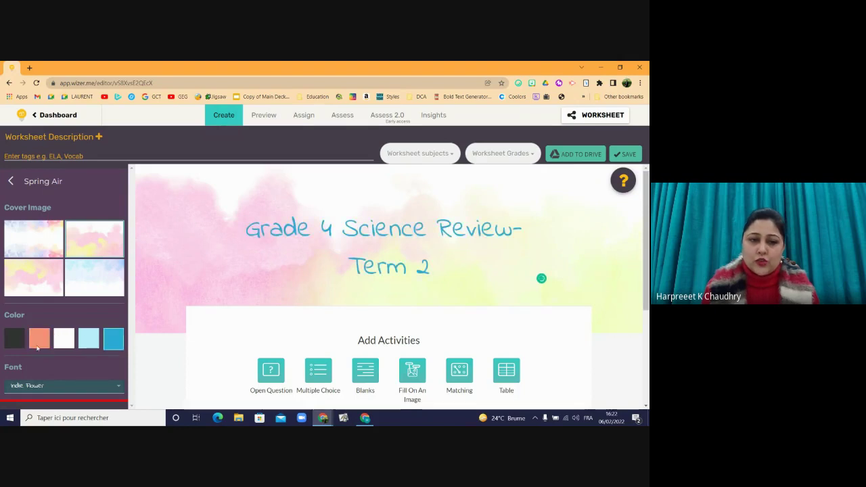
click(18, 342)
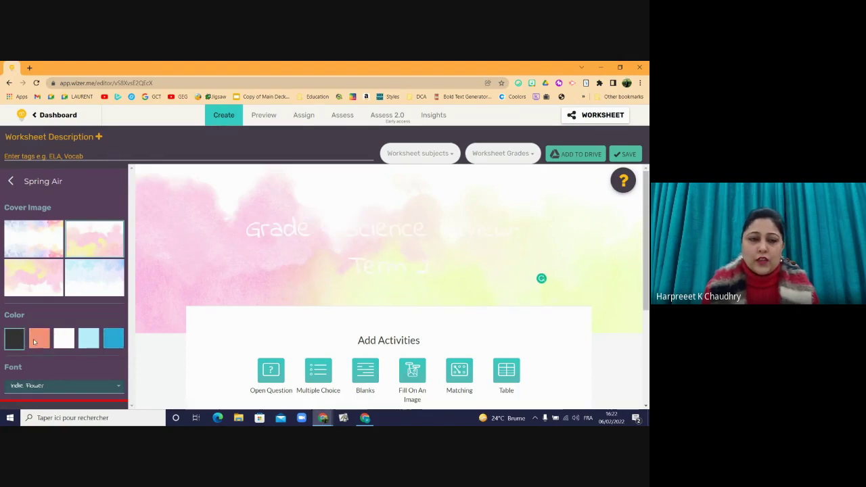
click(38, 342)
click(111, 339)
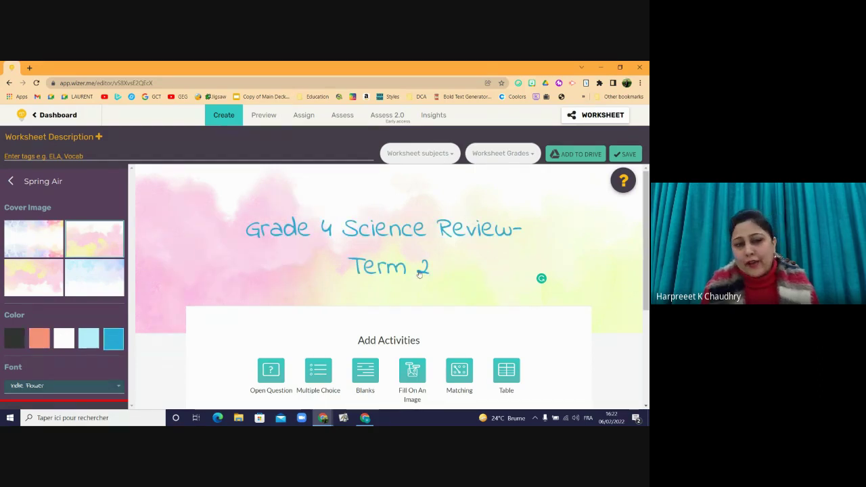
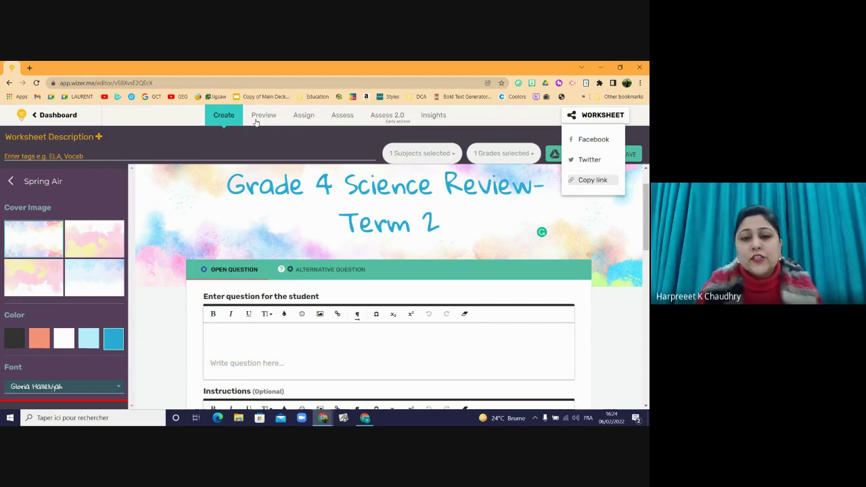
- Close the worksheet's sharing options
click(640, 286)
- Enter 'WELCOME' as the open question's text and open its font-size choices
scroll(639, 319, down, 10)
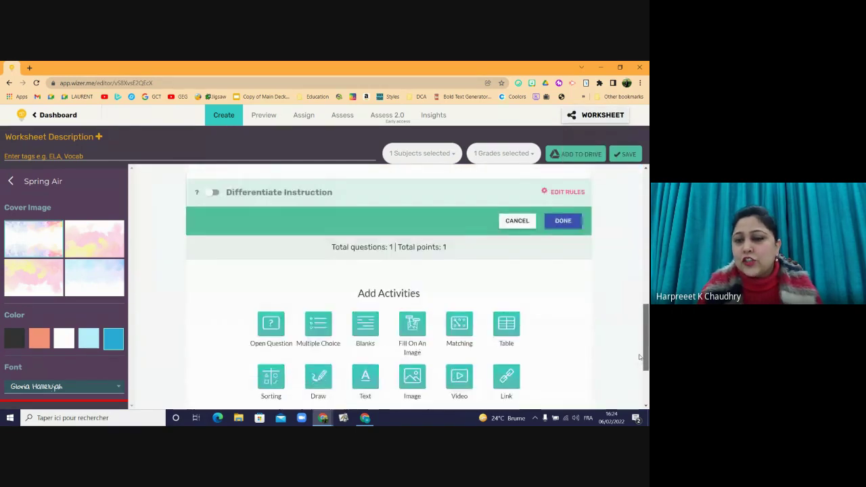
scroll(639, 365, down, 2)
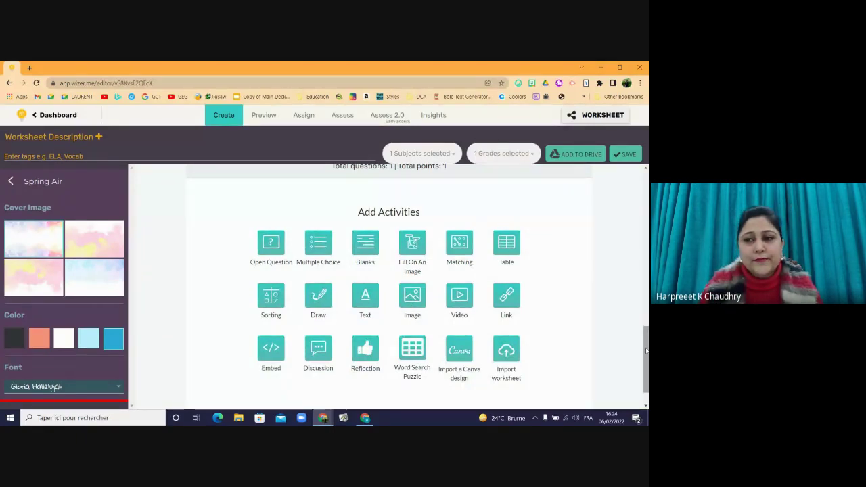
drag(647, 350, 646, 236)
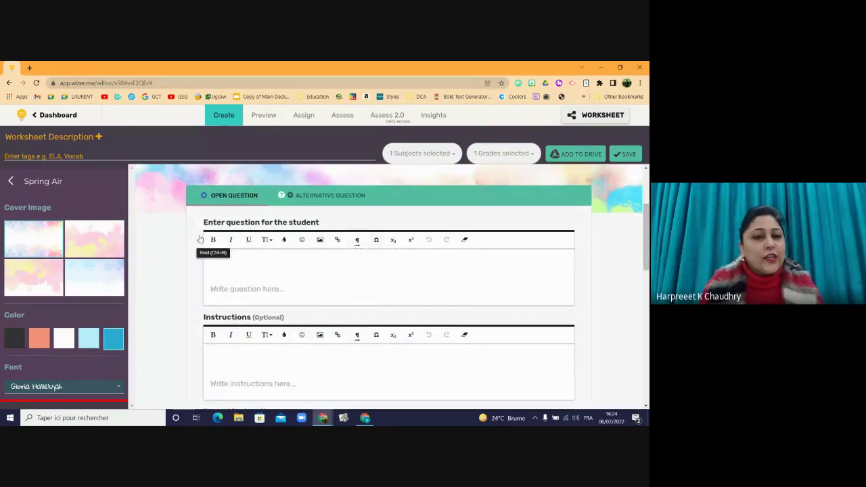
click(224, 264)
text(WE)
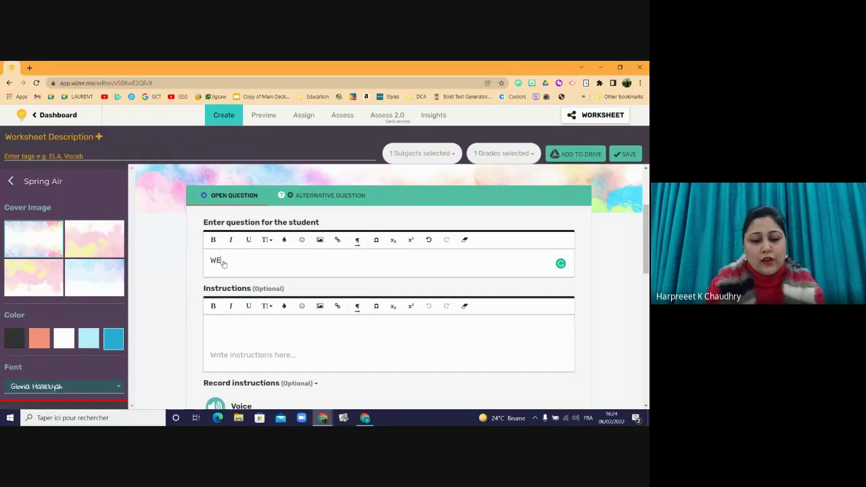
text(LCOME)
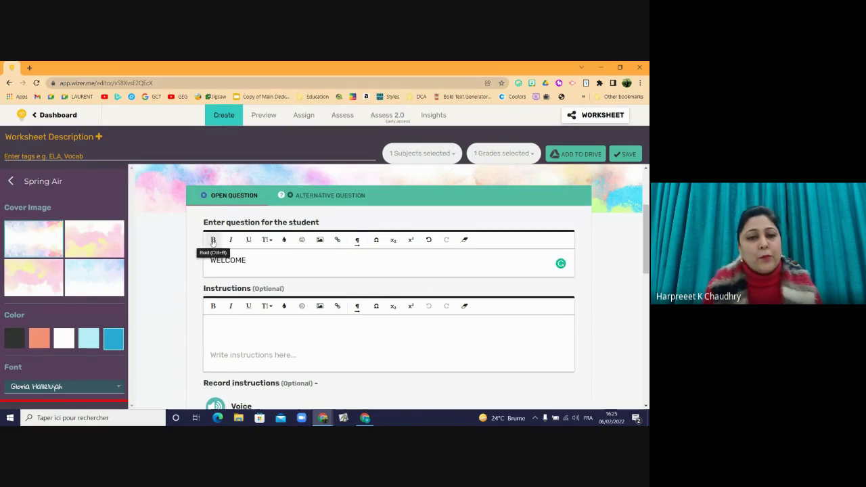
click(268, 240)
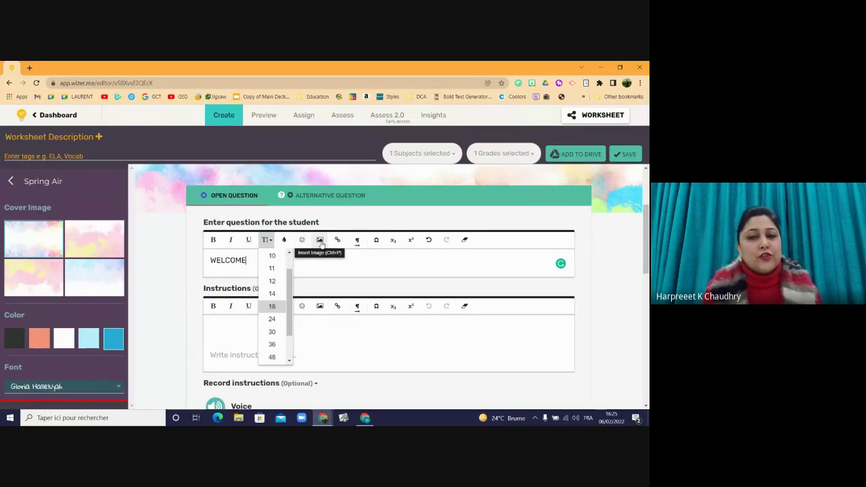
- Upload the wizer light-bulb image beneath 'WELCOME' in the open question
click(320, 241)
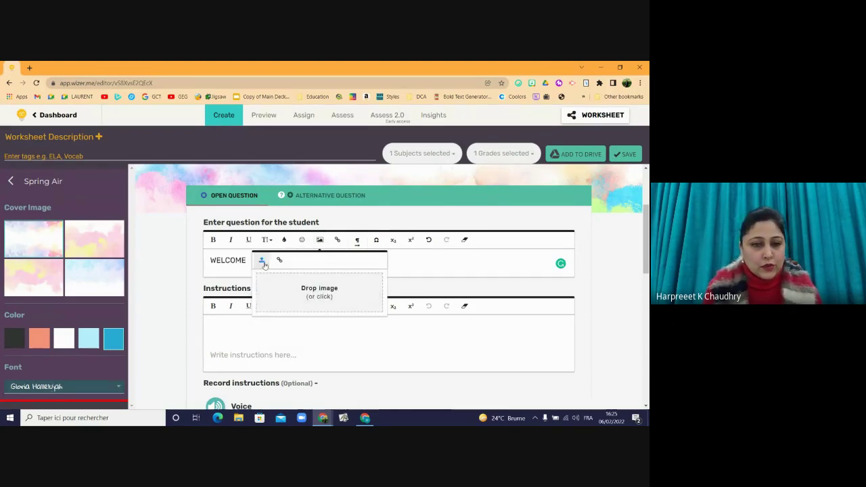
click(327, 296)
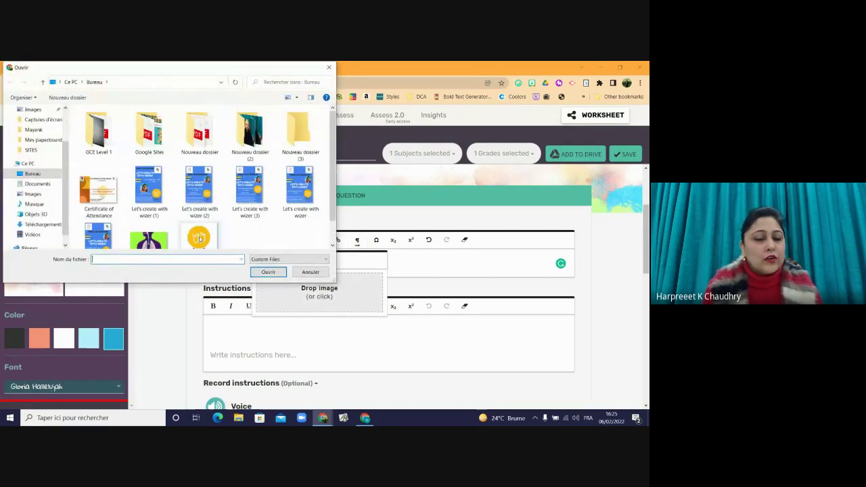
click(199, 237)
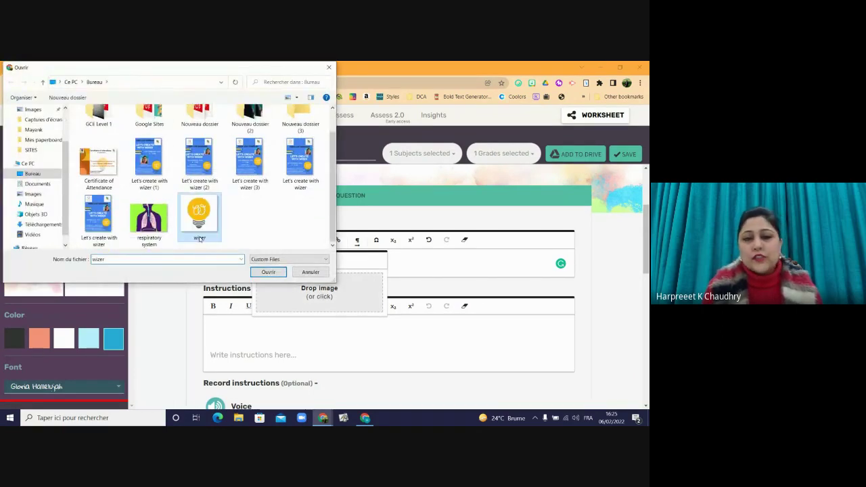
click(268, 272)
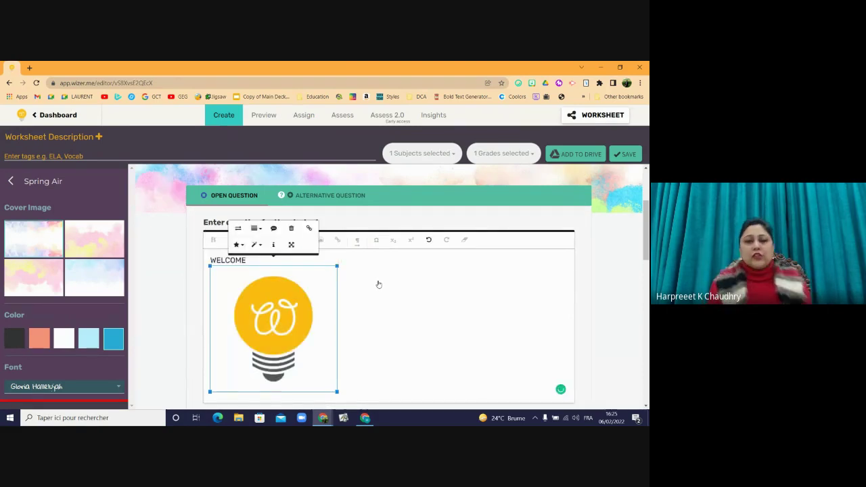
click(241, 261)
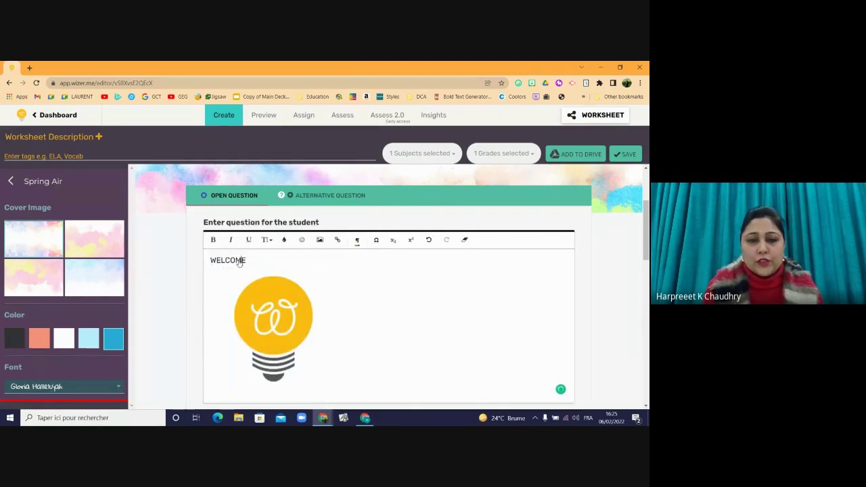
click(259, 307)
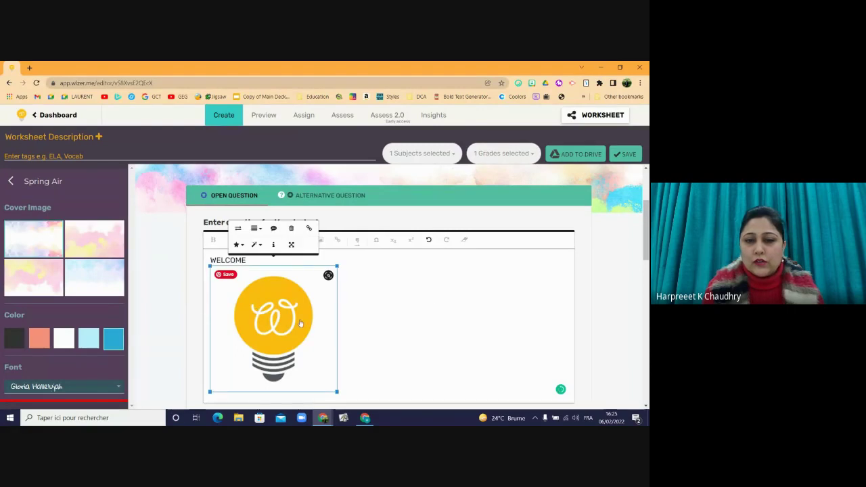
click(424, 299)
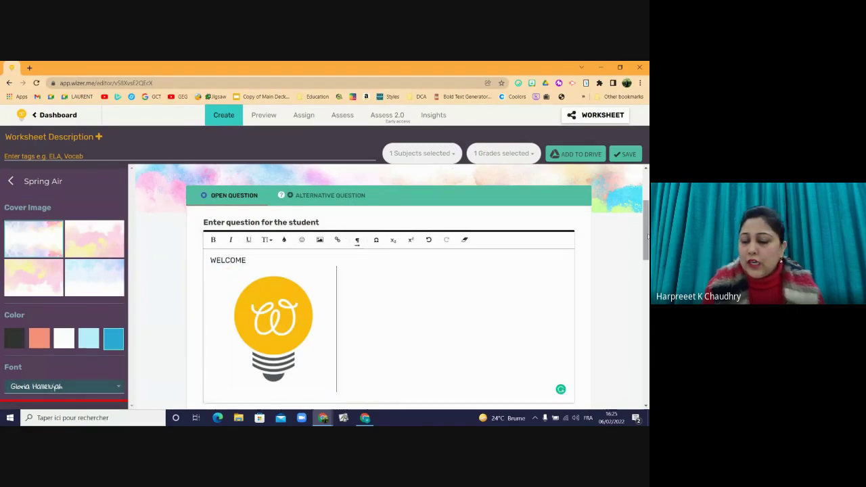
drag(647, 237, 648, 255)
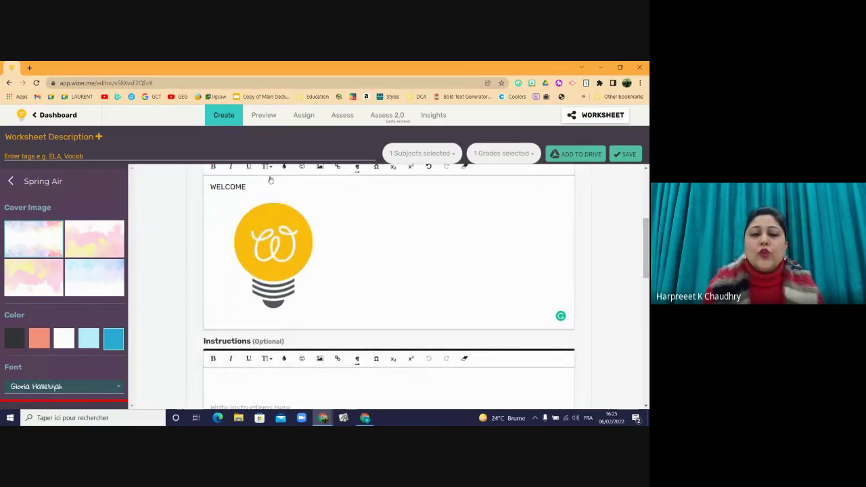
- Type the instructions 'This worksheet will help you revise Science topics learnt this term'
click(244, 382)
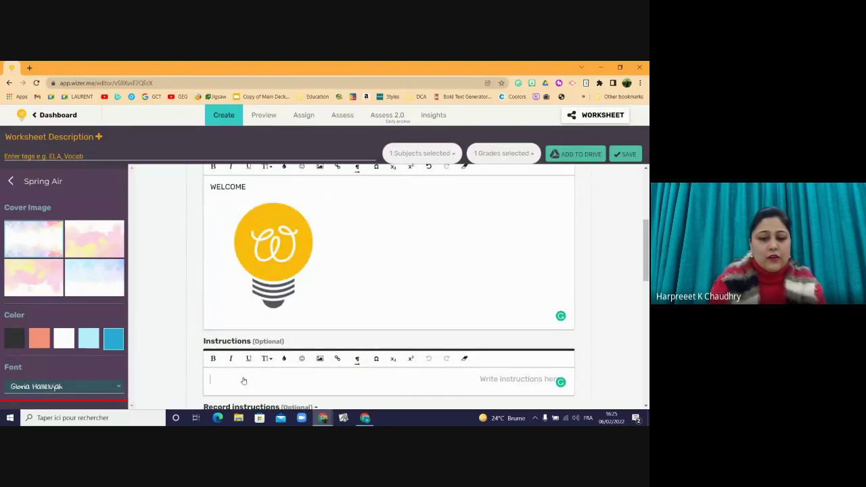
text(This w)
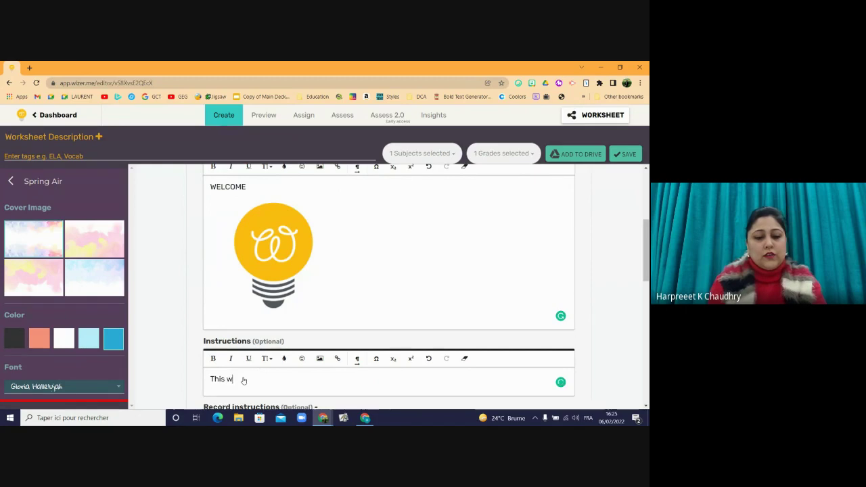
text(orksheet wi)
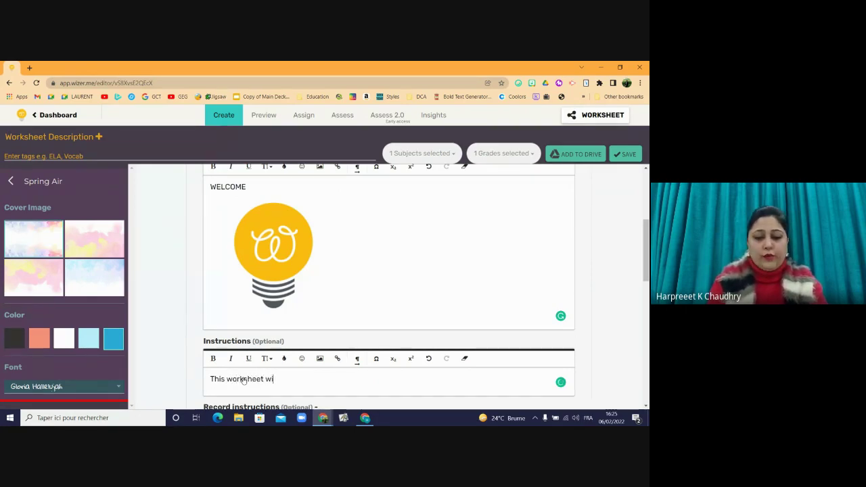
text(ll help )
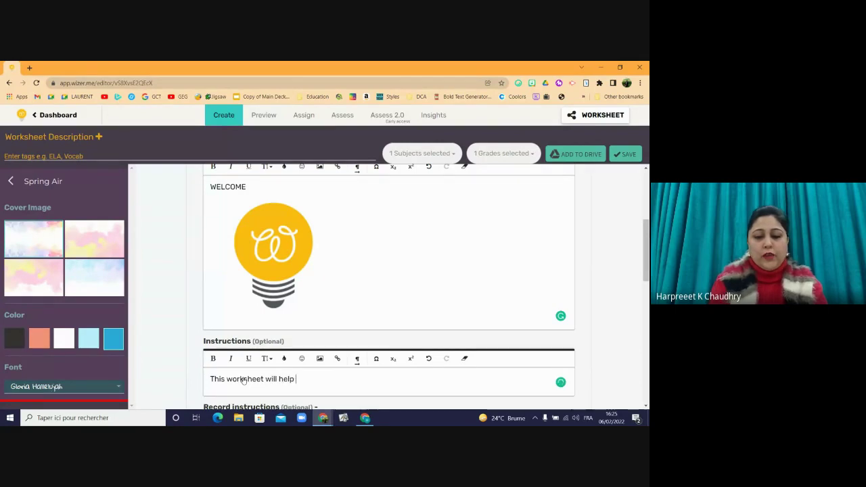
text(you)
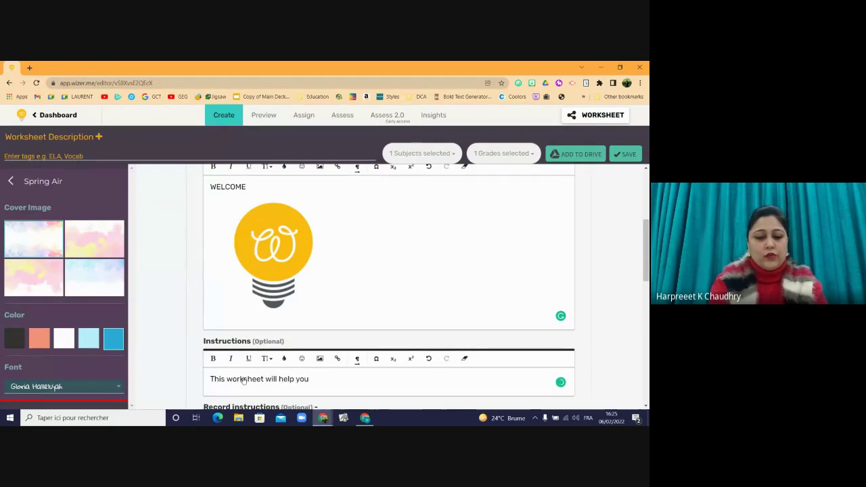
text( revise)
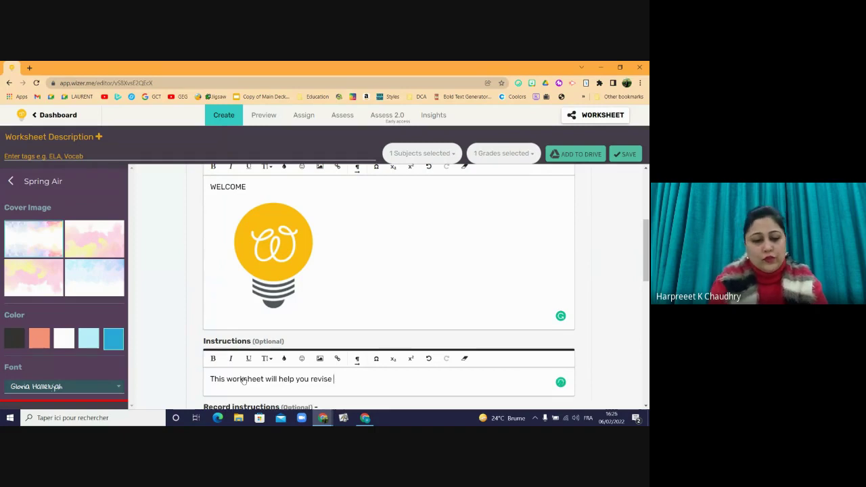
text( Scin)
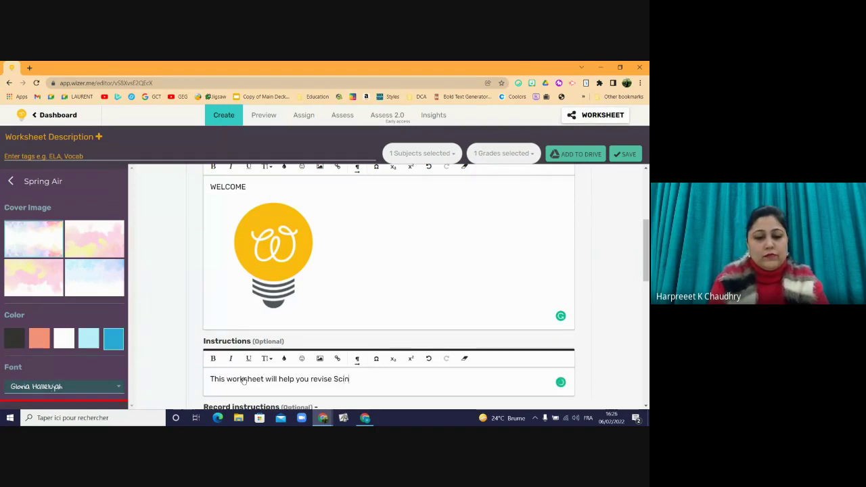
text(c)
key(BackSpace)
key(BackSpace)
key(BackSpace)
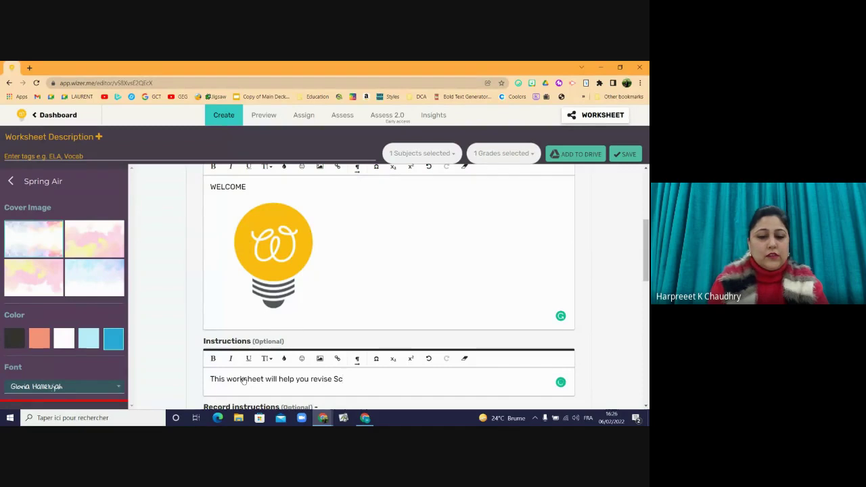
text(ience )
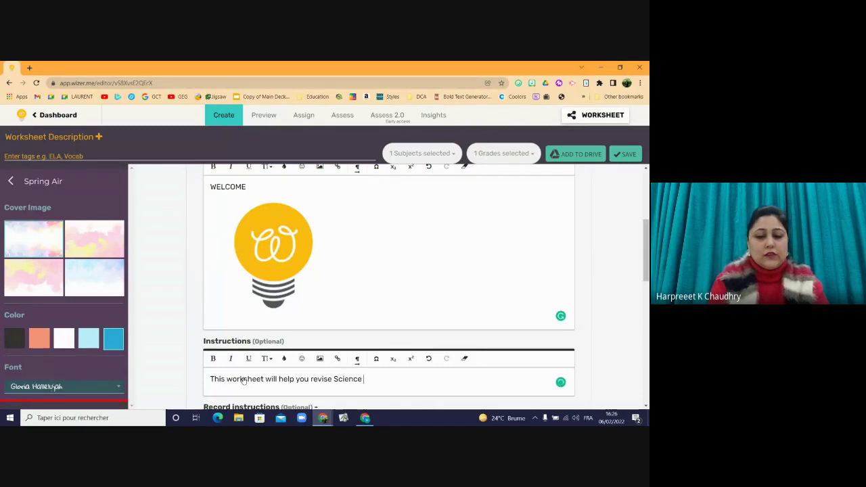
text(t)
text(opics )
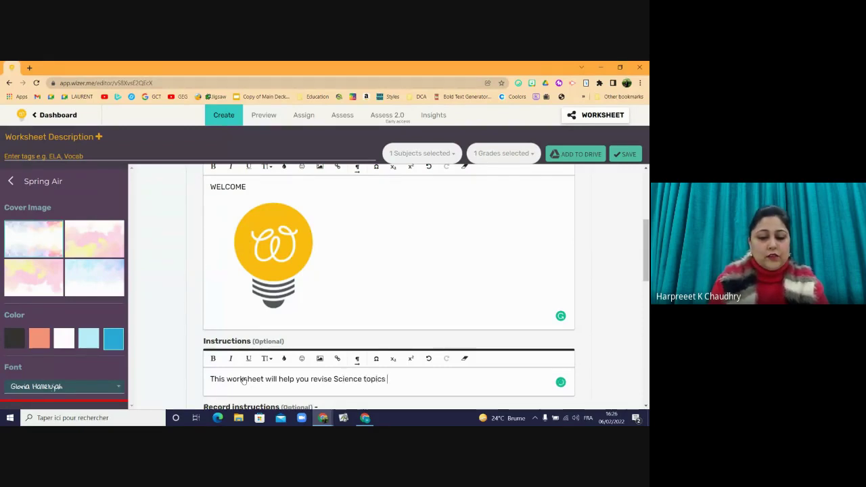
text(learnt )
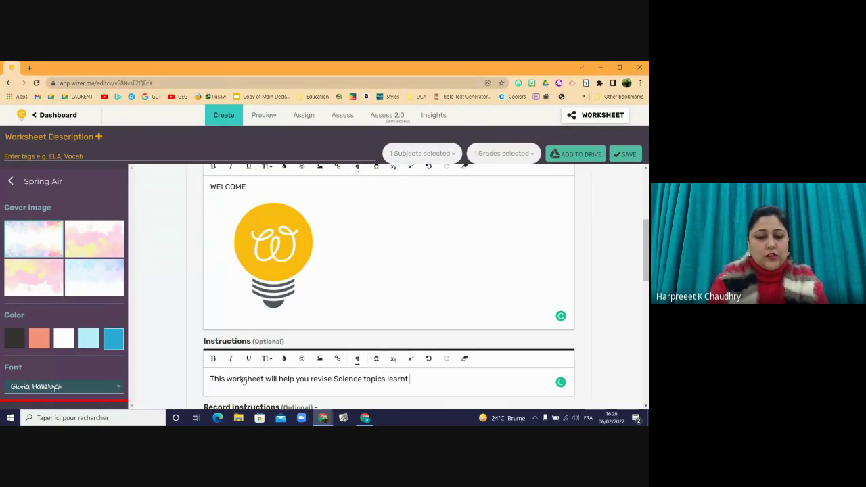
text(this term.)
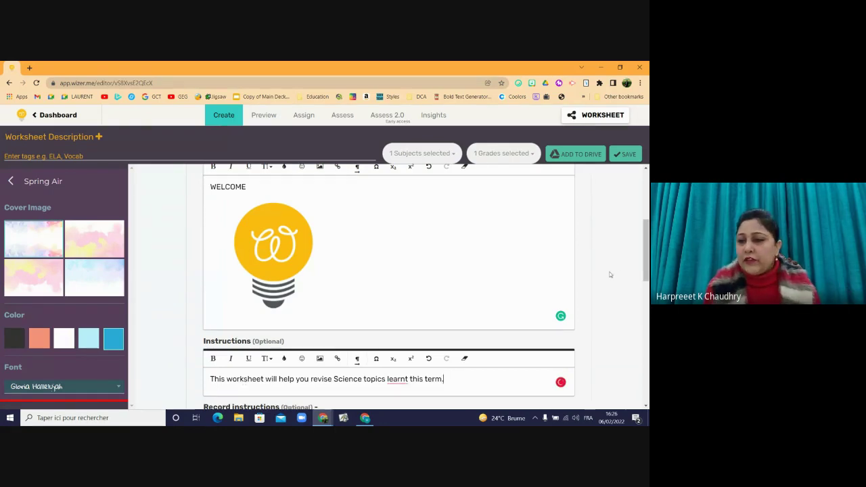
- Accept the corrections to 'learned' and 'the Science' in the instructions
drag(646, 272, 636, 302)
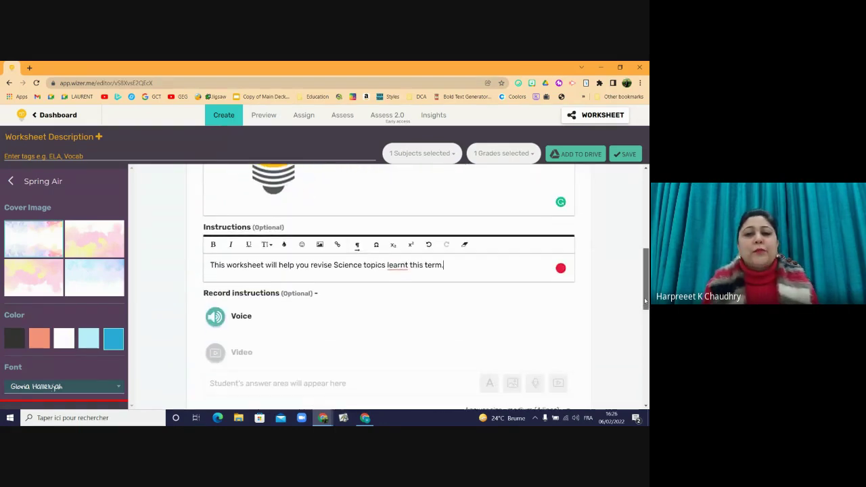
mouse_move(407, 268)
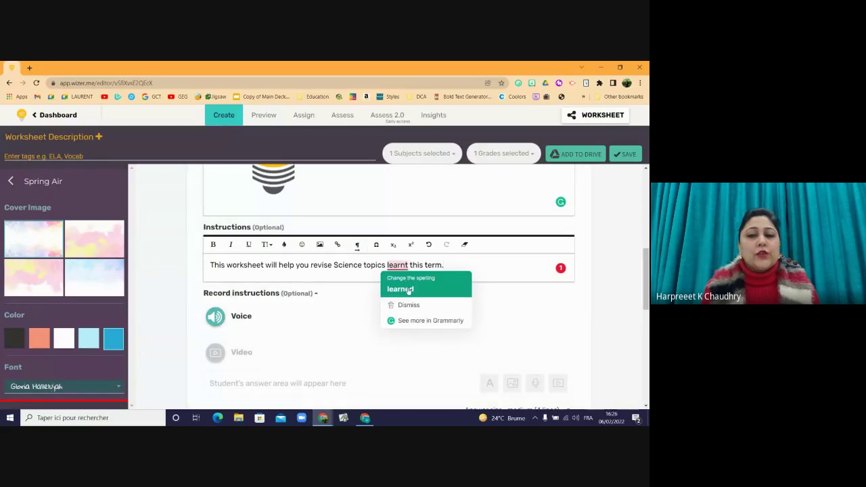
click(409, 291)
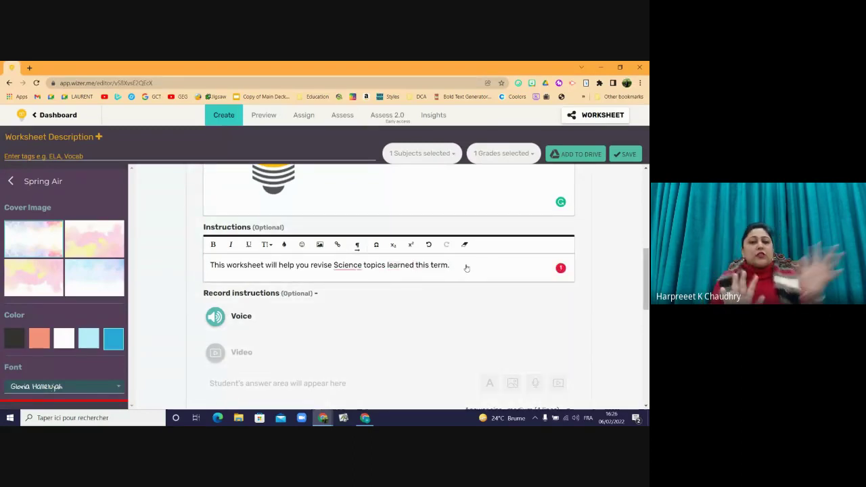
mouse_move(347, 267)
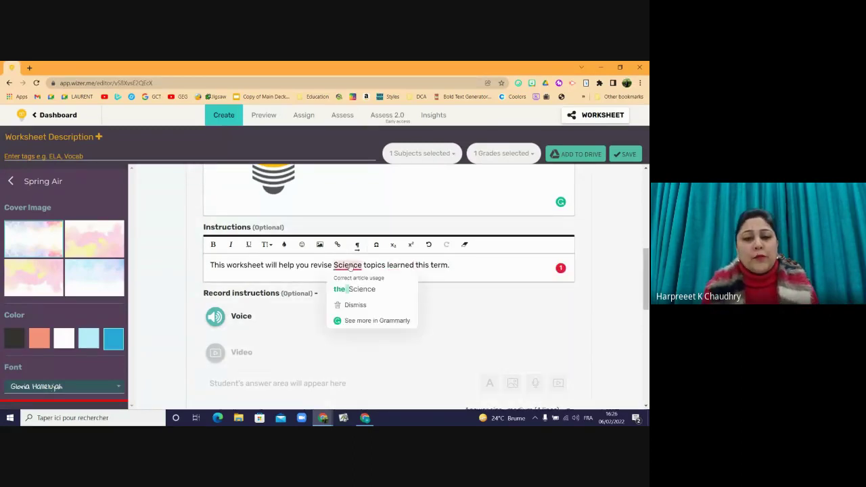
click(352, 291)
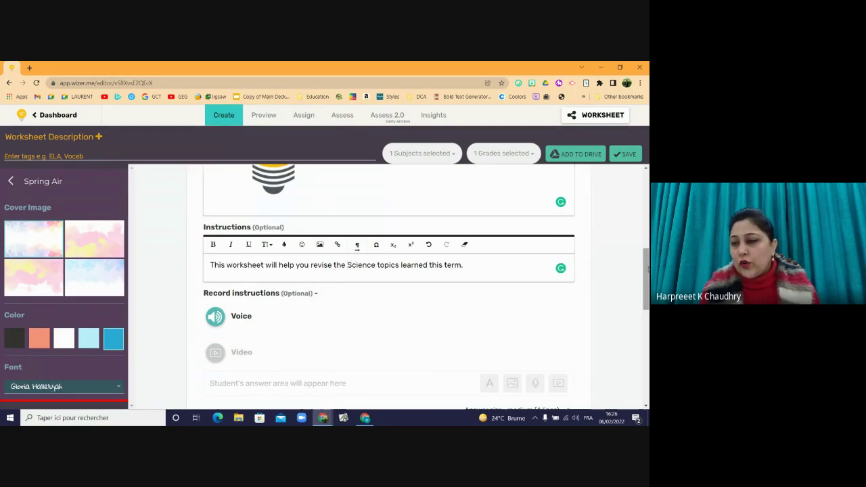
drag(648, 271, 642, 287)
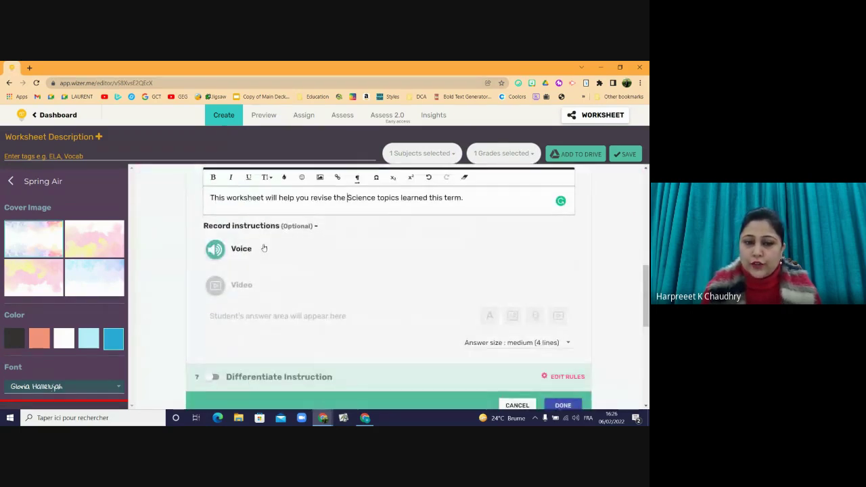
- Record a roughly 9-second voice instruction, upload it and play it back
click(215, 251)
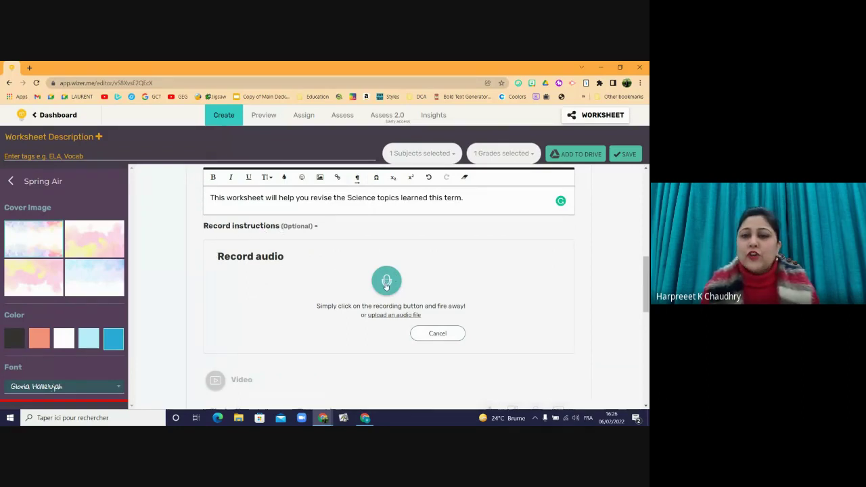
click(387, 283)
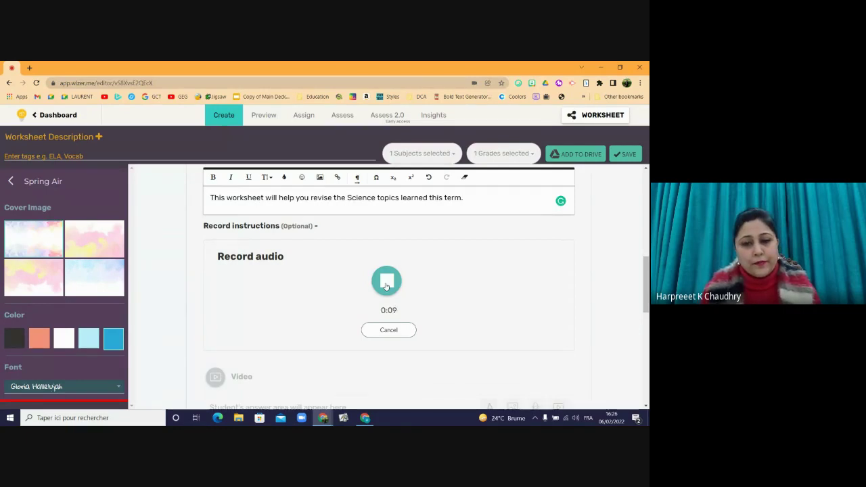
click(386, 283)
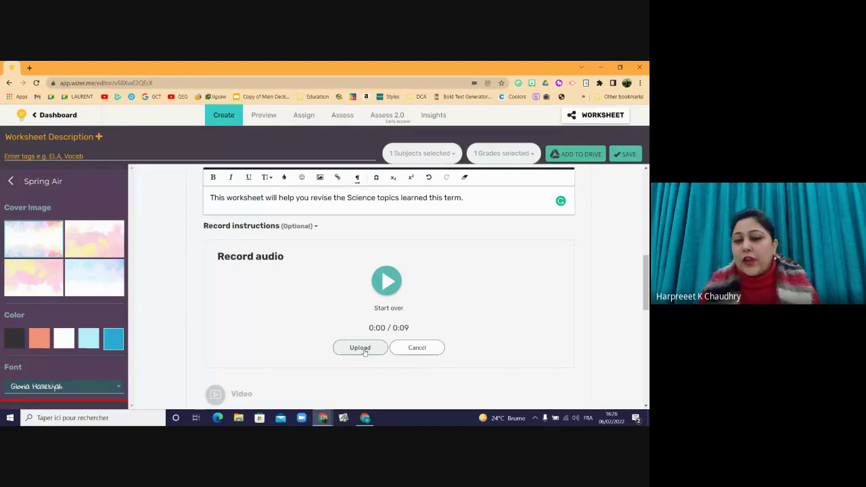
click(360, 348)
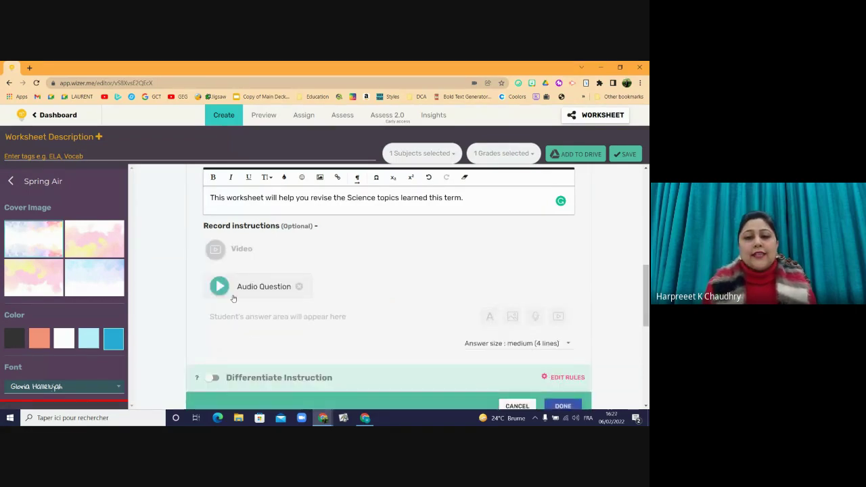
click(219, 287)
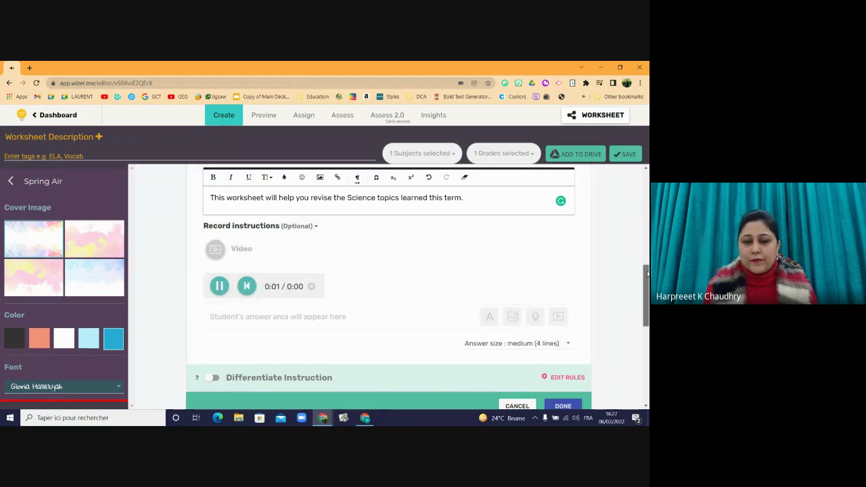
- Leave the open question's answer size at medium, then add a Text activity
scroll(646, 278, down, 1)
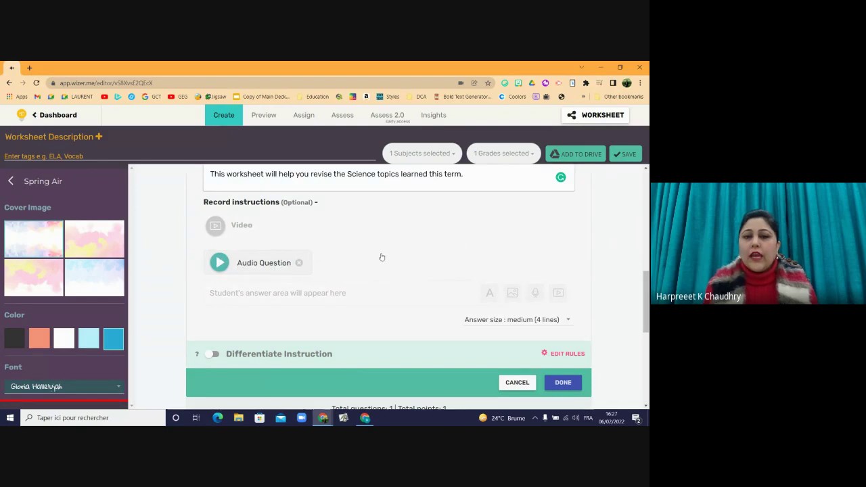
click(566, 321)
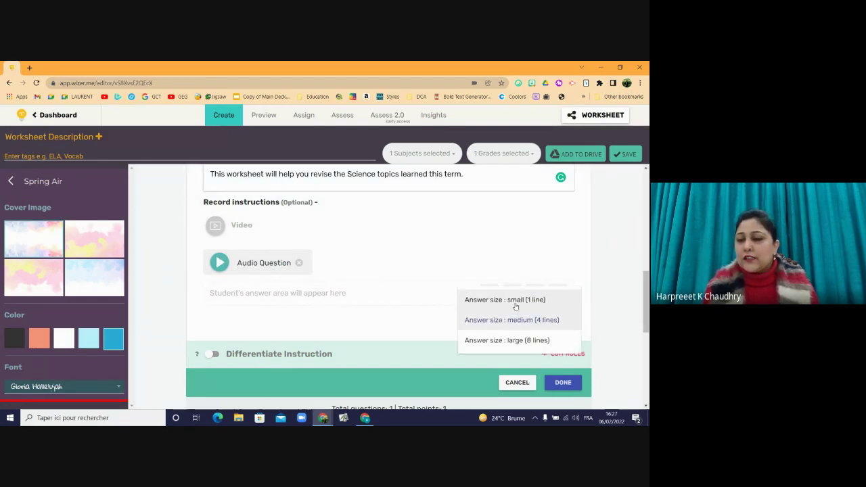
click(471, 256)
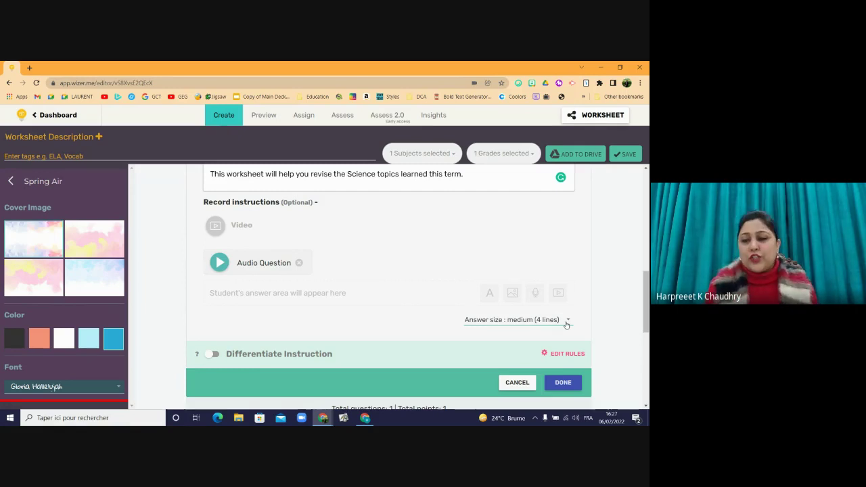
drag(646, 285, 646, 346)
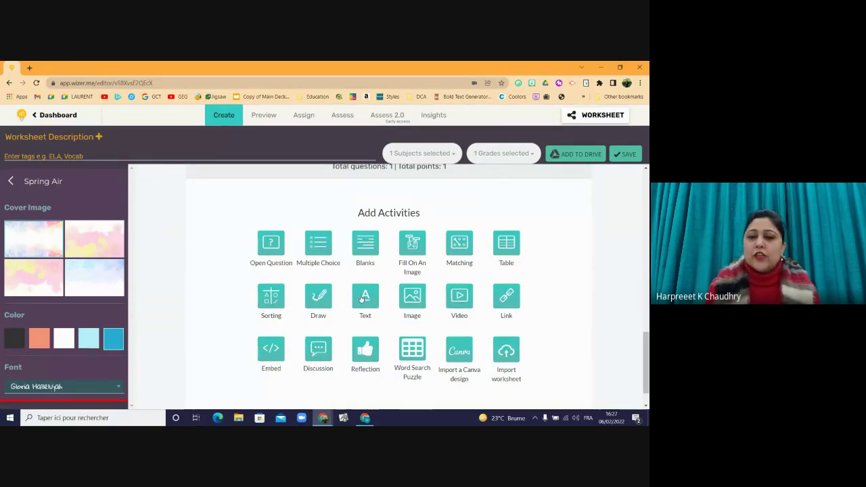
click(364, 299)
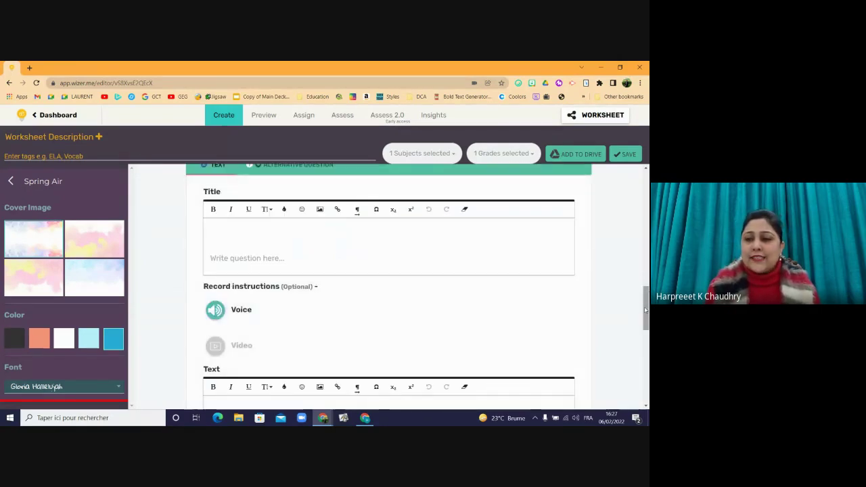
- Select the revision sentence from the question's instructions to copy it
drag(646, 308, 644, 269)
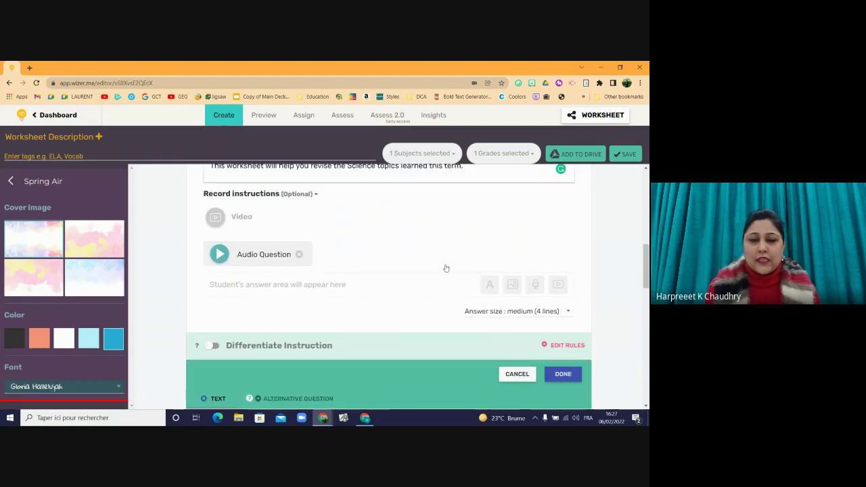
drag(274, 255, 272, 320)
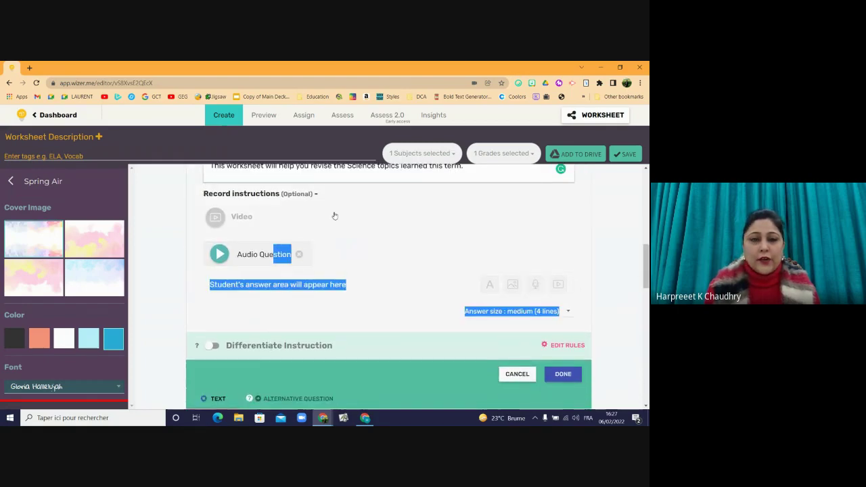
click(320, 175)
triple_click(320, 169)
key(ctrl+c)
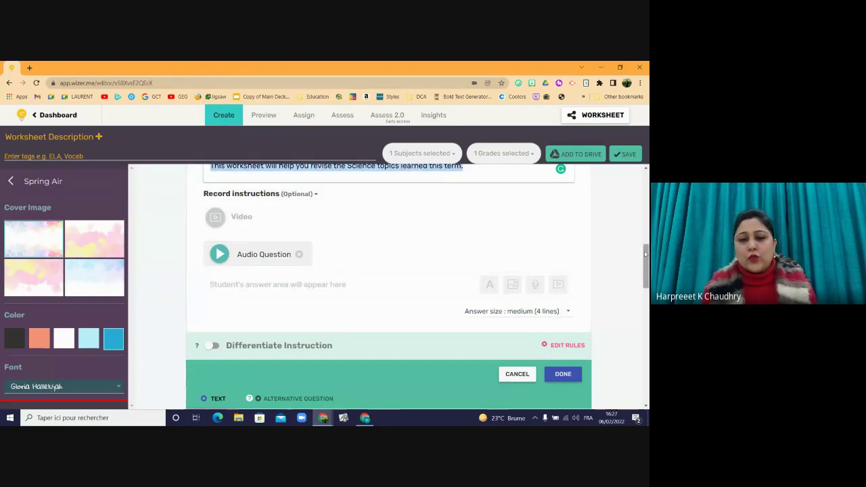
drag(645, 254, 645, 316)
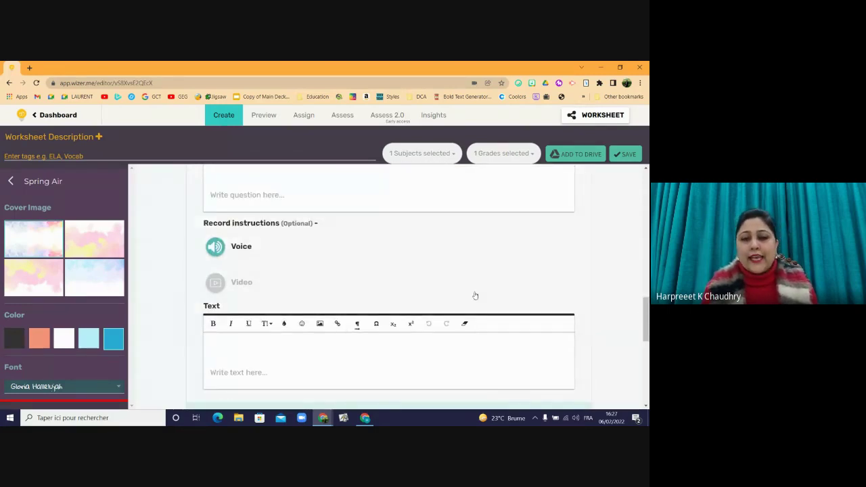
- Write 'Welcome!' in the Text activity, paste the revision sentence below, and finish
click(410, 337)
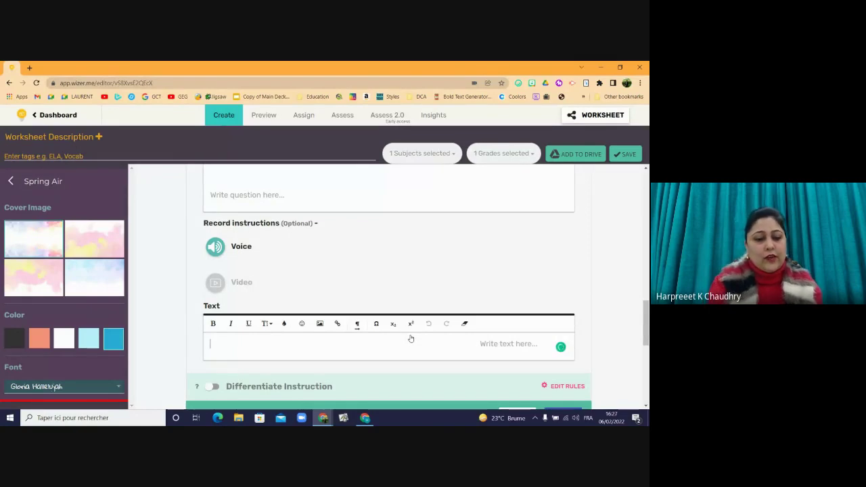
text(Welcome)
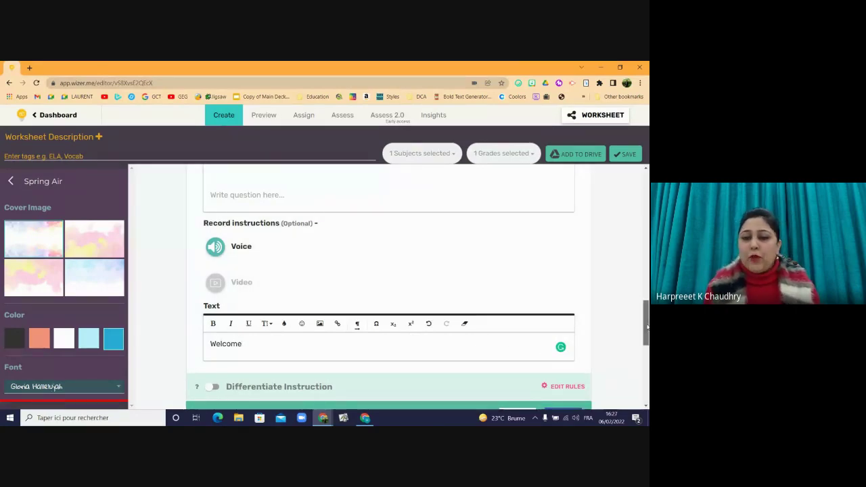
scroll(647, 341, down, 2)
scroll(647, 342, up, 1)
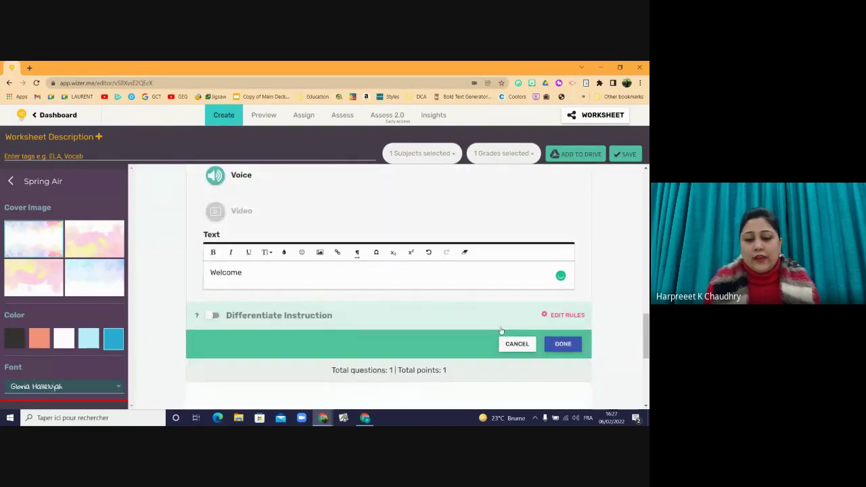
key(Return)
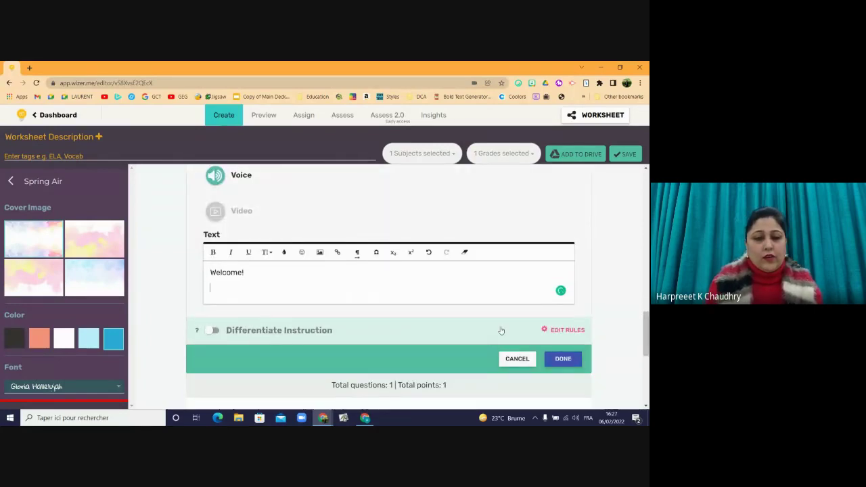
key(ctrl+v)
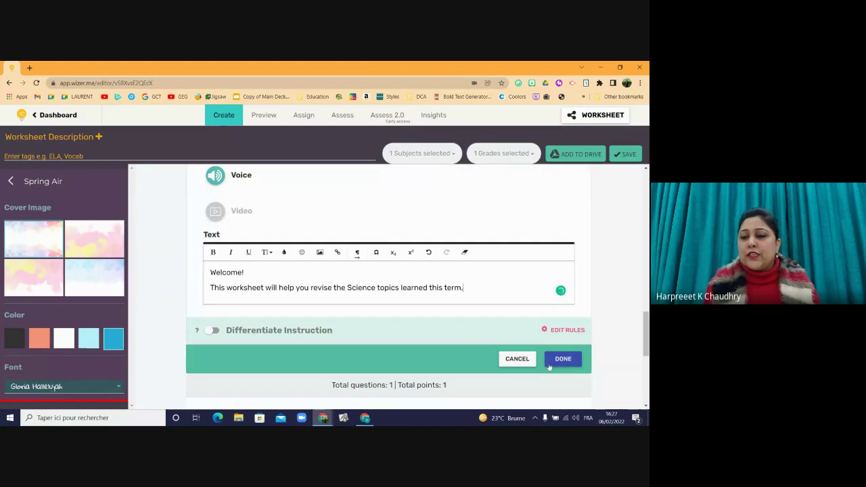
click(557, 362)
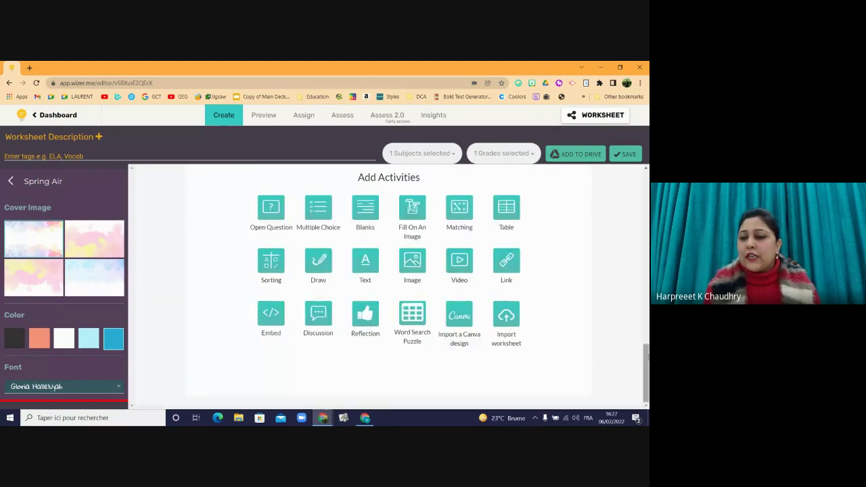
scroll(390, 285, up, 4)
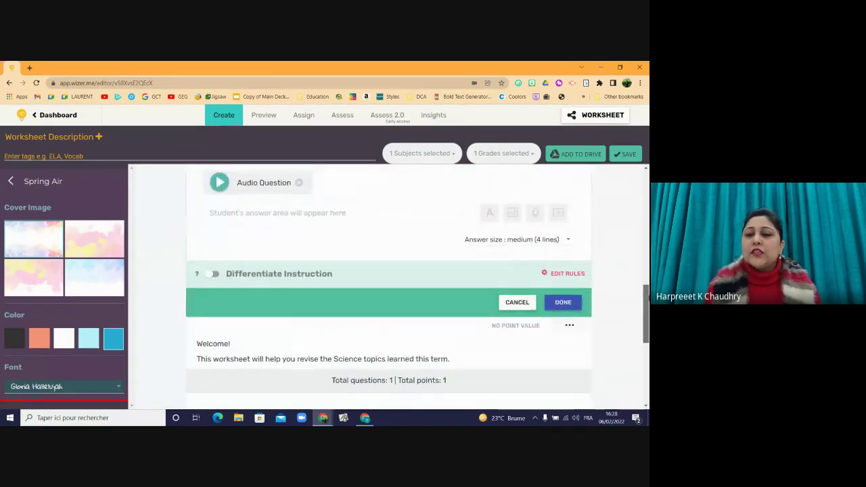
scroll(648, 323, down, 2)
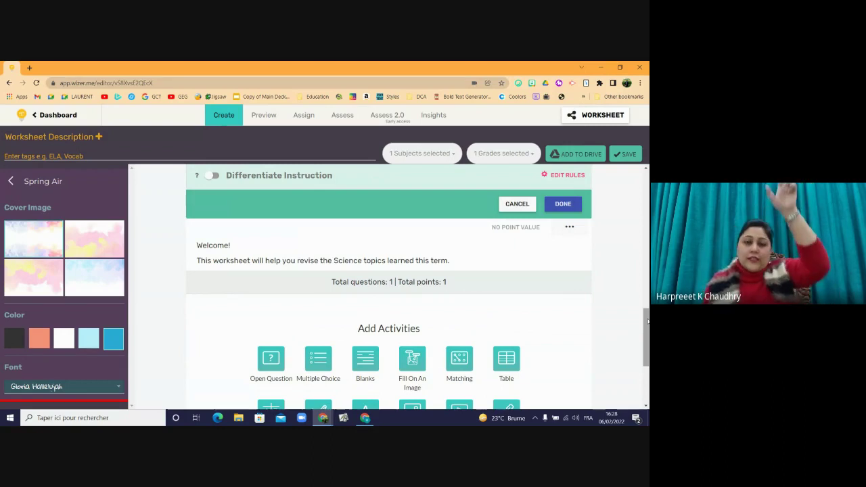
drag(648, 322, 645, 229)
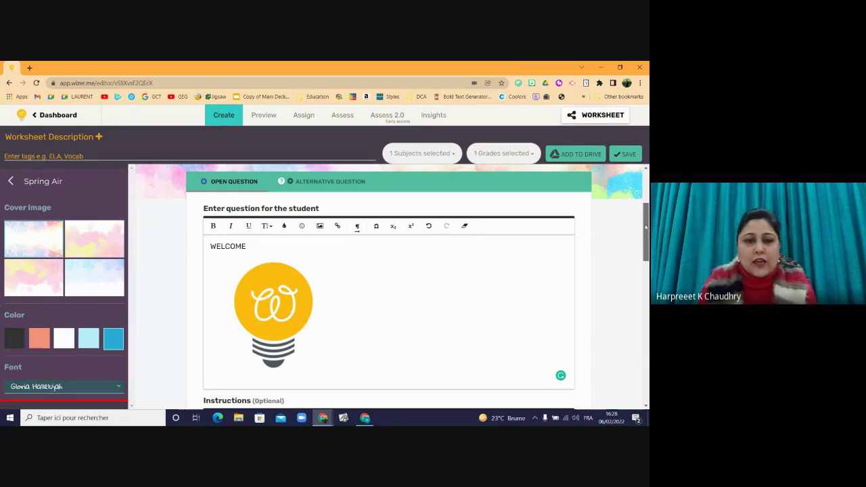
drag(646, 228, 638, 253)
click(563, 221)
scroll(638, 253, down, 2)
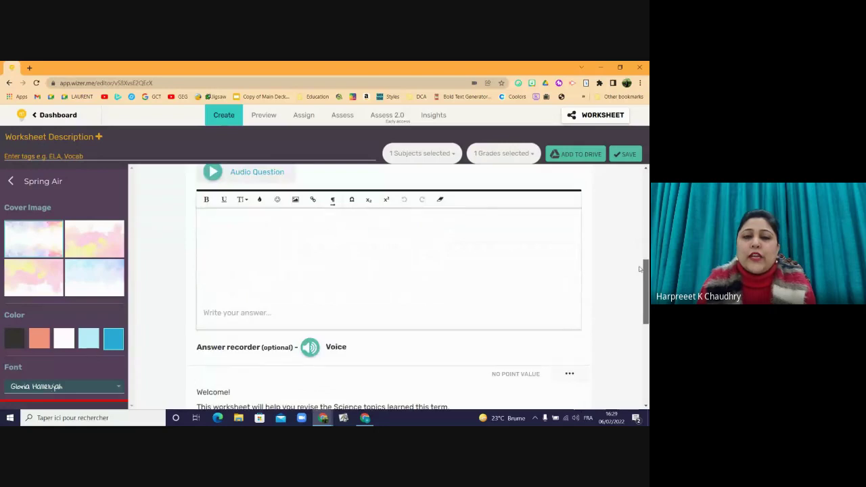
click(407, 235)
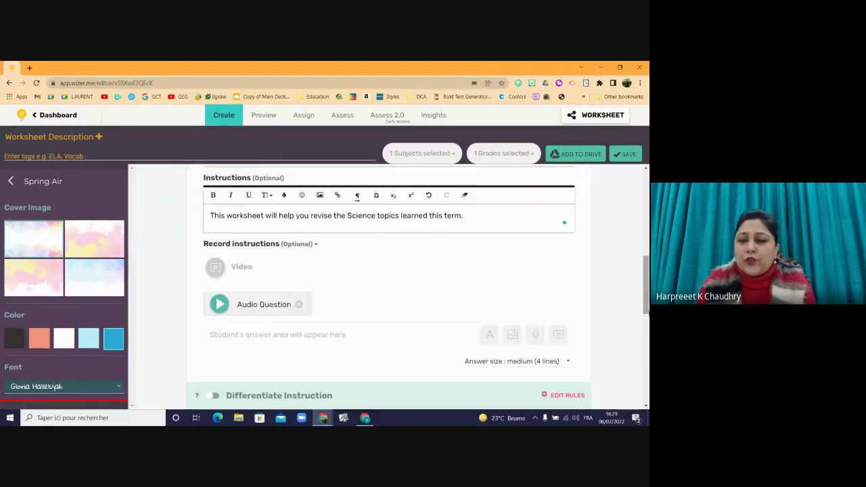
scroll(647, 298, down, 2)
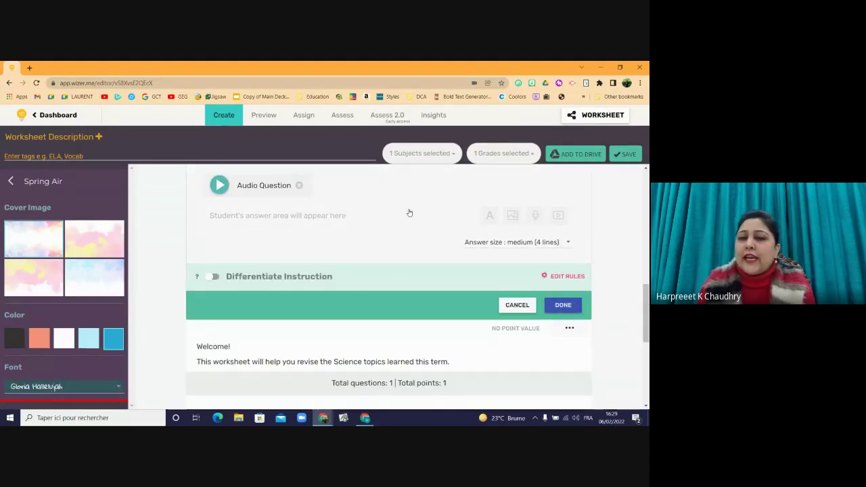
scroll(637, 292, down, 2)
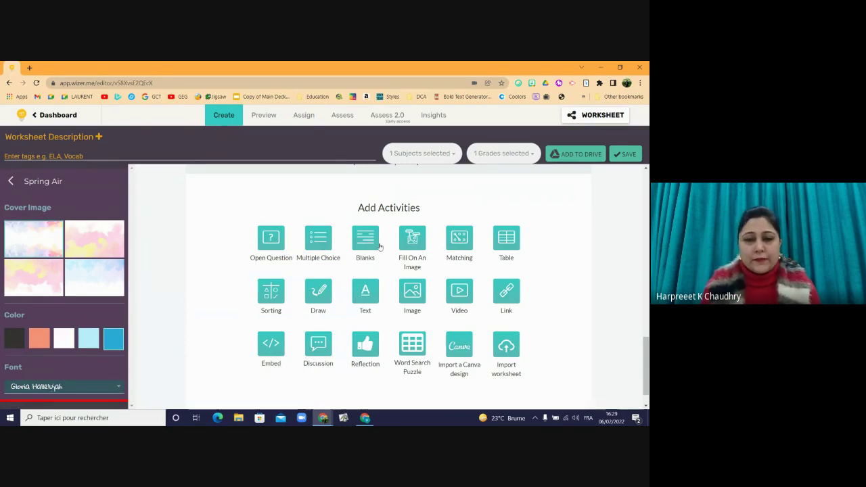
- Add a Matching question titled '1. Match each system to its function.'
click(460, 238)
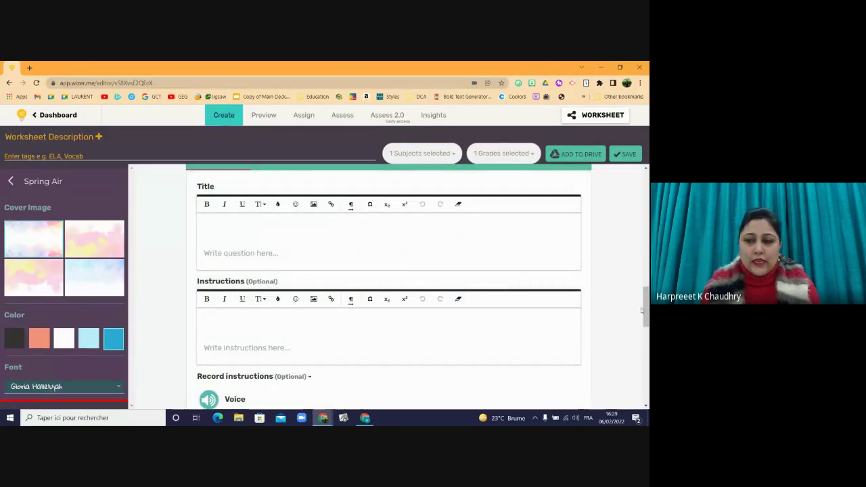
mouse_move(646, 313)
mouse_down()
mouse_move(646, 351)
mouse_move(646, 298)
mouse_move(646, 310)
mouse_up()
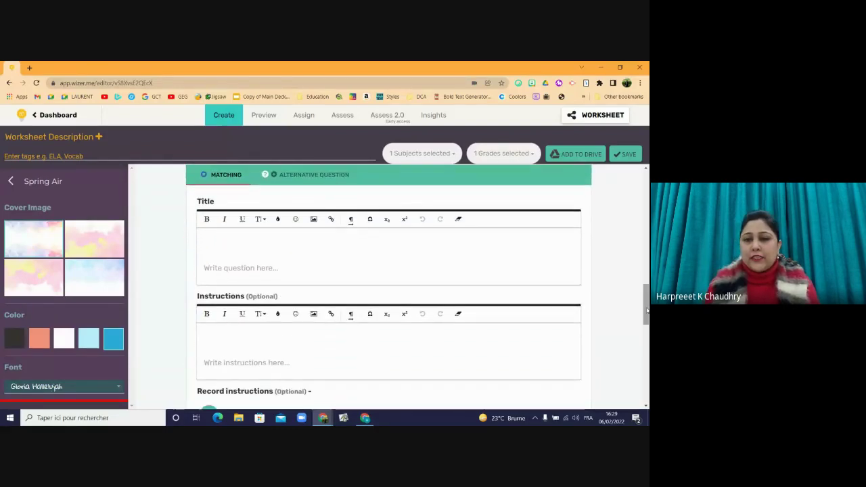
click(474, 251)
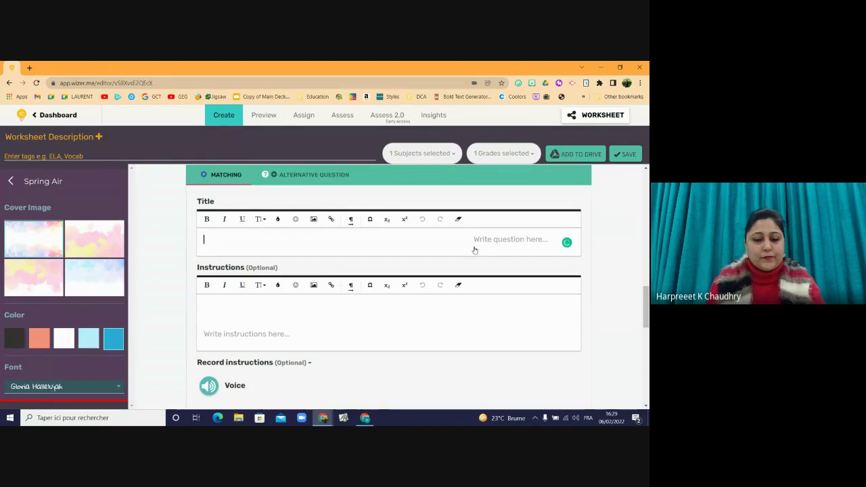
text(1)
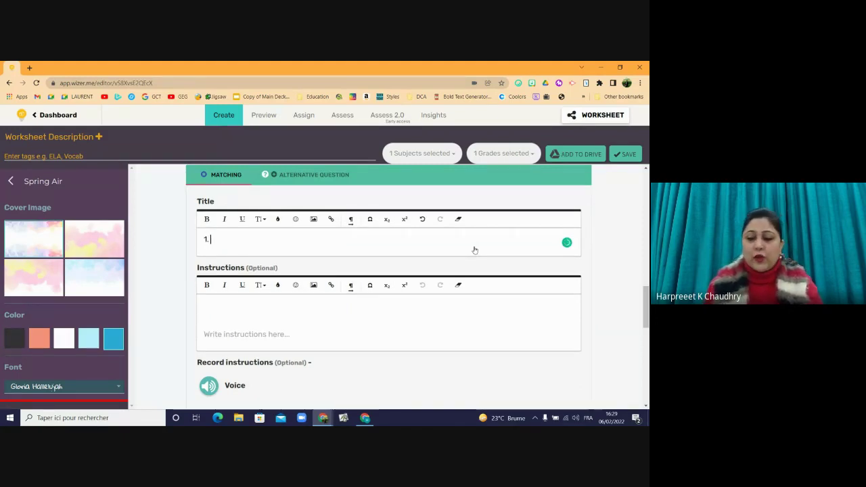
text(.)
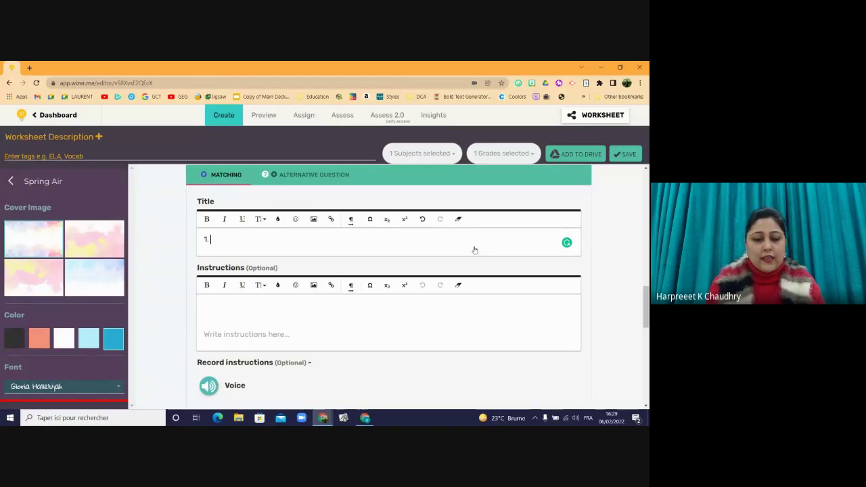
text( Match)
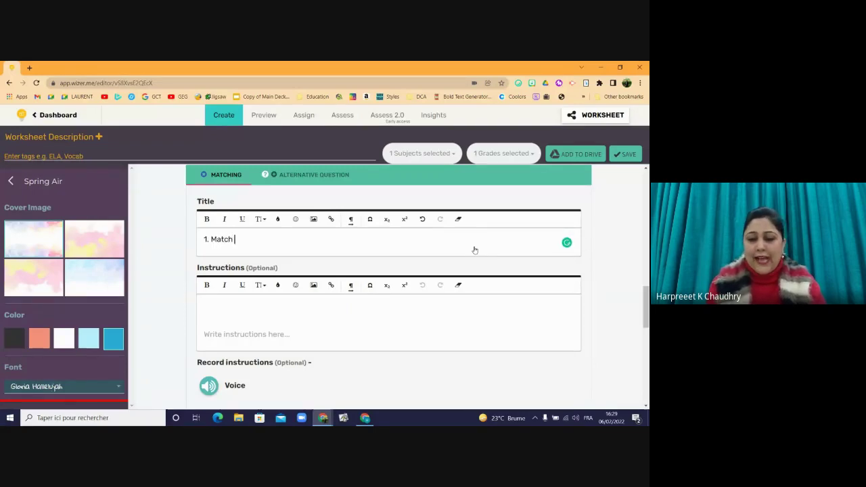
text( each)
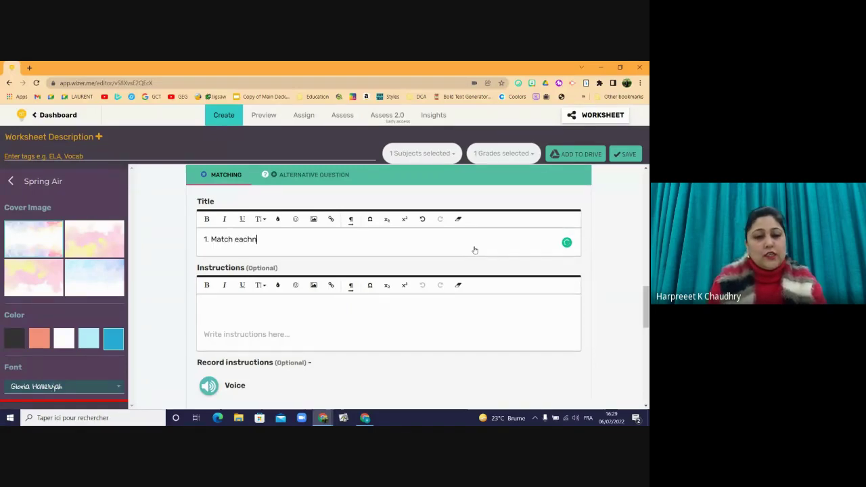
text( s)
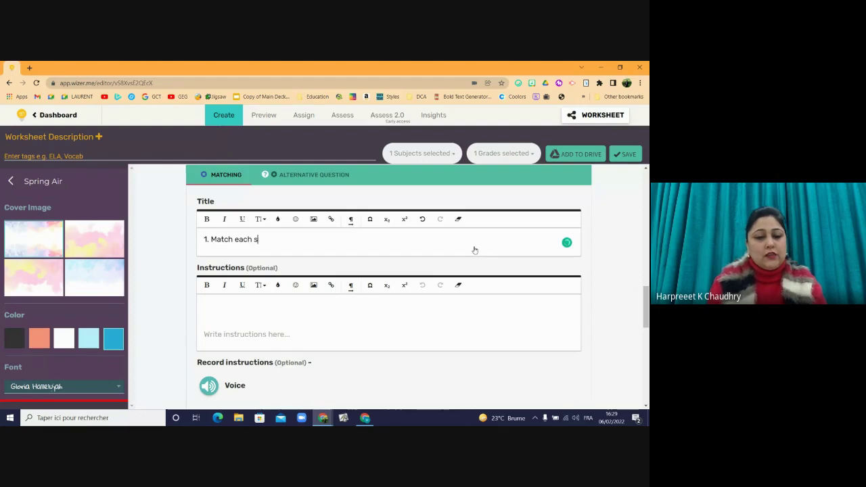
text(ystem )
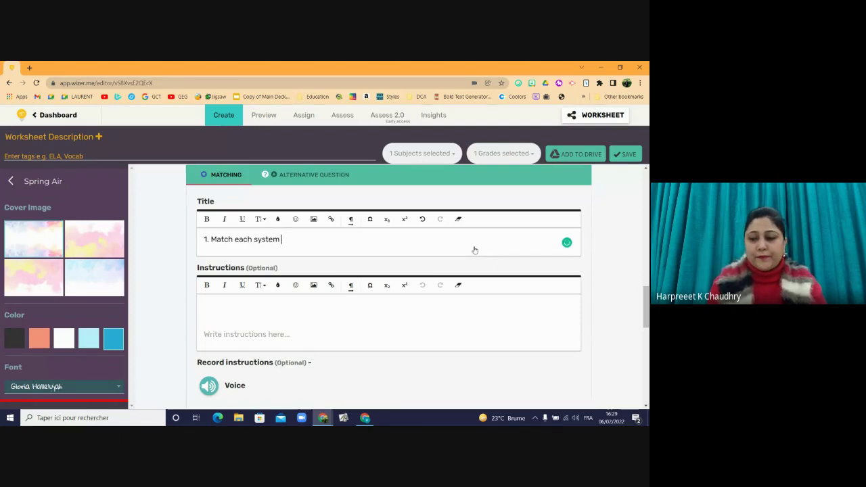
text(to its)
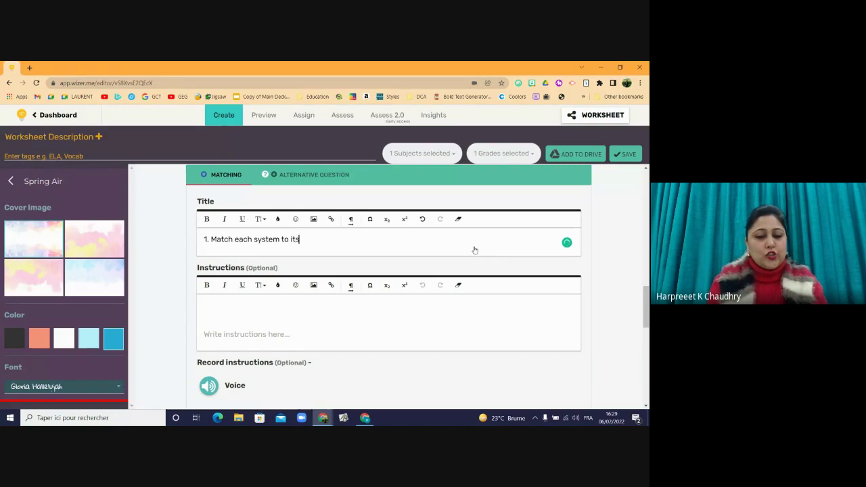
text( functio)
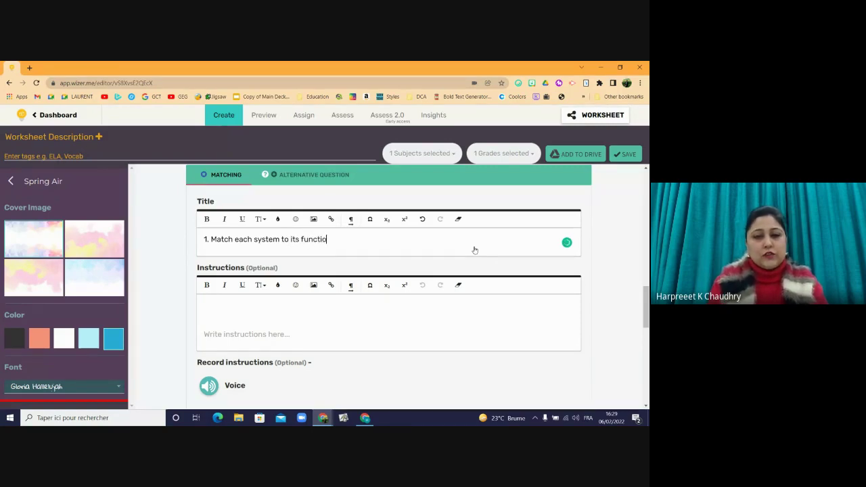
text(n.)
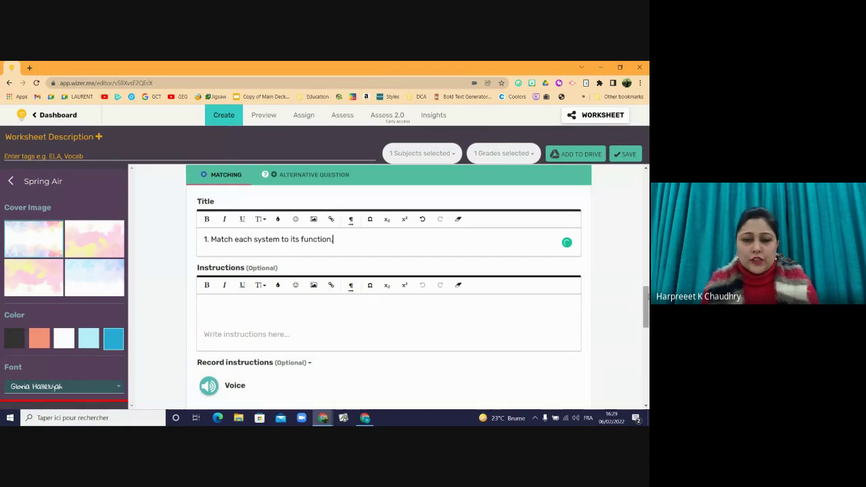
- Enter the first pair: 'Skeleton System' matched to 'protects and holds the body'
scroll(638, 329, down, 3)
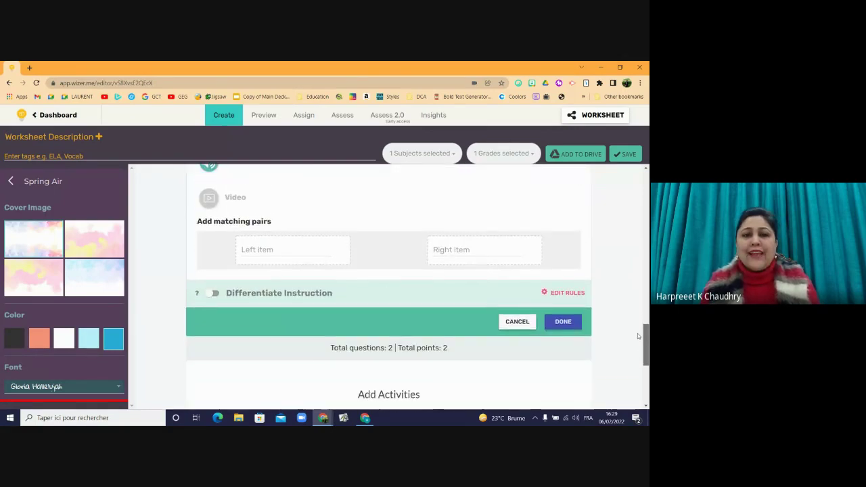
click(283, 238)
text(S)
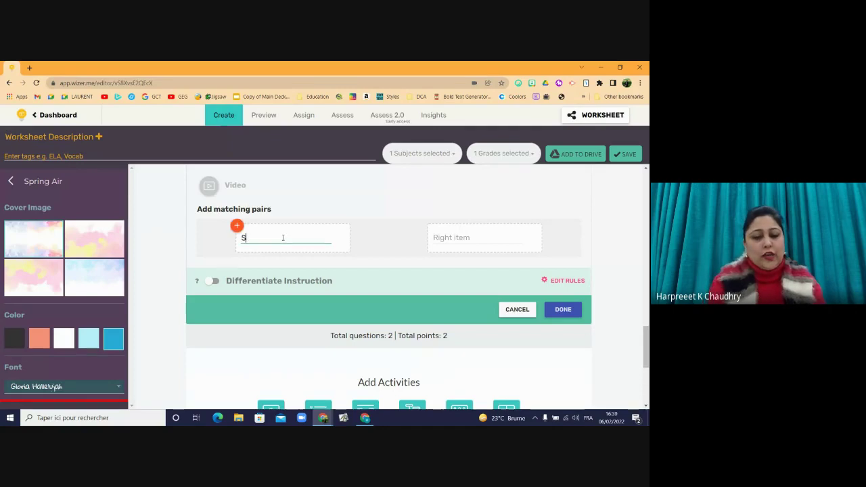
text(keleton SYs)
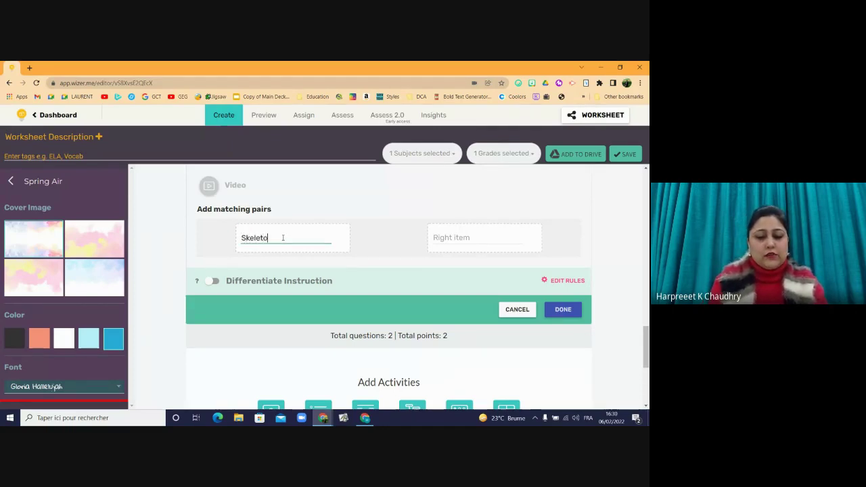
key(BackSpace)
key(BackSpace)
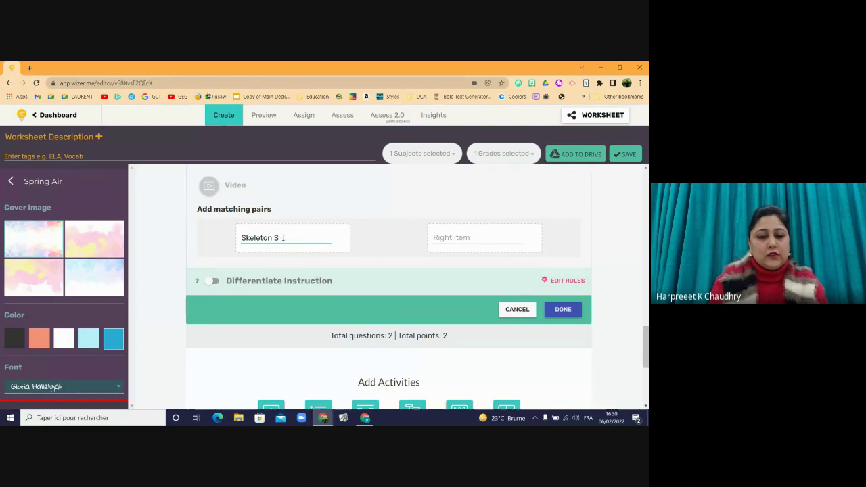
text(ystem)
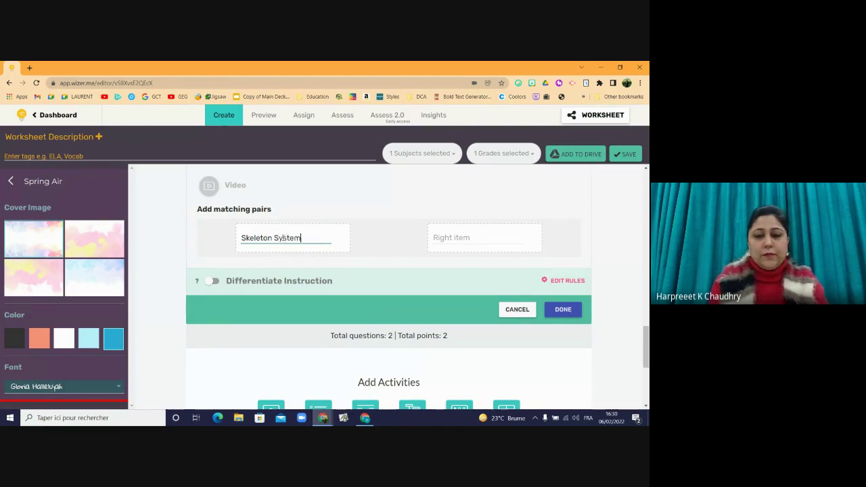
click(452, 237)
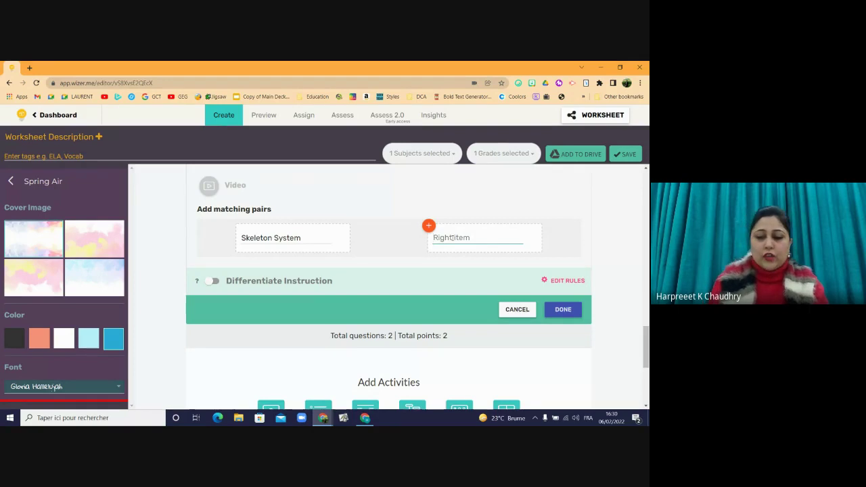
text(protects)
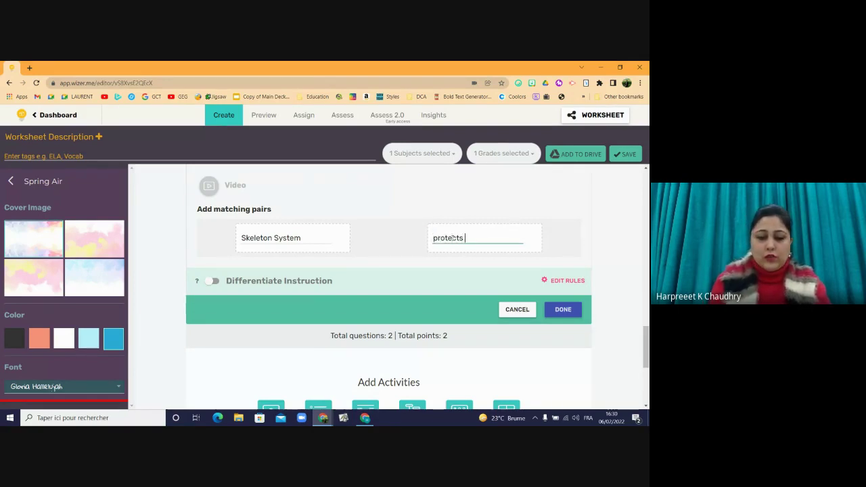
text( and )
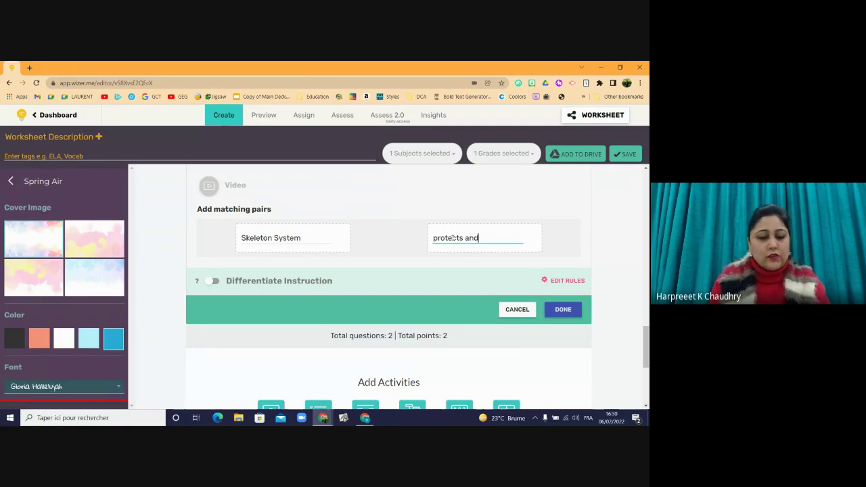
text(holds t)
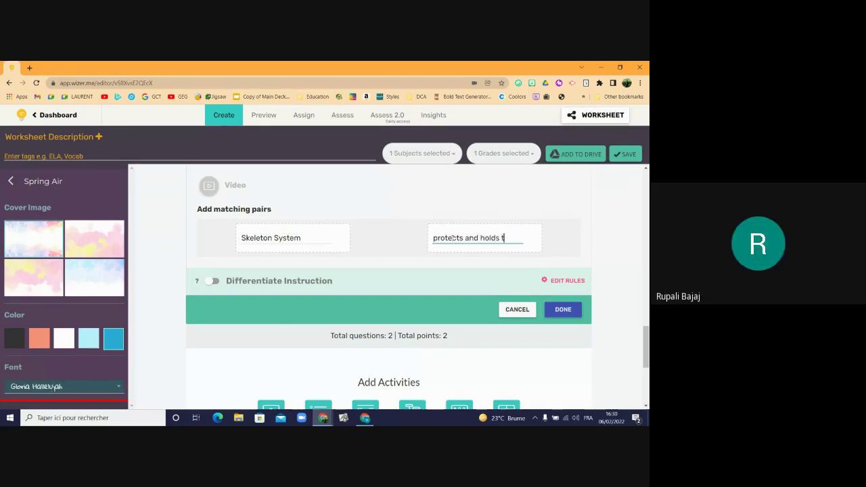
text(he body)
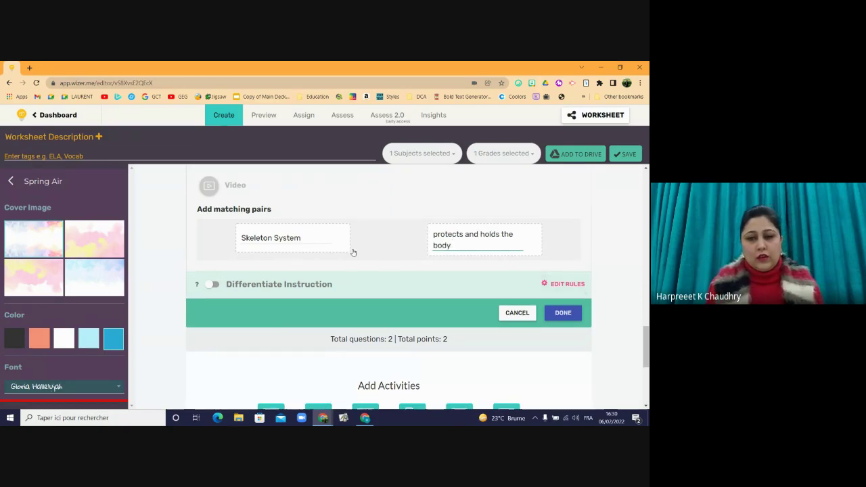
key(Return)
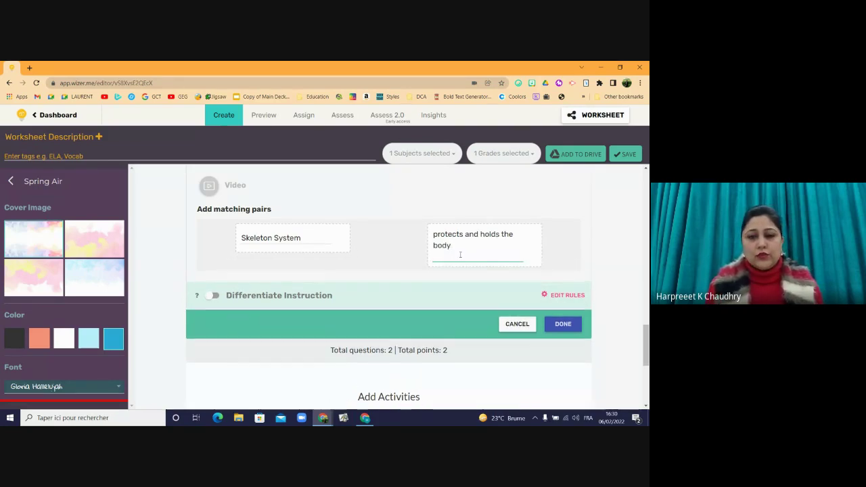
- Add a second pair matching 'muscular system' to its movement function
key(Return)
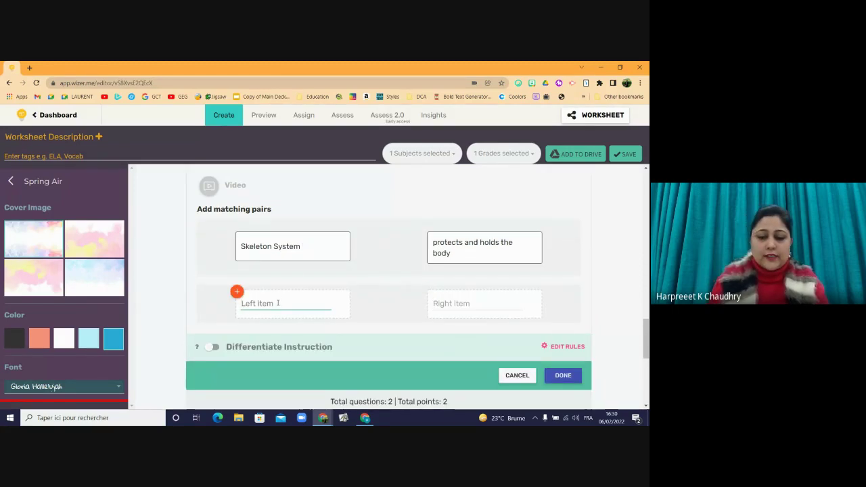
text(muscul)
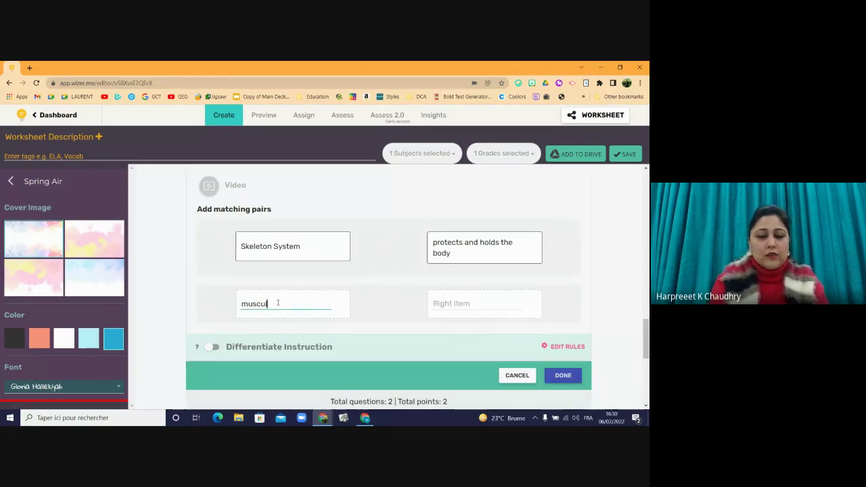
text(ar system)
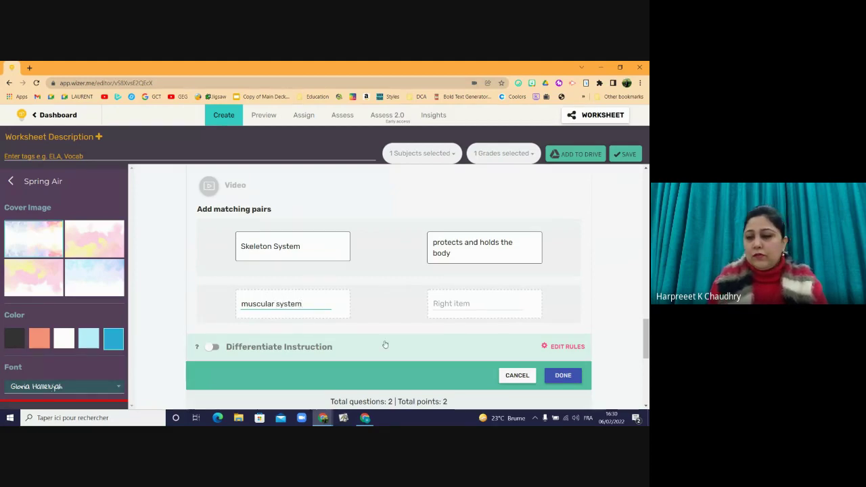
click(452, 307)
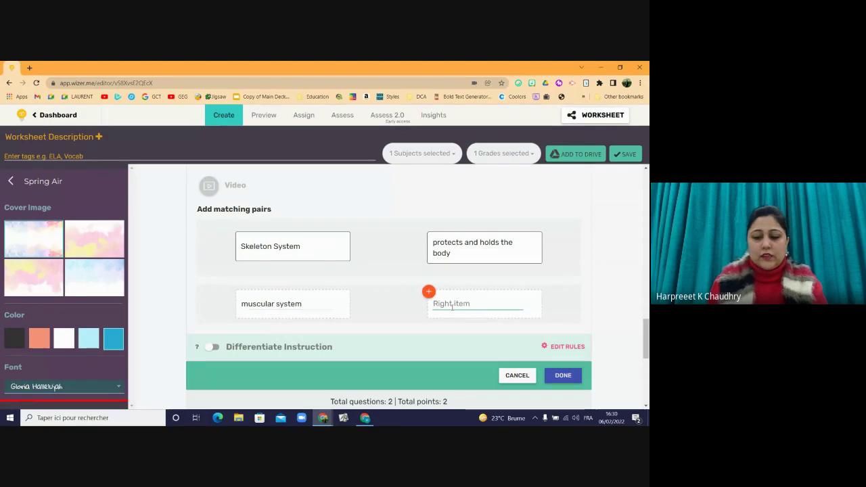
text(allows)
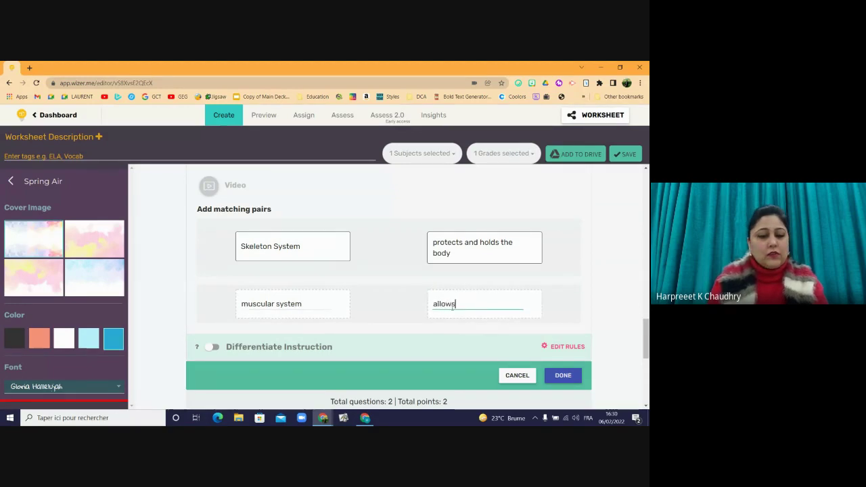
text( us to move)
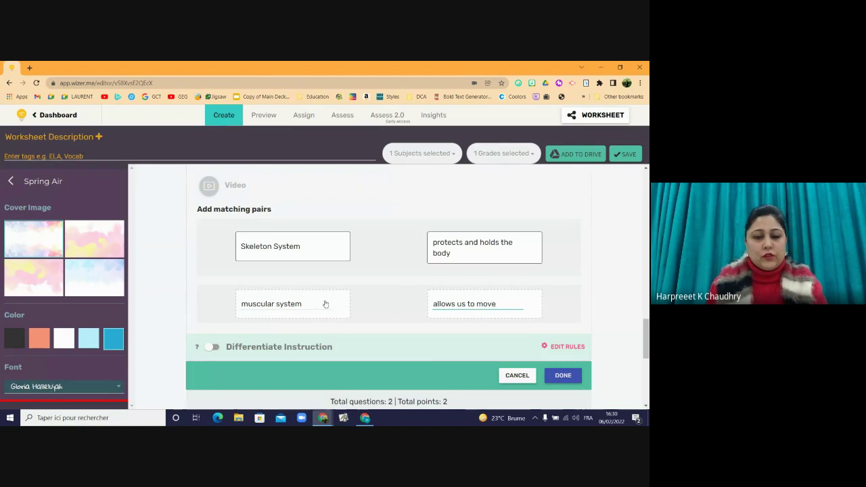
- Add the third pair 'digestive system' – 'turns food into energy', plus an empty row
key(Return)
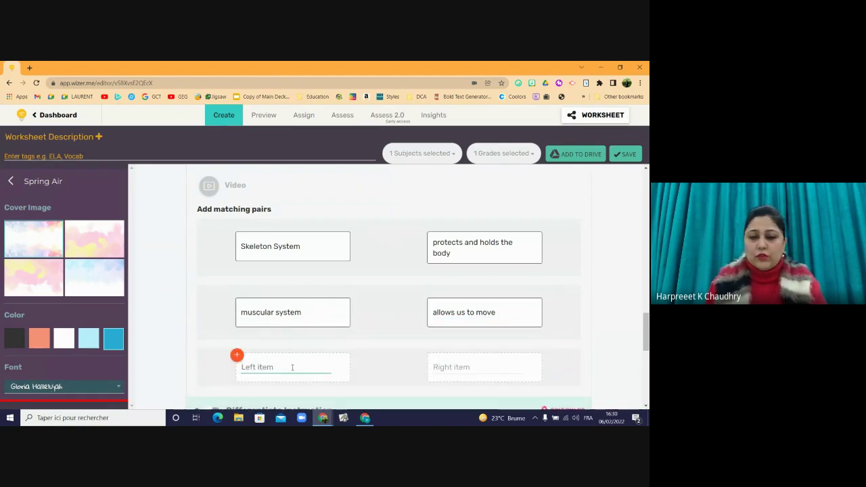
text(dige)
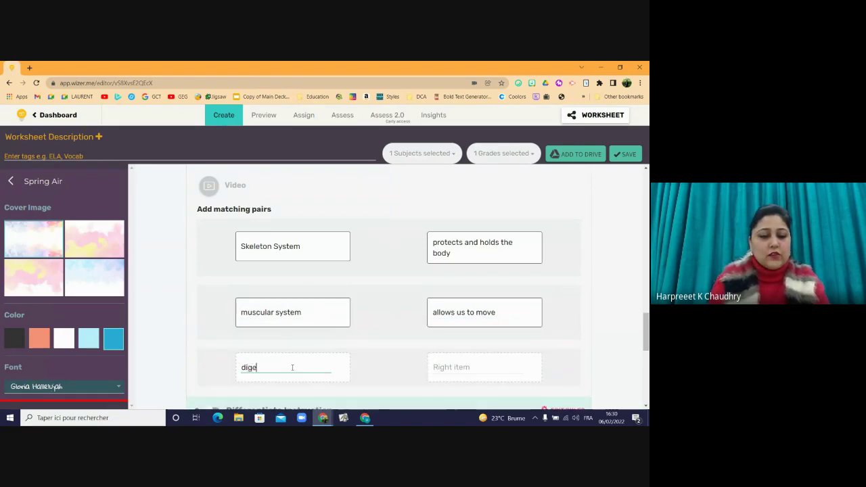
text(stive system)
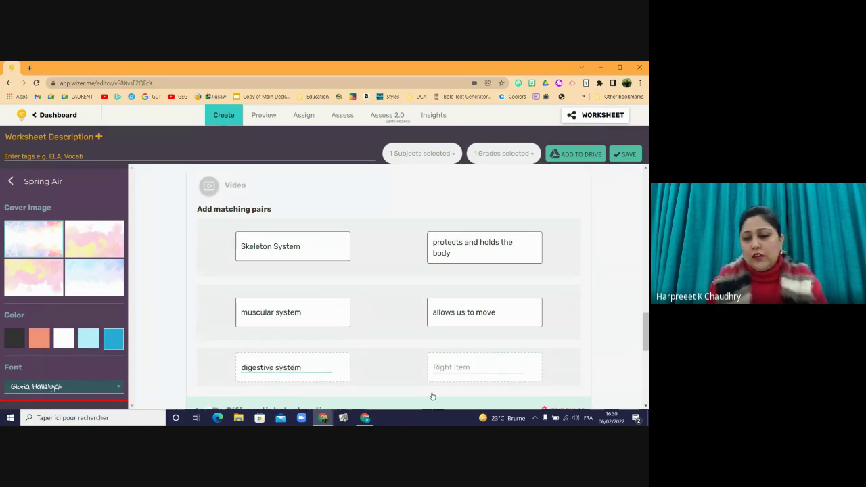
click(447, 367)
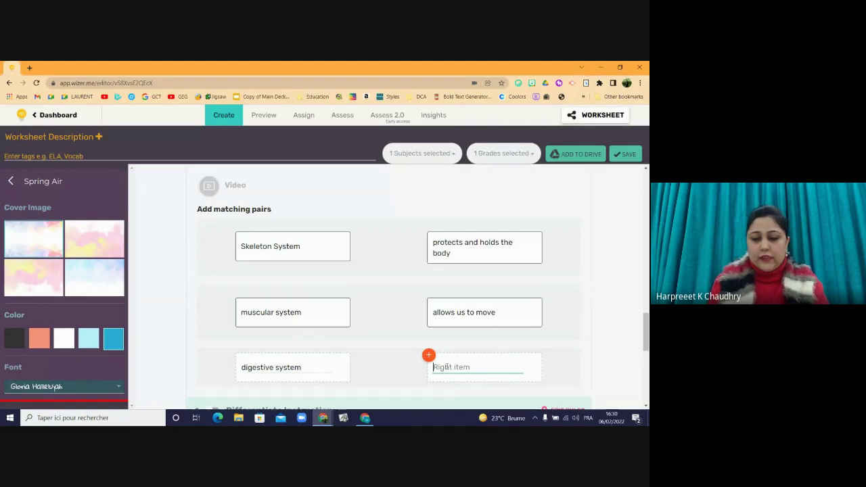
click(447, 367)
text(tur)
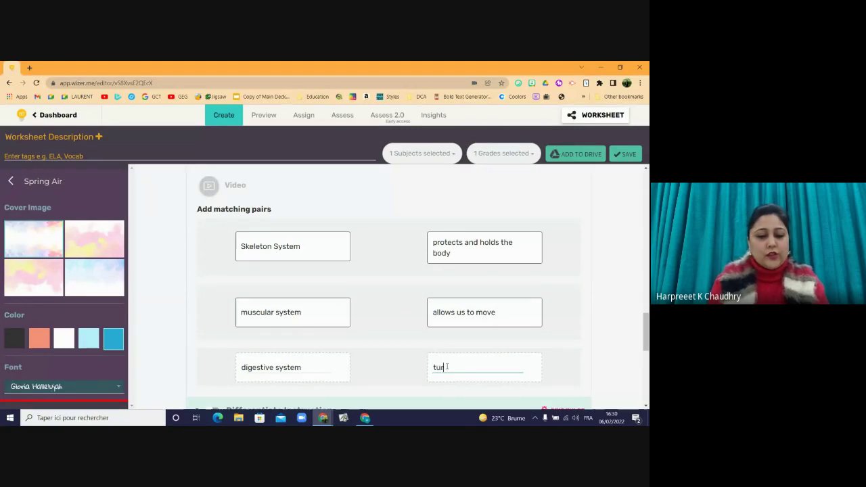
text(ns food )
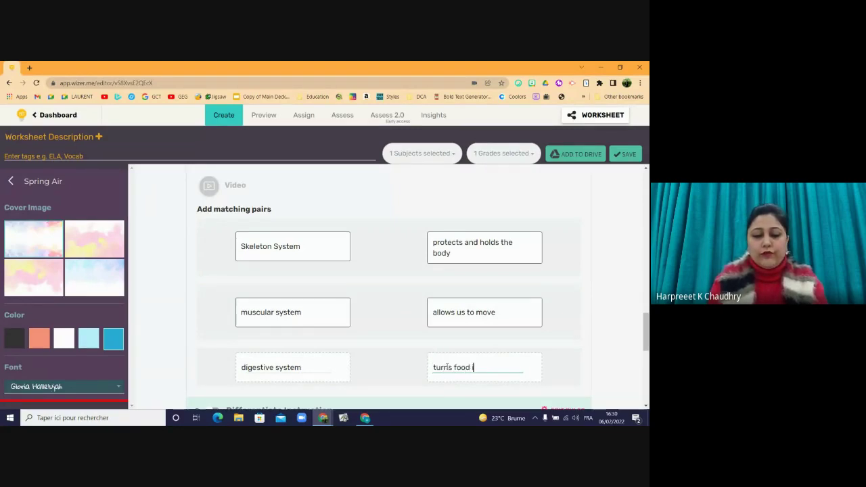
text(into)
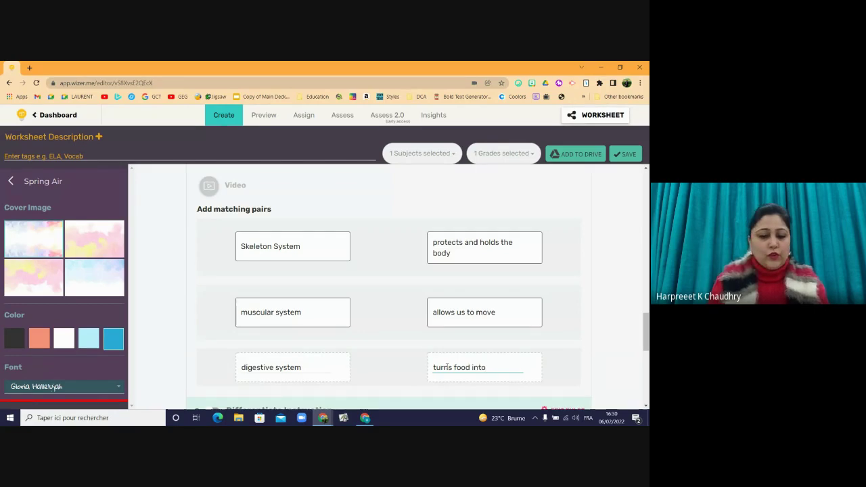
text( energy)
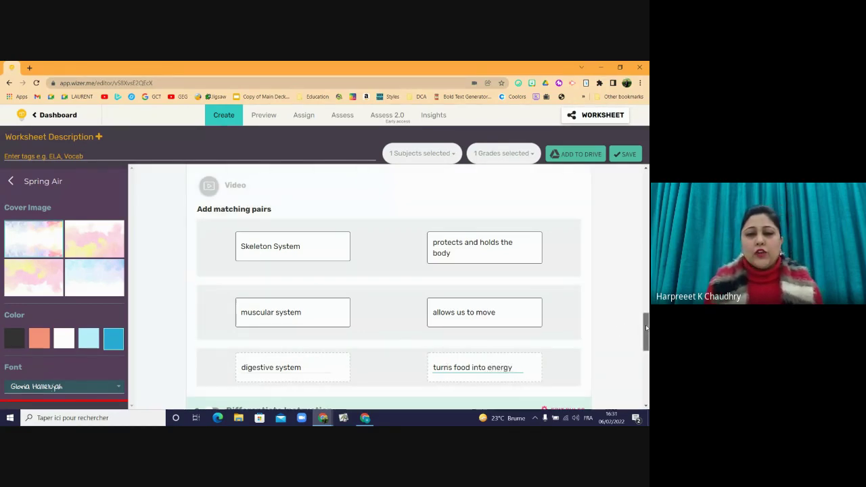
drag(647, 326, 647, 338)
key(Return)
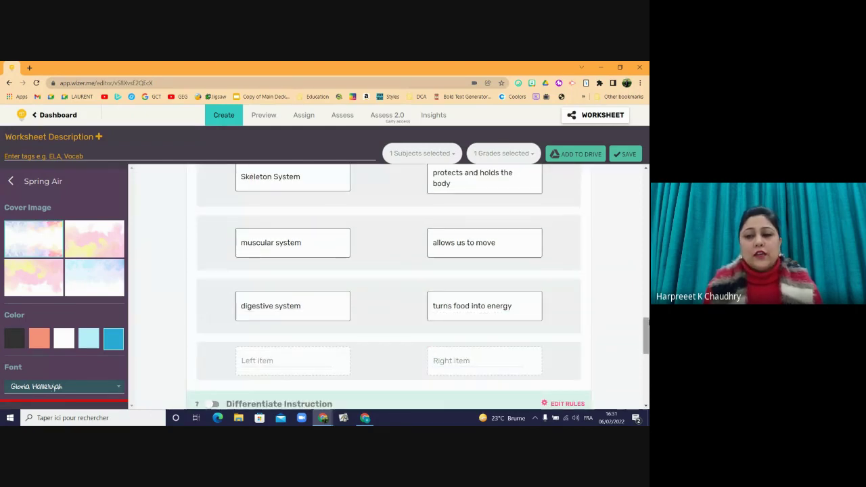
drag(647, 331, 648, 337)
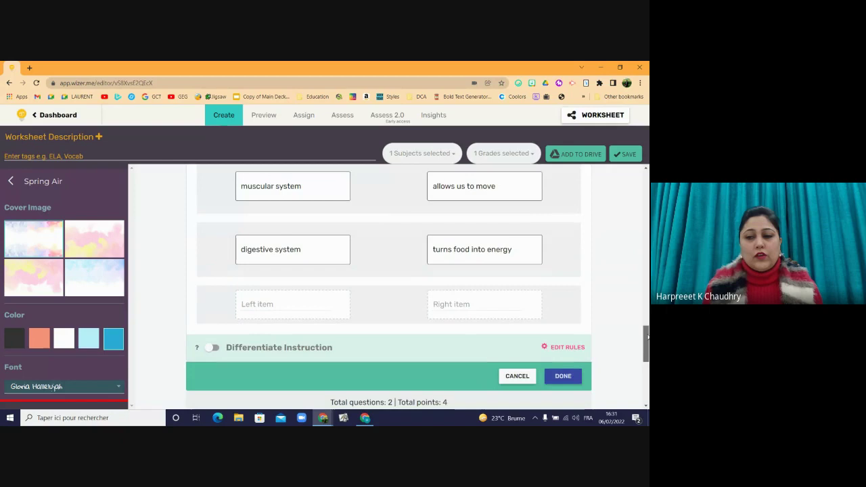
- Finish the matching question and switch to Preview, bringing up the save-changes prompt
click(563, 376)
drag(643, 371, 647, 315)
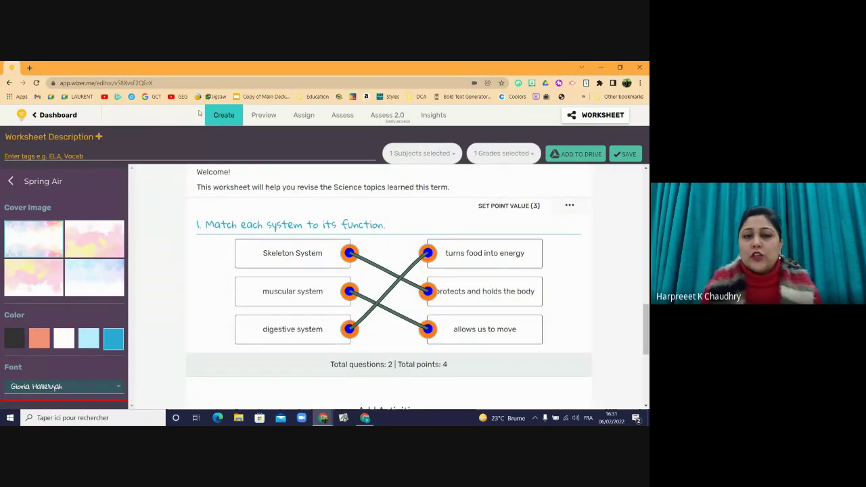
click(258, 117)
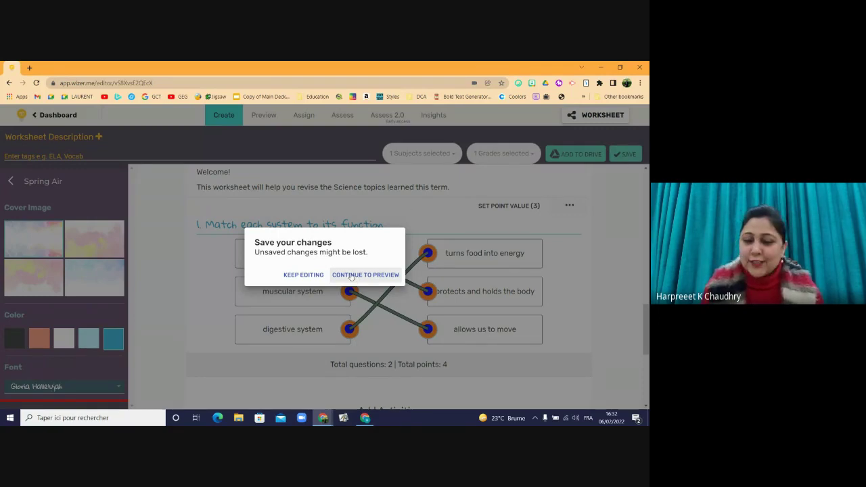
- Keep editing, save the worksheet, and open the Preview on the Grade 4 Science Review- Term 2 cover
click(302, 276)
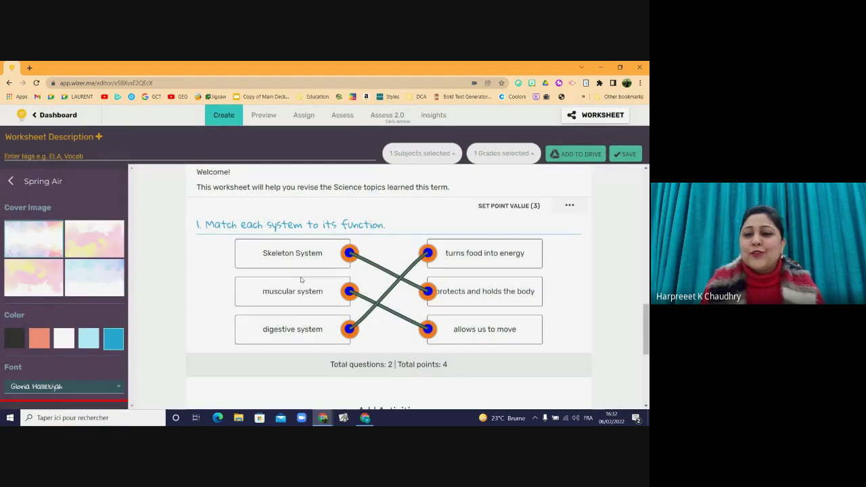
click(635, 155)
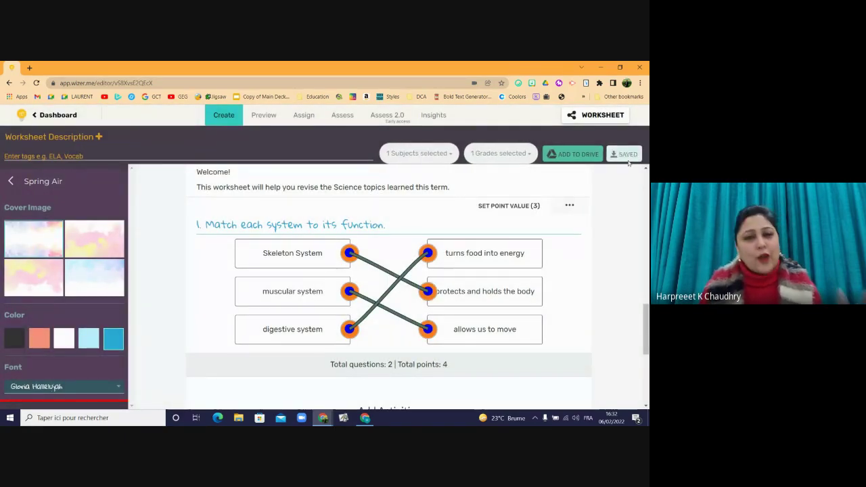
click(256, 119)
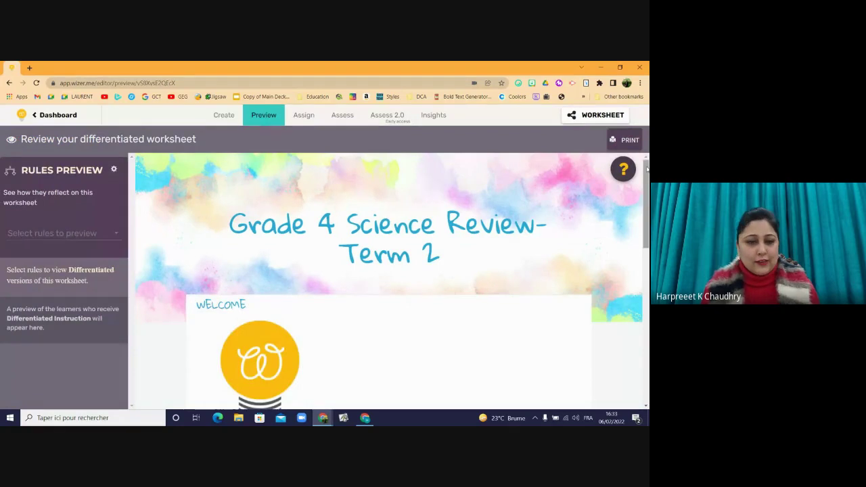
- Play and then pause the recorded instruction audio in the preview
drag(648, 168, 643, 267)
click(212, 201)
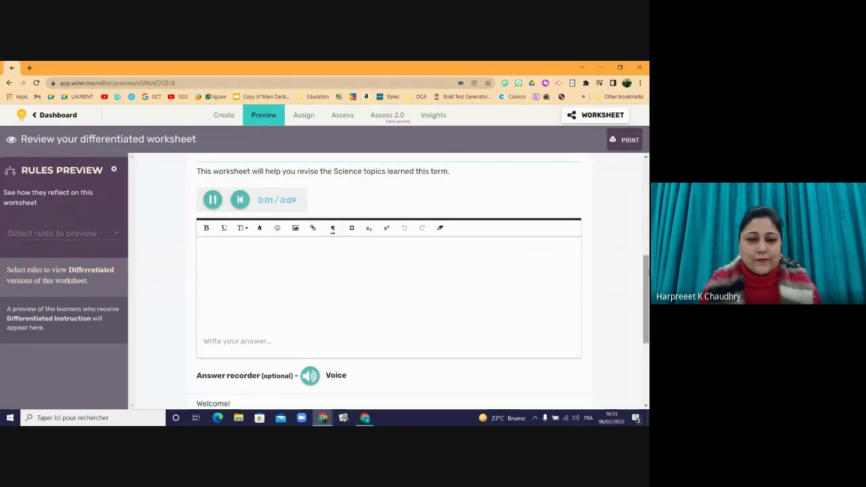
click(211, 199)
- Match skeleton to protects and holds the body, muscular to allows us to move, and digestive to turns food into energy, then return to editing
drag(648, 256, 640, 351)
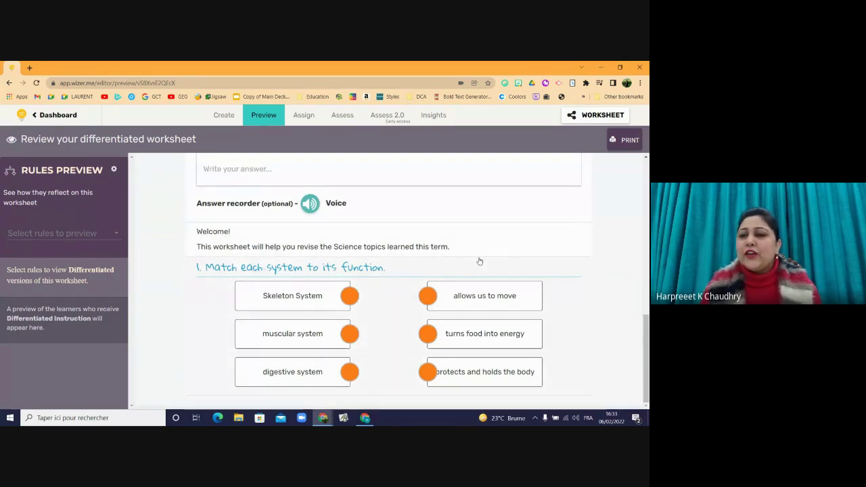
click(346, 298)
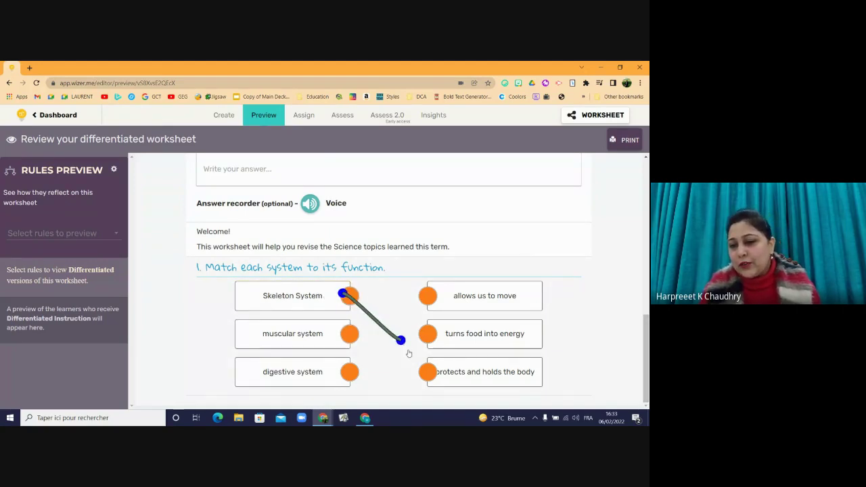
click(428, 372)
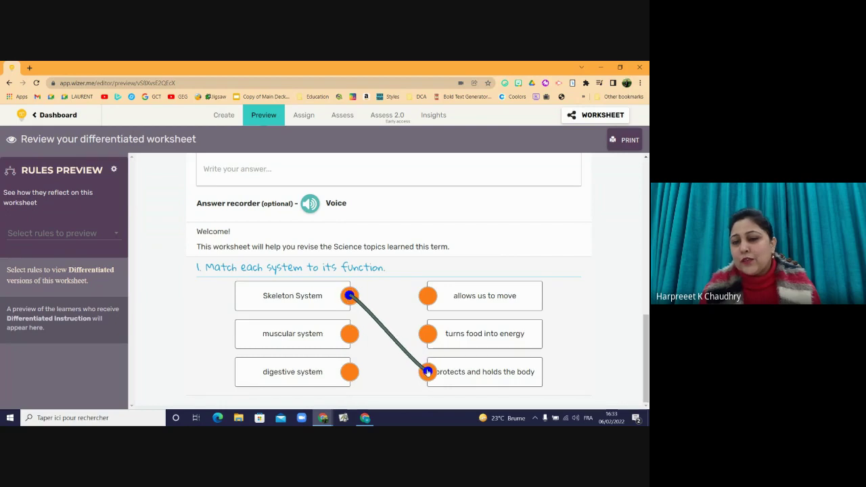
click(347, 334)
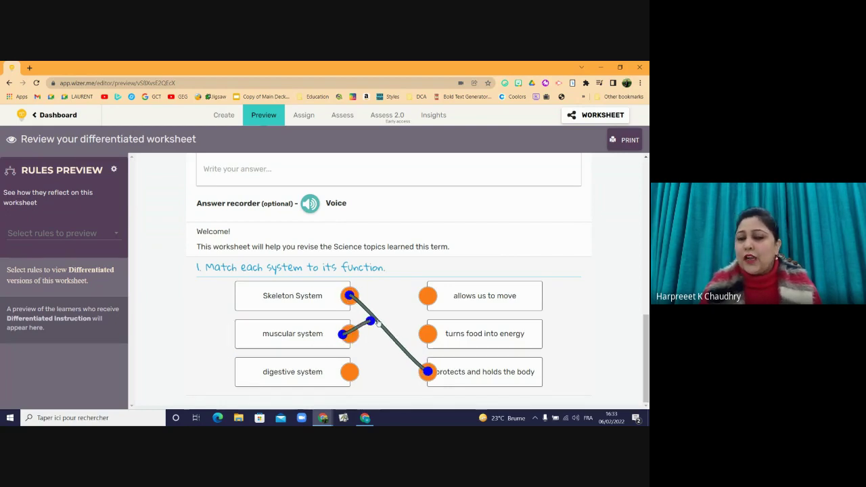
click(428, 296)
click(350, 371)
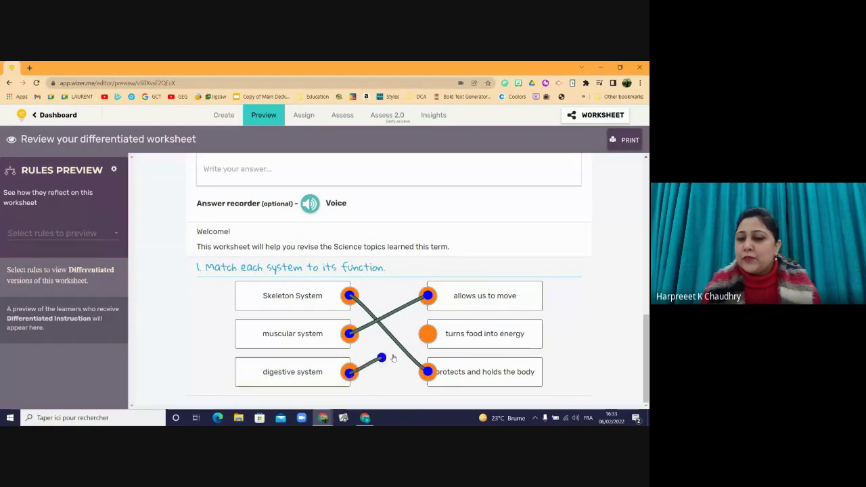
click(428, 333)
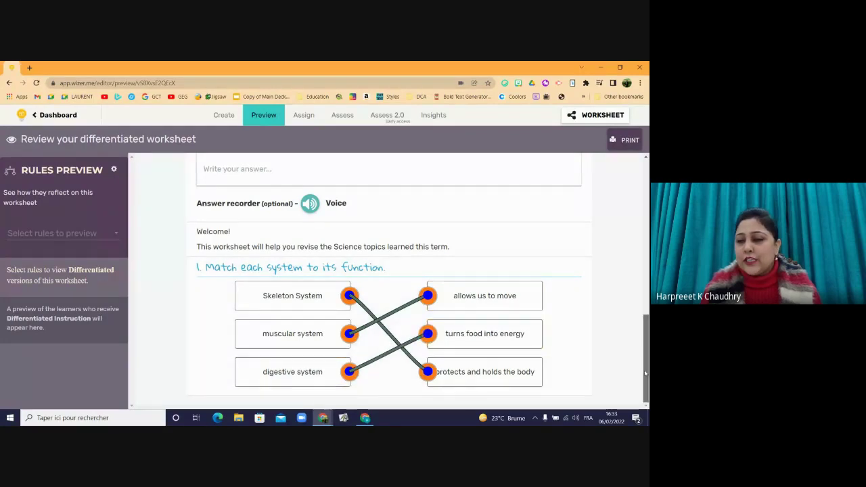
mouse_move(647, 342)
mouse_down()
mouse_move(647, 333)
mouse_move(649, 342)
mouse_up()
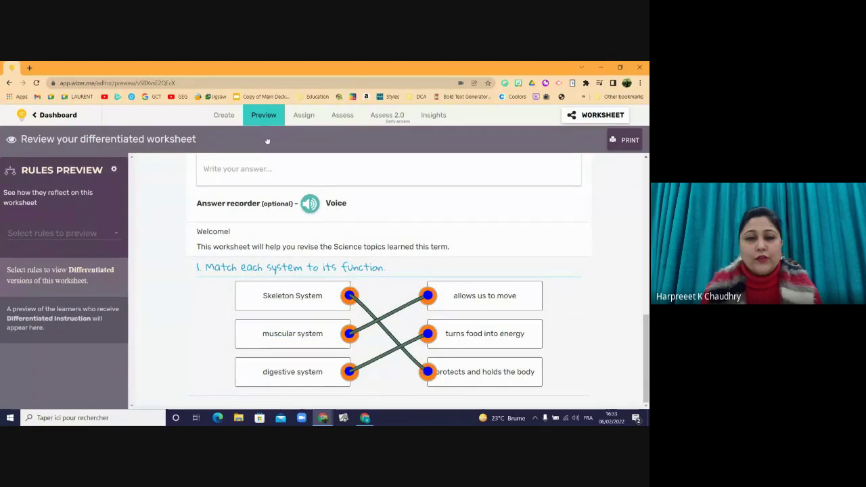
click(225, 115)
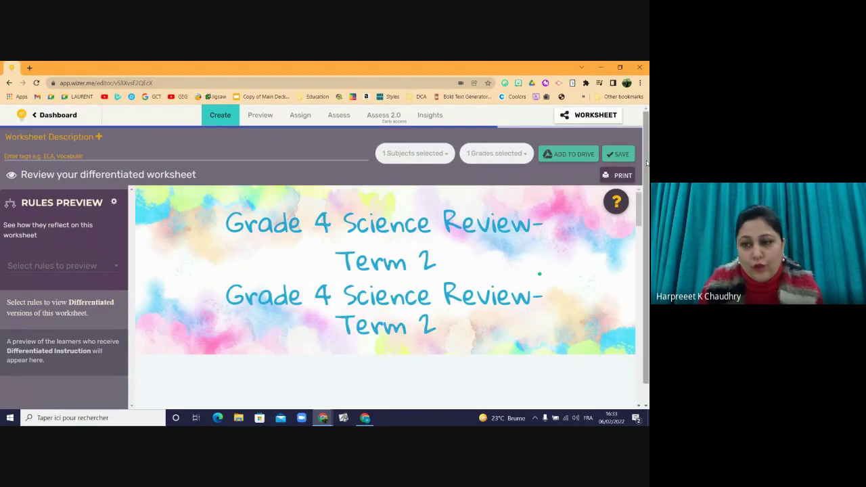
- Add a Multiple Choice question from Add Activities below the matching question
drag(647, 191, 623, 355)
scroll(622, 354, down, 1)
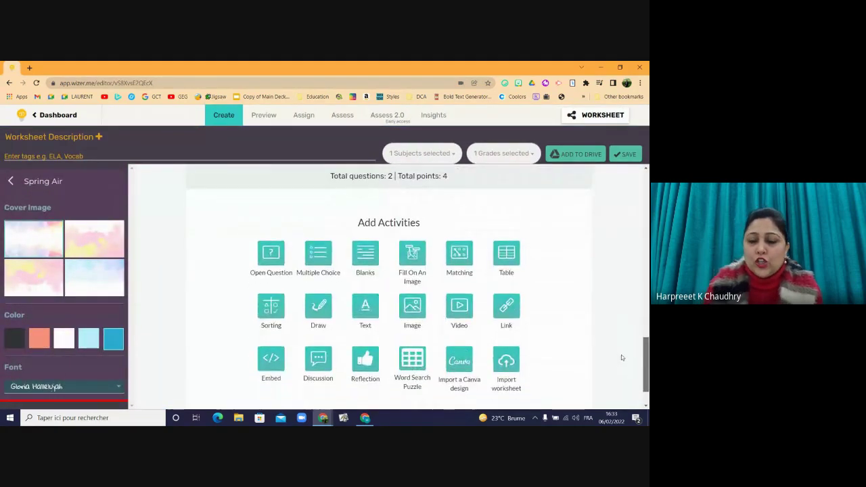
scroll(624, 366, down, 1)
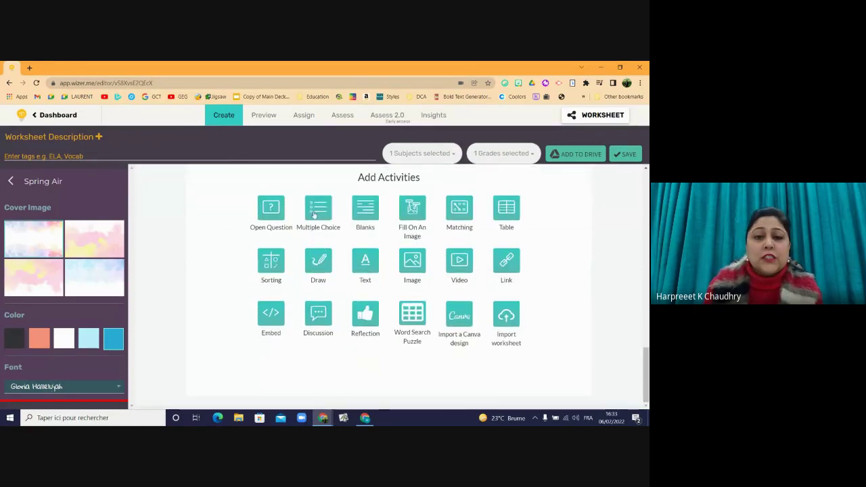
click(314, 212)
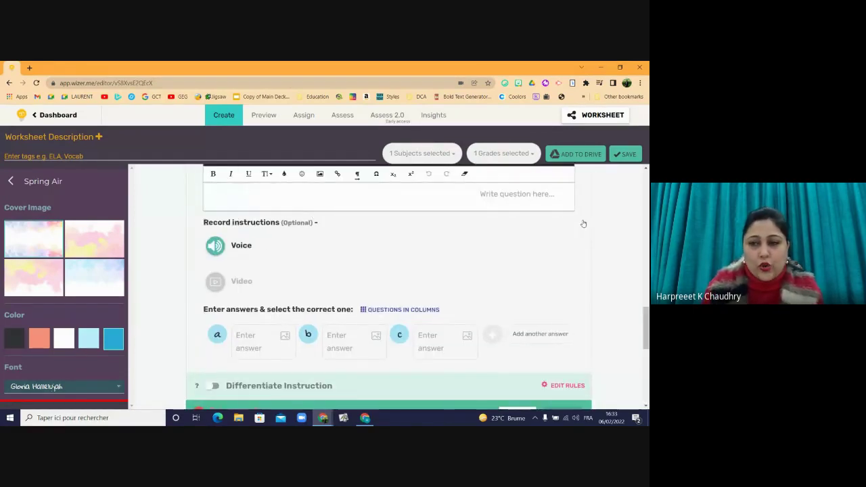
scroll(647, 324, up, 2)
scroll(646, 323, down, 2)
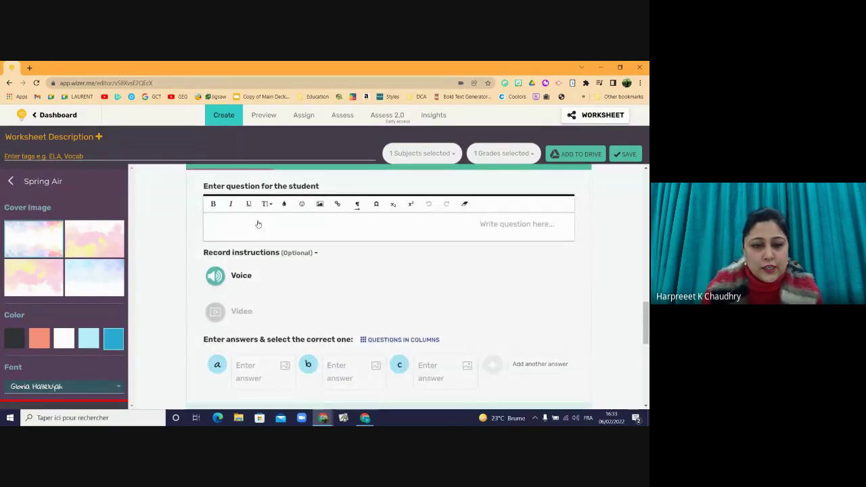
- Write question 2 as 'Cells are the basic __________ blocks of all living things.'
click(257, 225)
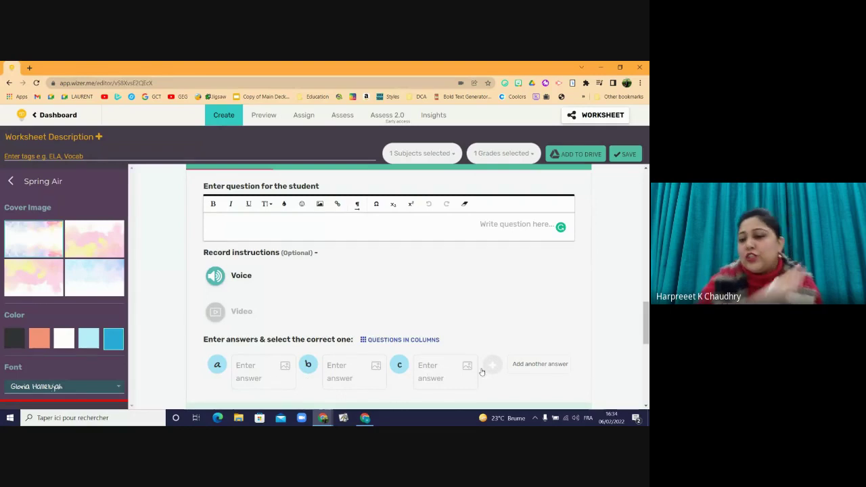
click(349, 228)
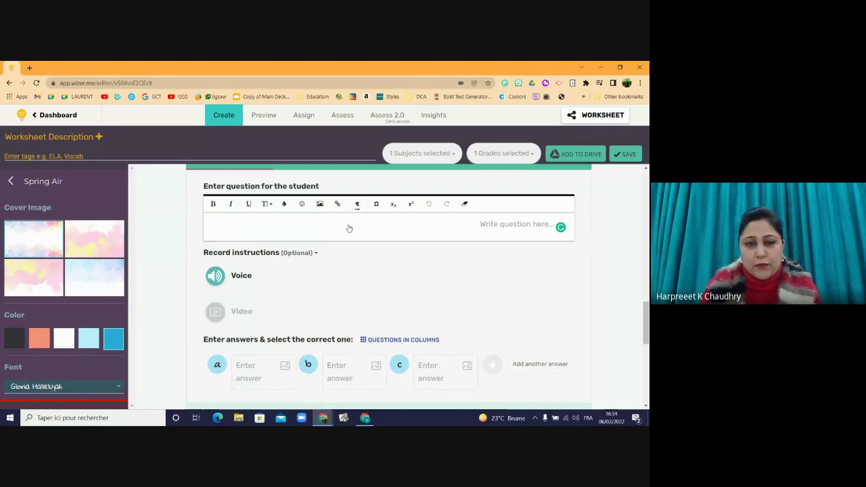
text(2)
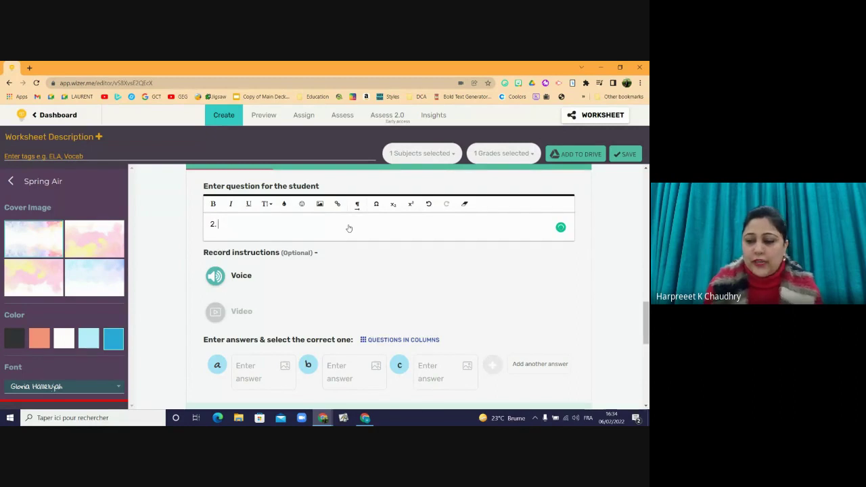
text(. Fi)
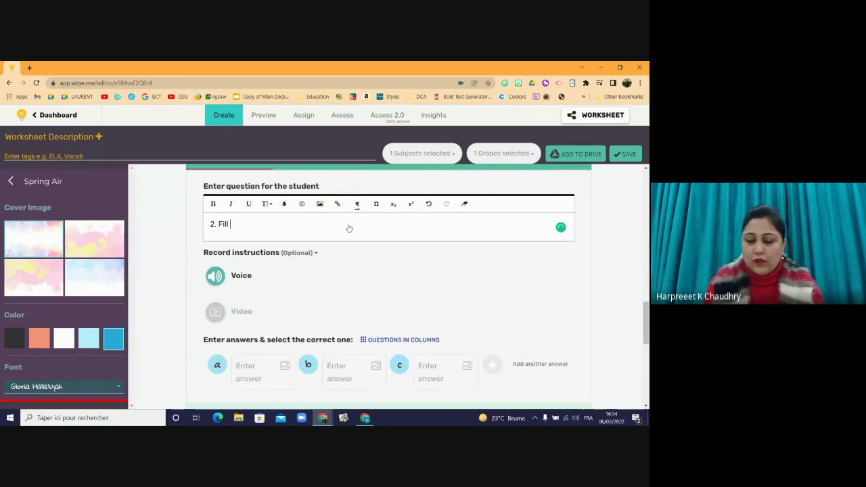
text(ll)
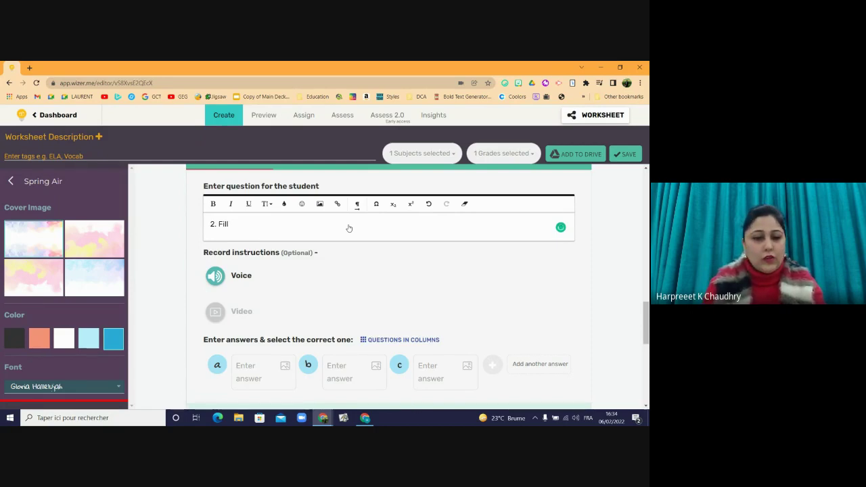
key(BackSpace)
key(BackSpace)
key(BackSpace)
key(BackSpace)
key(BackSpace)
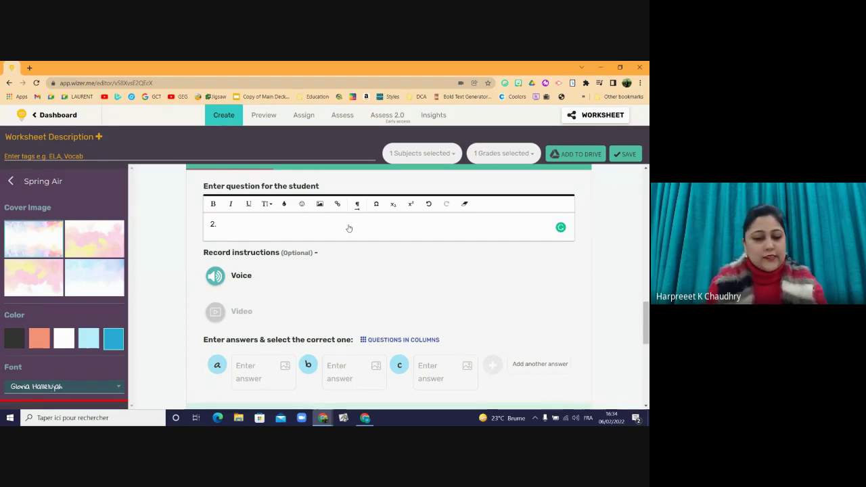
text(Cells ar)
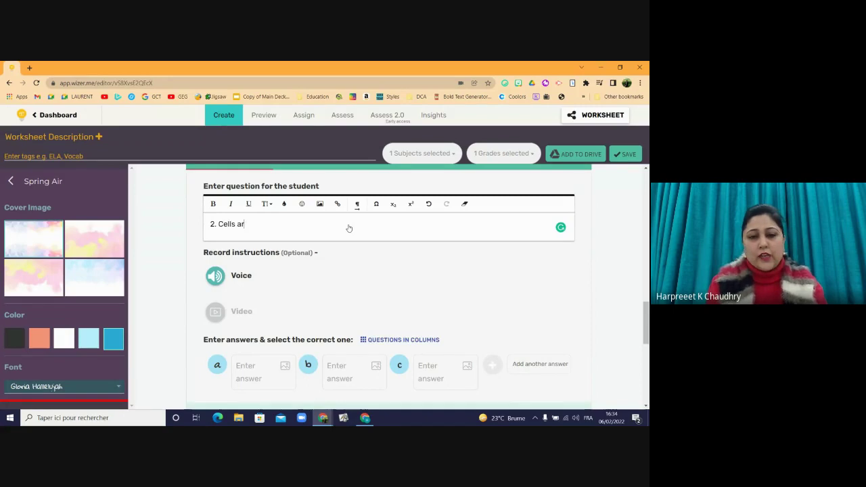
text(e th)
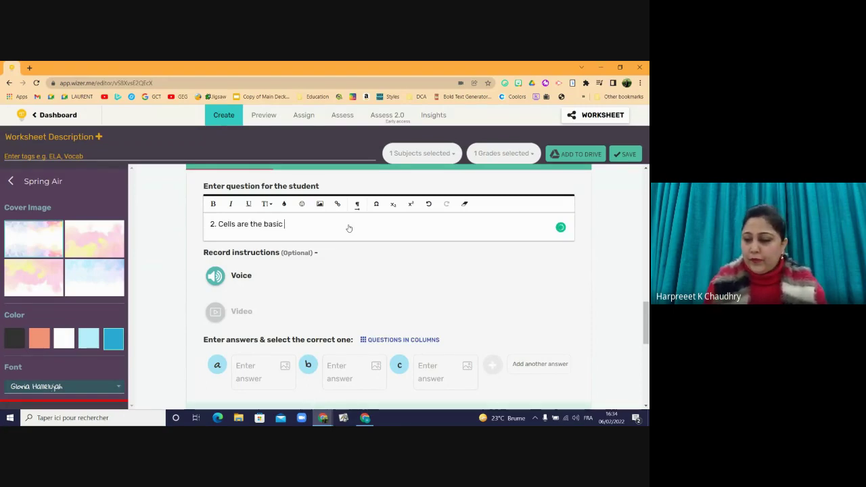
text(e basic )
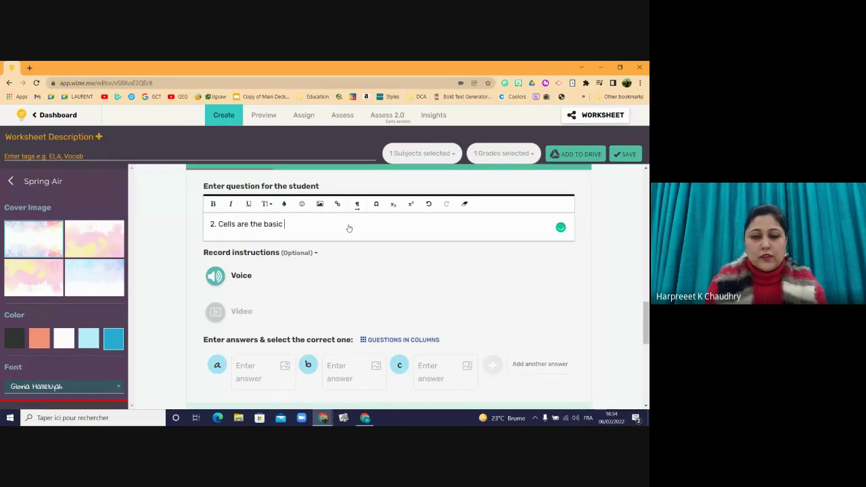
text(__________)
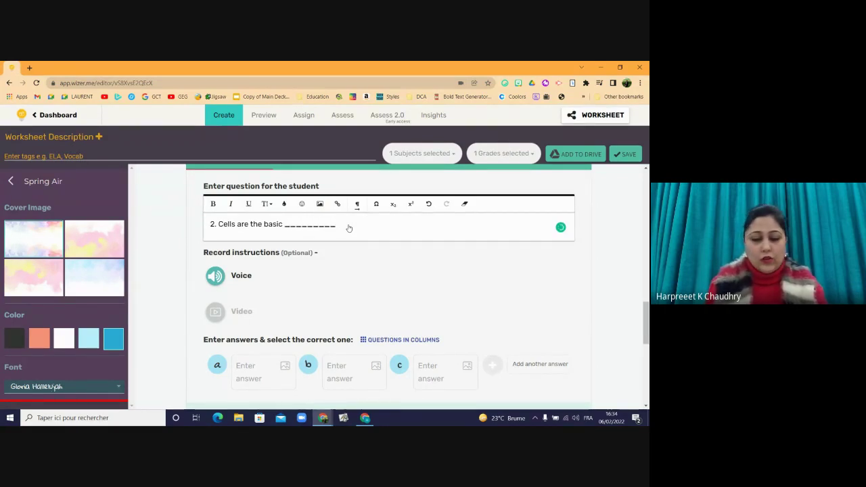
text( blocks)
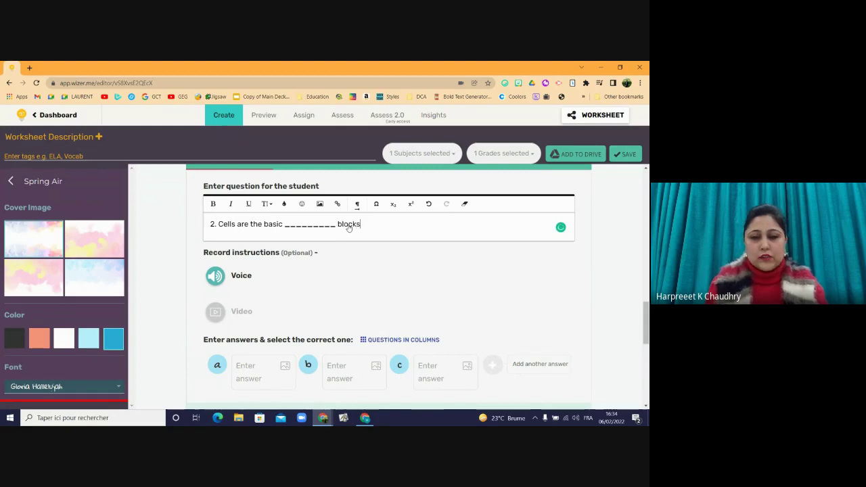
text( of )
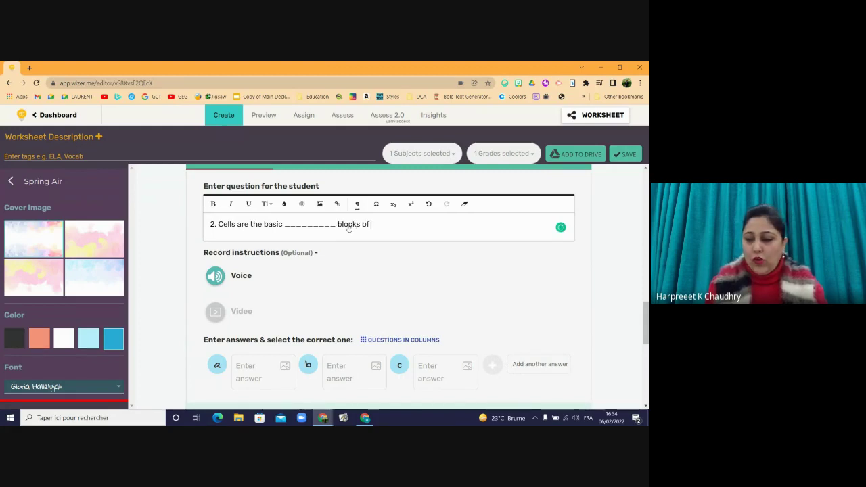
text(a)
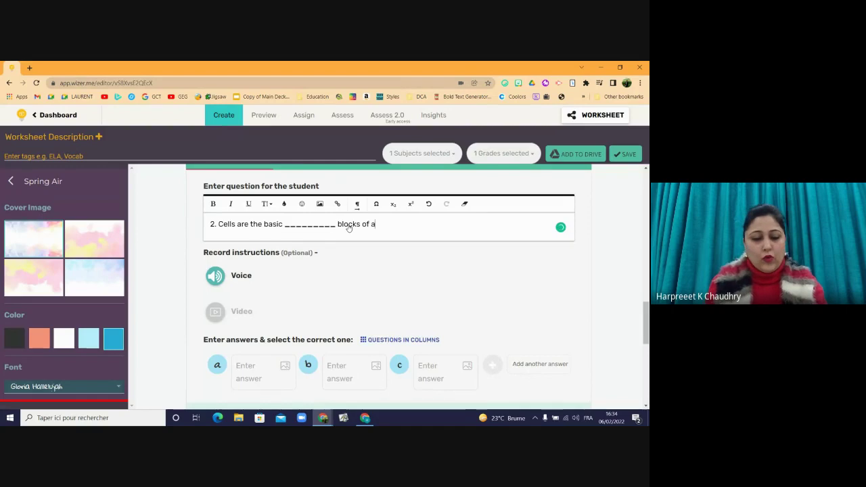
text(ll living things.)
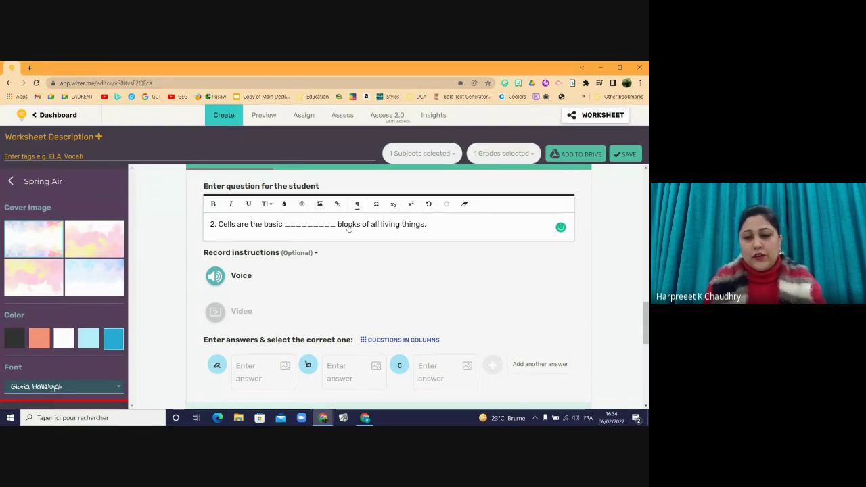
- Enter answers muscular, building and nutritional, mark building correct, and finish the question
click(243, 367)
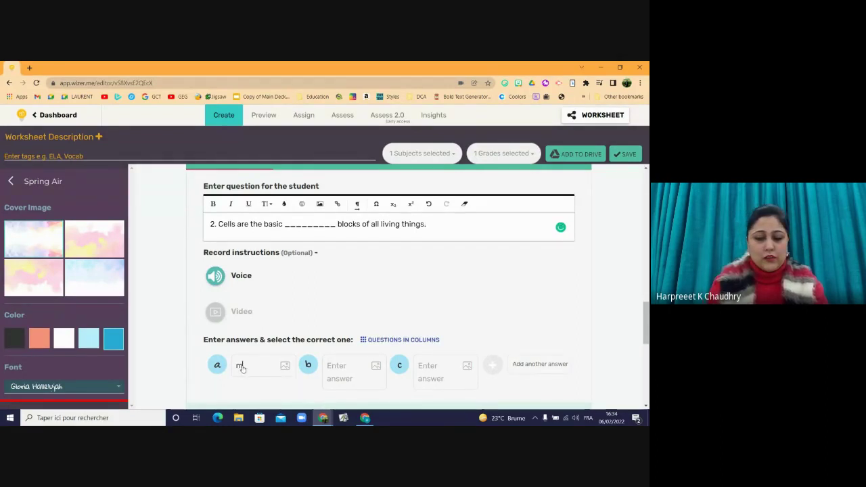
text(muscular)
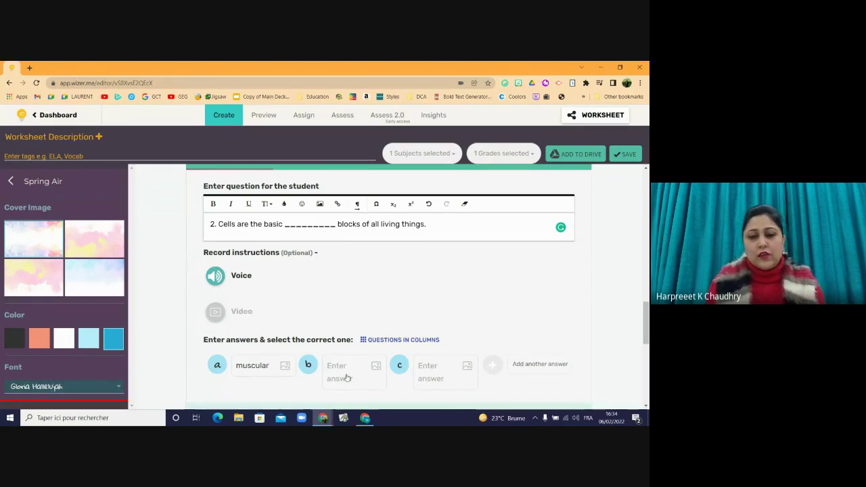
click(339, 366)
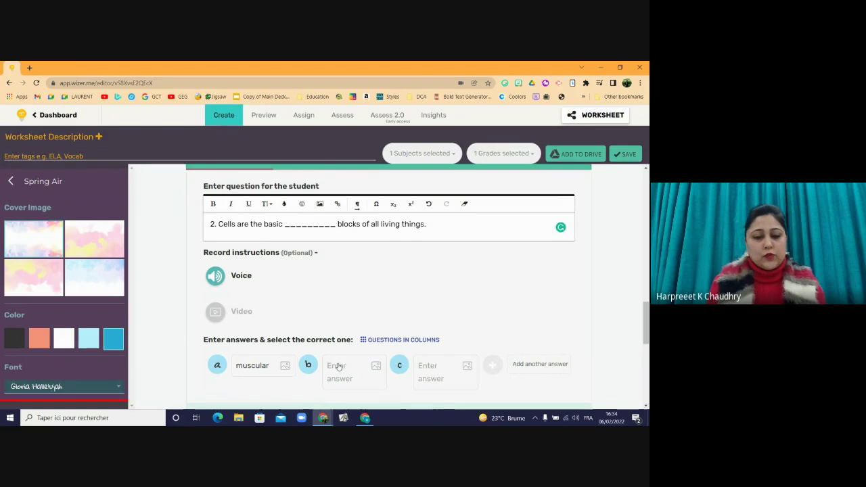
text(building)
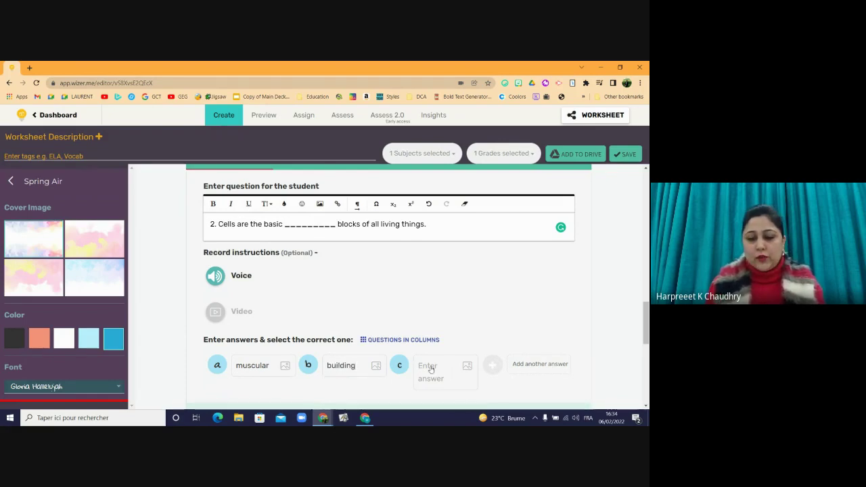
text(nu)
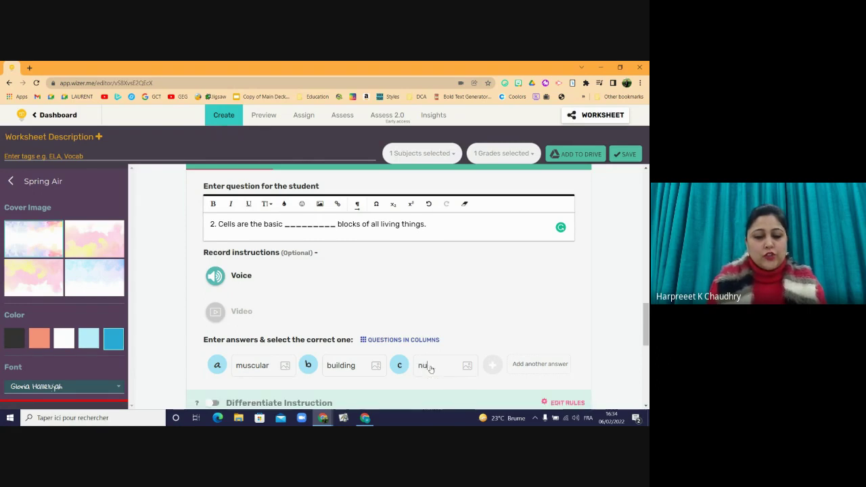
text(tritional)
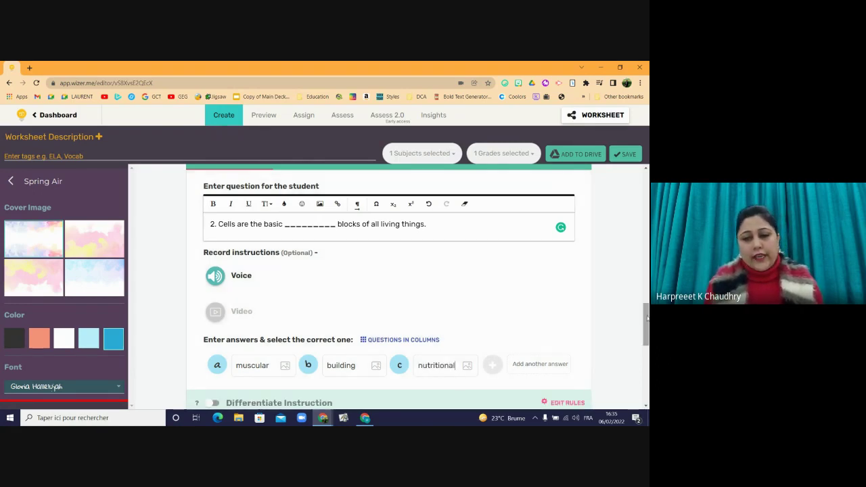
scroll(646, 331, down, 1)
scroll(647, 332, down, 1)
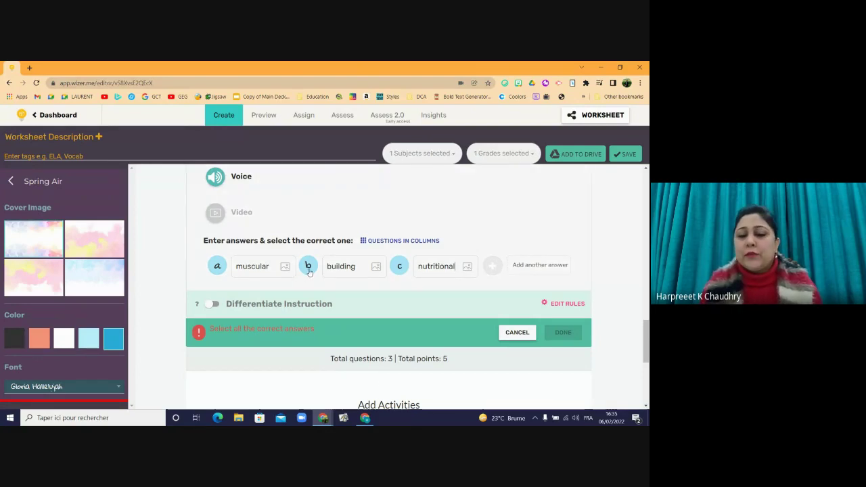
click(308, 268)
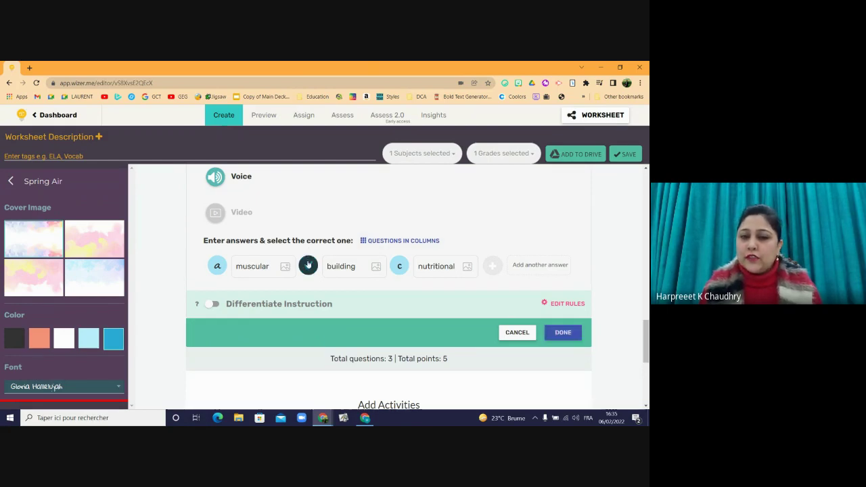
click(557, 340)
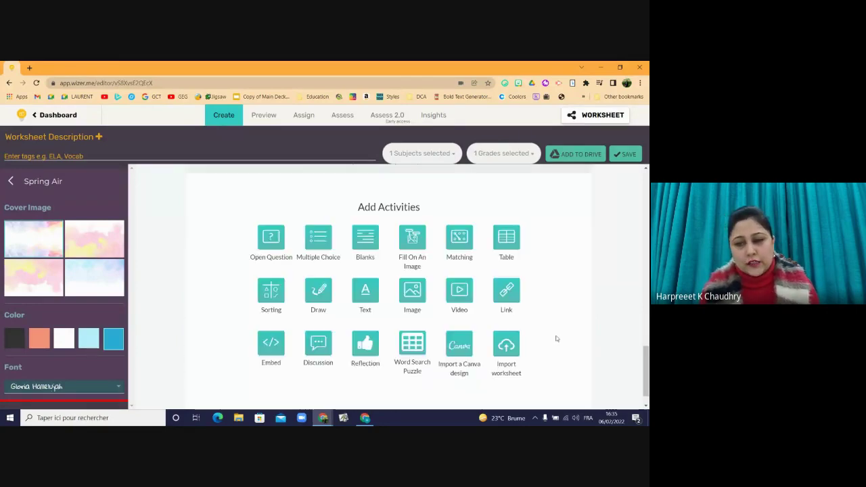
- Add multiple-choice question 3: 'A tissue is a group of _______ that looks like each other'
scroll(646, 348, up, 1)
scroll(646, 348, up, 3)
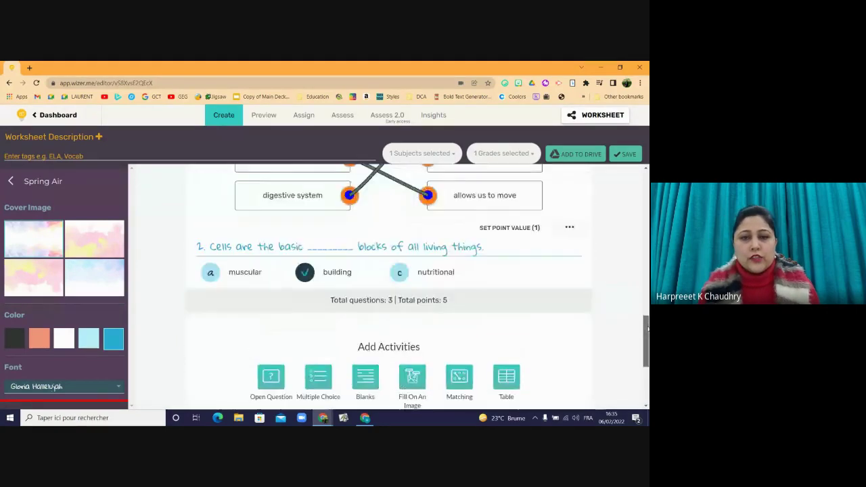
scroll(291, 264, down, 1)
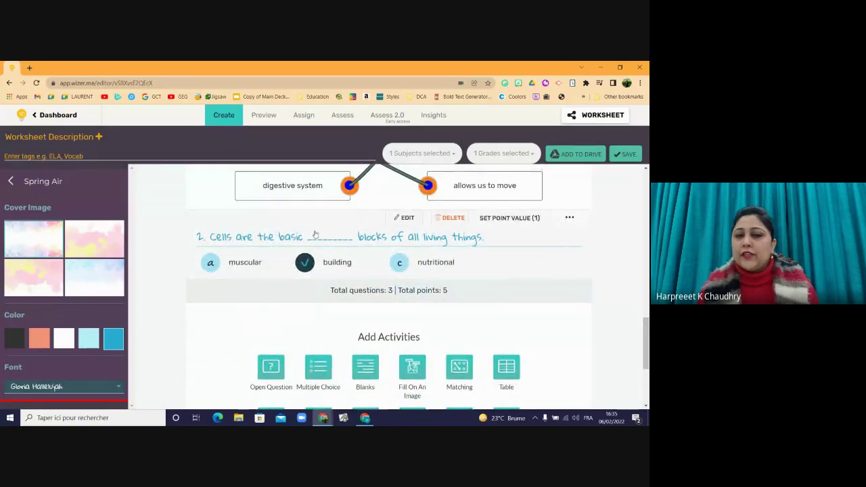
scroll(406, 305, down, 3)
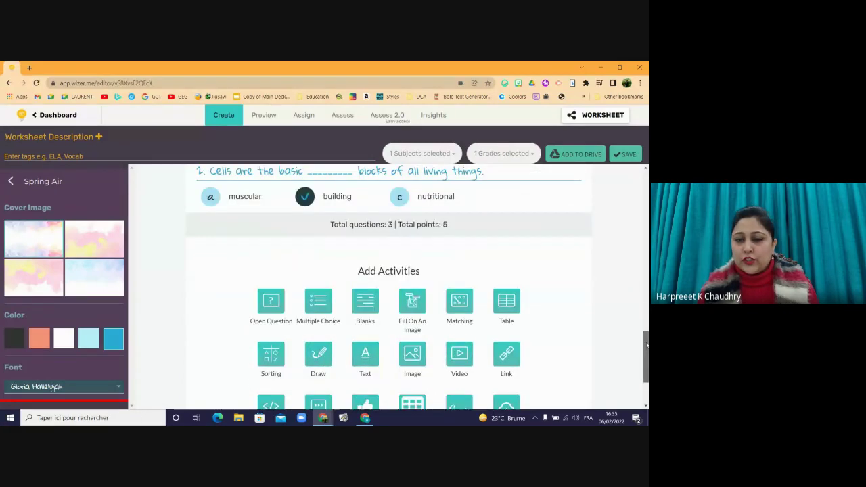
click(319, 278)
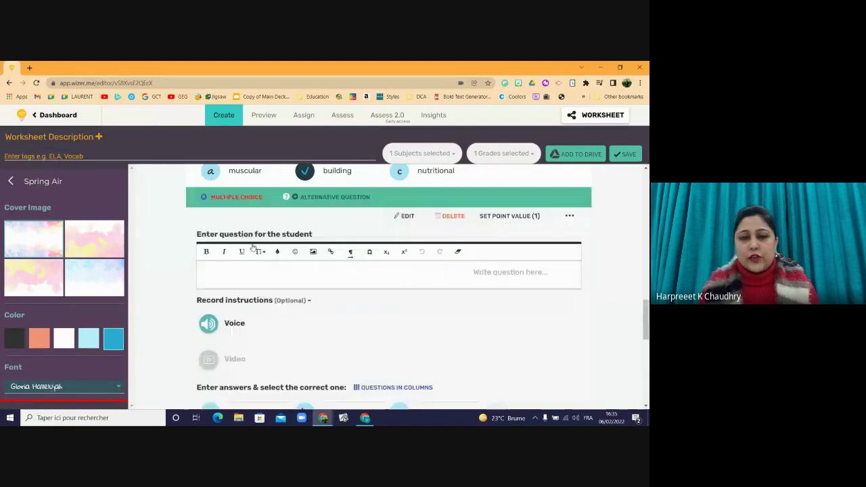
click(224, 268)
text(3. A)
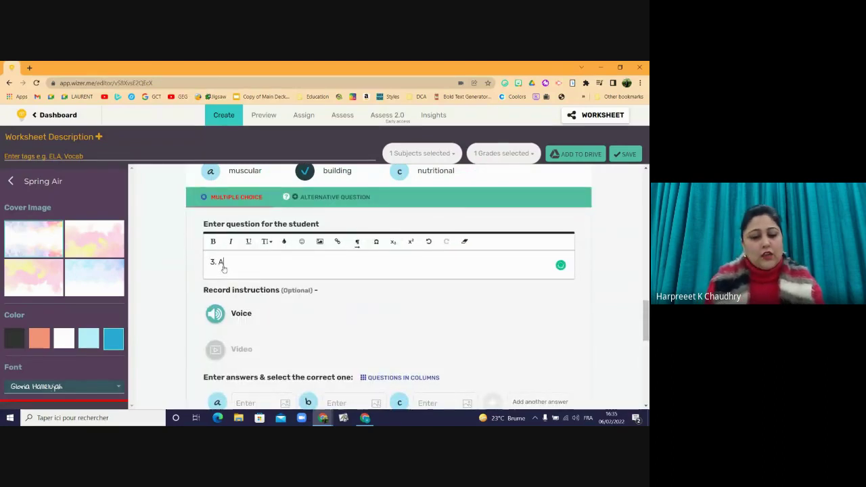
text( tissue )
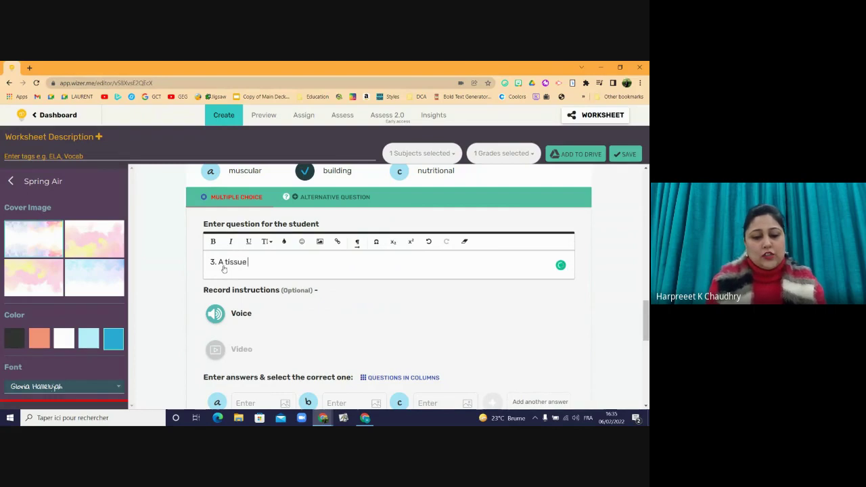
text(is a group )
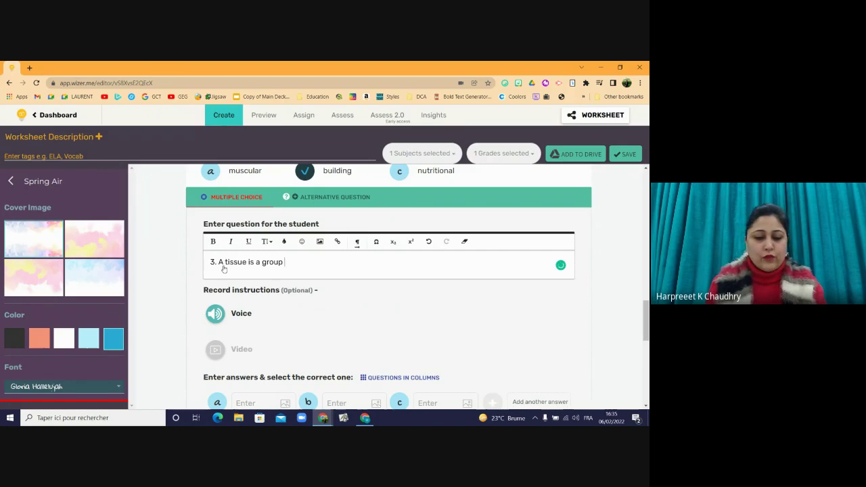
text(of )
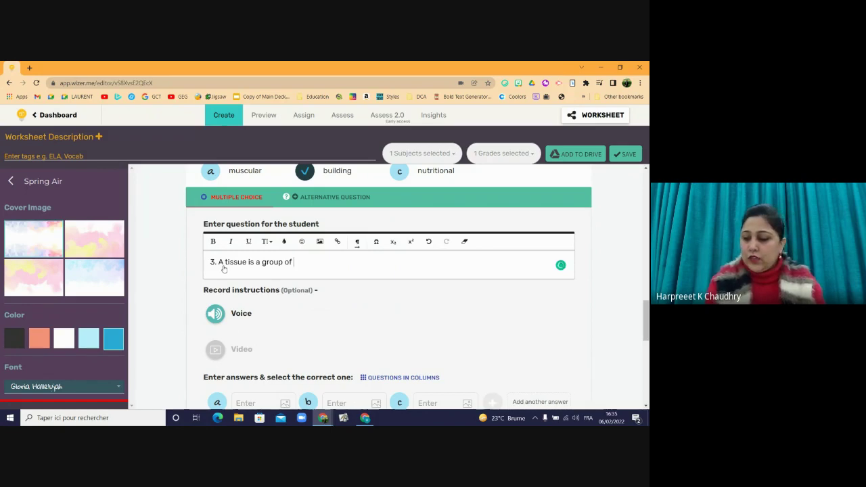
text(________tha)
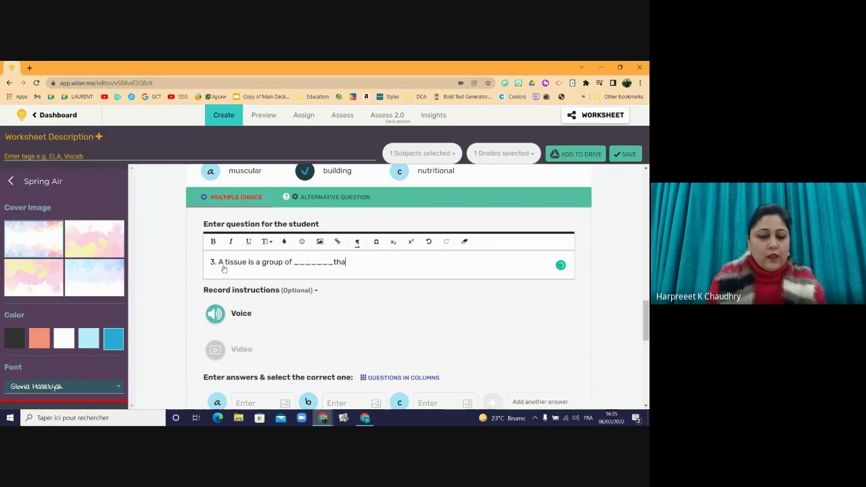
text(t looks)
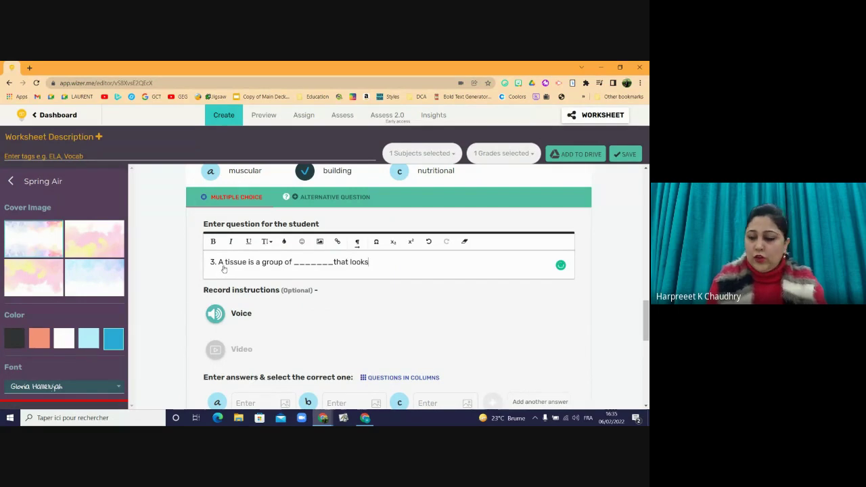
text( like )
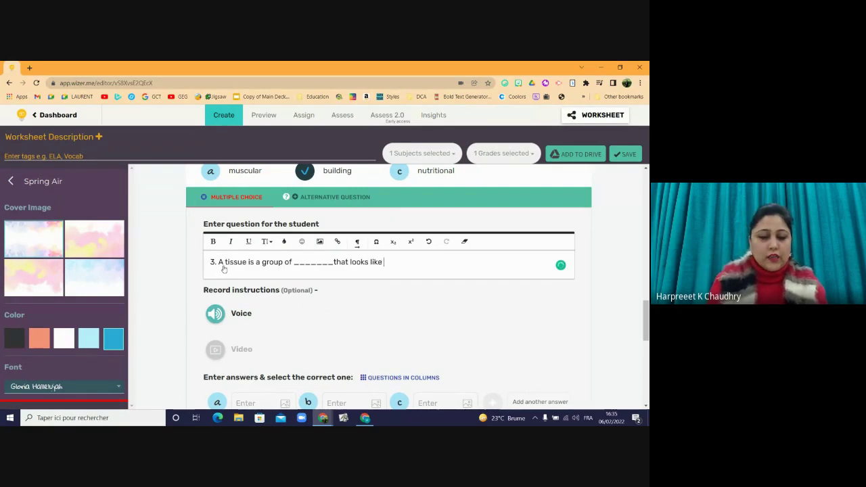
text(each ot)
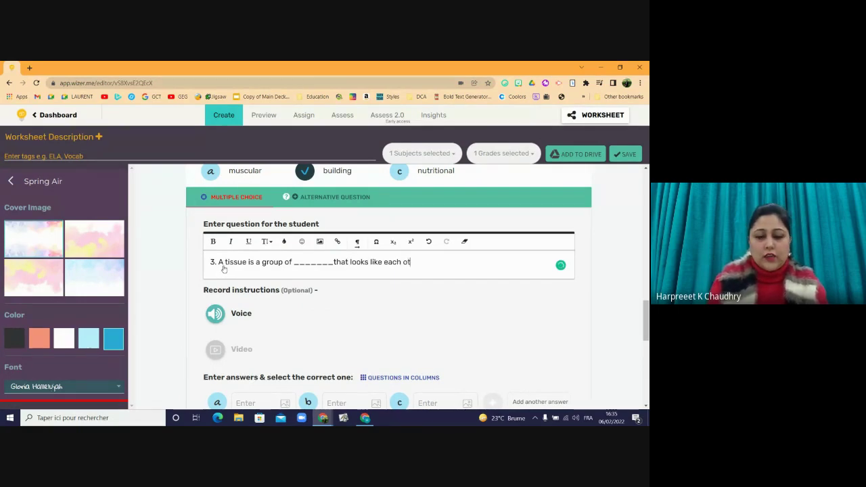
text(her.)
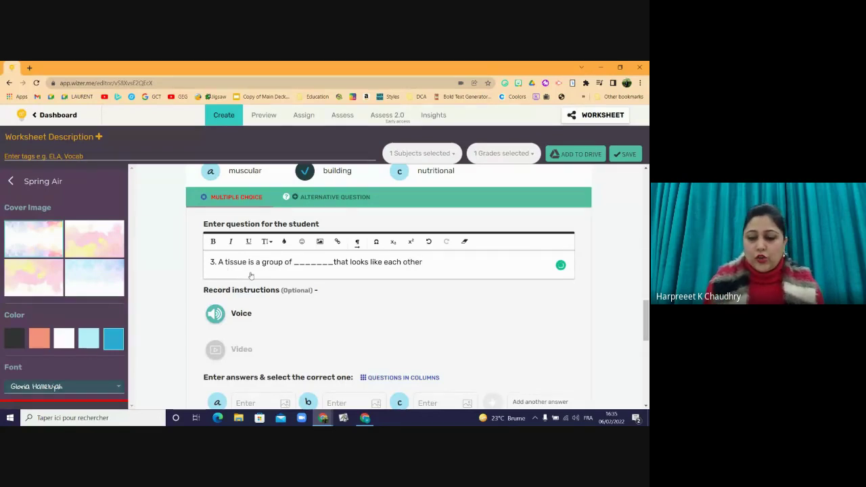
- Give question 3 answers organs, bones and cells, mark cells correct, and finish it
click(258, 403)
text(organs)
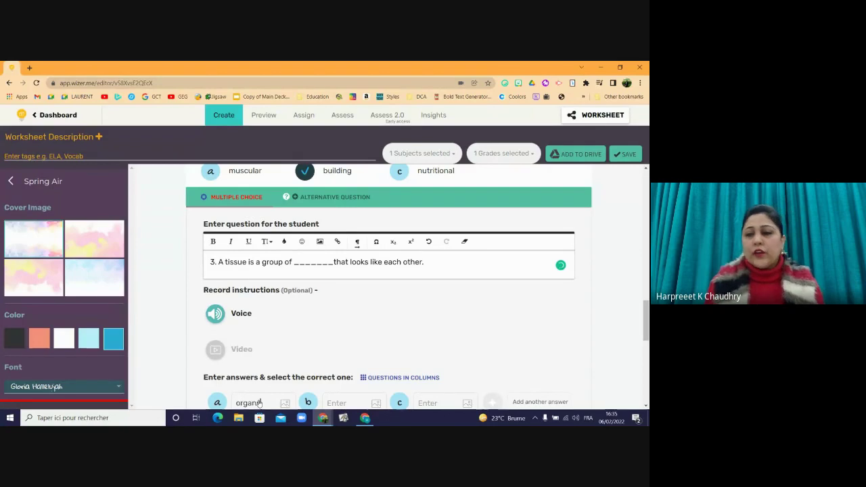
scroll(647, 330, down, 2)
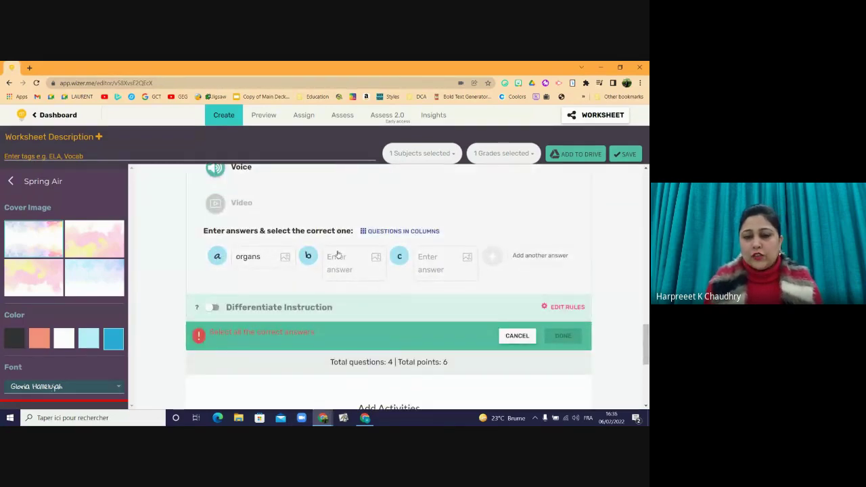
click(338, 257)
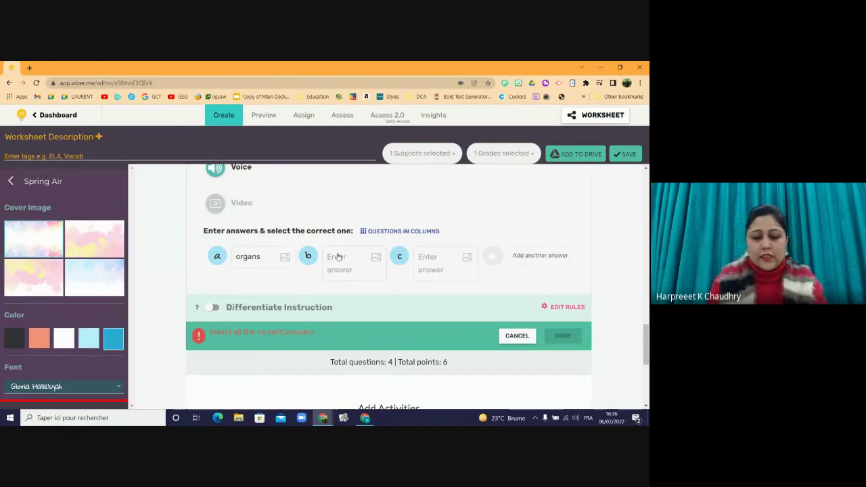
text(bones)
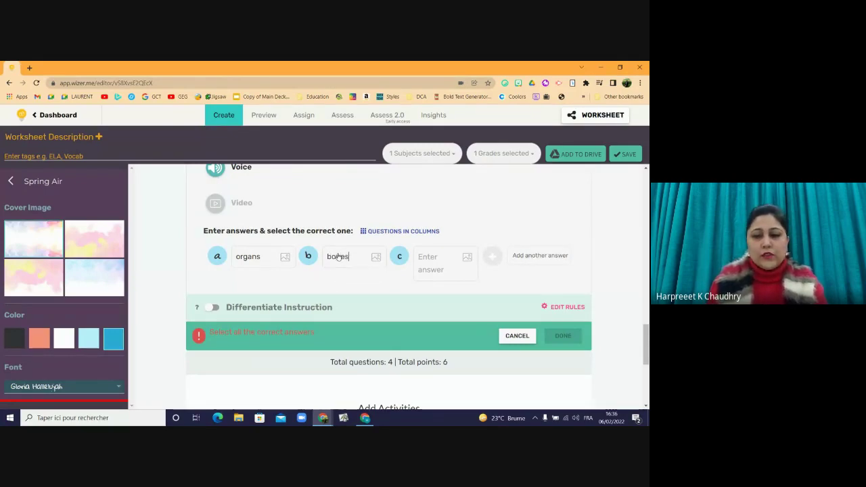
text(cells)
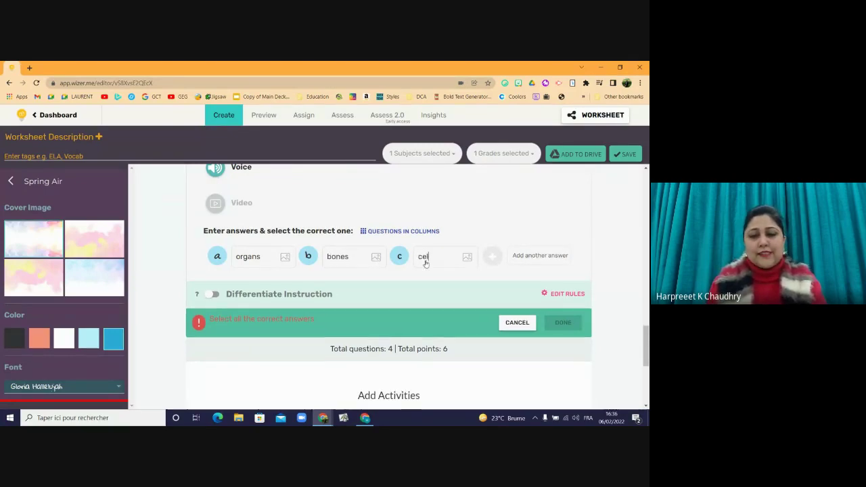
click(405, 256)
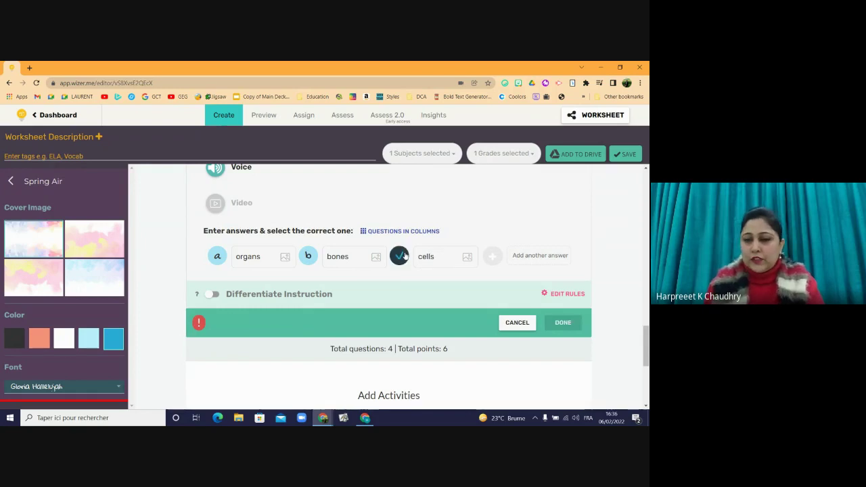
click(564, 323)
- Add a Fill On An Image activity below question 3
scroll(574, 325, down, 3)
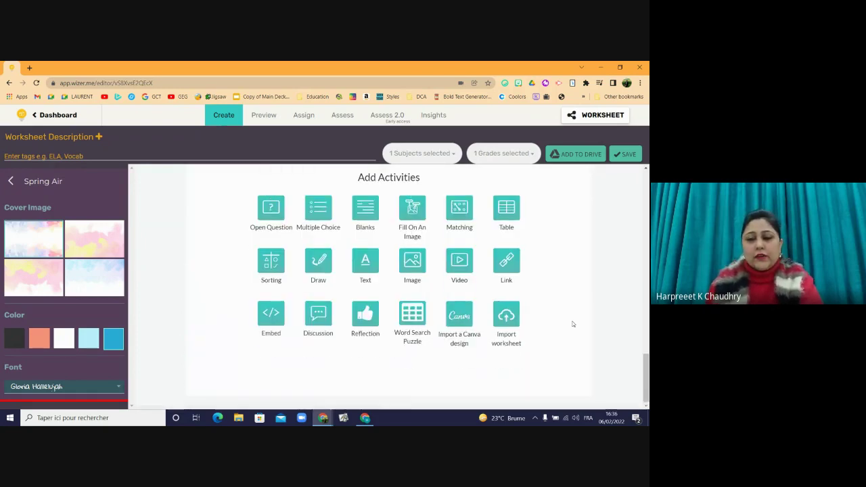
scroll(389, 285, up, 5)
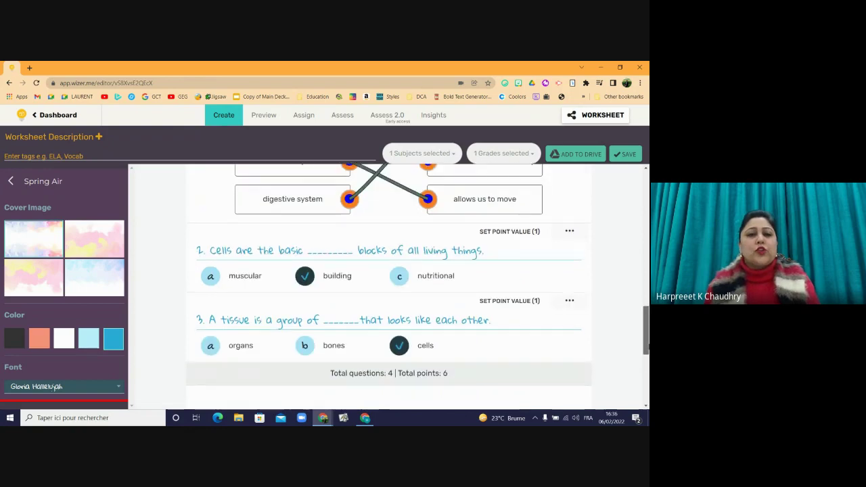
scroll(390, 285, down, 2)
scroll(615, 399, down, 4)
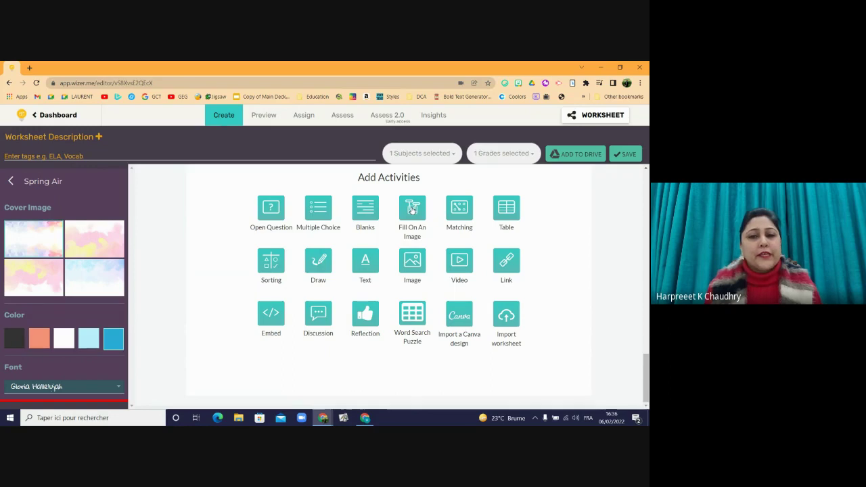
click(412, 209)
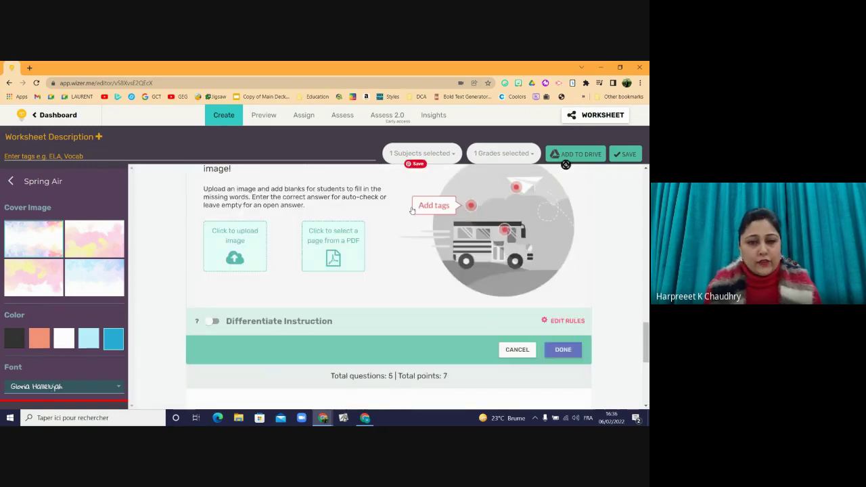
mouse_move(646, 335)
mouse_down()
mouse_move(646, 323)
mouse_move(645, 332)
mouse_up()
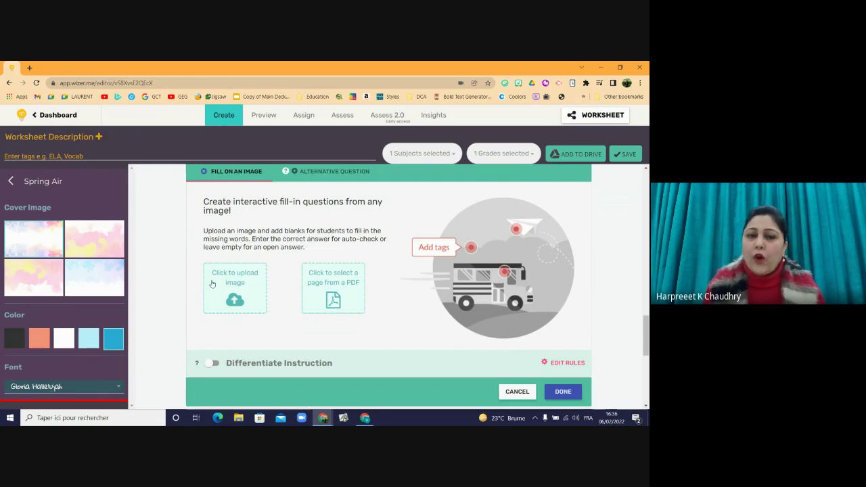
- Upload the 'respiratory system' picture from the desktop through the Ouvrir dialog
click(234, 303)
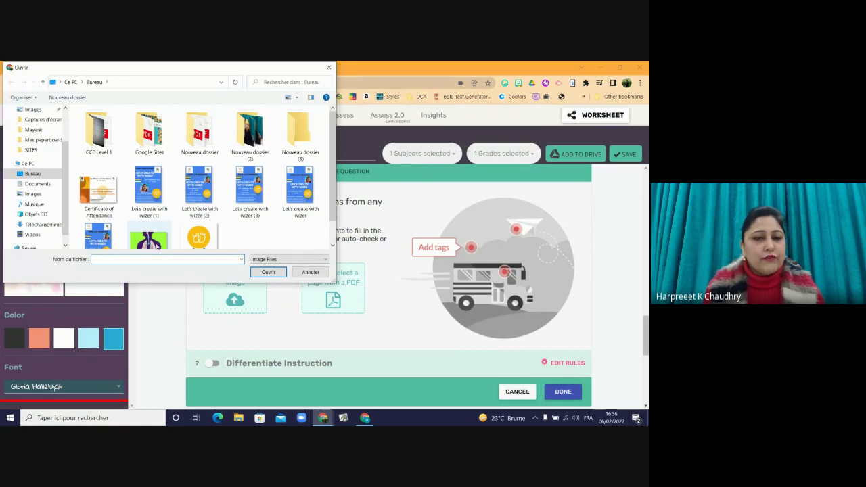
scroll(162, 237, down, 1)
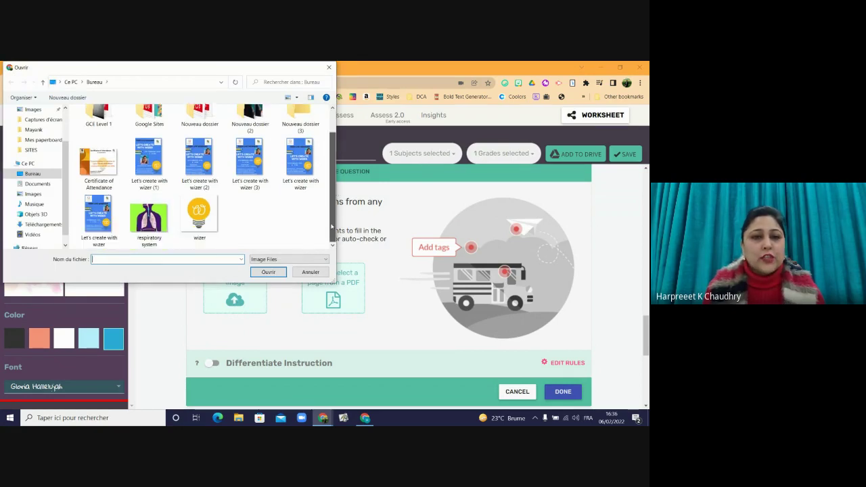
click(159, 220)
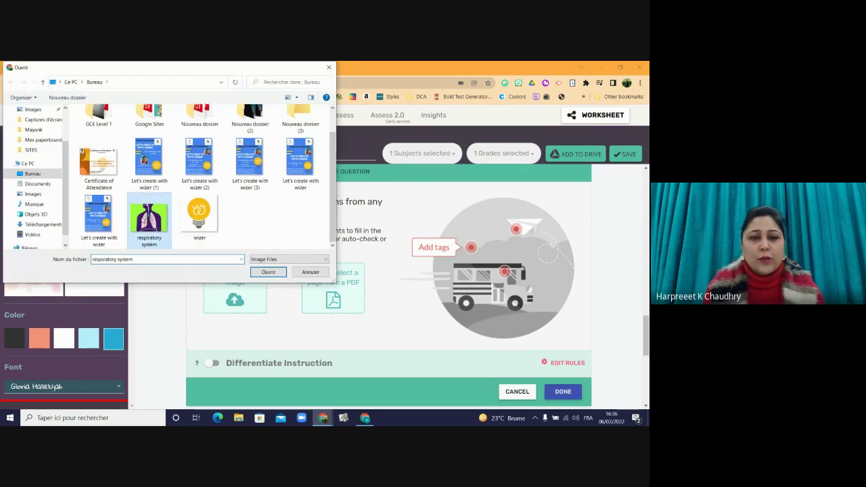
click(263, 274)
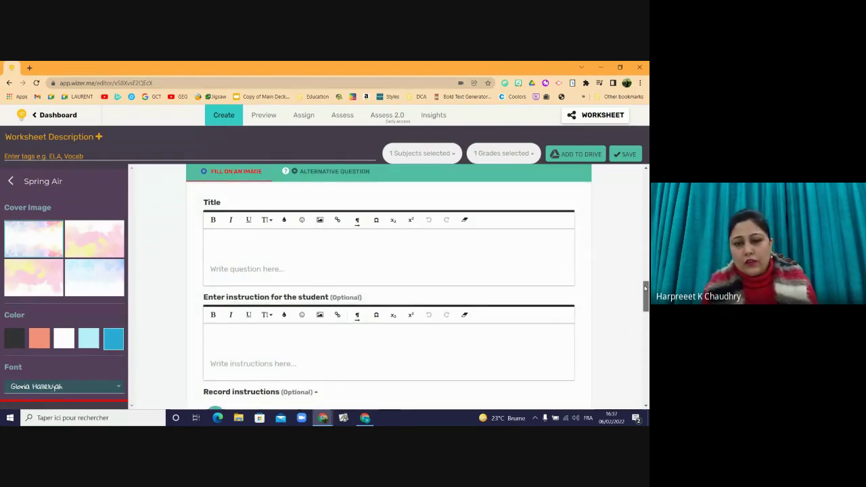
drag(646, 315, 638, 284)
scroll(638, 285, down, 1)
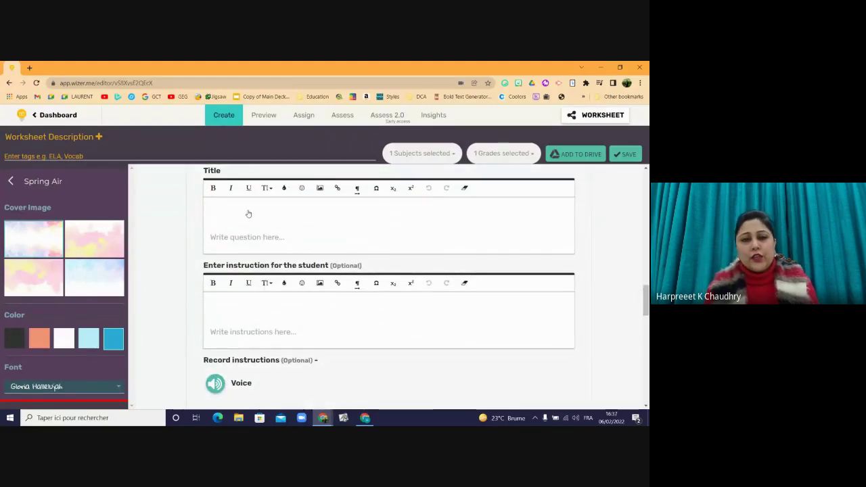
- Title the image activity 'Respiratory System'
click(248, 214)
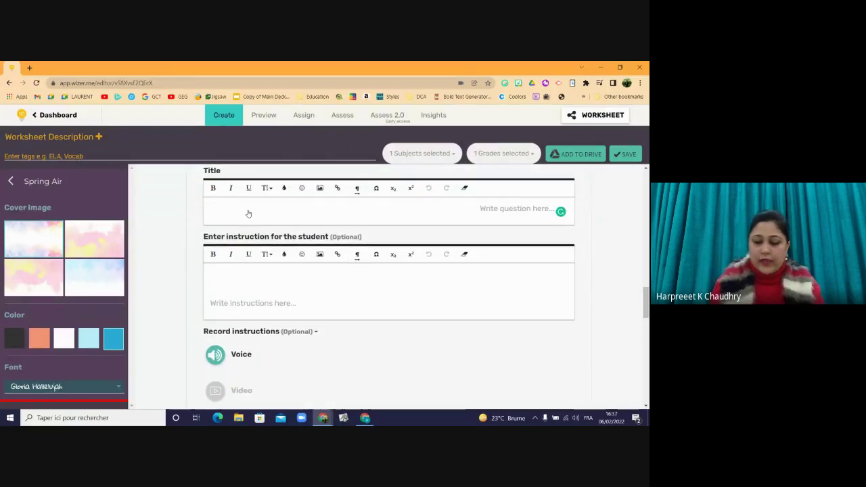
text(R)
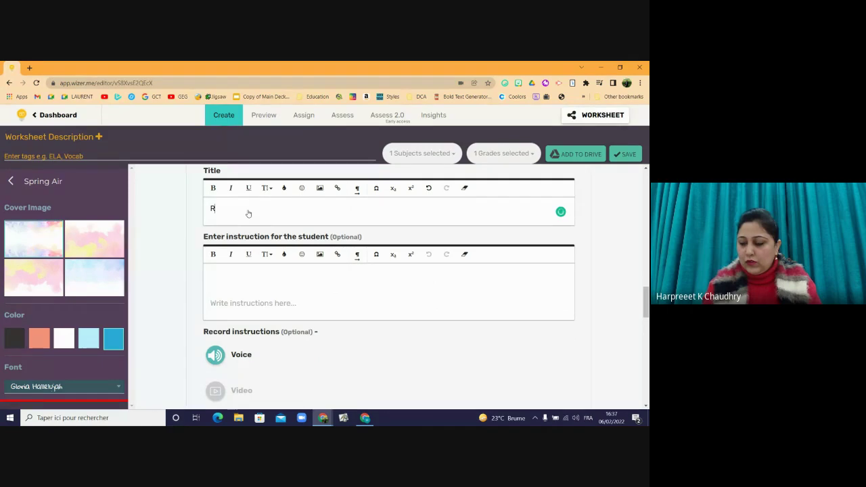
key(BackSpace)
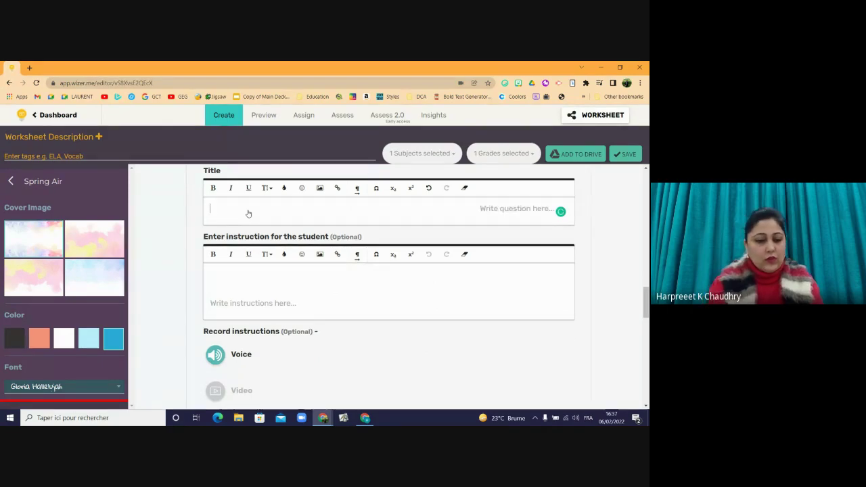
text(Respirato)
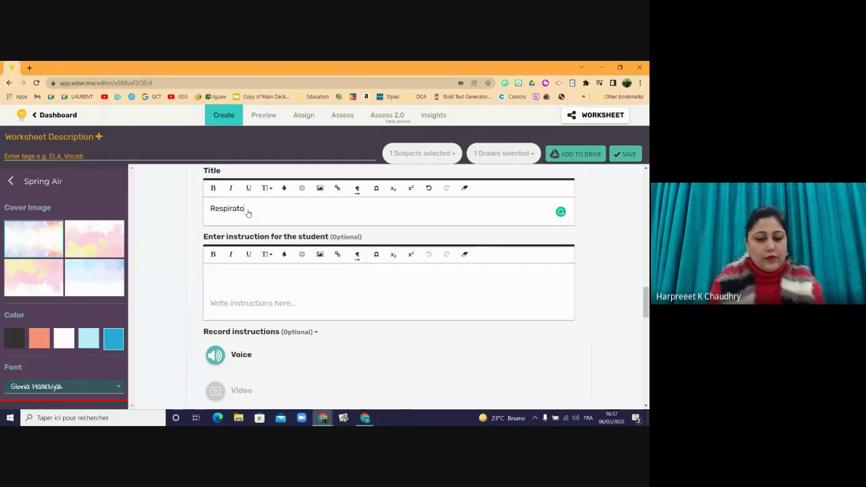
text(ry Syste)
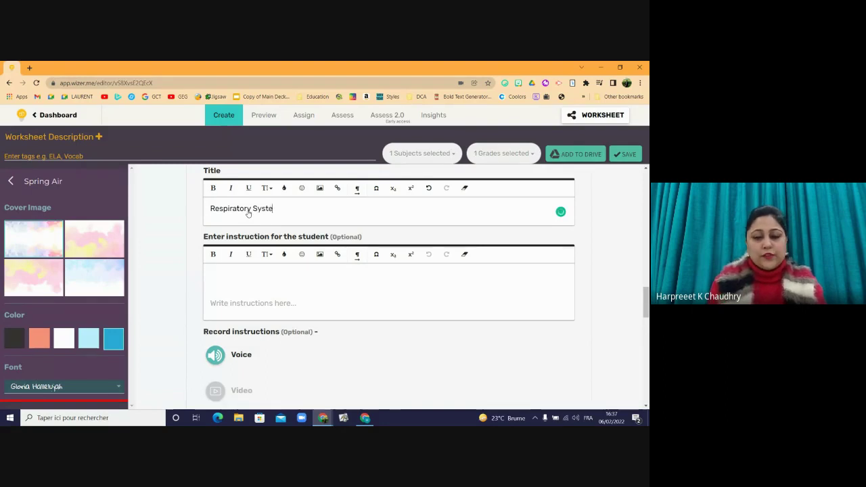
text(m)
- Write the student instruction to label the parts of the respiratory system
click(225, 277)
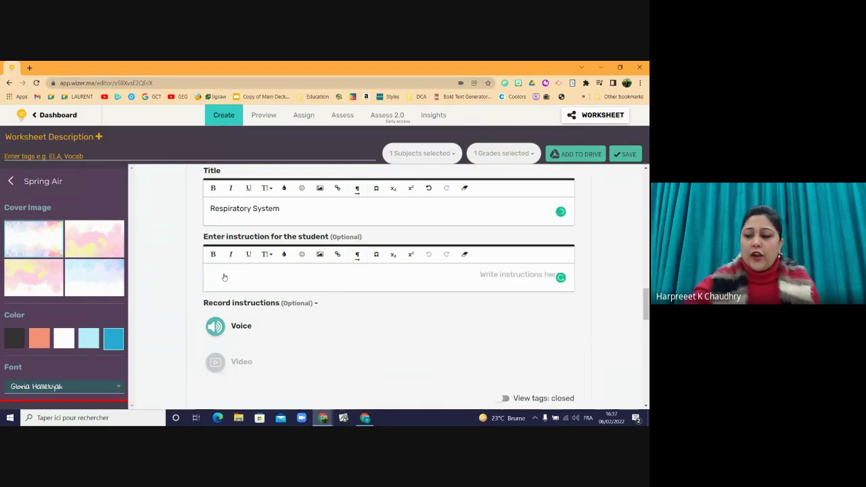
text(L)
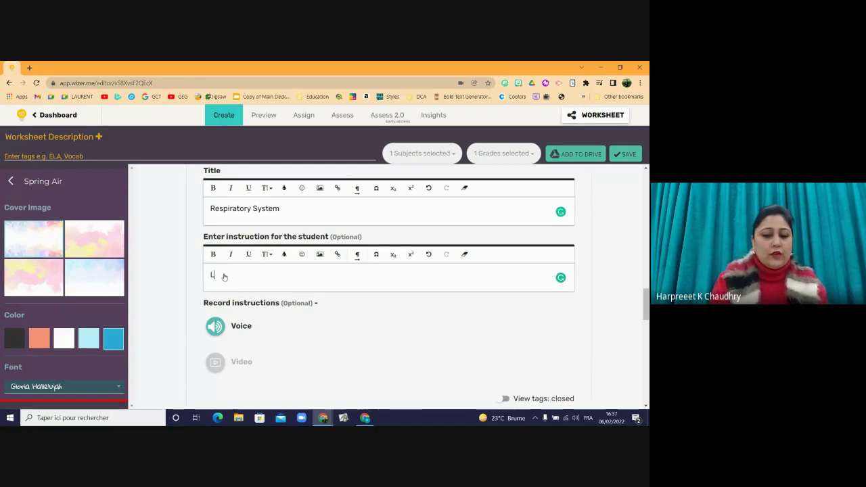
text(abels the p)
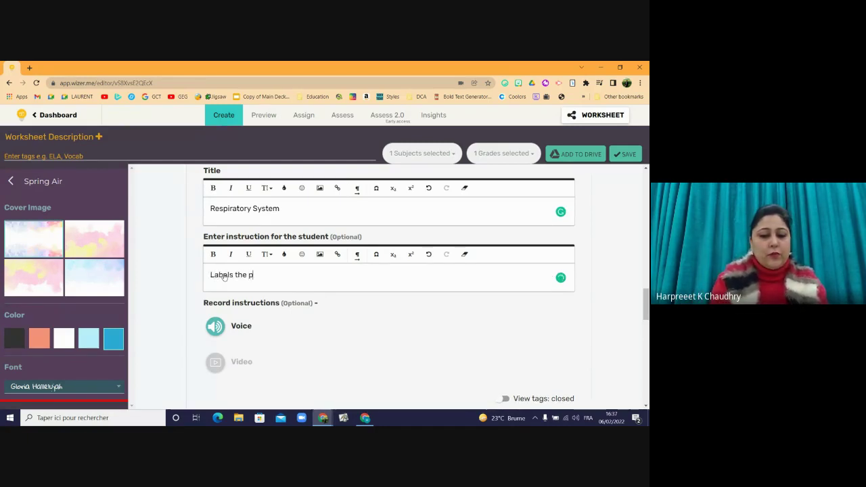
text(arts of)
text(the )
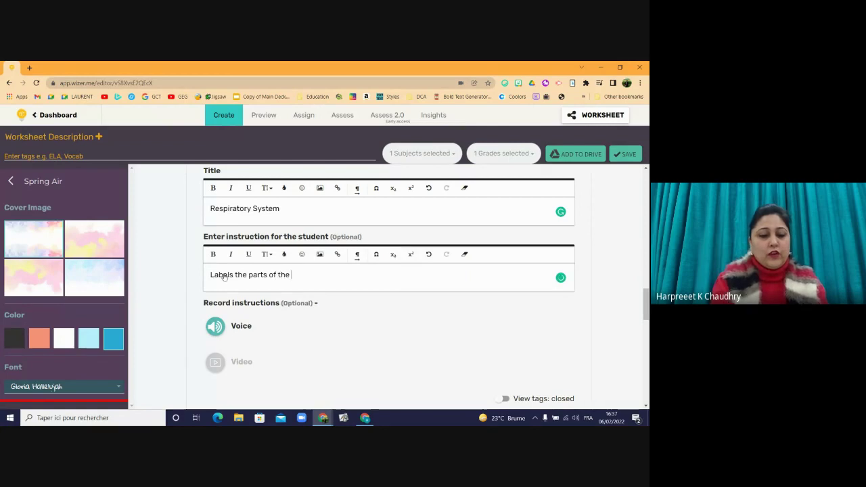
text(respiratotr)
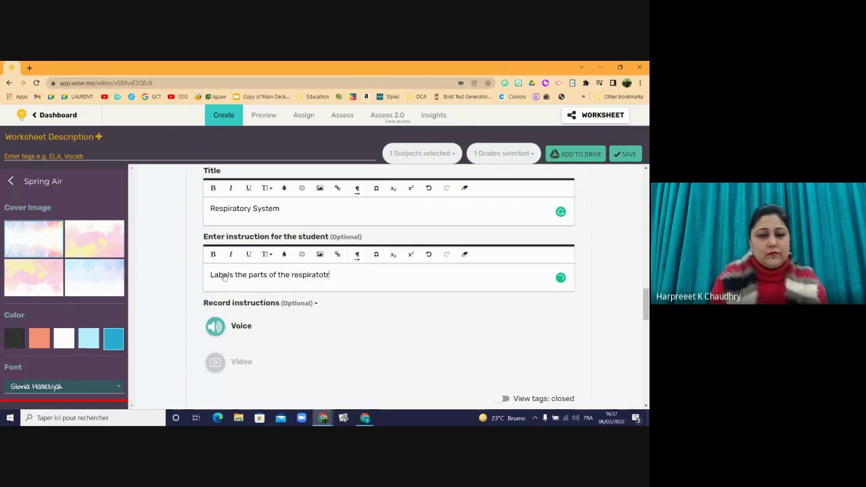
key(BackSpace)
key(BackSpace)
text(ry system)
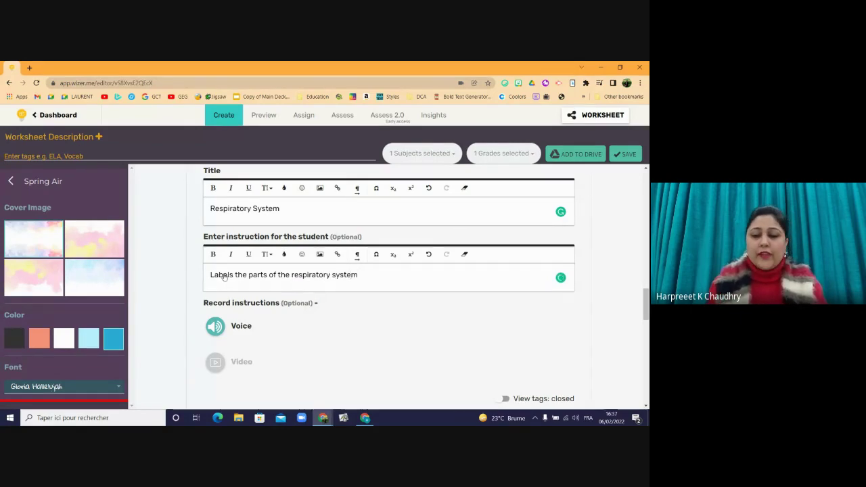
- List lungs, esophagus, diaghragm and mouth on separate lines below the instruction
key(Return)
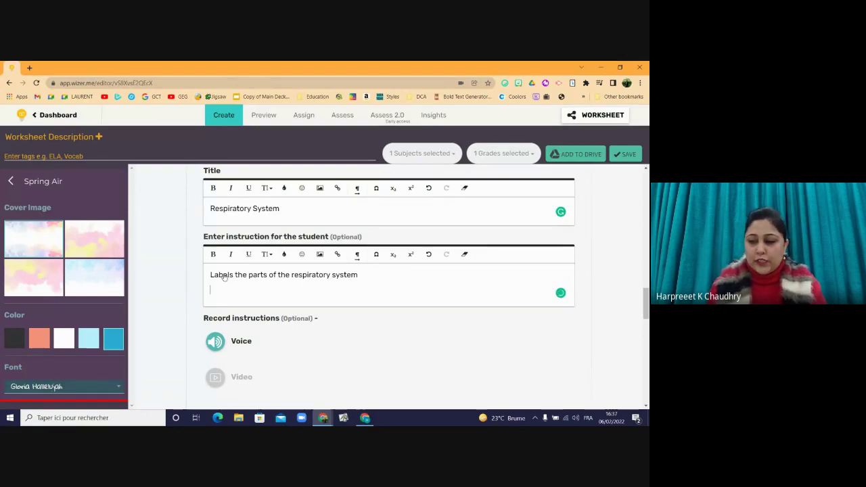
text(lungs)
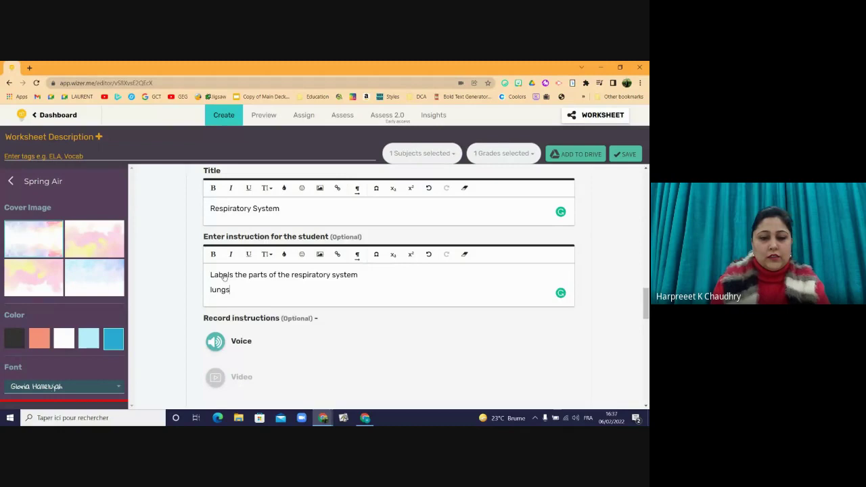
key(Return)
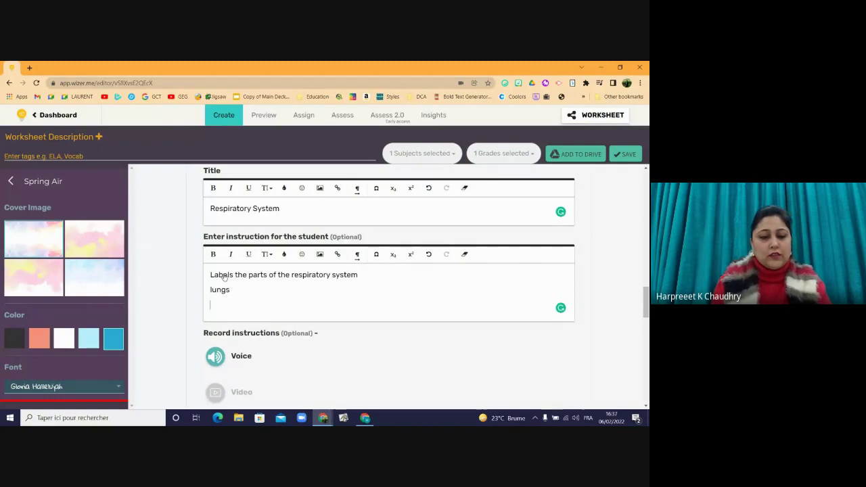
text(esophagus)
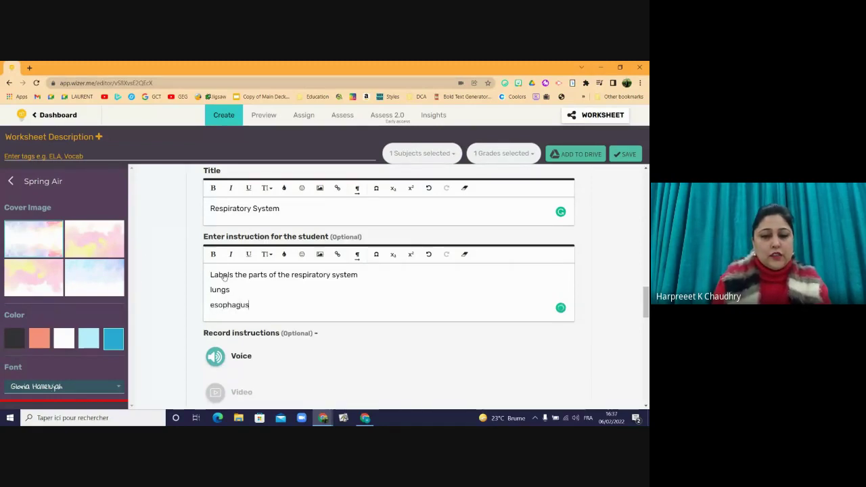
key(Return)
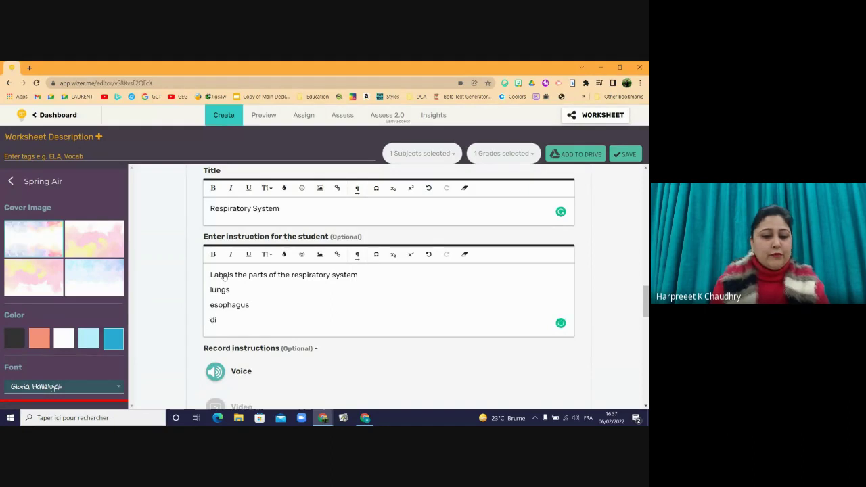
text(diagh)
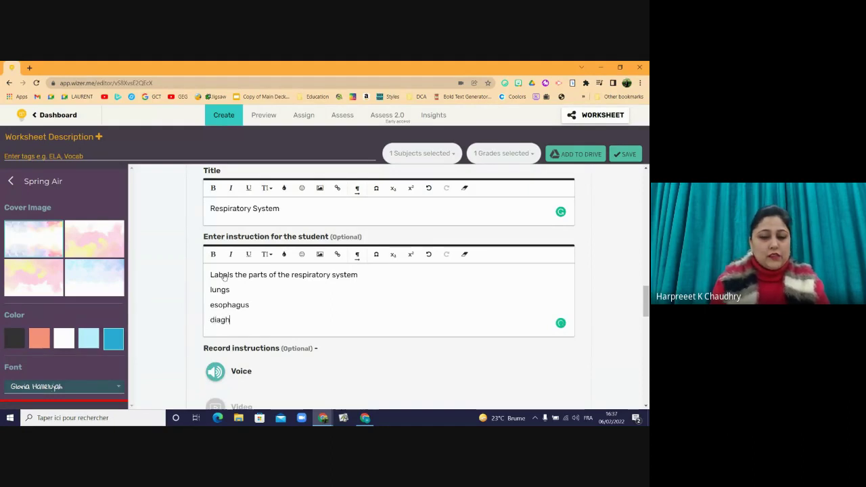
text(ragm)
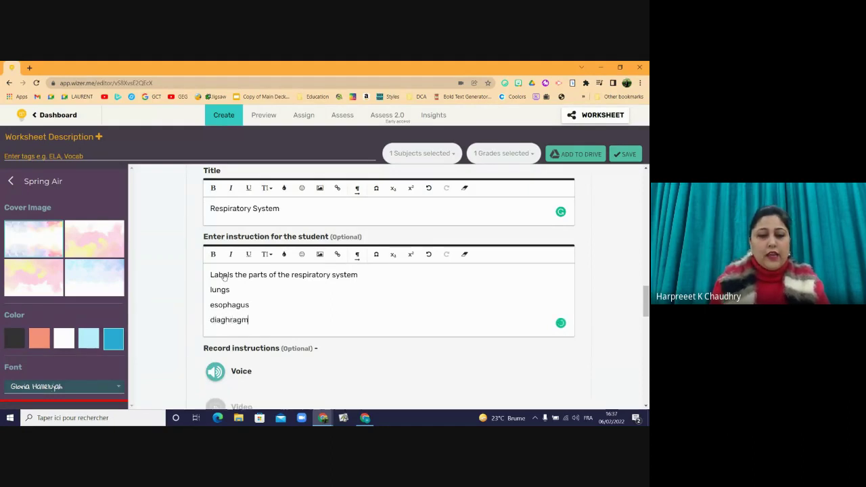
key(Return)
text(mouth)
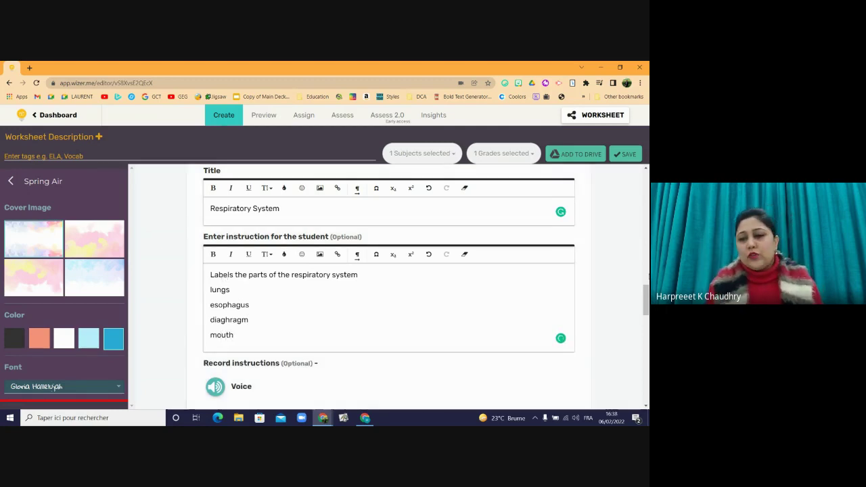
- Place a 'mouth' answer tag on the mouth in the respiratory diagram
scroll(224, 276, down, 2)
scroll(647, 342, down, 8)
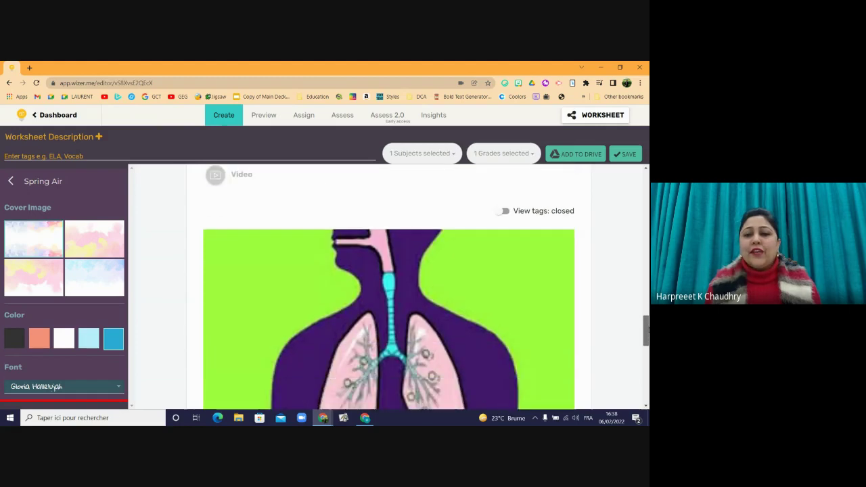
drag(647, 342, 647, 312)
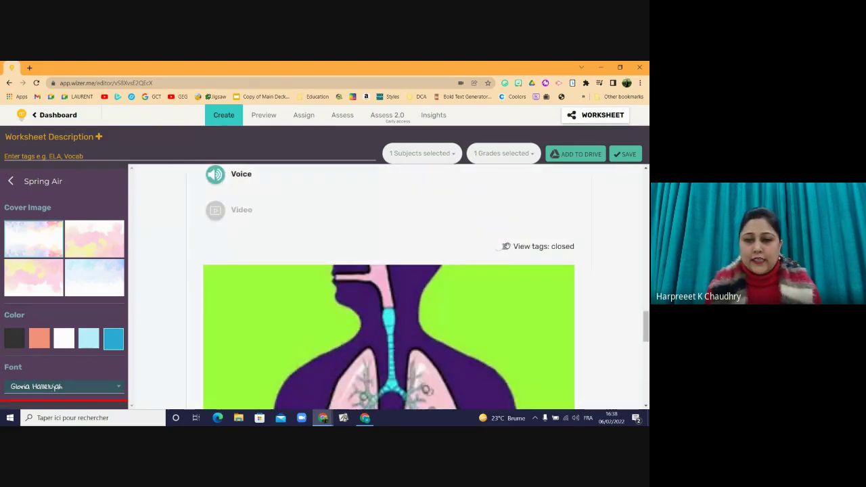
mouse_move(648, 312)
mouse_down()
mouse_move(646, 349)
mouse_move(647, 326)
mouse_up()
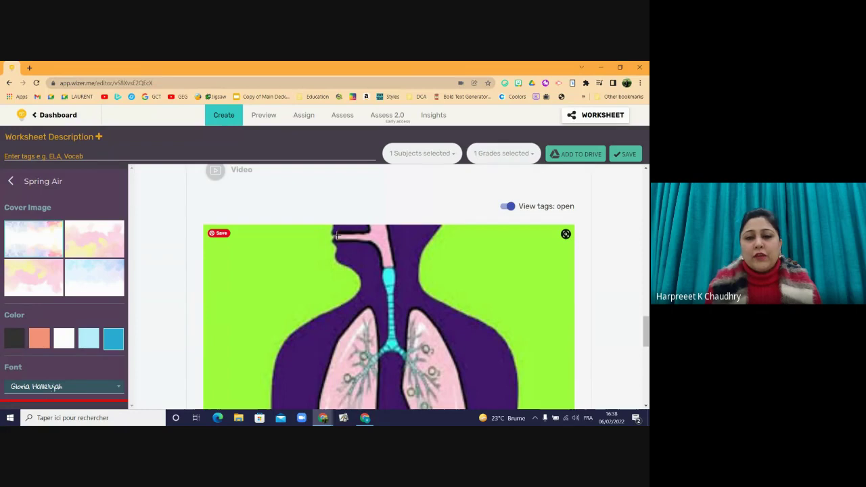
click(337, 236)
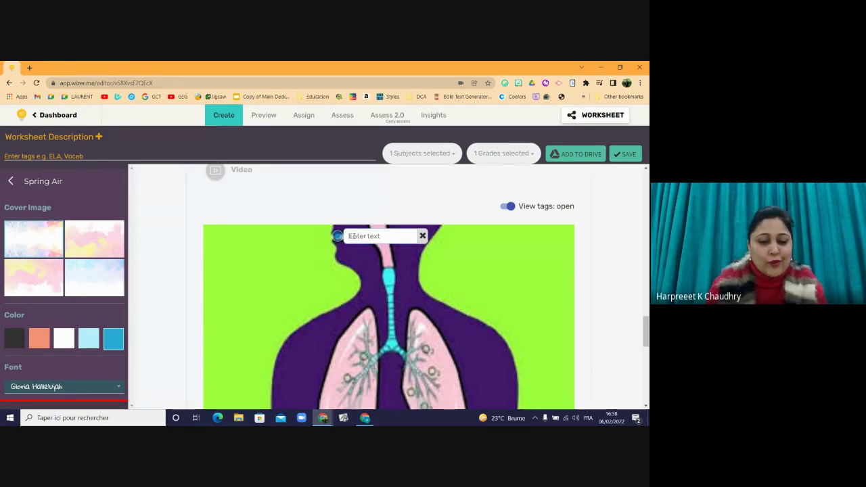
text(mouth)
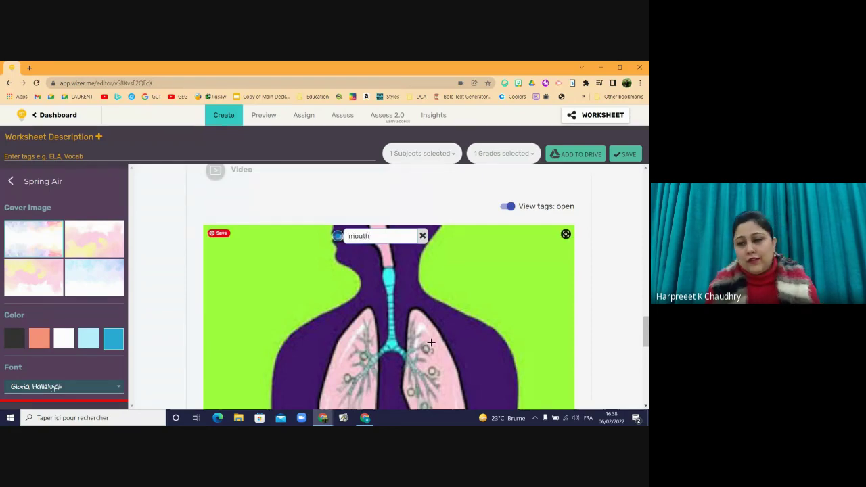
- Add tags for lungs, diaphragm and esophagus on their parts of the diagram
drag(644, 337, 644, 360)
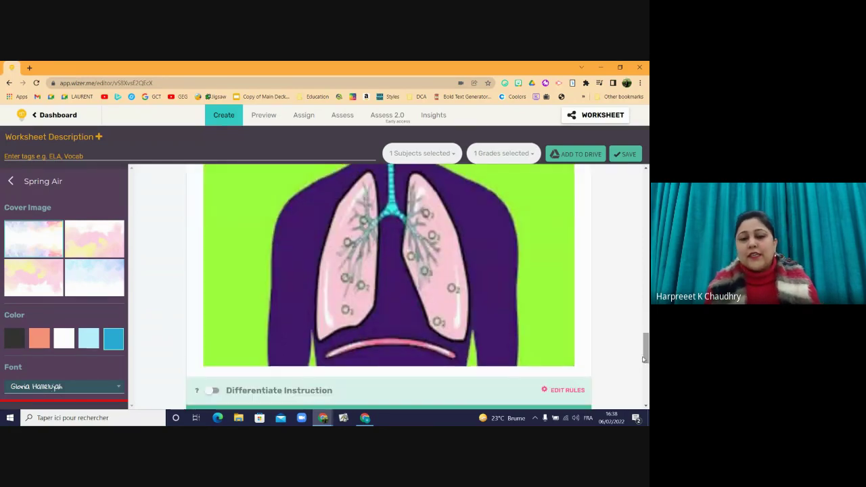
click(336, 278)
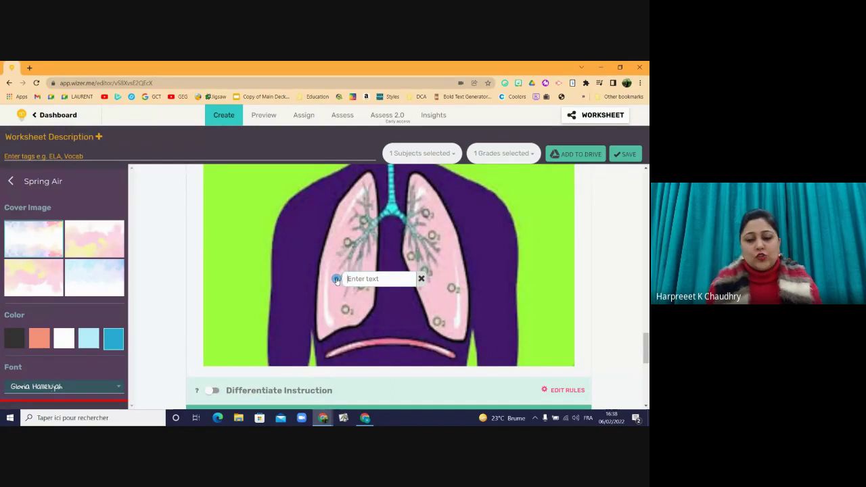
text(lungs)
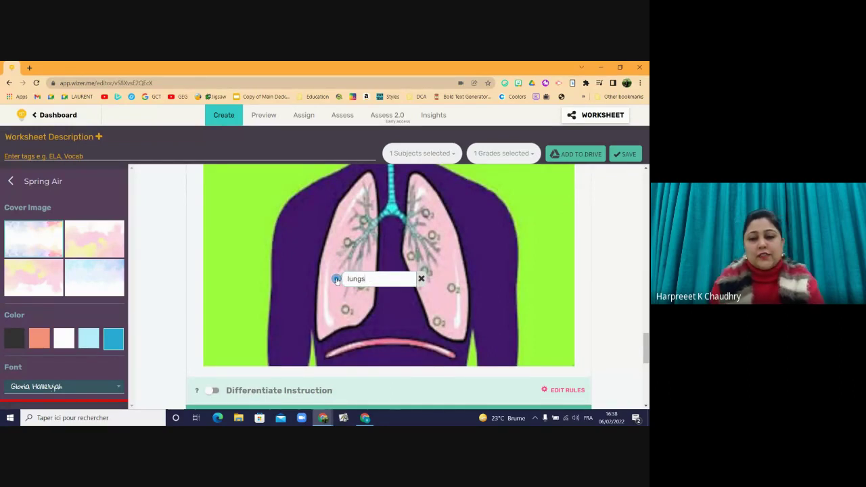
click(393, 341)
text(di)
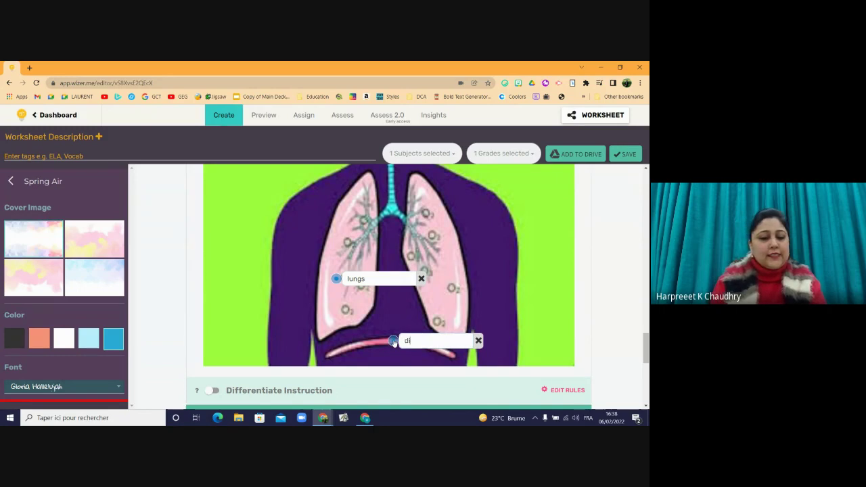
text(aphrag)
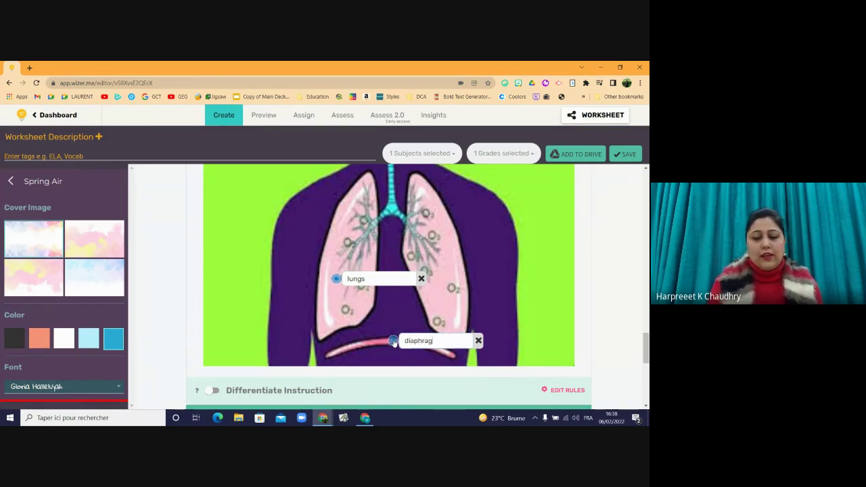
text(m)
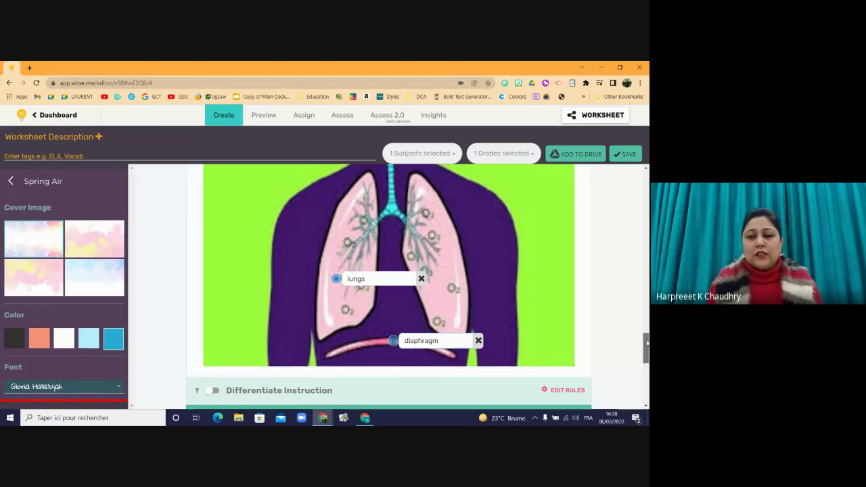
drag(647, 346, 647, 330)
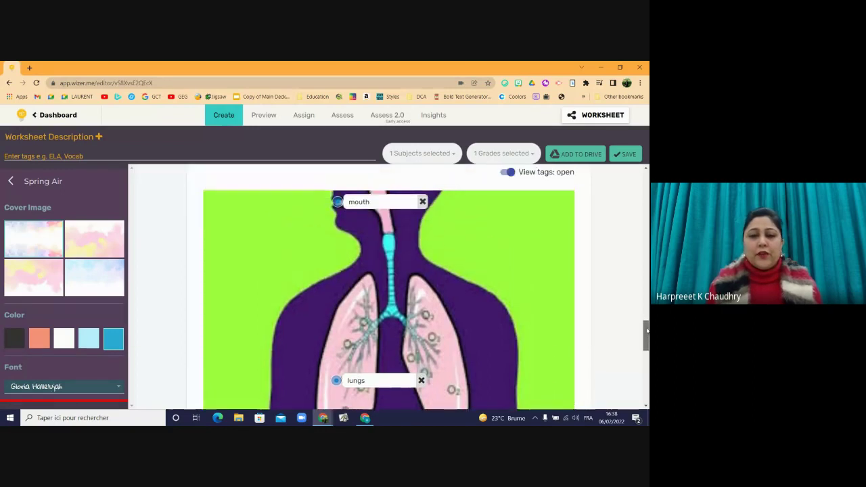
click(388, 243)
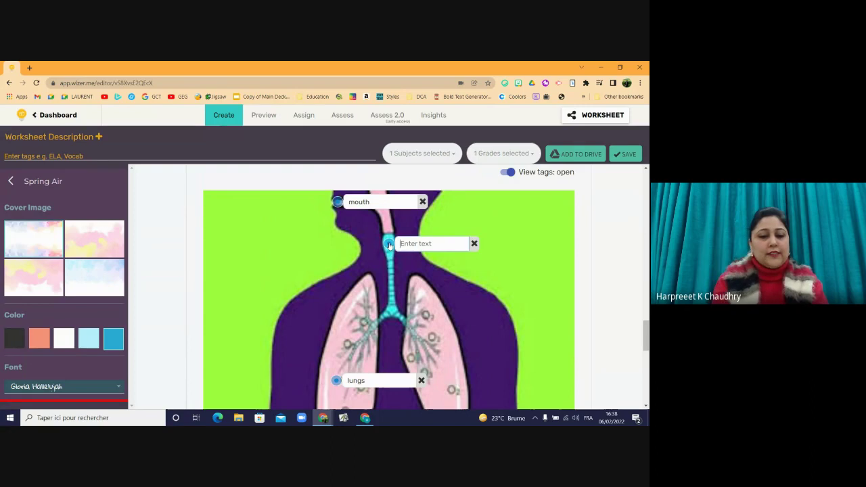
text(esophagus)
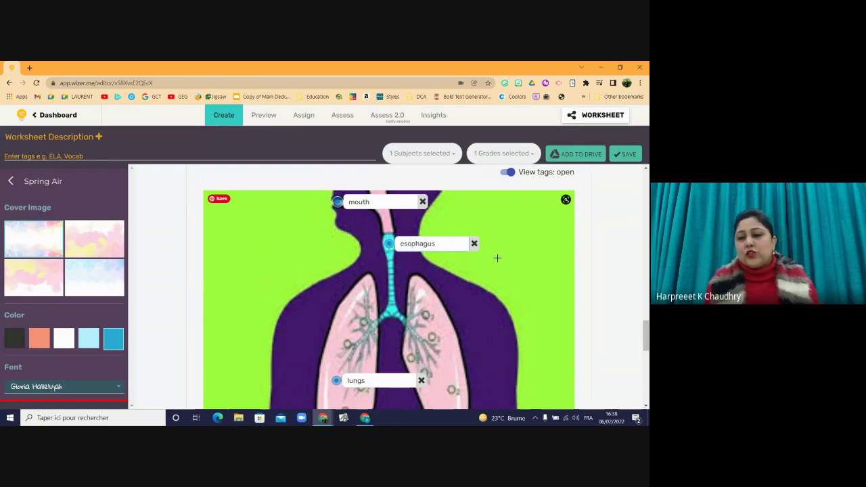
drag(646, 333, 647, 358)
- Close the Respiratory System activity, save the worksheet, and preview the Grade 4 Science Review- Term 2 cover
click(558, 321)
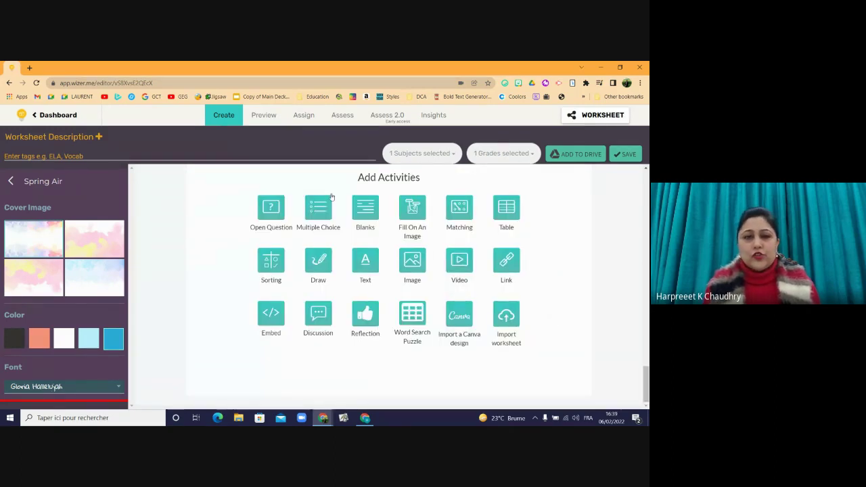
click(258, 116)
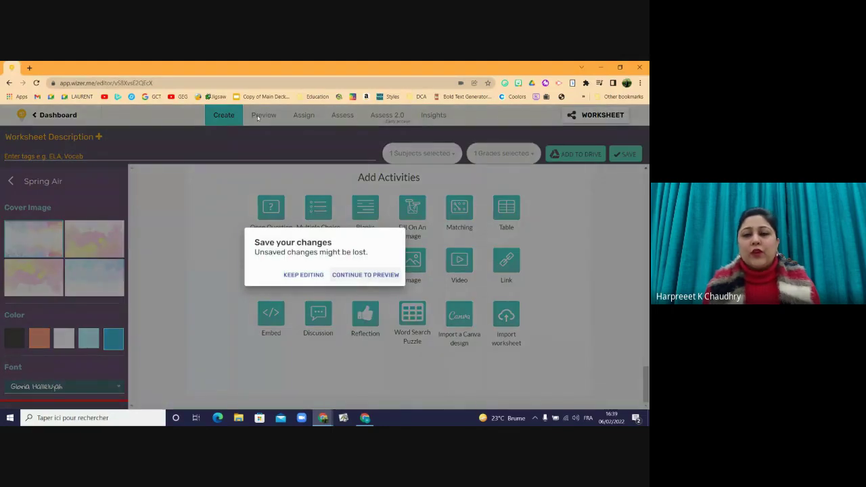
click(311, 277)
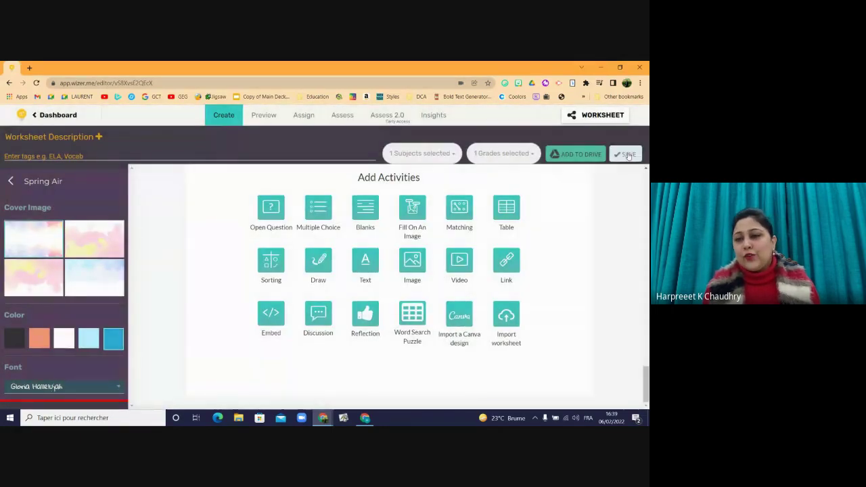
click(627, 155)
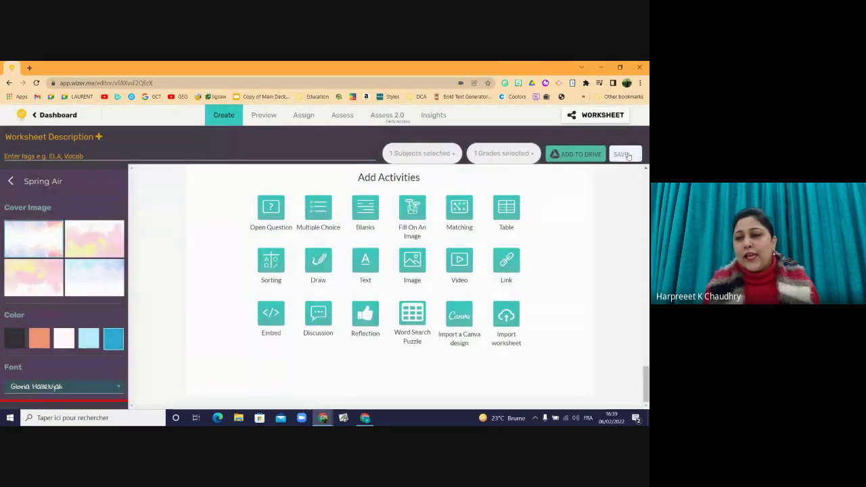
click(264, 115)
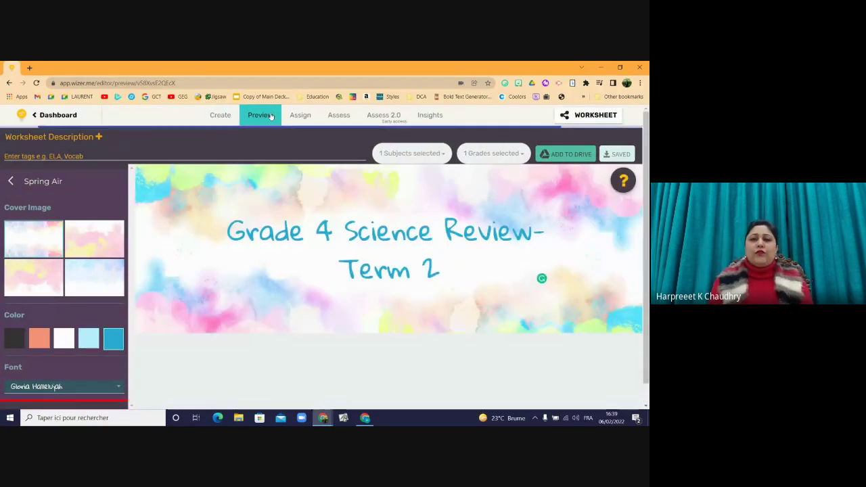
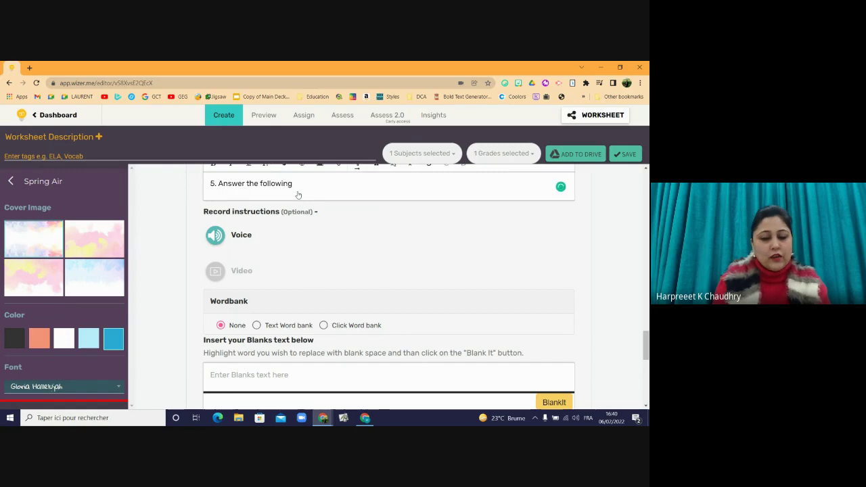
- End question 5's instruction with 'questions.' so it reads 'Answer the following questions.'
text(qu)
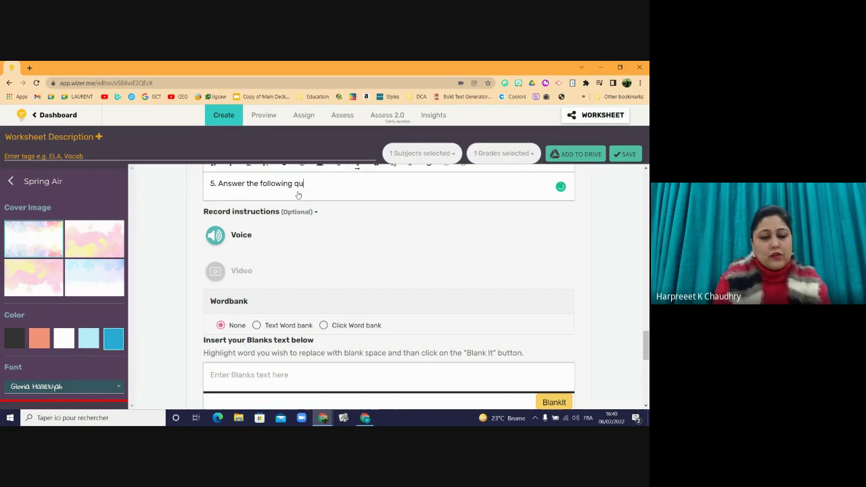
text(estions.)
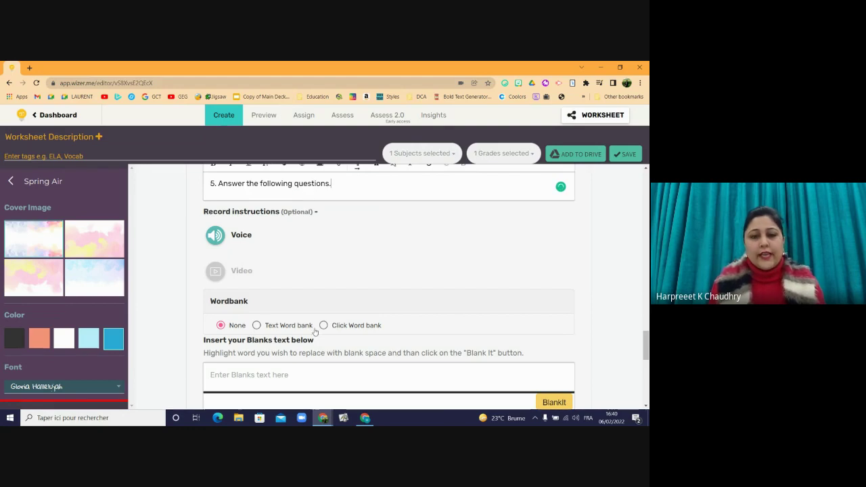
drag(647, 345, 646, 359)
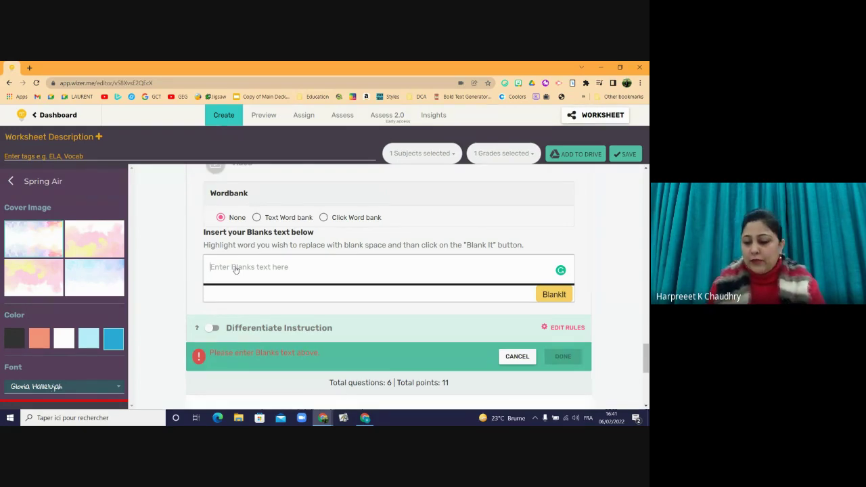
- Write the first prompt 'Name one short bone.' followed by a blank
text(Na)
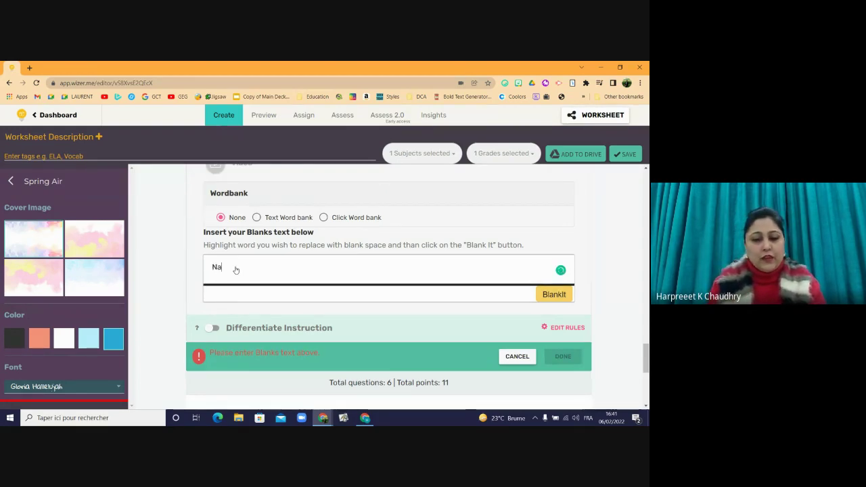
text(me)
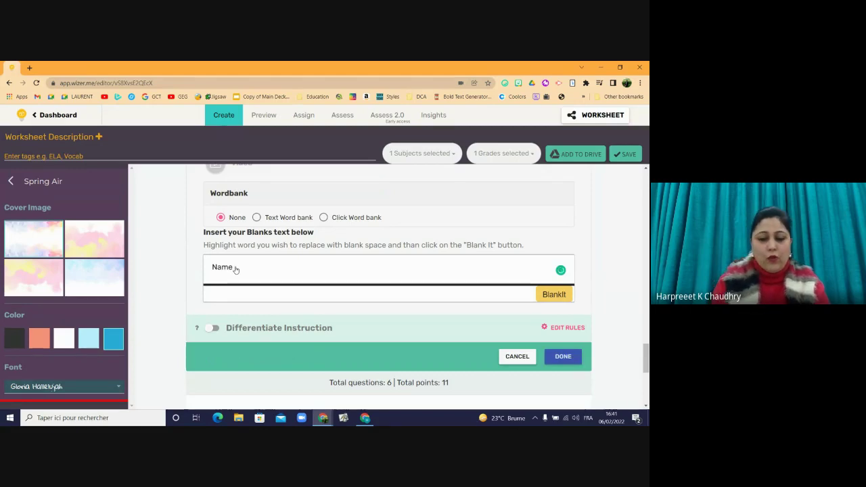
text( ane sh)
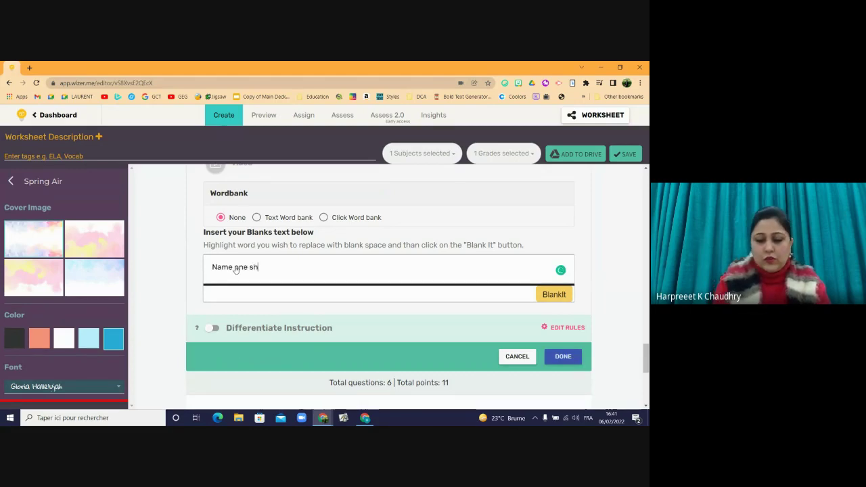
text(ort bone.)
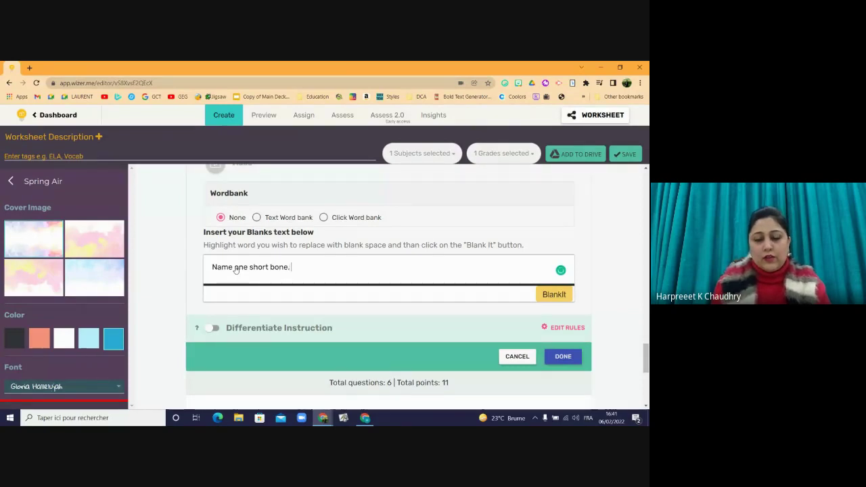
text( _)
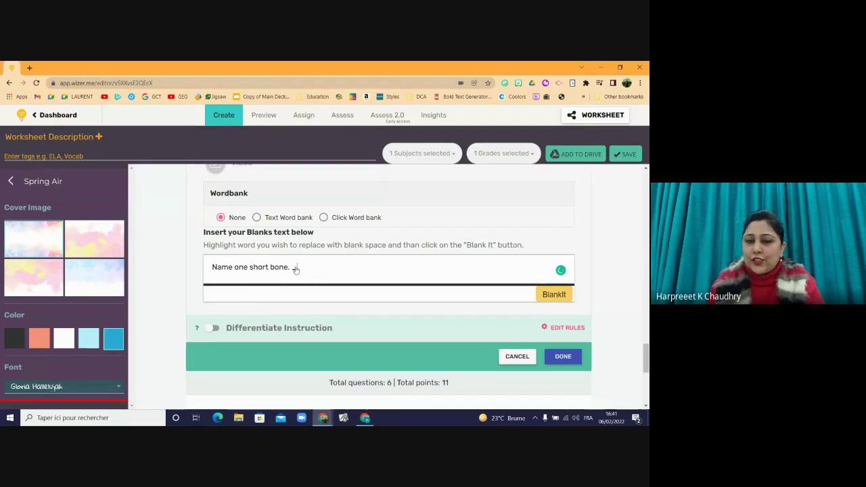
click(555, 296)
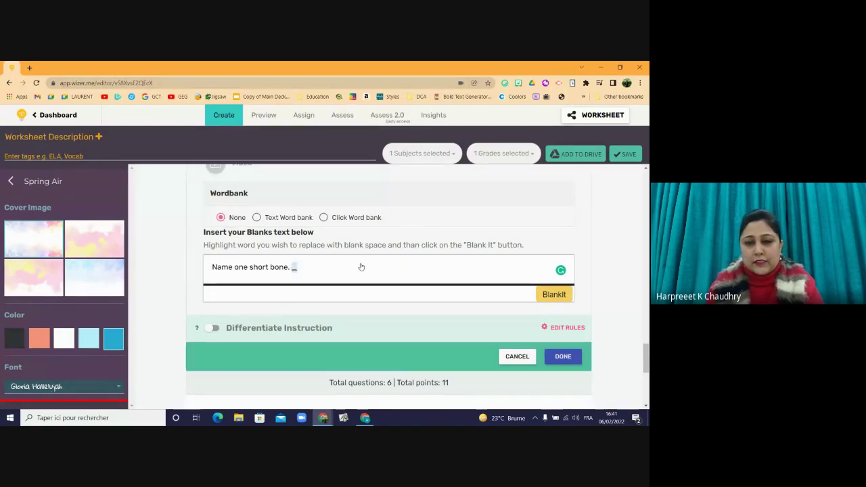
click(313, 266)
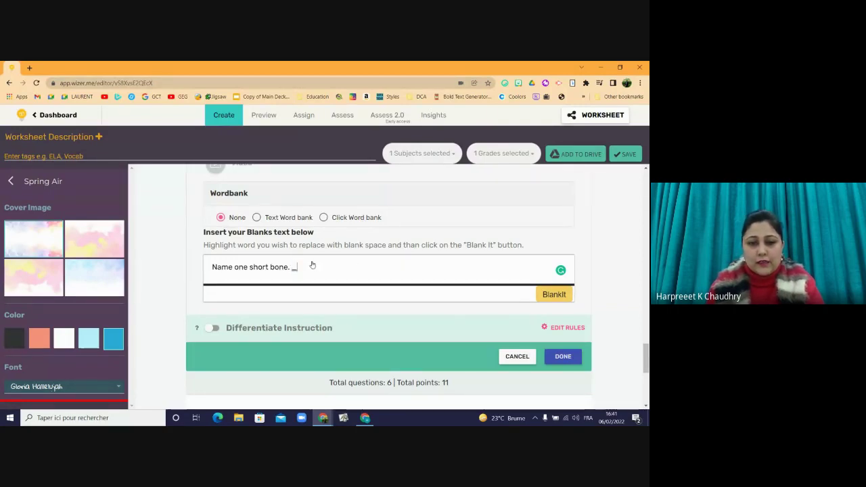
key(Return)
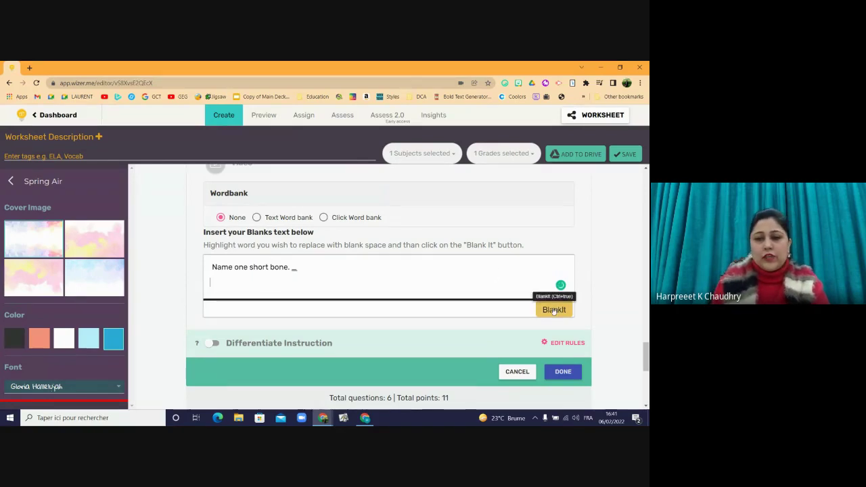
text(Na)
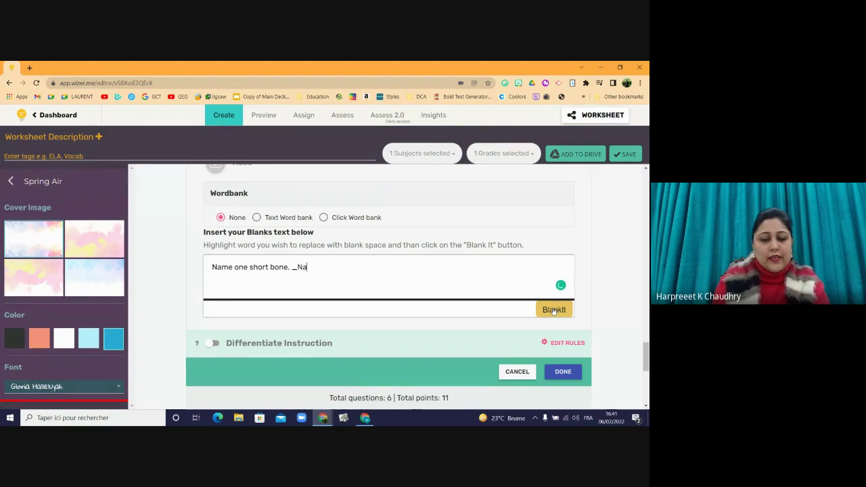
key(BackSpace)
key(BackSpace)
key(BackSpace)
key(BackSpace)
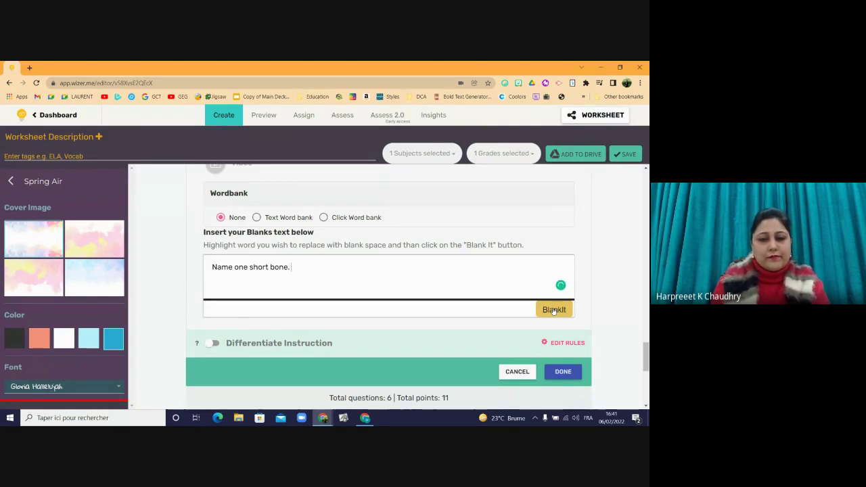
text(_)
key(Return)
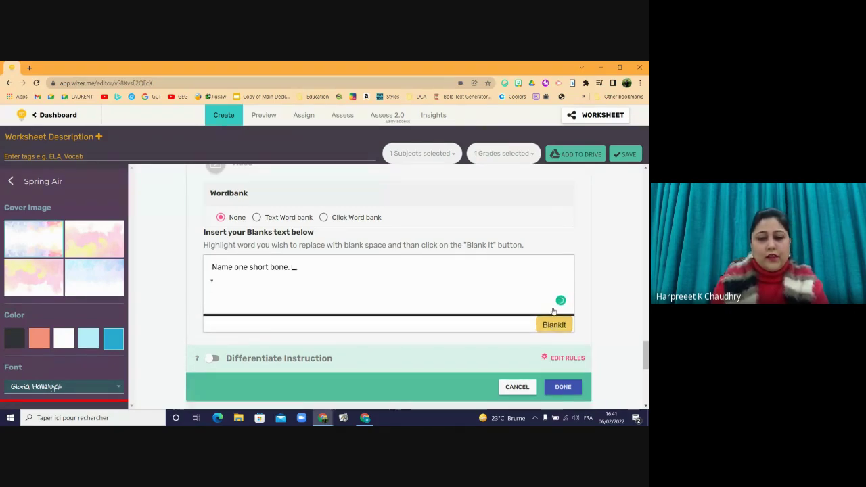
- Add the prompts 'Name one long bone. _' and 'Name one flat bone. _' on new lines
text(Name )
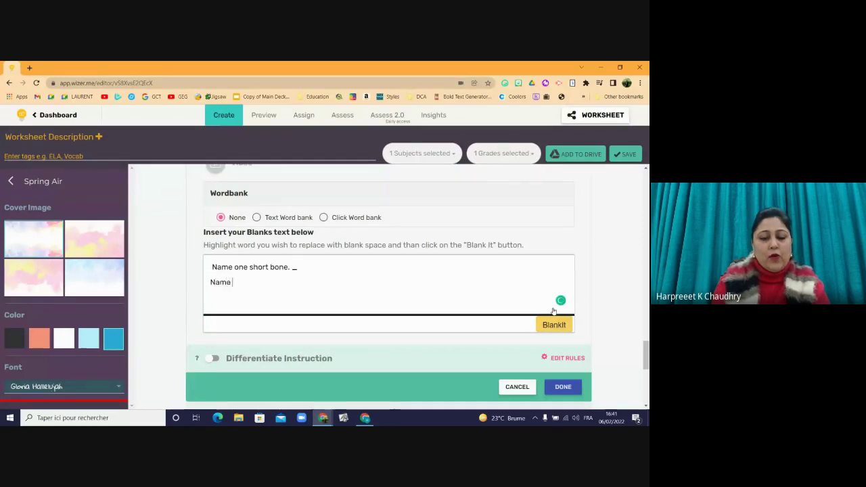
text(one lo)
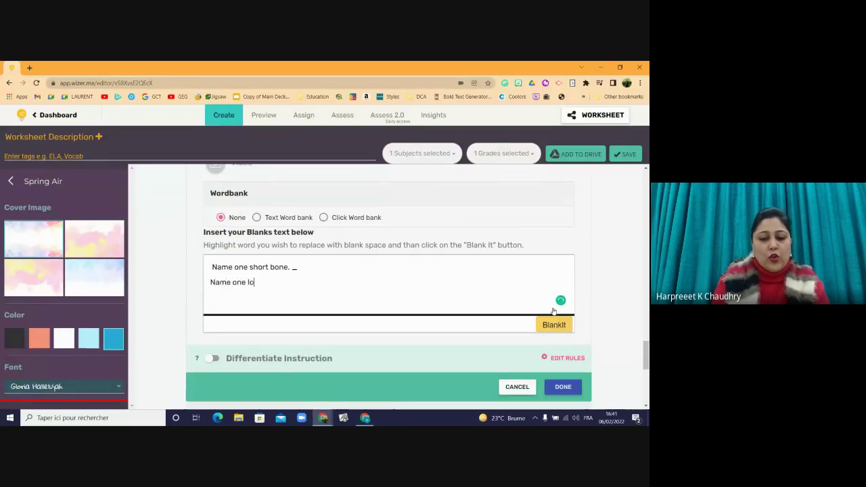
text(ng bone)
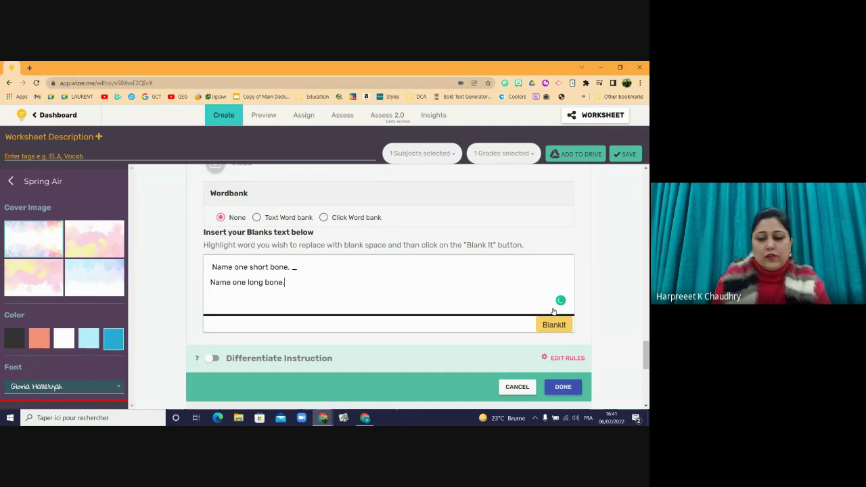
text(. _)
key(Return)
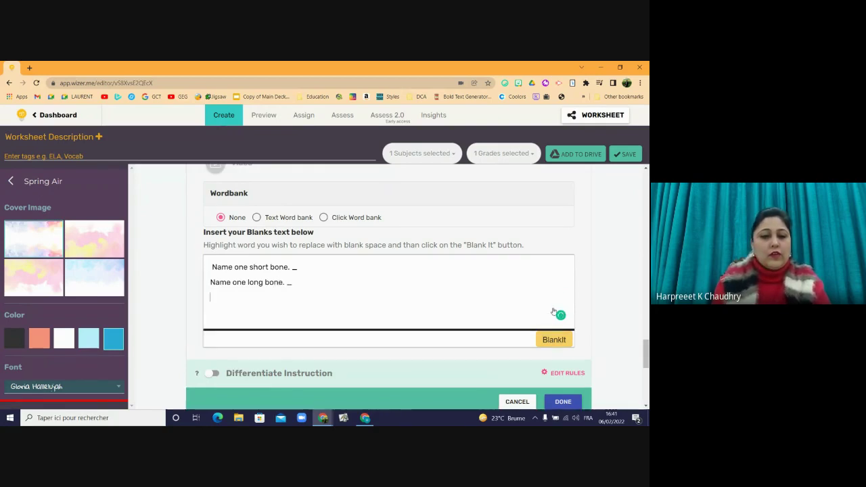
text(Name)
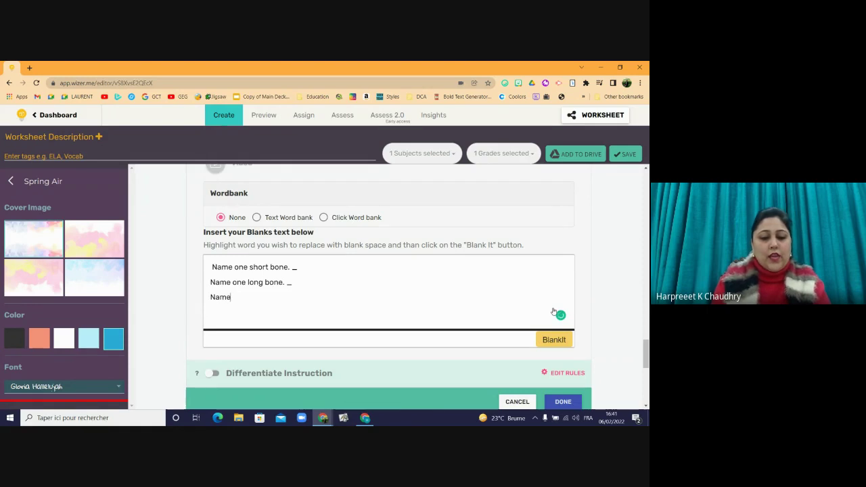
text( one fl)
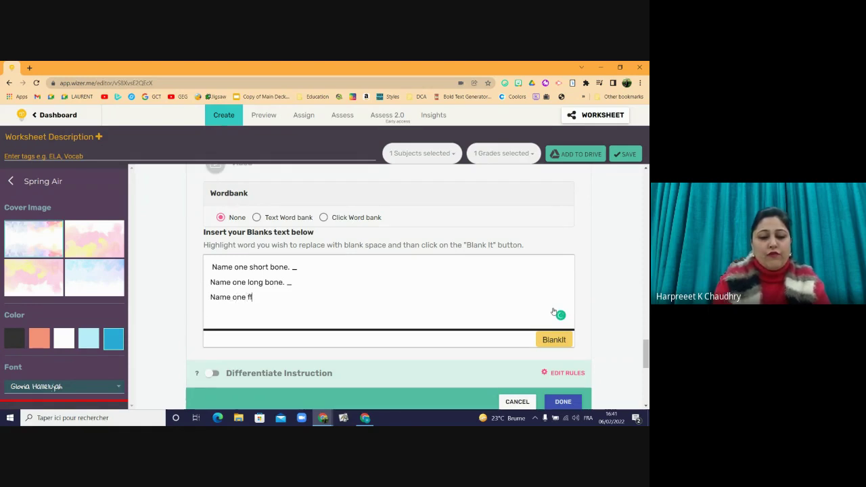
text(at n)
key(BackSpace)
text(b)
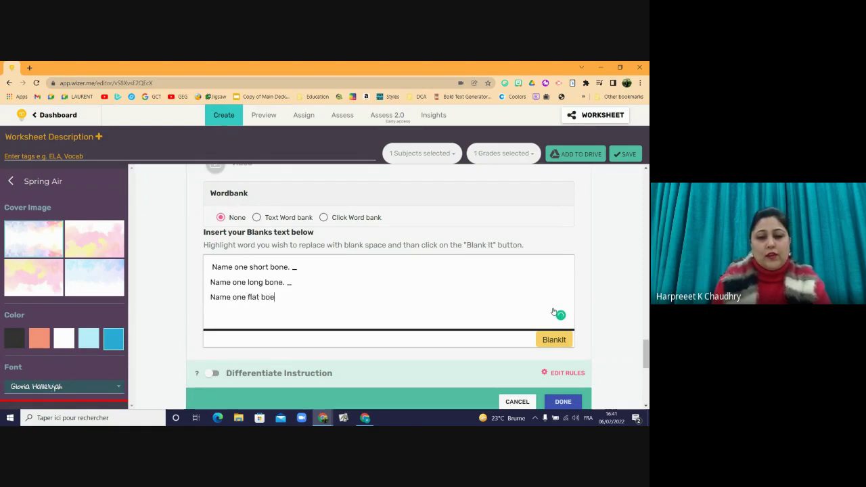
text(o)
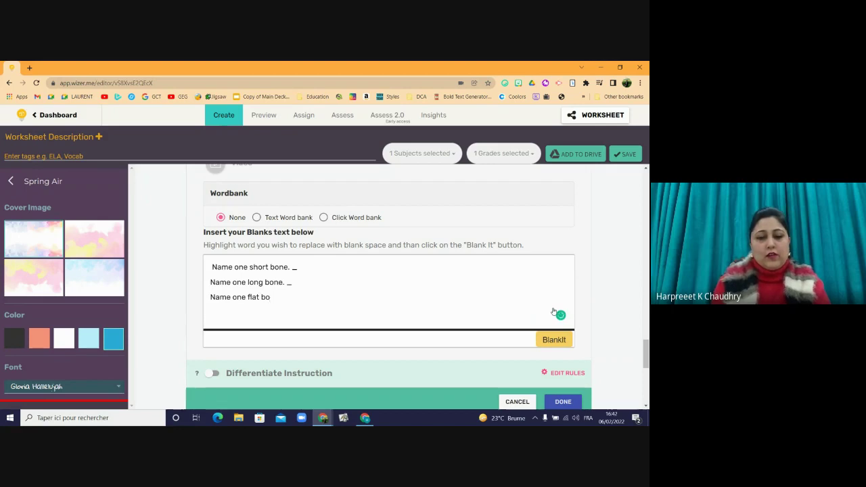
text(ne)
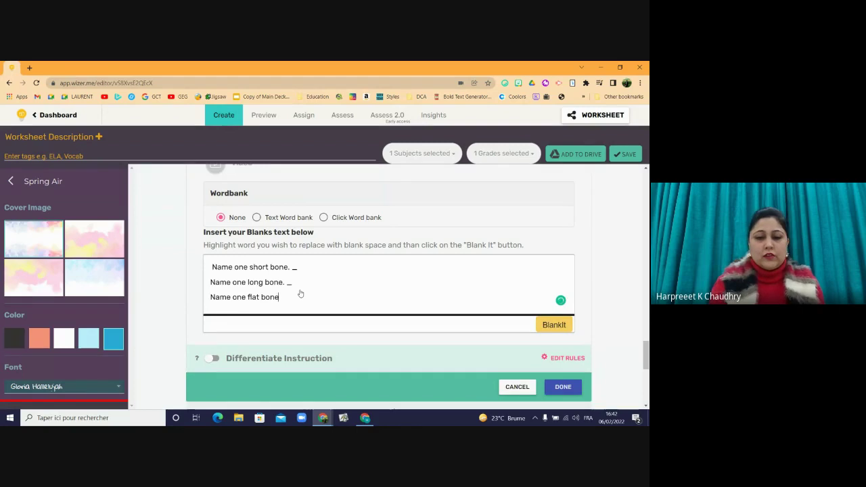
text(_)
key(BackSpace)
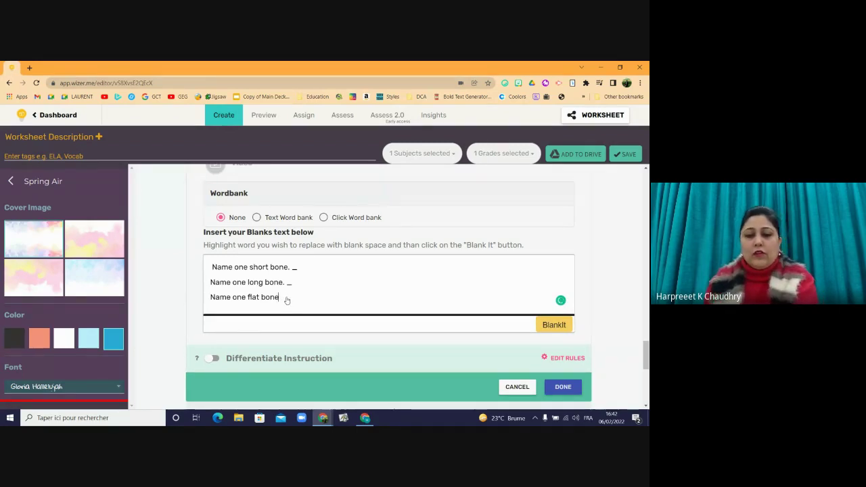
text(. )
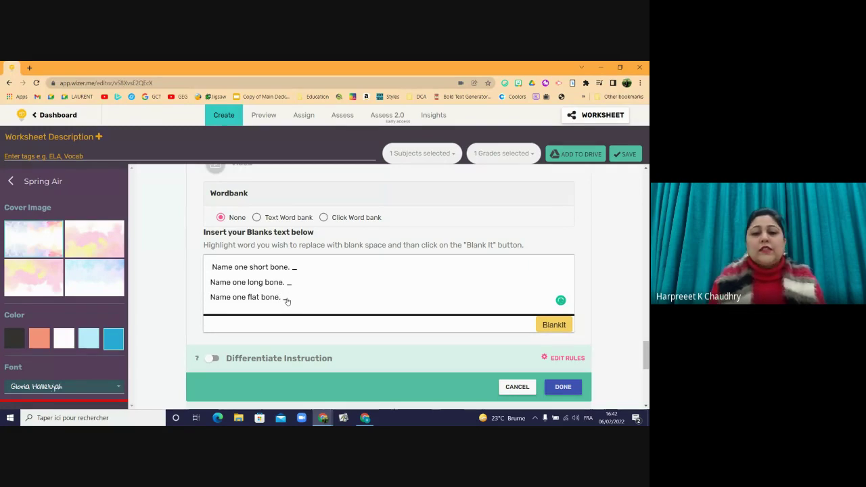
text(_)
- Turn the underscores after the long-bone and short-bone prompts into blanks
triple_click(287, 304)
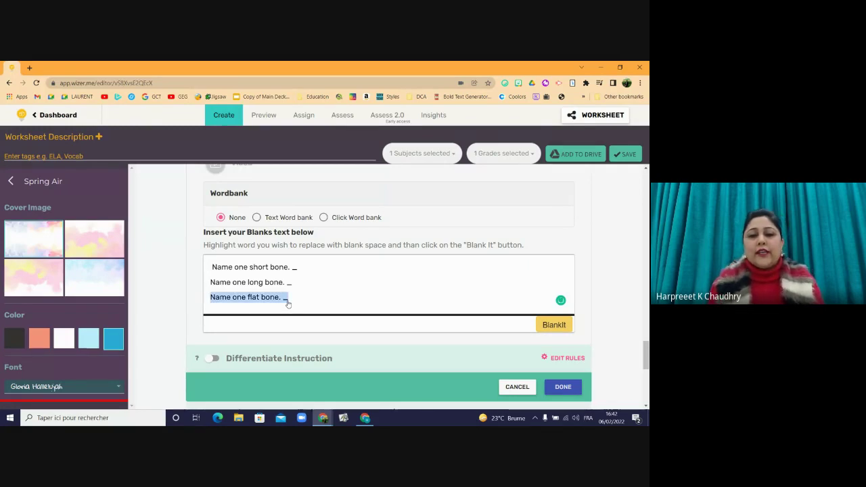
click(291, 301)
double_click(284, 297)
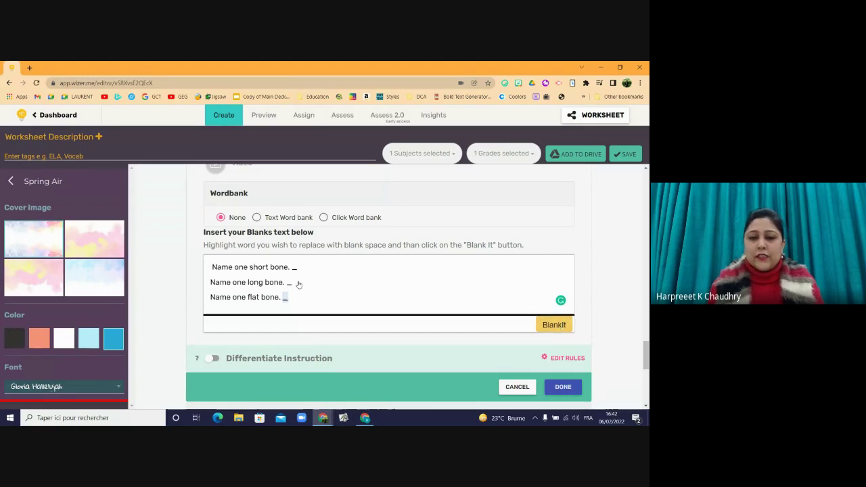
double_click(289, 283)
click(551, 325)
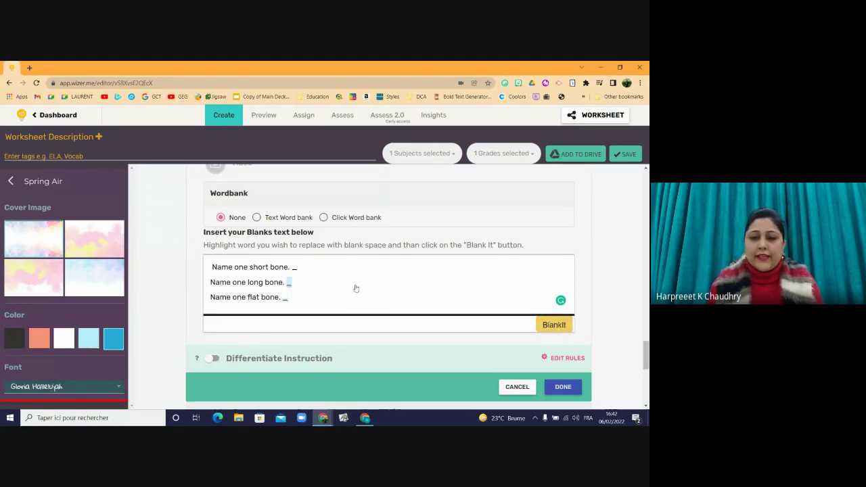
double_click(295, 268)
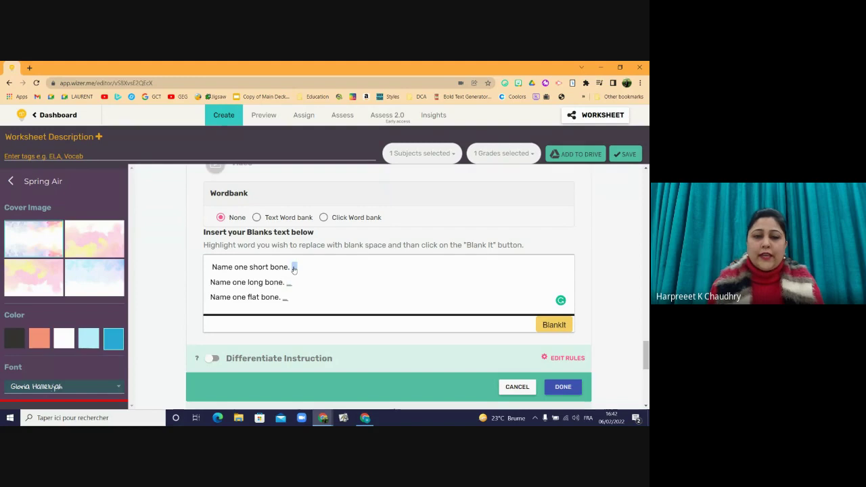
click(554, 325)
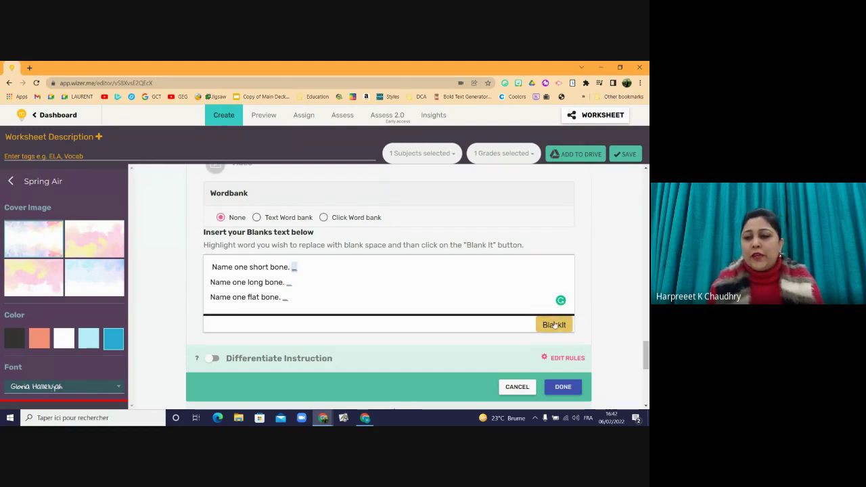
- Save the fill-in-the-blank question and add a new Blanks activity
click(563, 388)
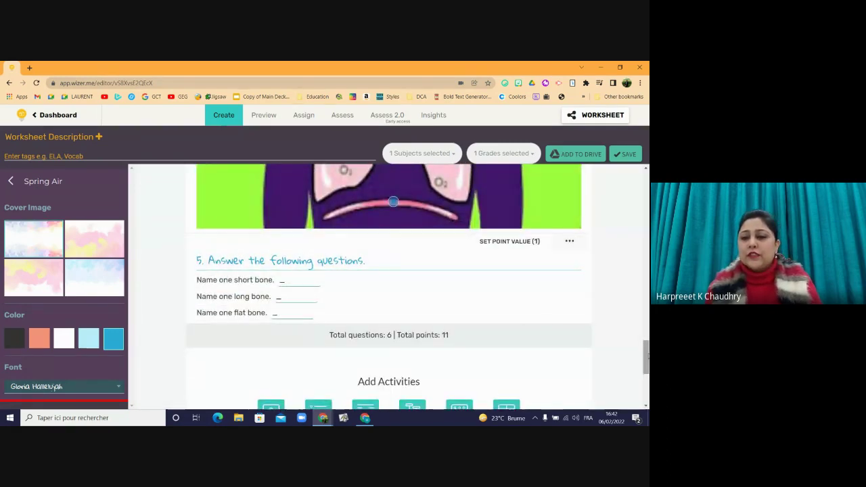
scroll(523, 330, down, 4)
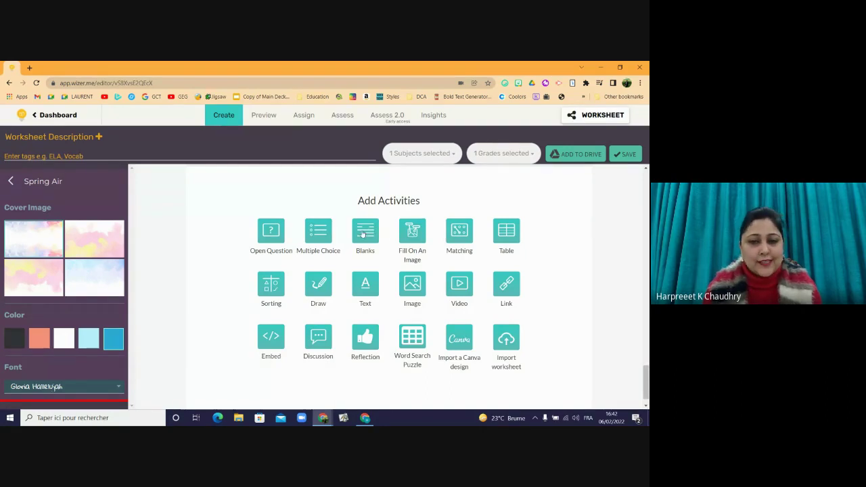
click(364, 232)
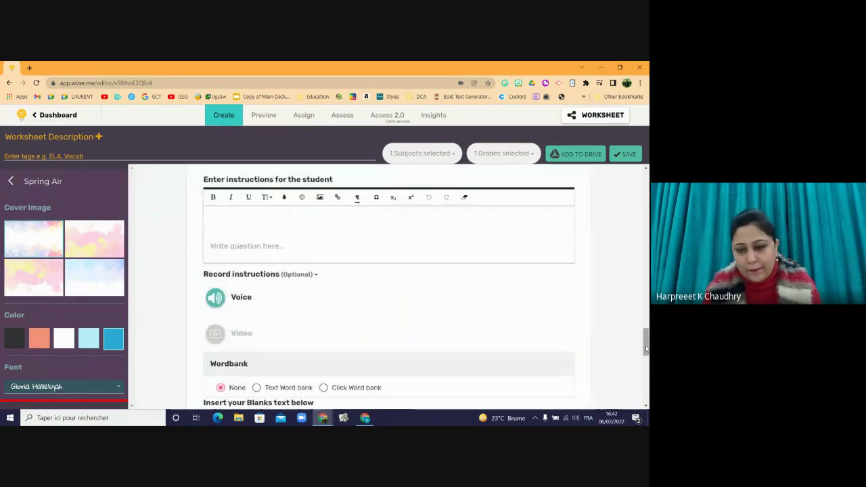
- Reopen question 5 and switch its word bank from None to Text Word bank
drag(646, 349, 639, 323)
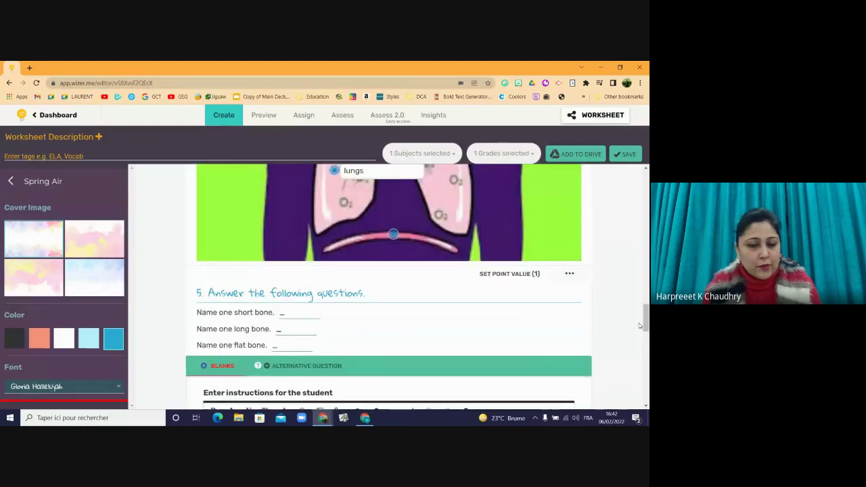
click(304, 326)
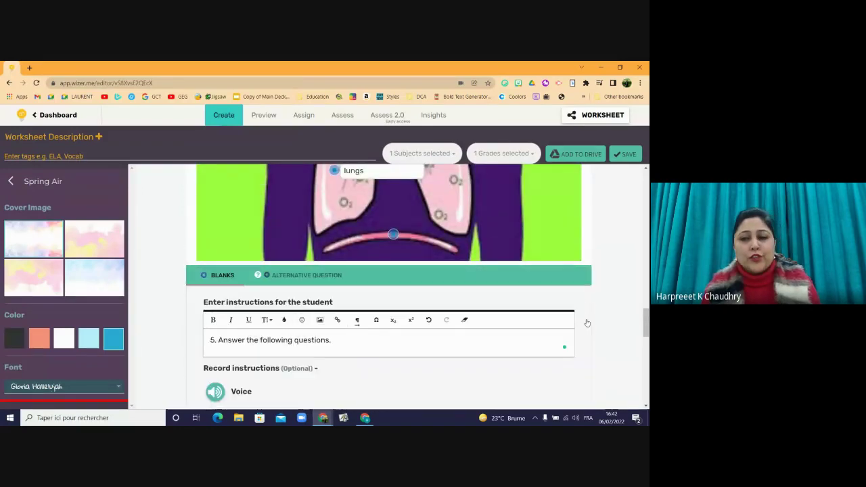
drag(645, 317, 646, 349)
click(258, 270)
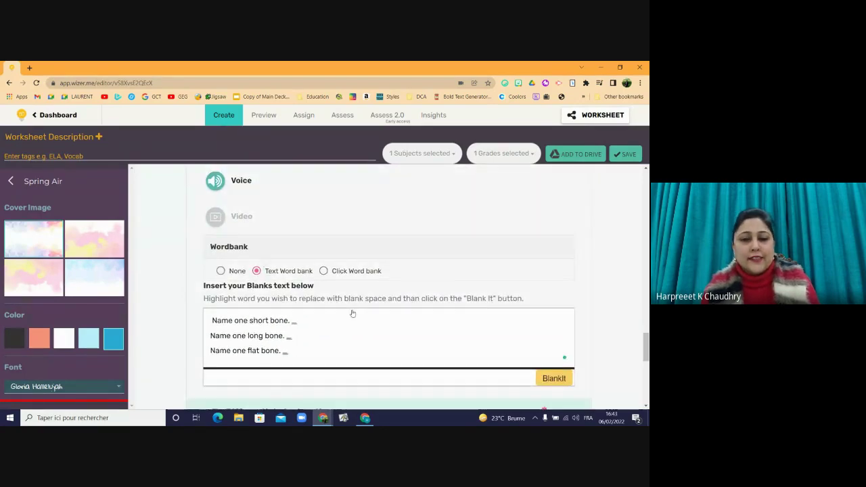
- Recreate the blank after 'Name one short bone.' by selecting its underscore and applying BlankIt
click(302, 318)
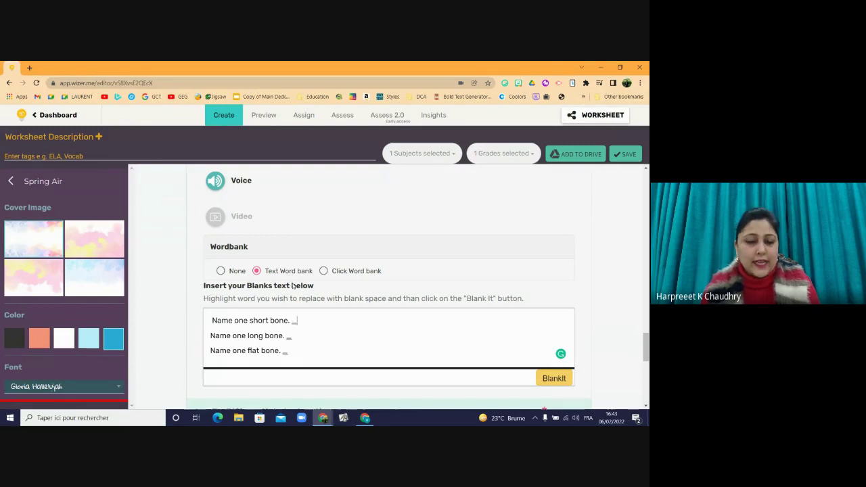
key(BackSpace)
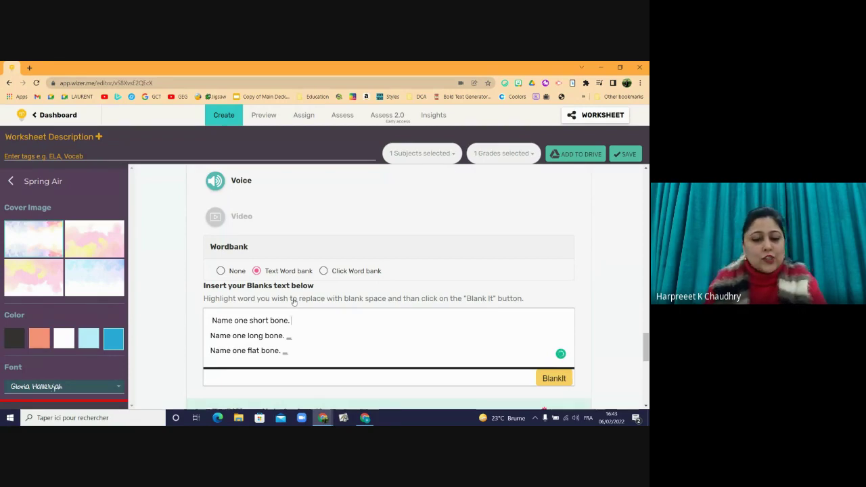
text(ghjgkjhkj)
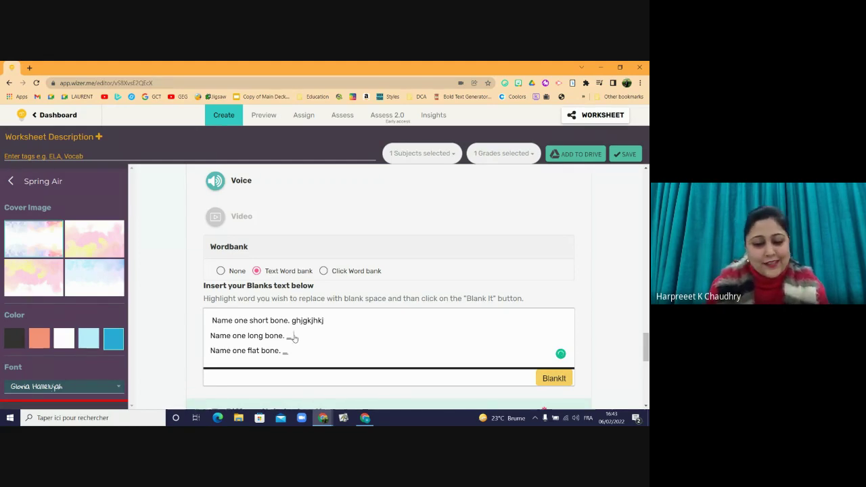
click(328, 321)
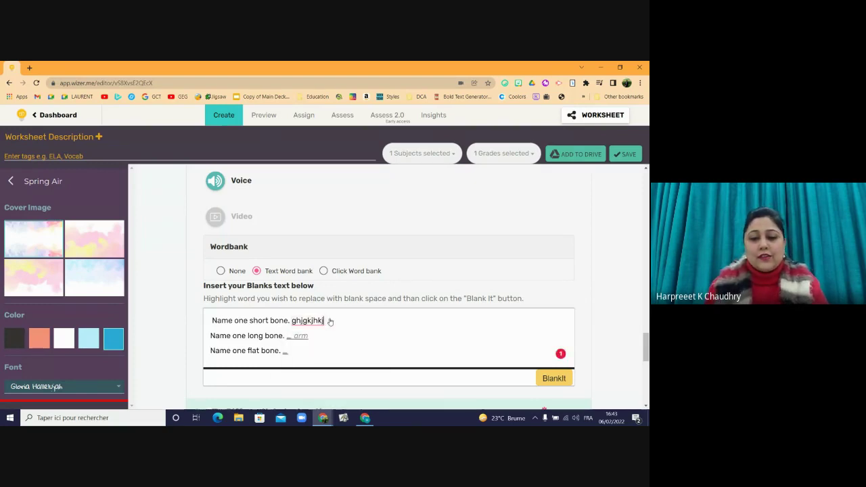
key(BackSpace)
key(BackSpace)
key(BackSpace)
key(BackSpace)
key(BackSpace)
key(BackSpace)
key(BackSpace)
key(BackSpace)
key(BackSpace)
key(BackSpace)
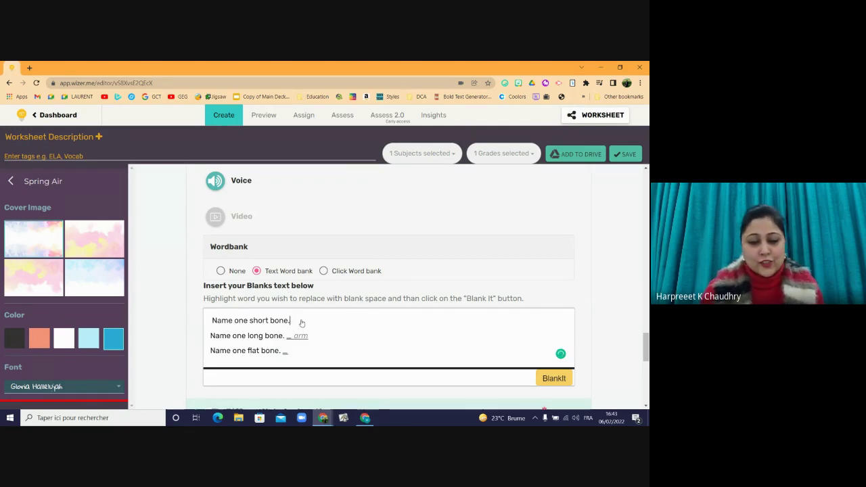
drag(300, 324, 292, 322)
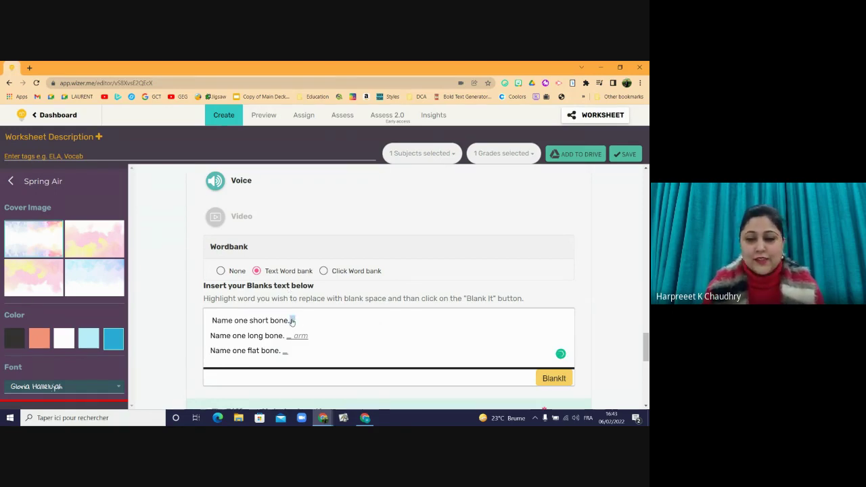
click(554, 378)
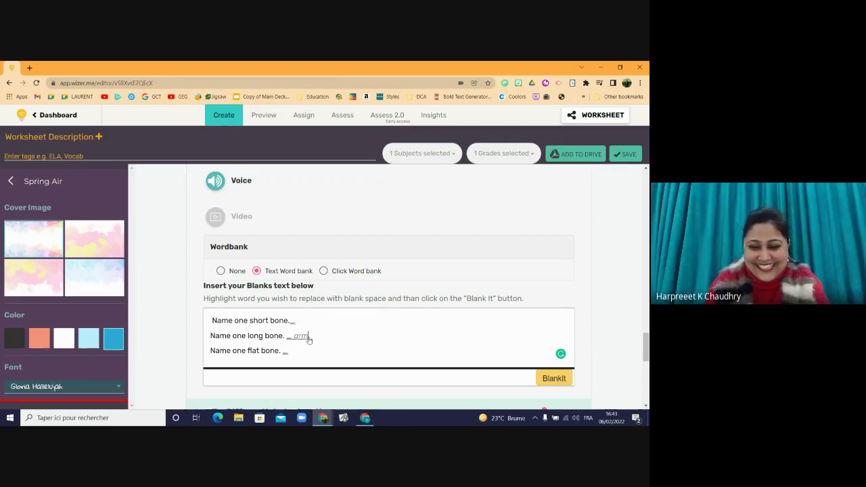
- Enter femur as the long-bone answer and stapes as the short-bone answer
key(BackSpace)
key(BackSpace)
key(BackSpace)
text(fe)
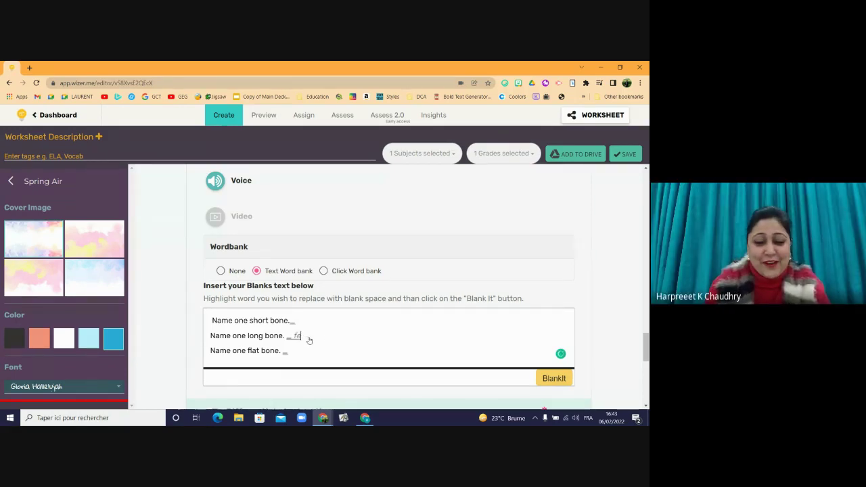
text(mur)
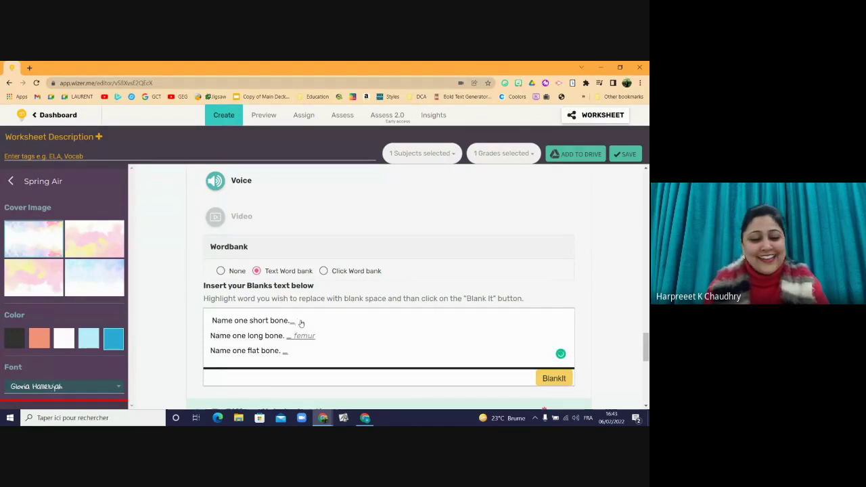
click(301, 323)
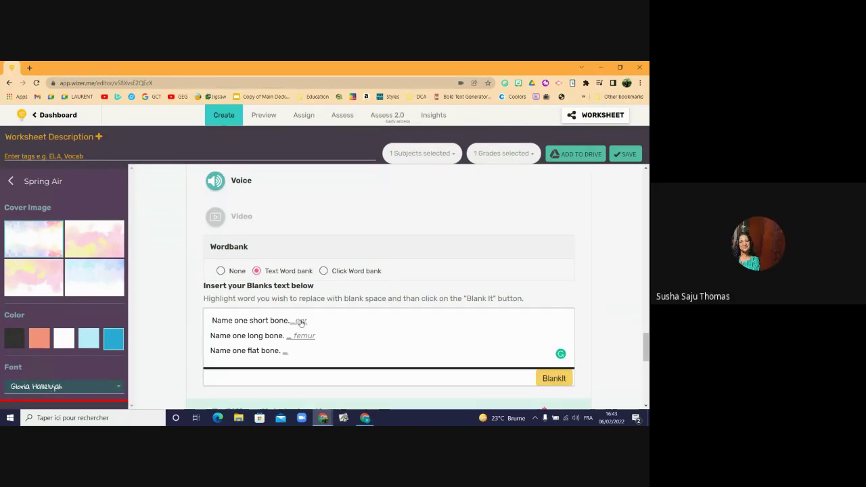
key(BackSpace)
key(BackSpace)
text(staple)
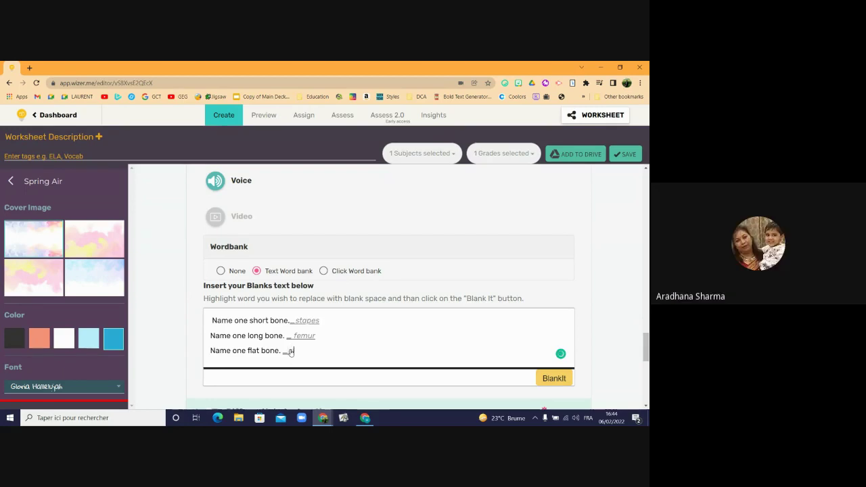
text(e)
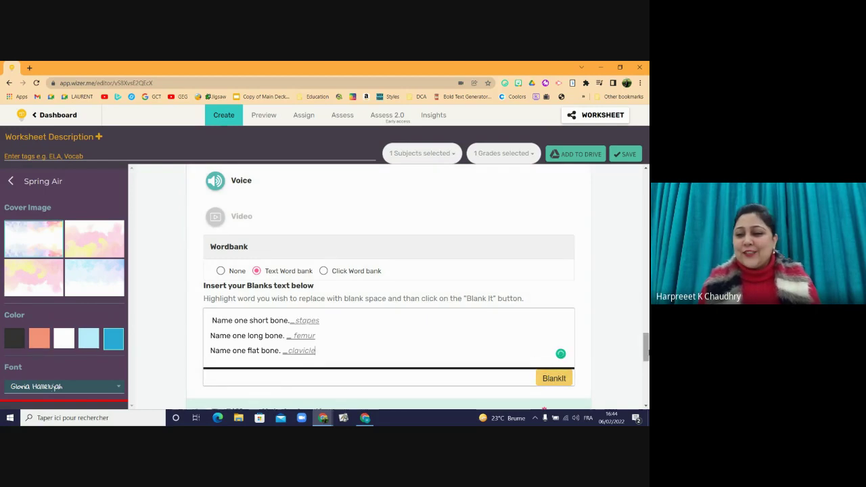
scroll(588, 332, down, 1)
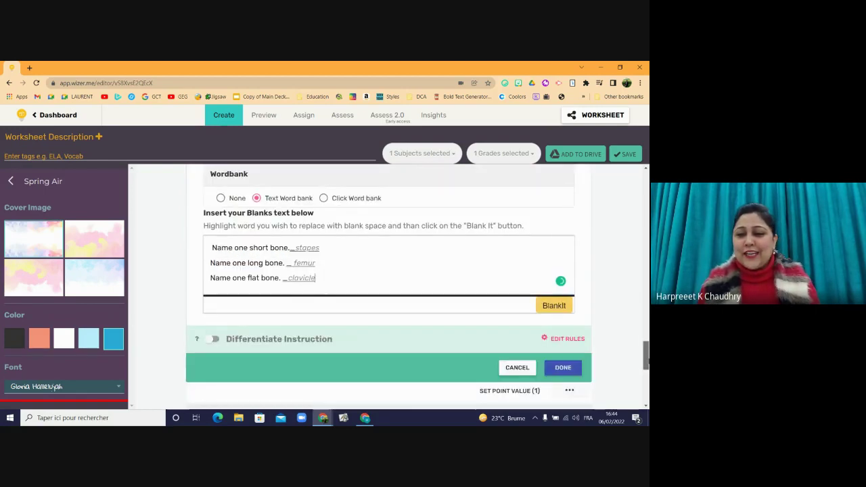
- Finish editing question 5 and open the worksheet's student preview
click(561, 364)
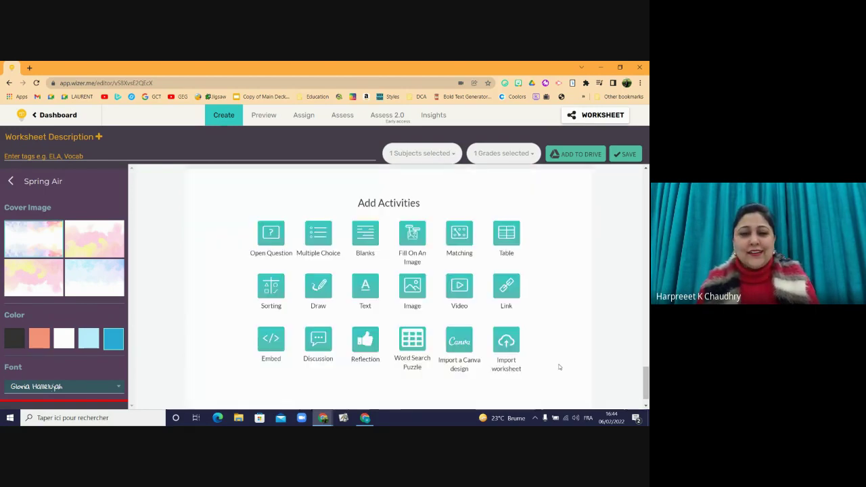
click(261, 119)
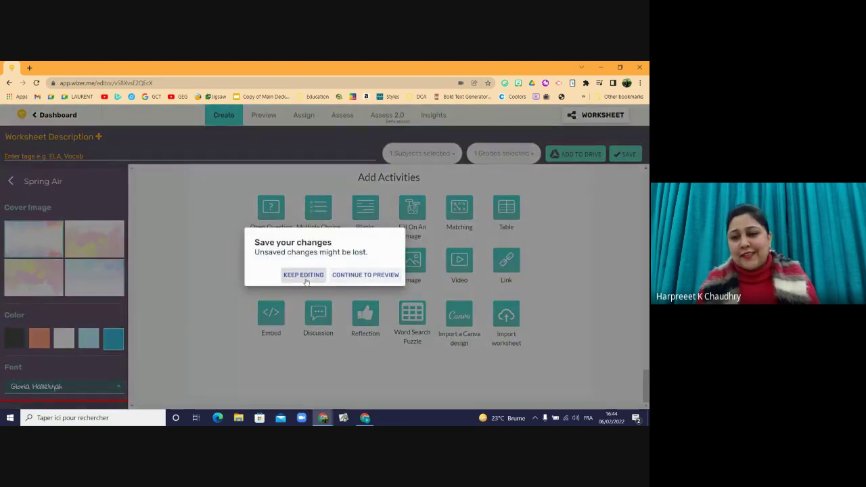
click(304, 275)
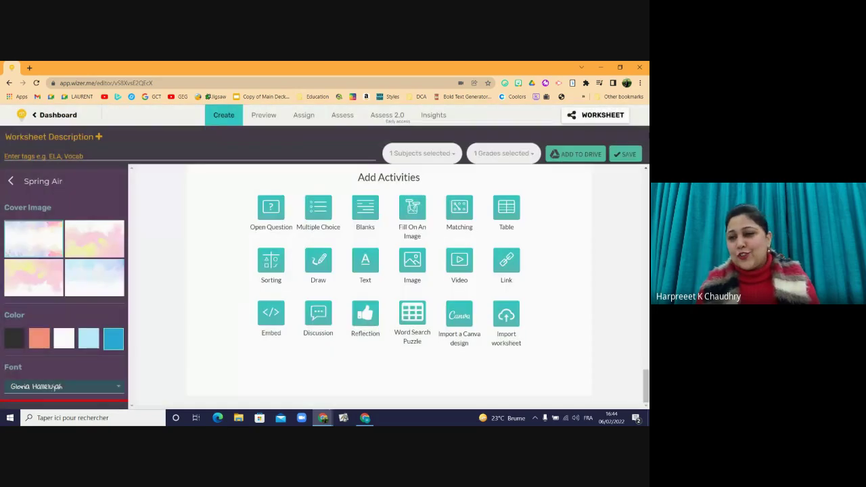
click(265, 117)
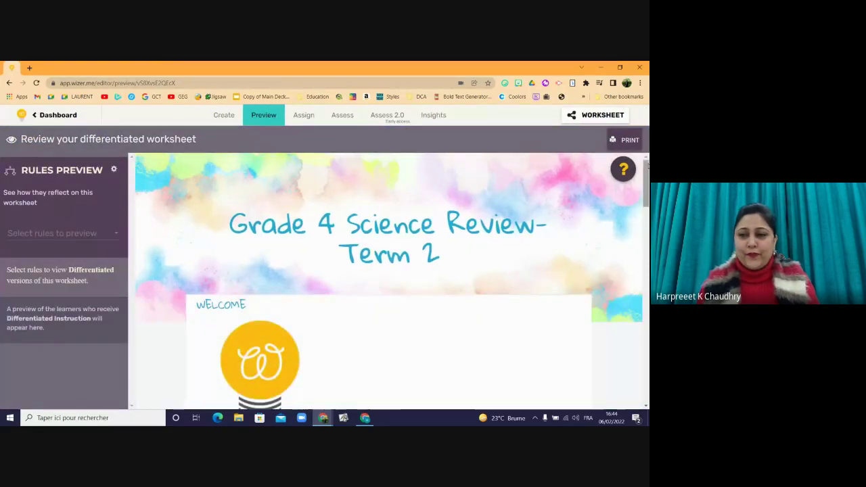
- Test question 5's short- and flat-bone blanks against the clavicle, stapes, femur word bank
scroll(637, 302, down, 10)
scroll(637, 364, down, 1)
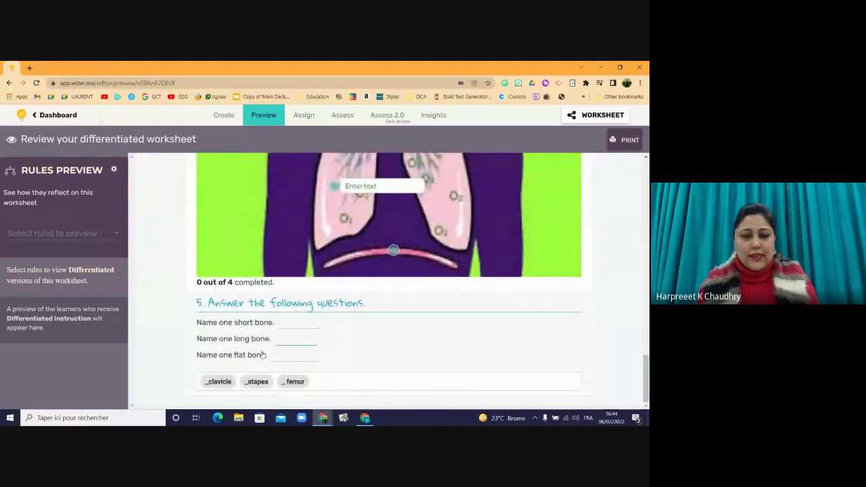
click(283, 325)
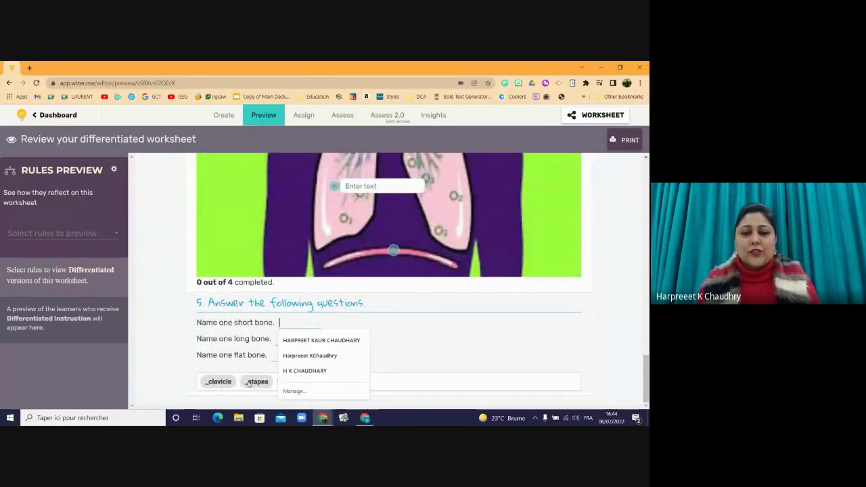
click(437, 313)
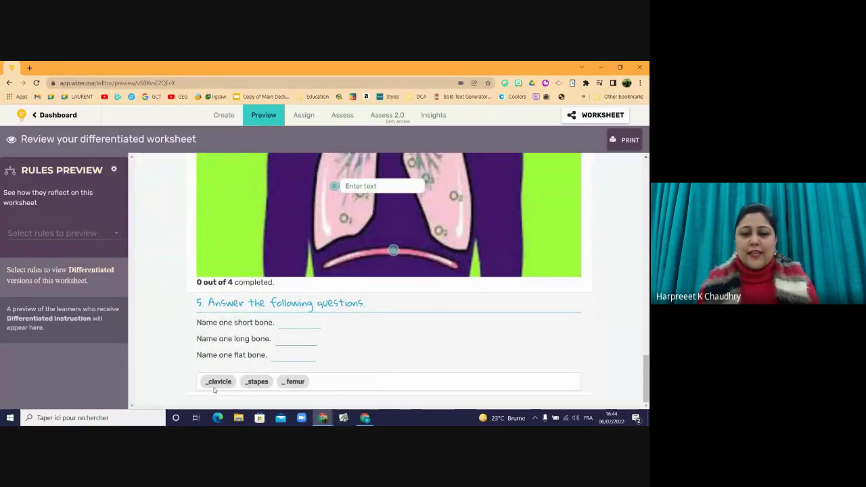
drag(224, 386, 280, 374)
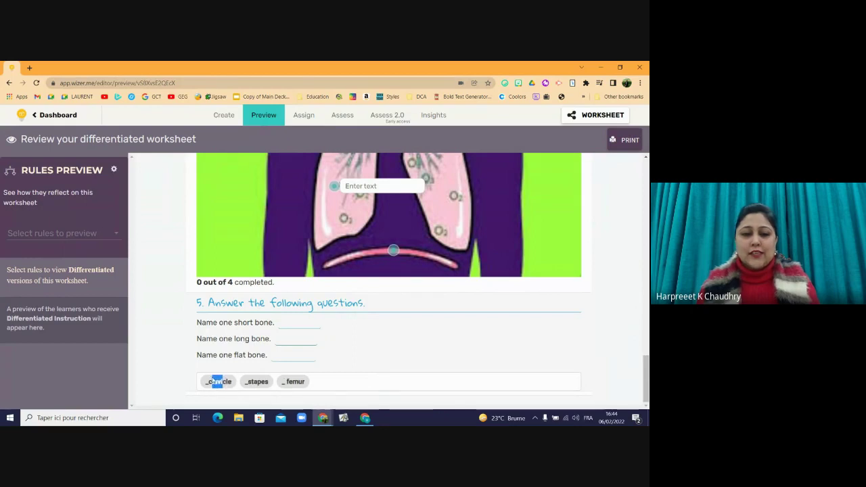
click(274, 357)
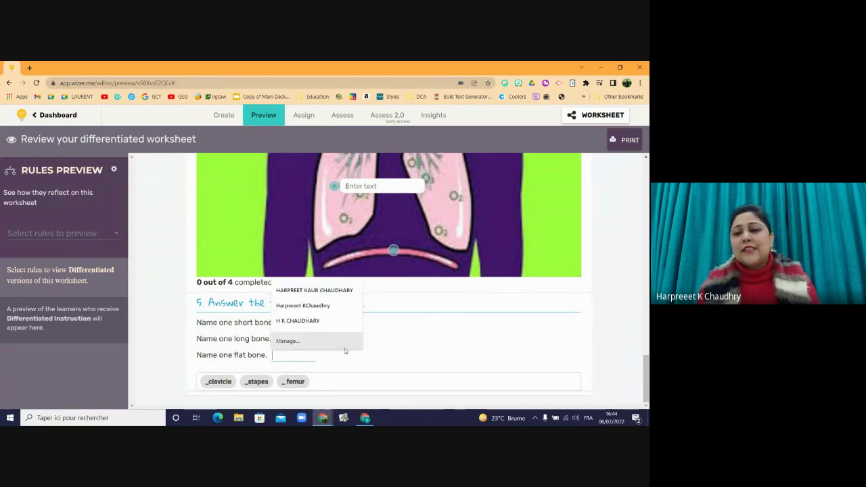
click(433, 343)
click(286, 357)
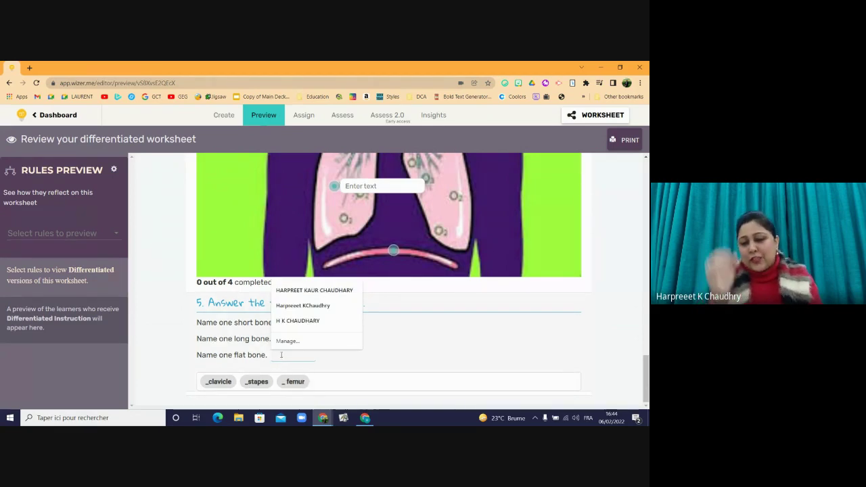
click(396, 345)
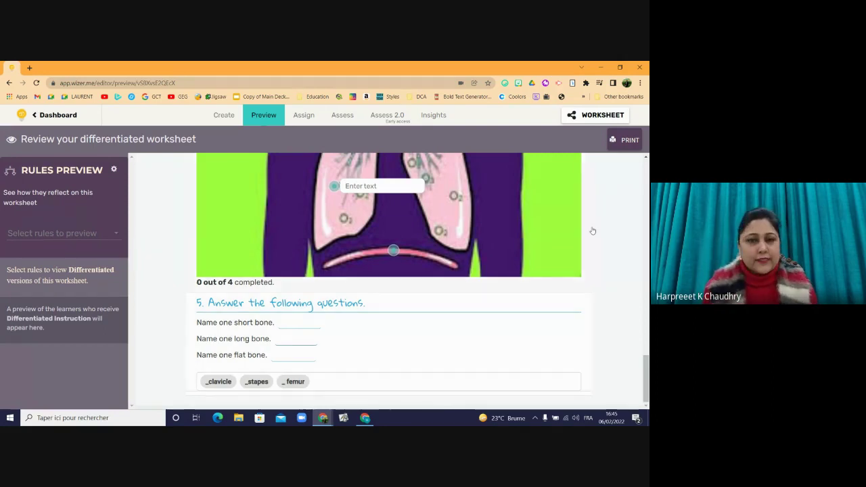
click(225, 119)
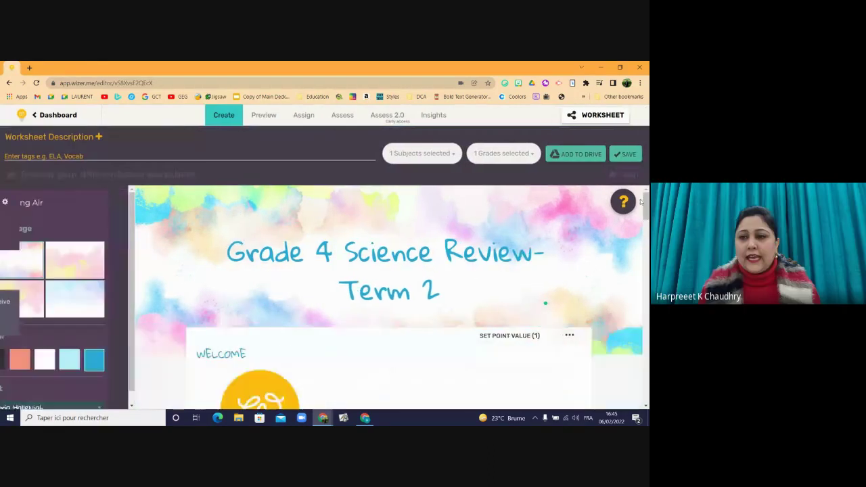
drag(646, 199, 632, 309)
scroll(631, 309, down, 10)
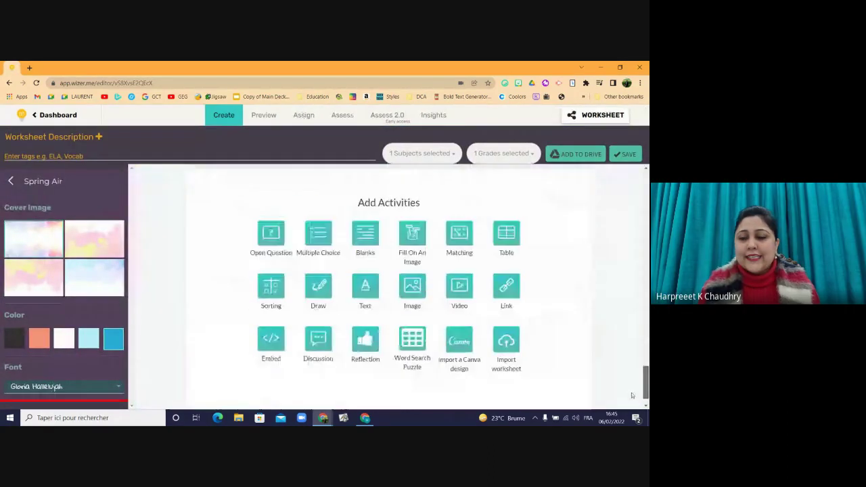
click(509, 225)
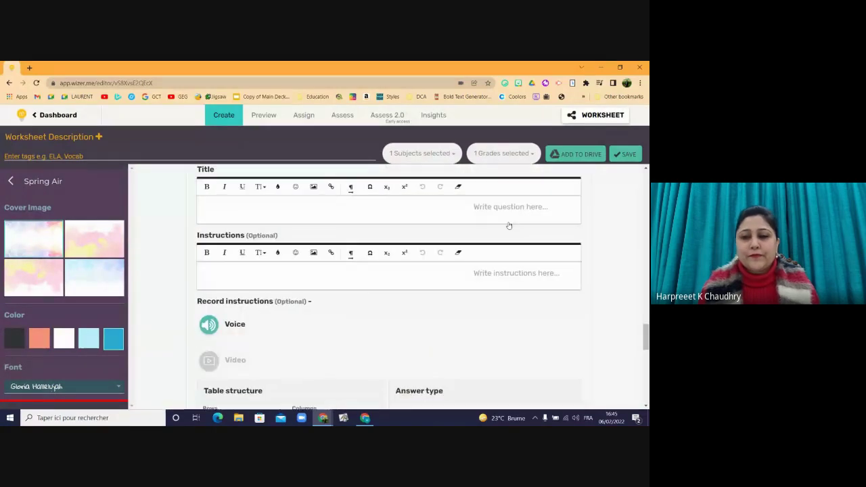
mouse_move(645, 340)
mouse_down()
mouse_move(645, 329)
mouse_move(644, 346)
mouse_move(645, 337)
mouse_up()
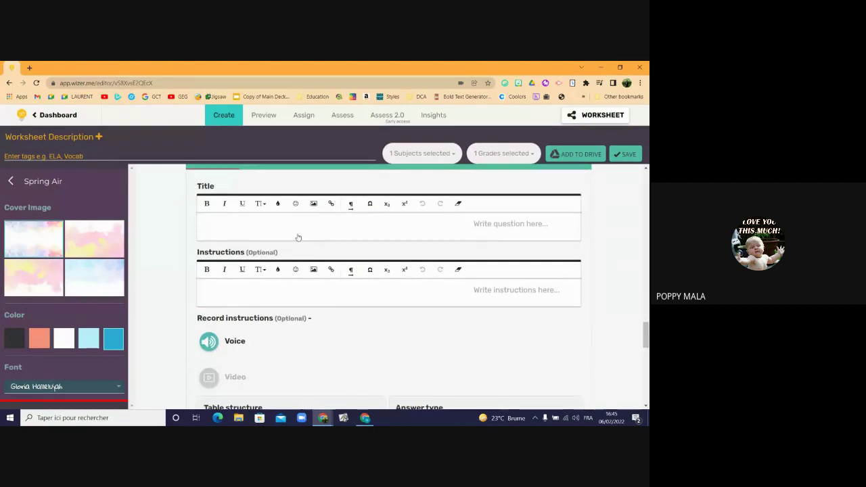
click(298, 238)
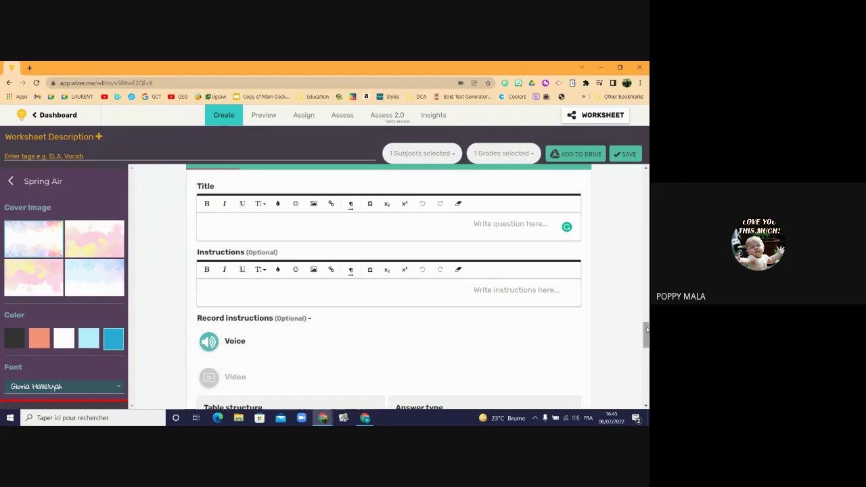
drag(646, 330, 647, 328)
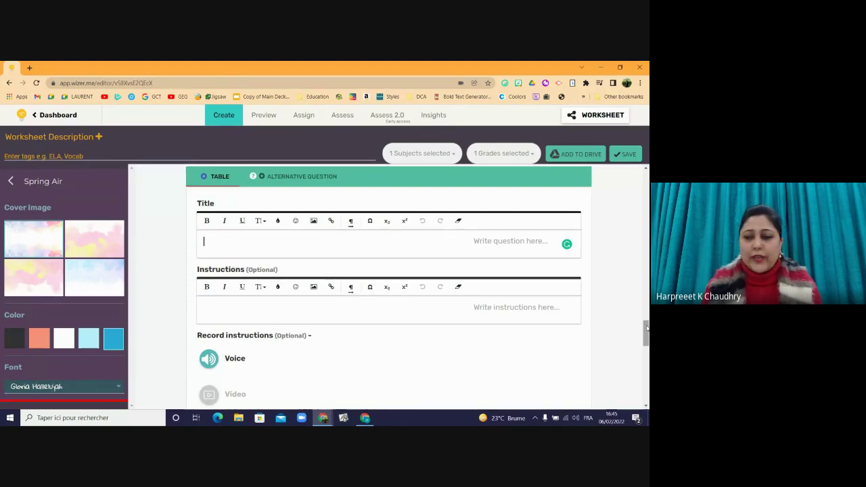
text(Like)
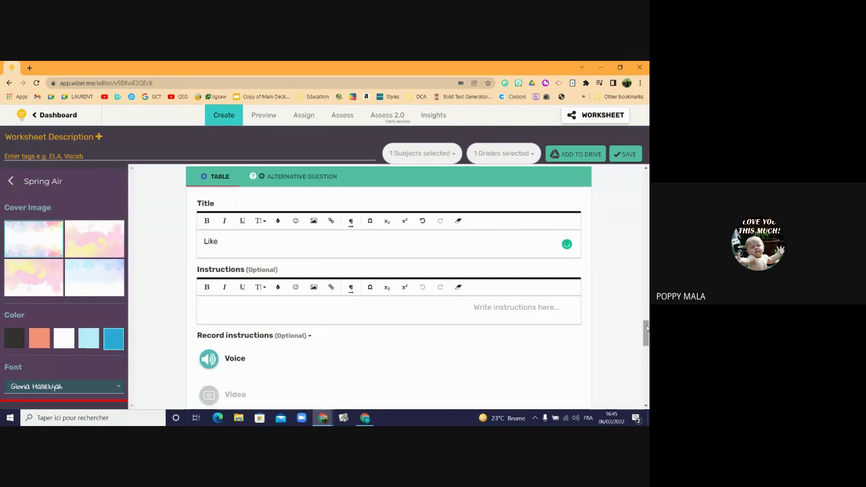
key(BackSpace)
key(BackSpace)
key(BackSpace)
key(BackSpace)
key(BackSpace)
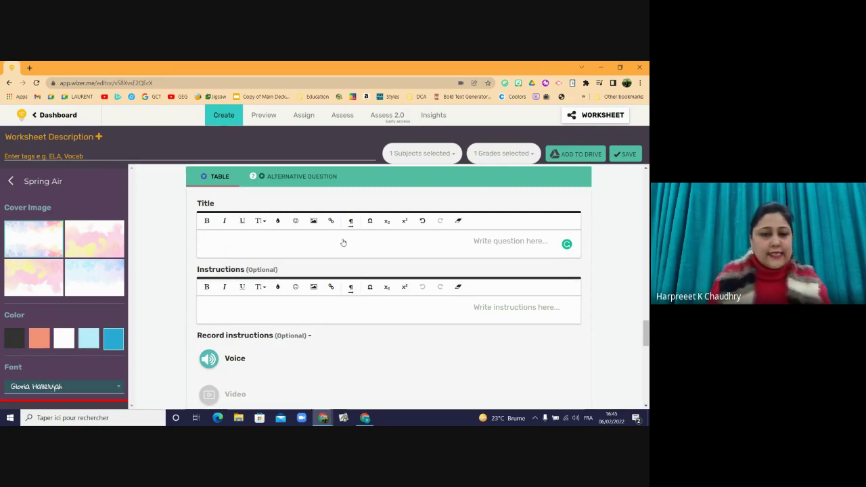
- Title the table question 'Souces of Energy'
text(D)
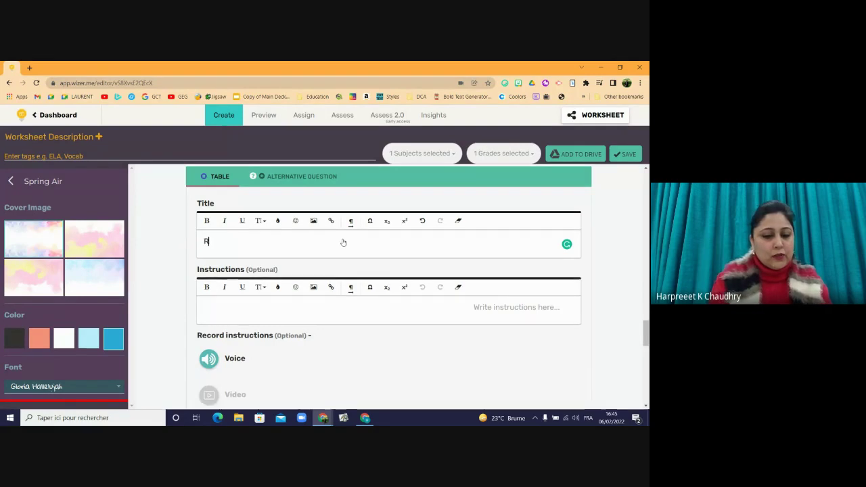
key(BackSpace)
text(D)
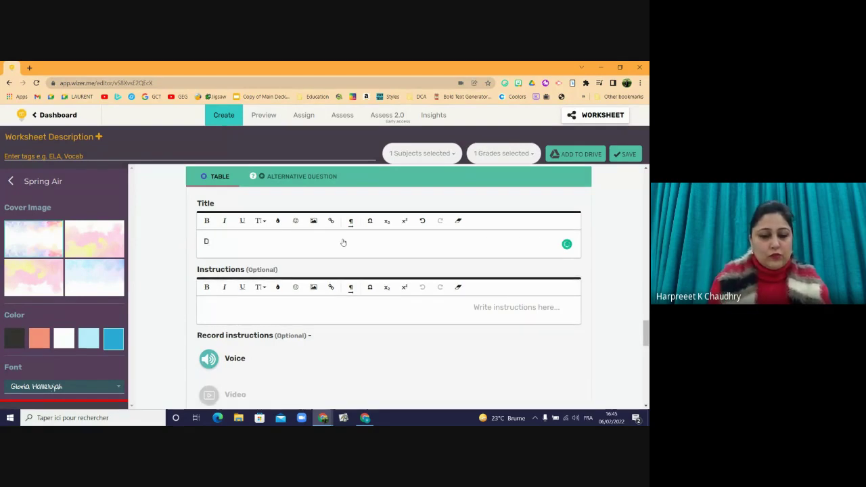
key(BackSpace)
text(S)
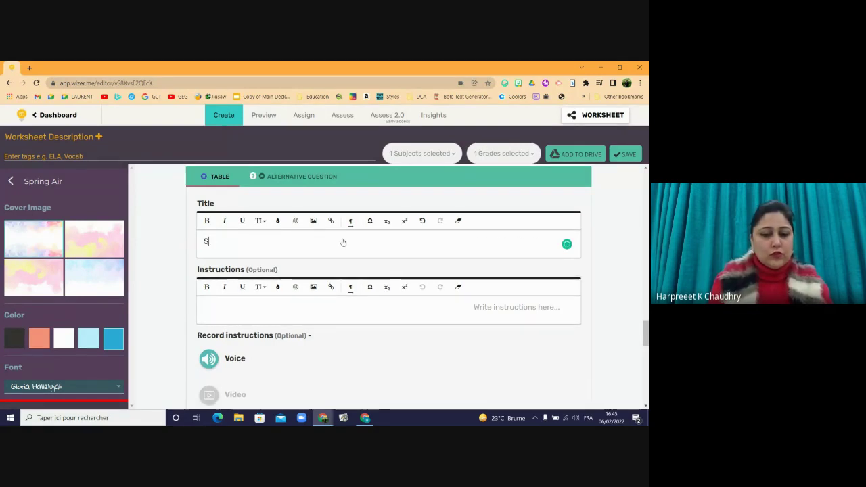
text(ouces of )
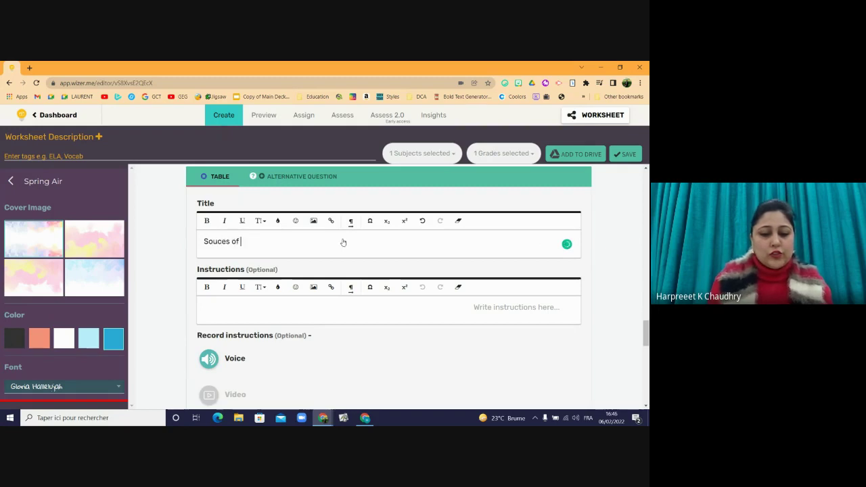
text(Energy)
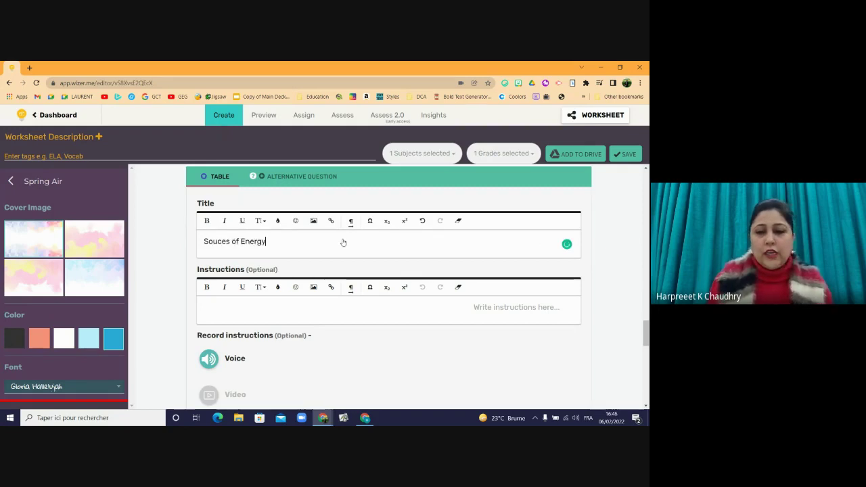
- Write the instructions 'Classify the energy types as Renewable & Non renewable'
click(291, 310)
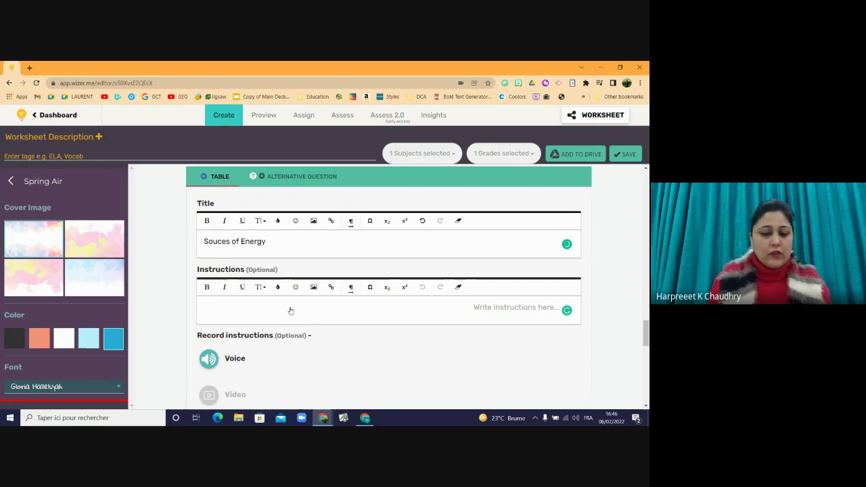
text(Classify)
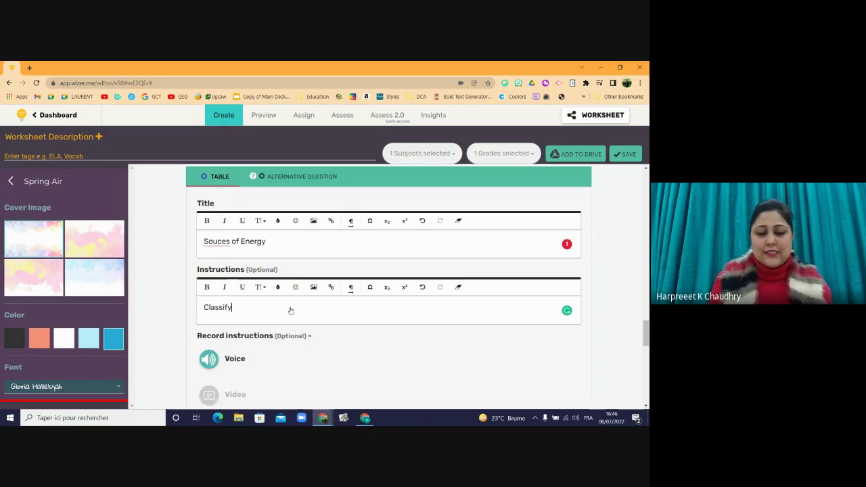
text( the energy )
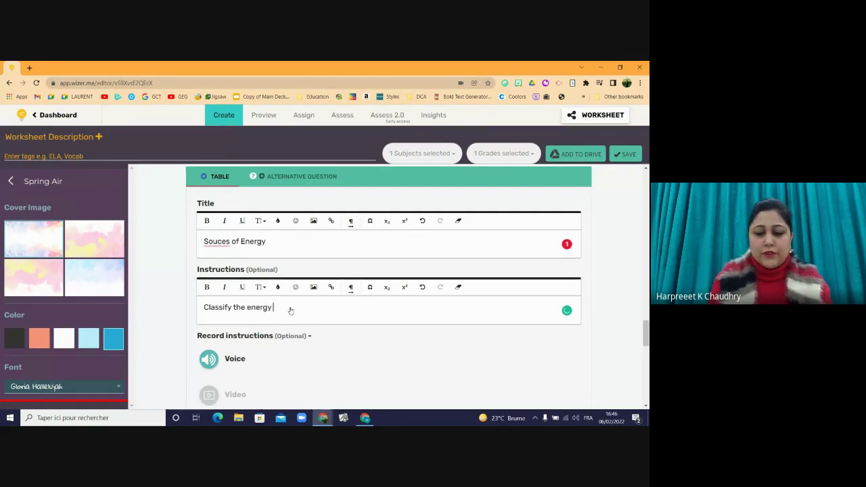
text(typed)
key(BackSpace)
text(s)
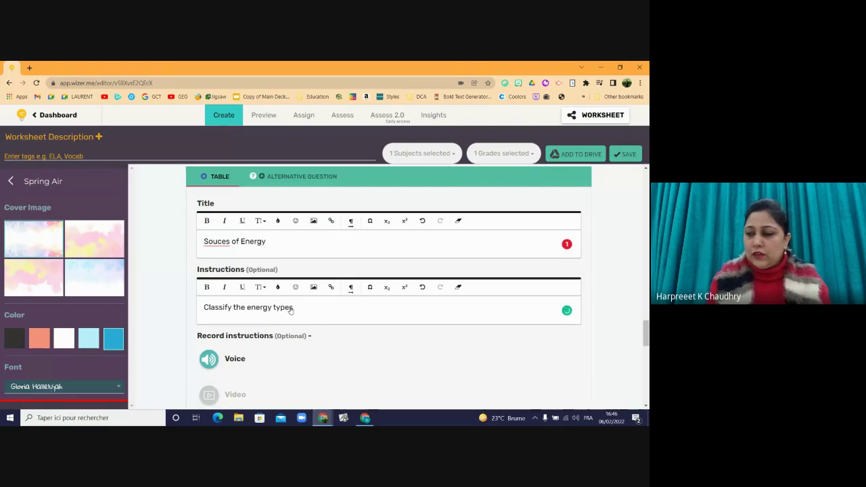
text( a)
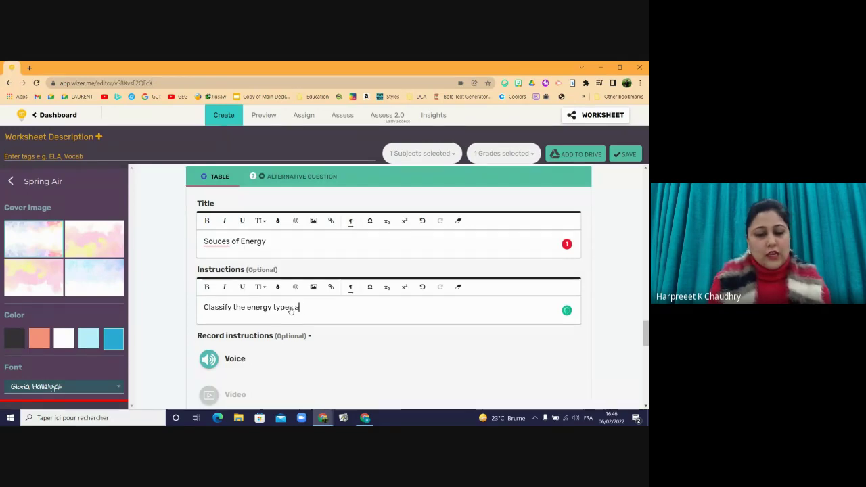
text(s Renewabm)
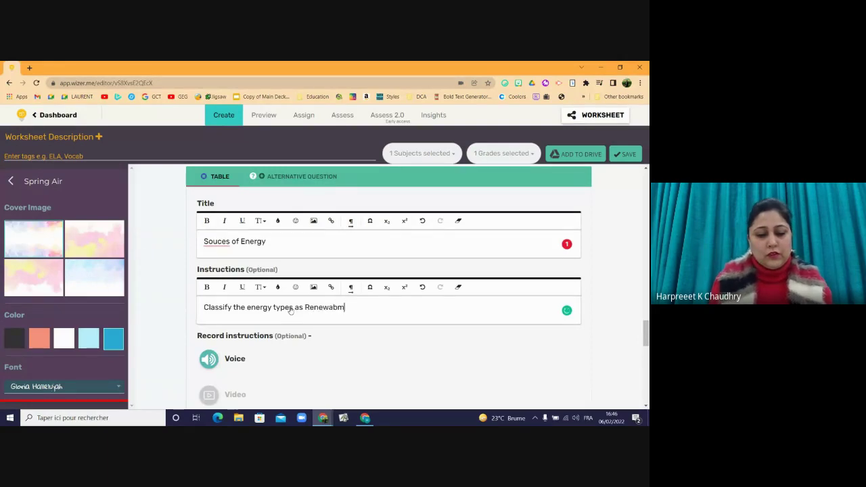
key(BackSpace)
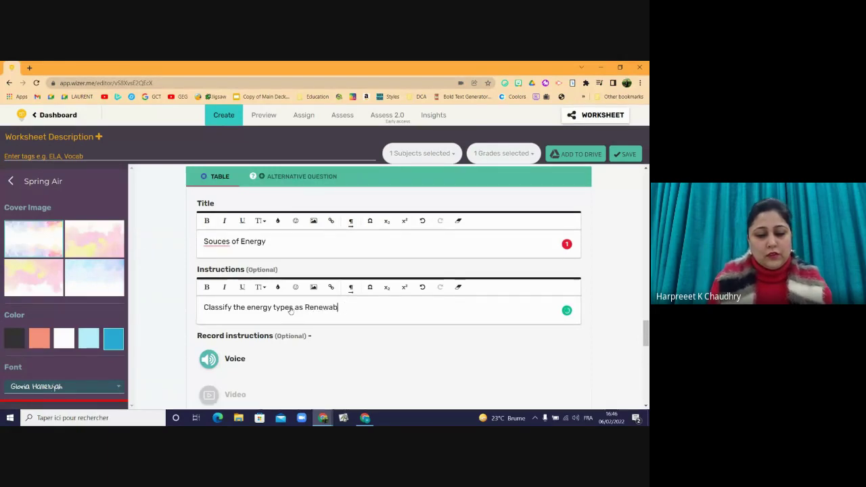
text(le )
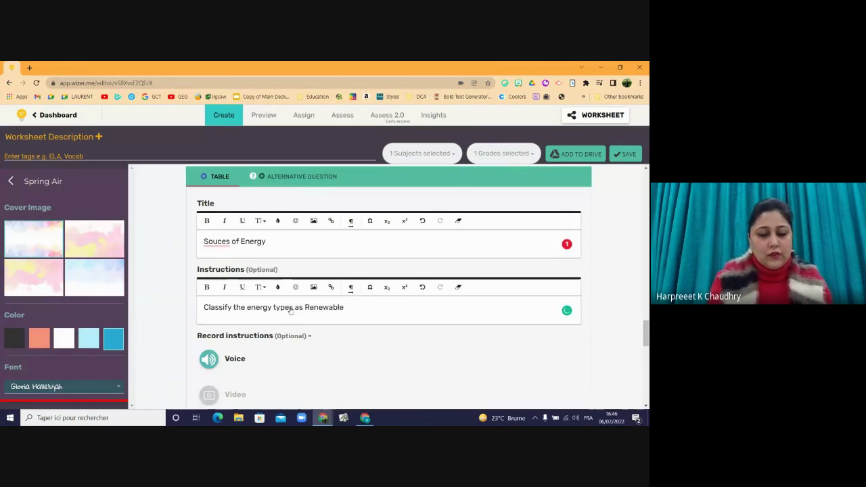
text(& N)
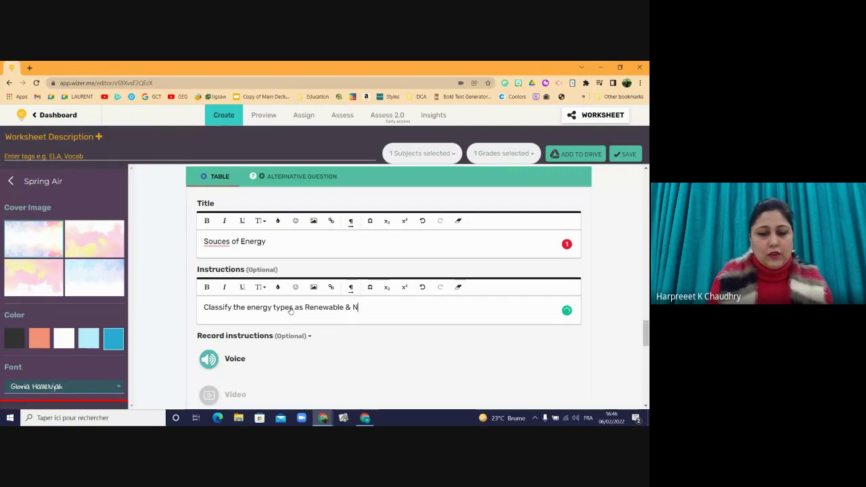
text(on rene)
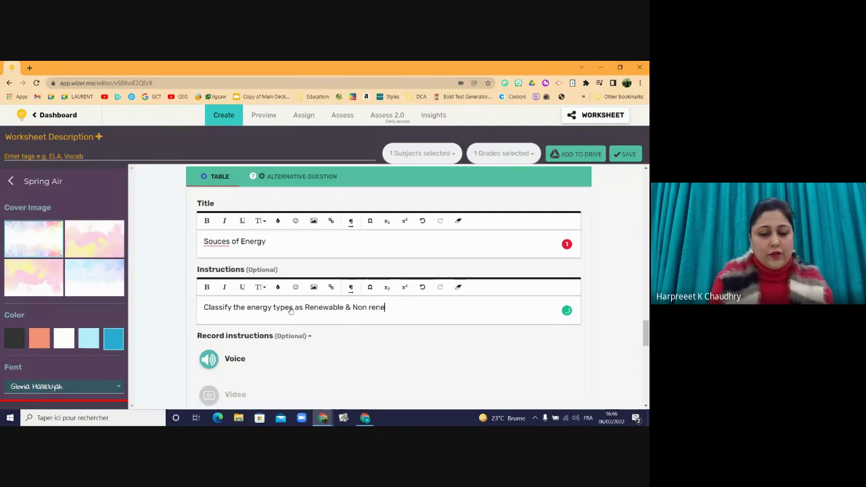
text(wable)
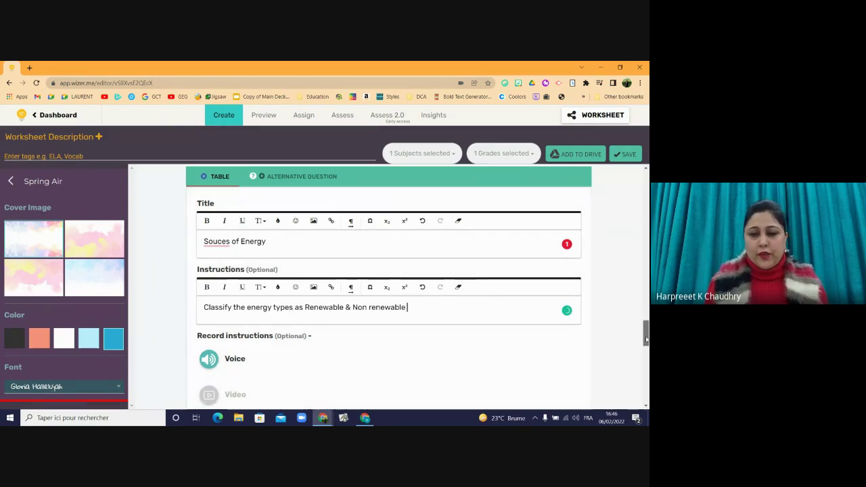
- Reduce the table to 2 columns and enter Coal and Solar as the row items
scroll(608, 352, down, 4)
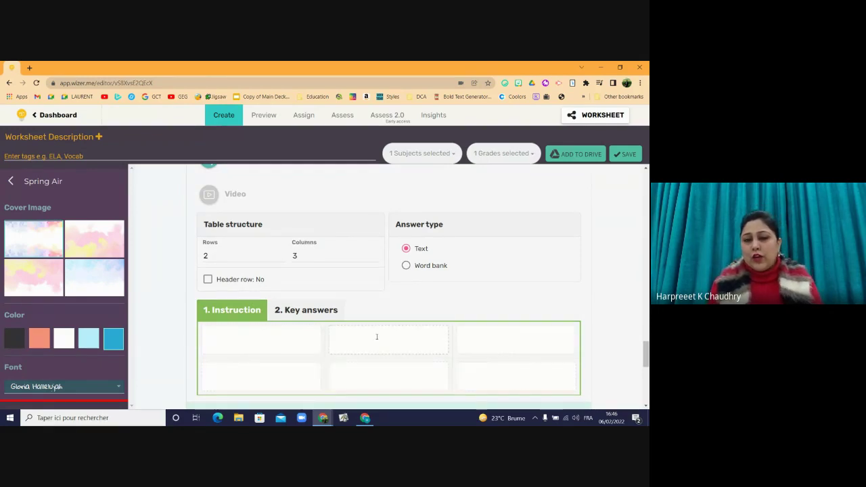
click(375, 260)
click(264, 334)
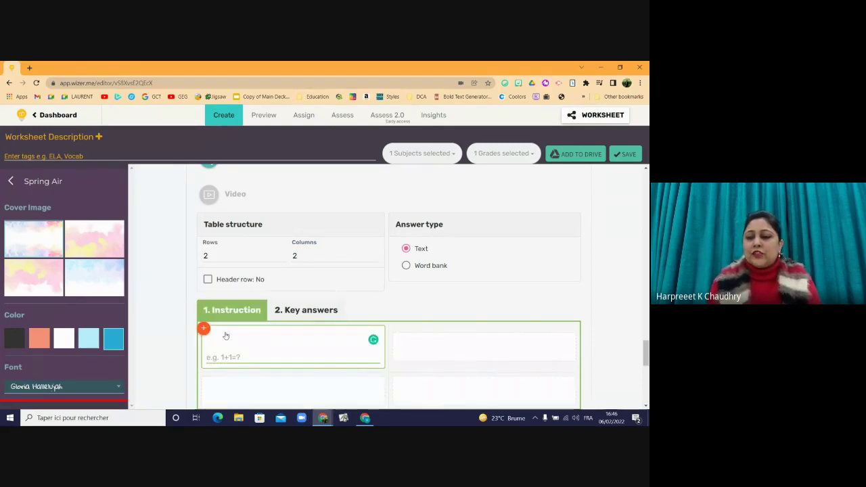
text(<)
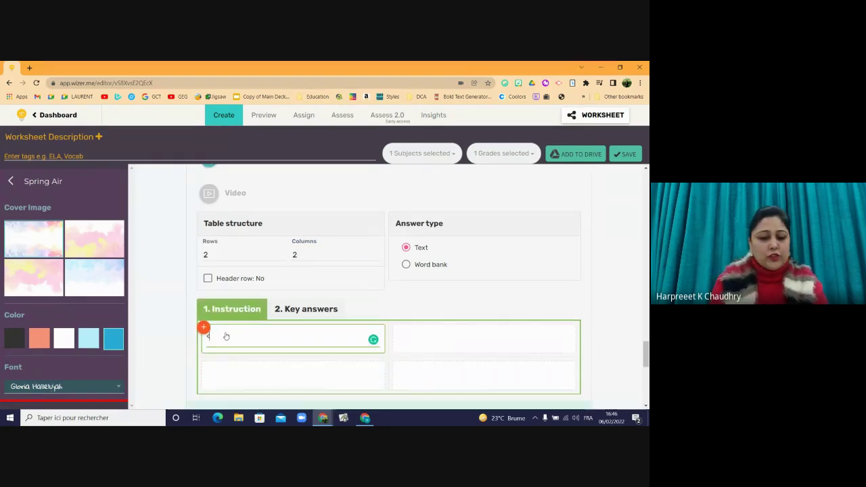
text(col)
key(BackSpace)
key(BackSpace)
key(BackSpace)
key(BackSpace)
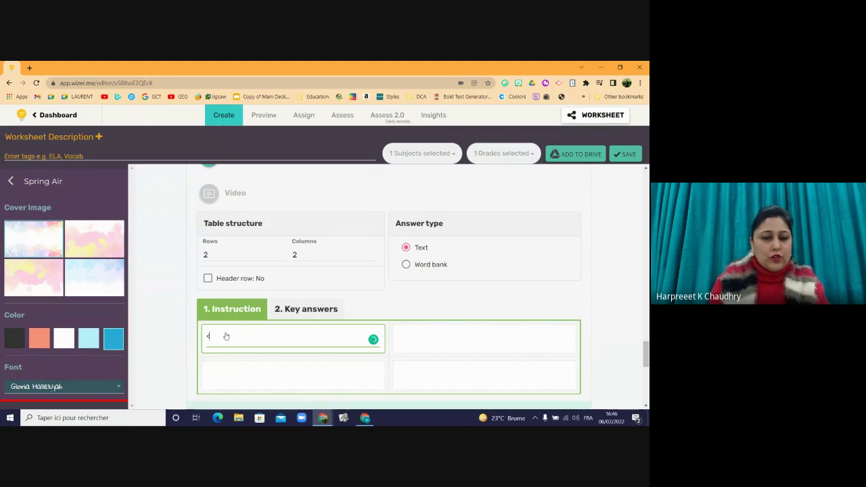
text(Coal)
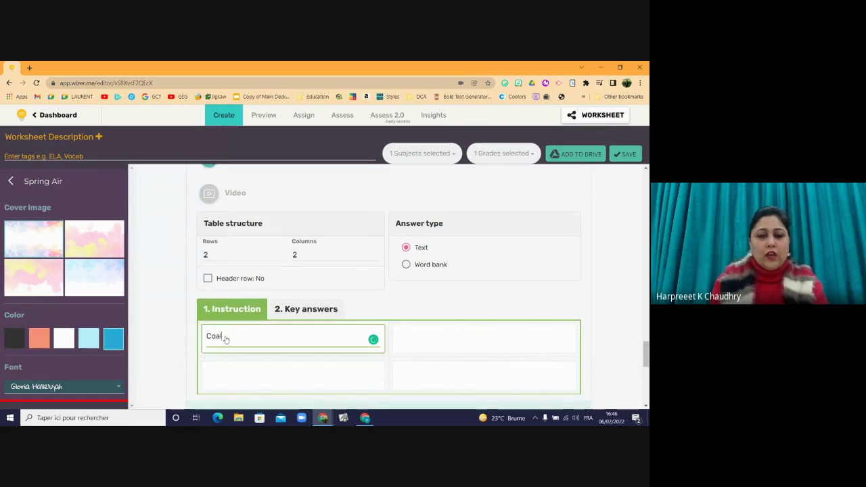
click(242, 381)
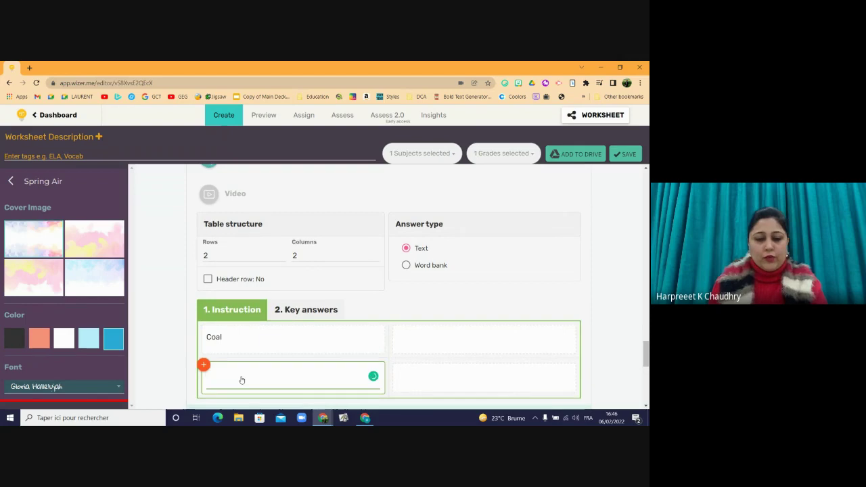
text(Solar)
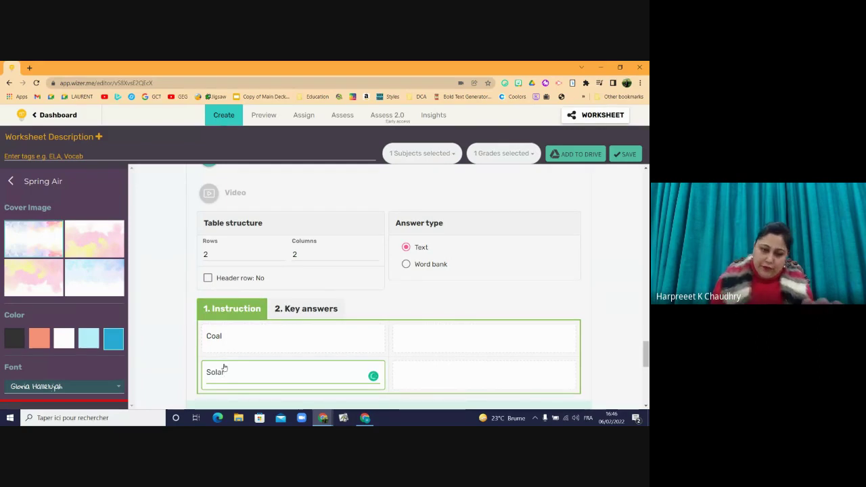
- Enter key answers: Non Renewable Energy for Coal, Renewable Energy for Solar
click(304, 309)
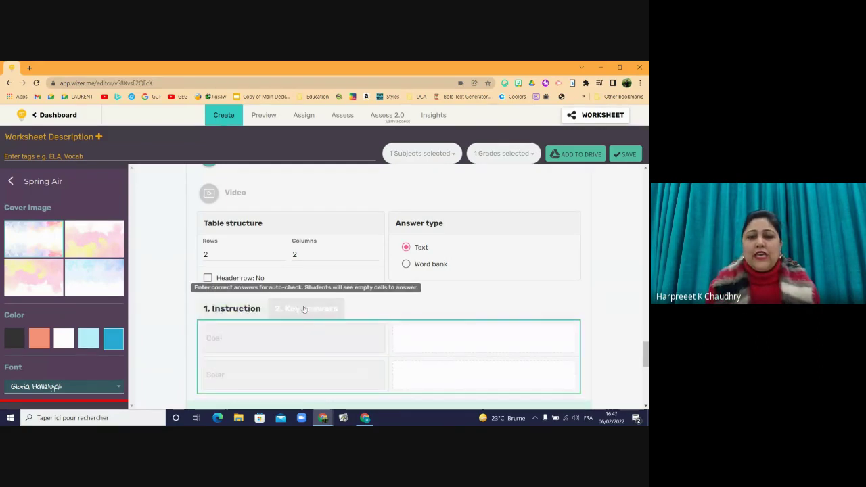
click(420, 334)
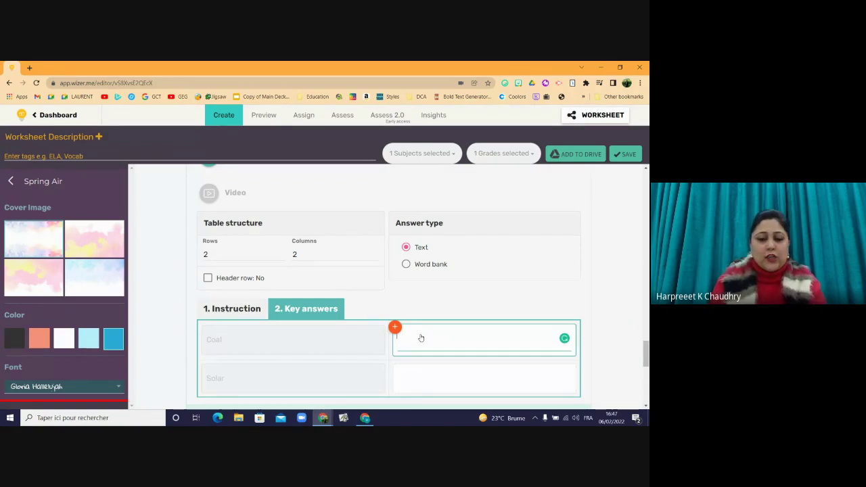
text(Non)
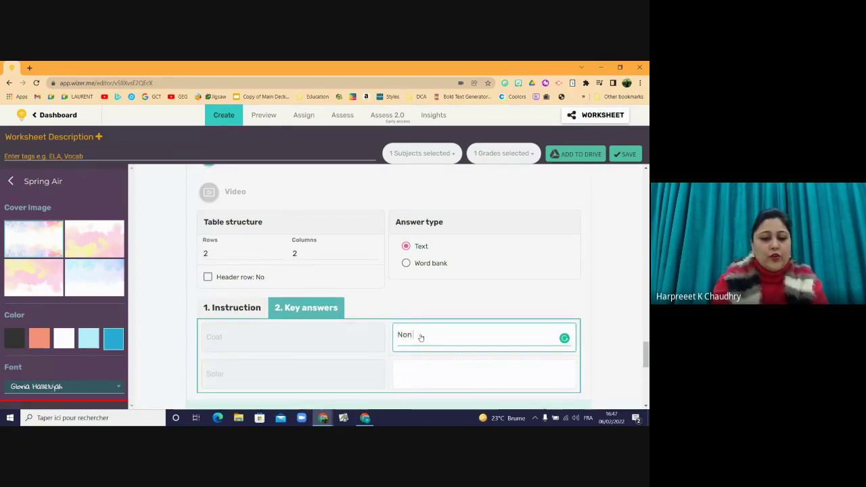
text( Renewabm)
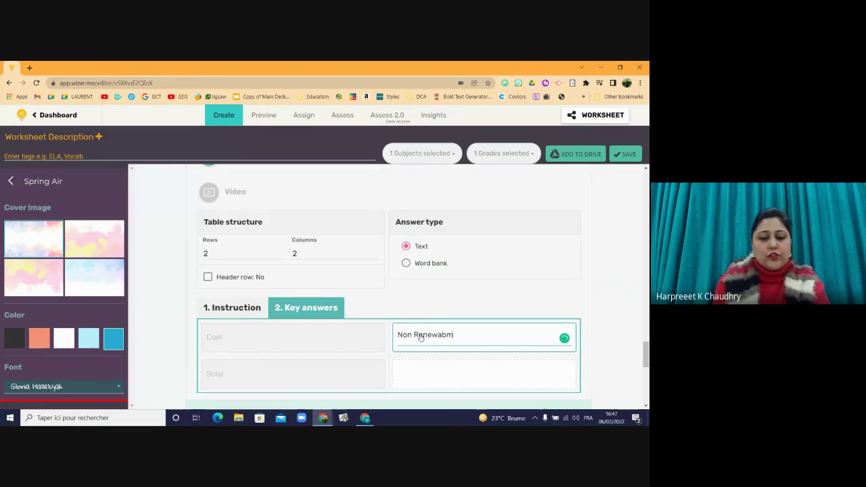
key(BackSpace)
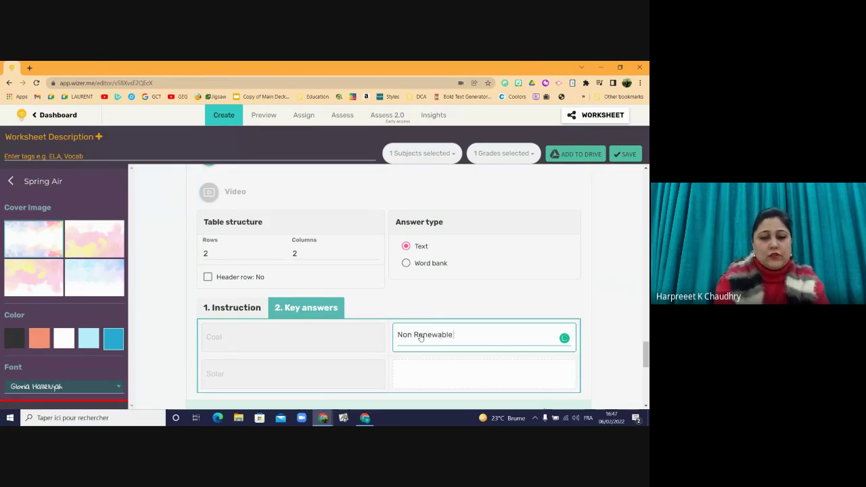
text(le Energy)
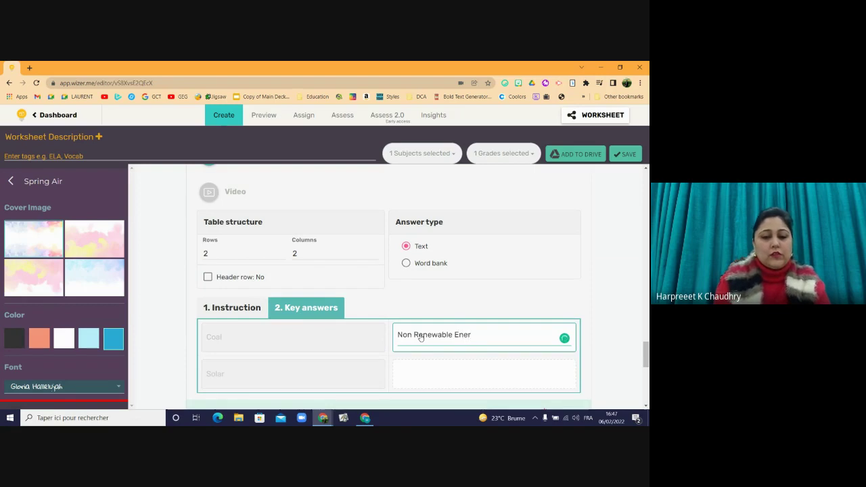
click(411, 376)
text(Rene)
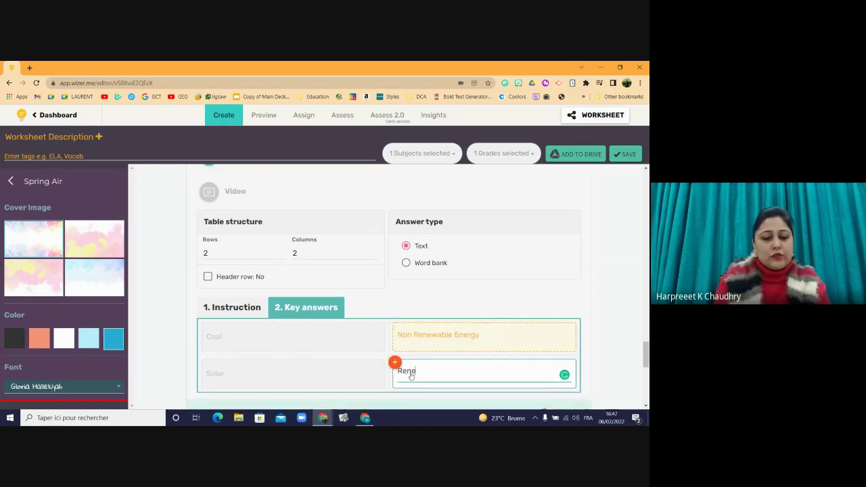
text(wable)
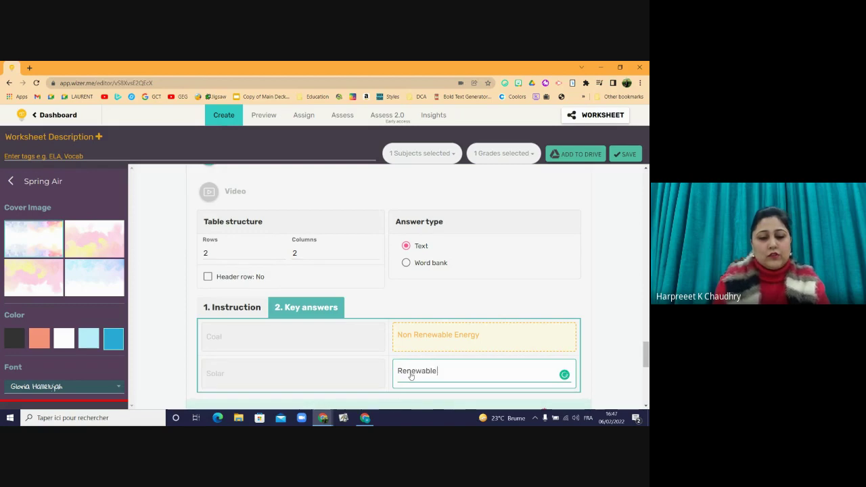
text( Ener)
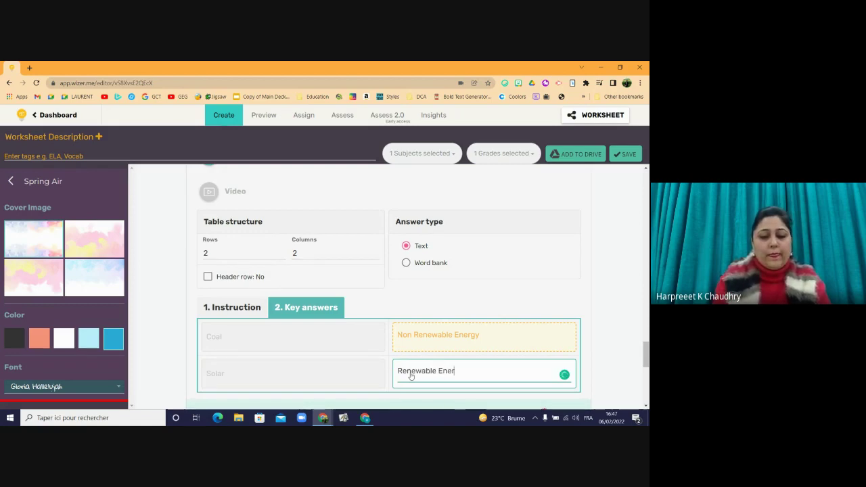
text(gy)
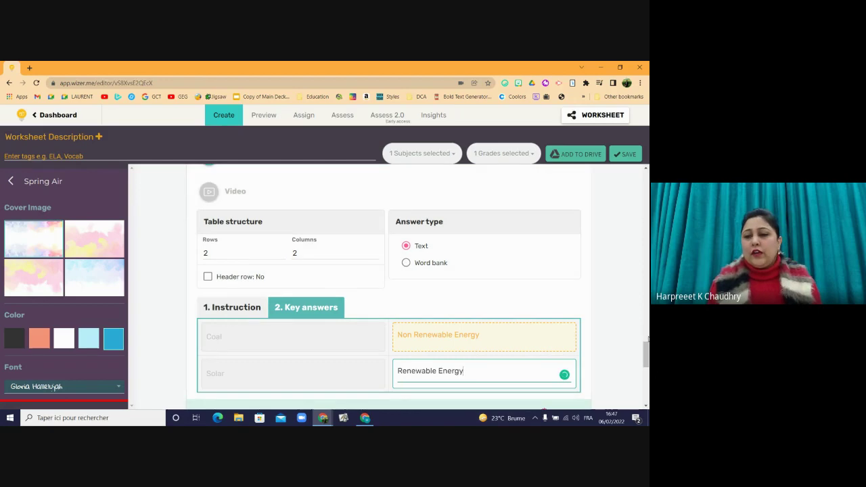
- Set the answer type to Word bank, finish the question and save the worksheet
drag(645, 352, 645, 354)
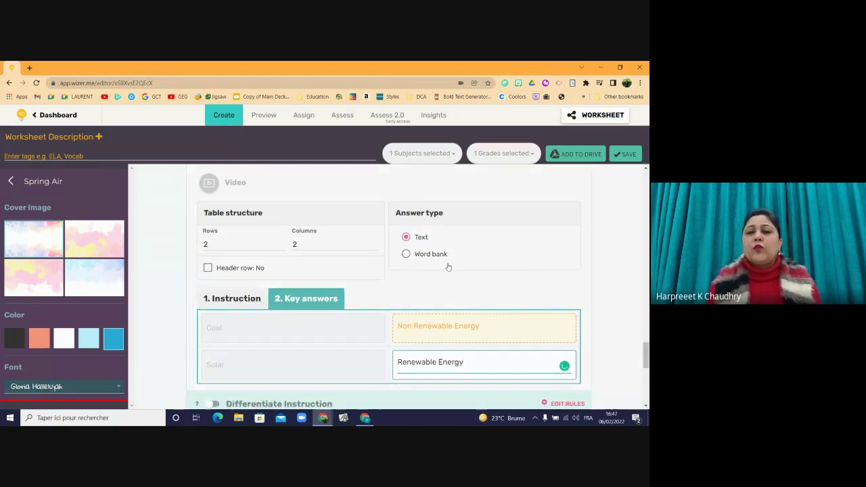
click(429, 255)
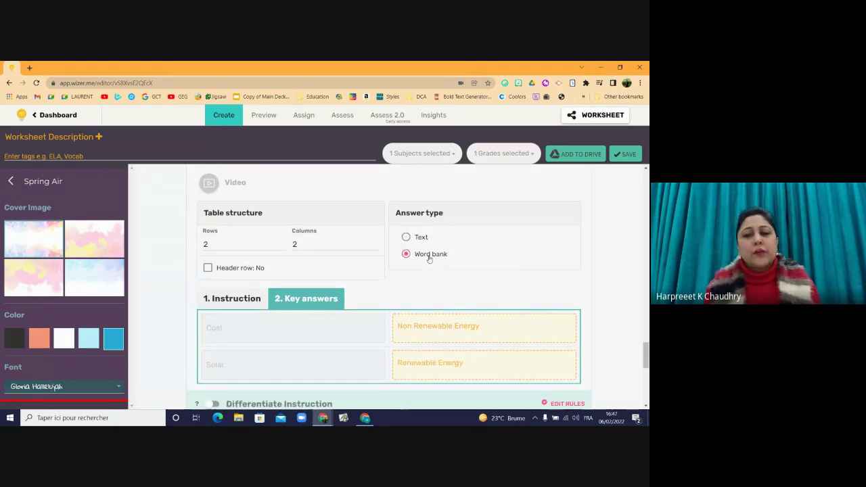
drag(646, 360, 646, 379)
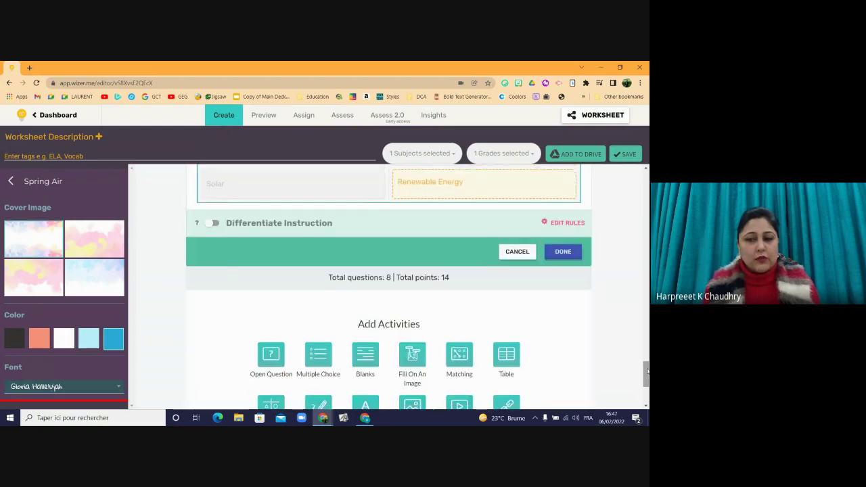
click(562, 252)
click(624, 154)
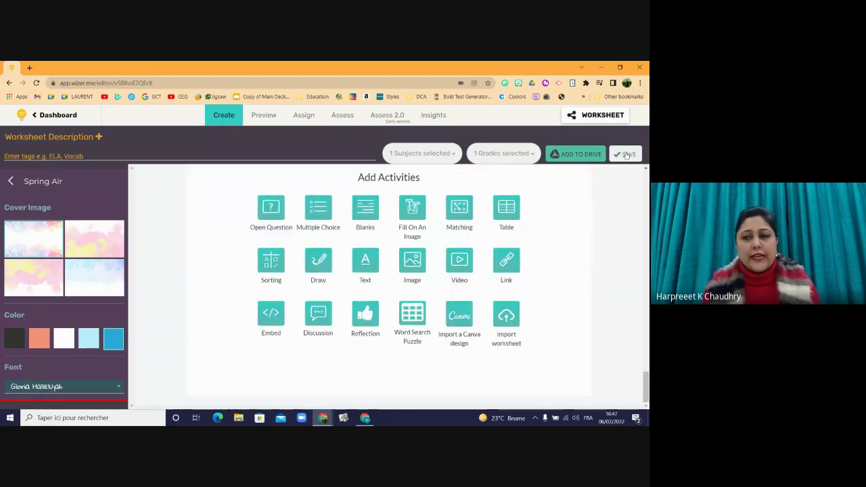
- In student preview, answer Coal with Non Renewable Energy and Solar with Renewable Energy
click(258, 117)
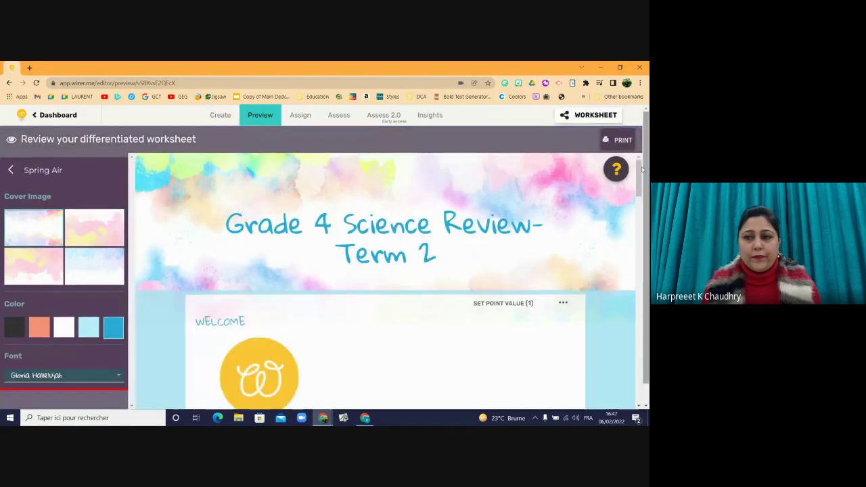
drag(644, 171, 621, 390)
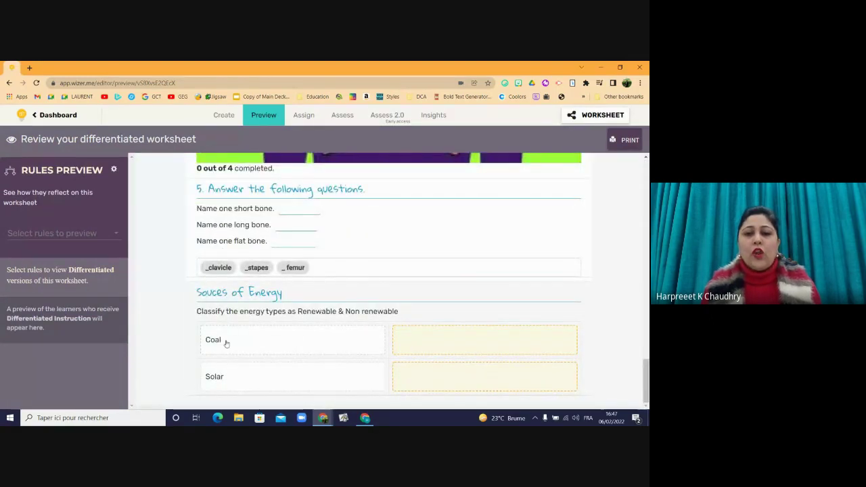
click(406, 341)
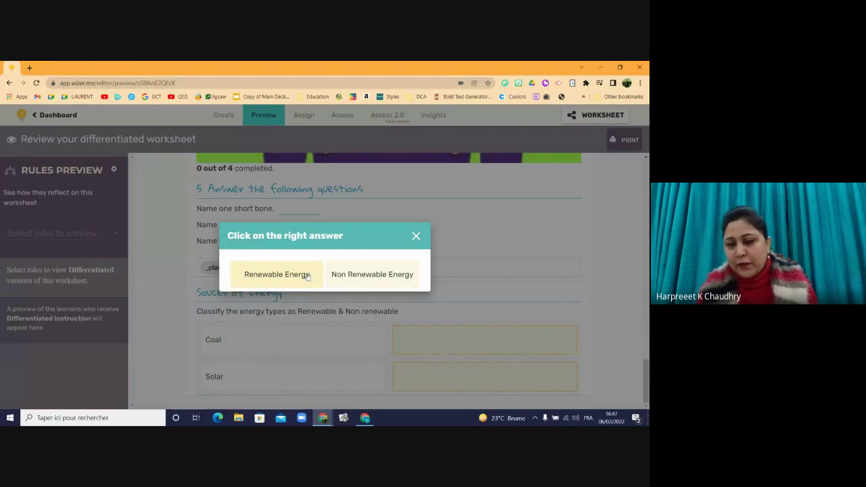
click(372, 273)
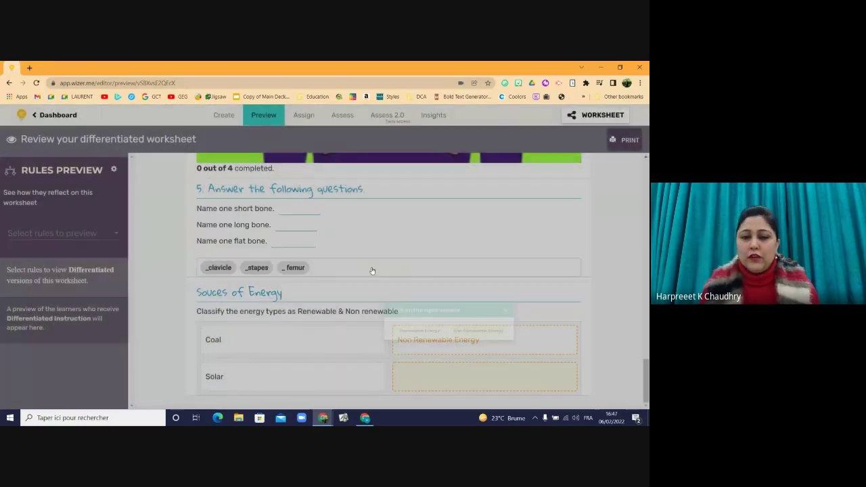
click(399, 376)
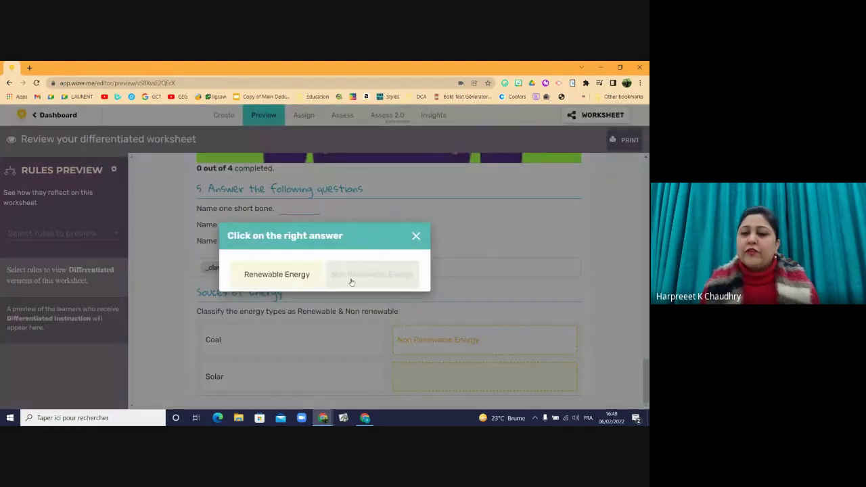
click(281, 278)
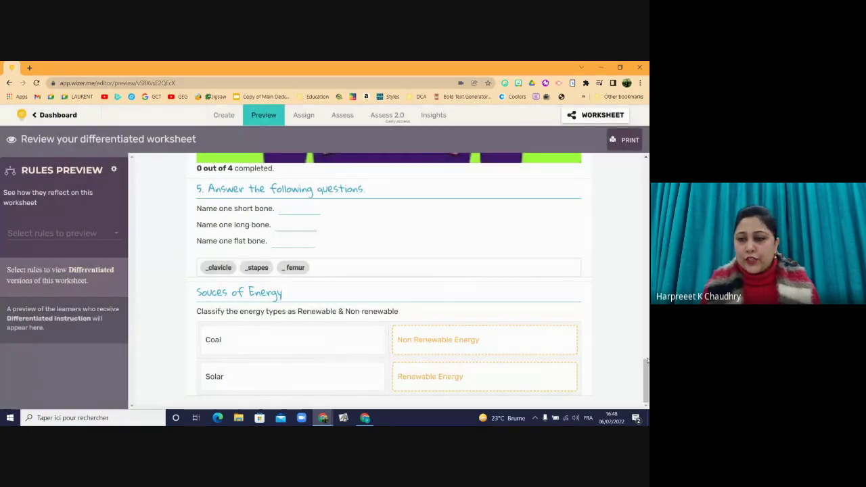
click(232, 117)
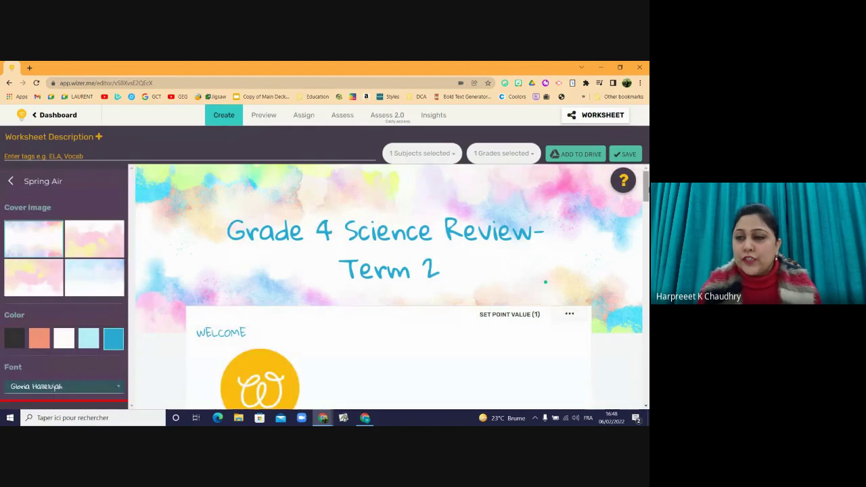
- Add a sorting activity titled 'Primary & Secondary Producers'
drag(646, 184, 638, 405)
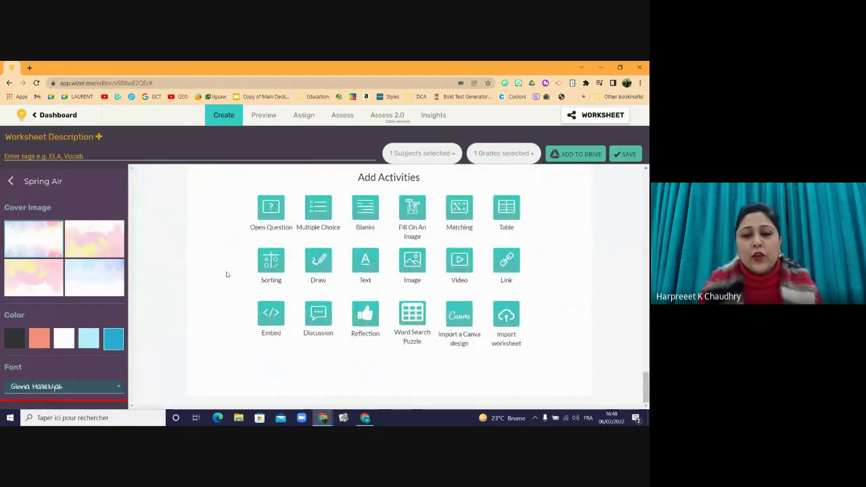
click(269, 264)
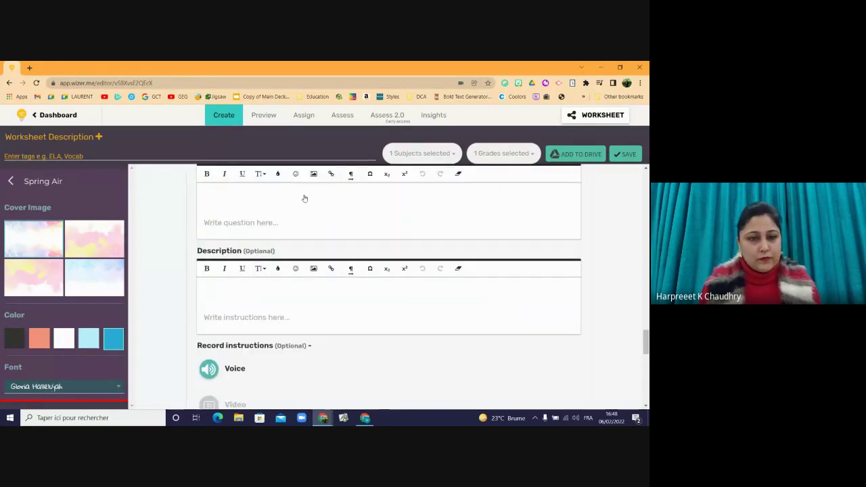
click(304, 196)
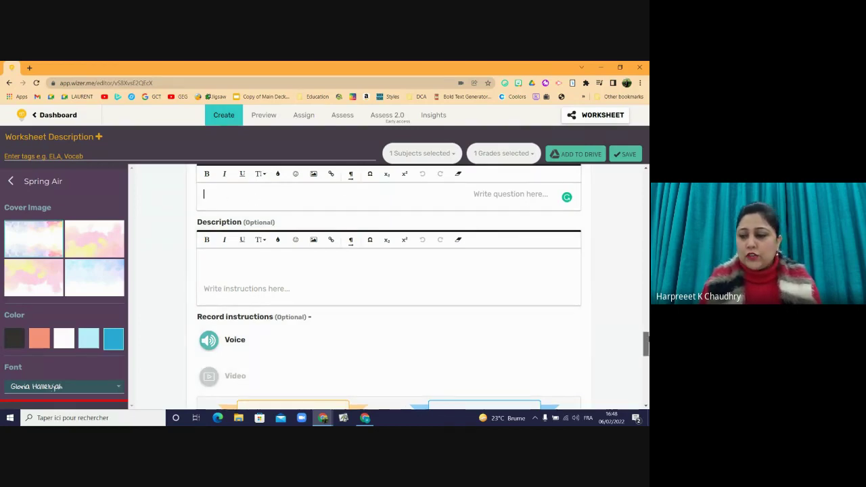
scroll(646, 343, up, 1)
text(Pr)
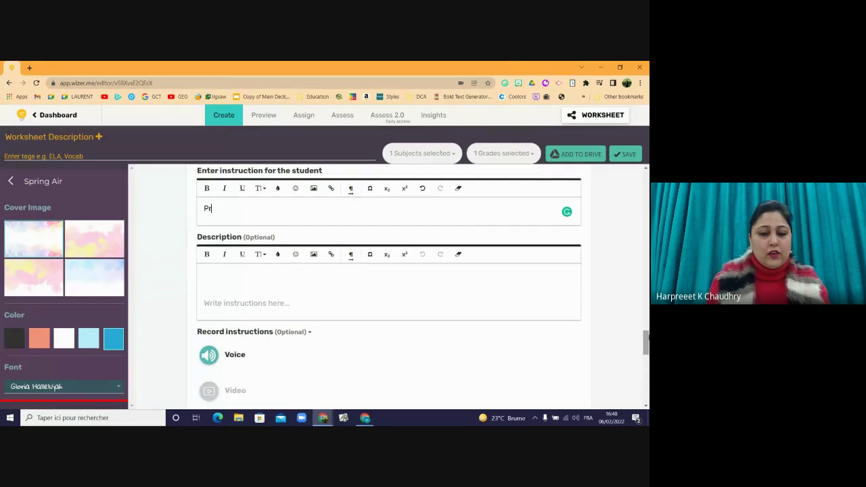
text(imary )
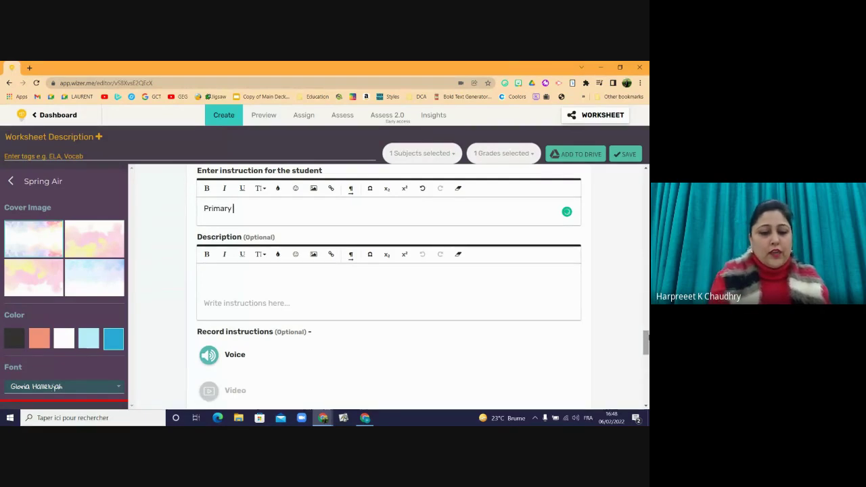
text(&)
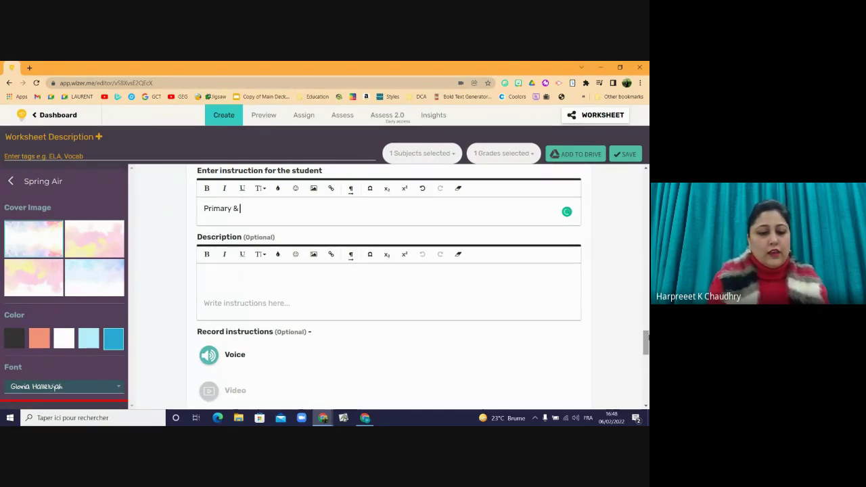
text( Secondar)
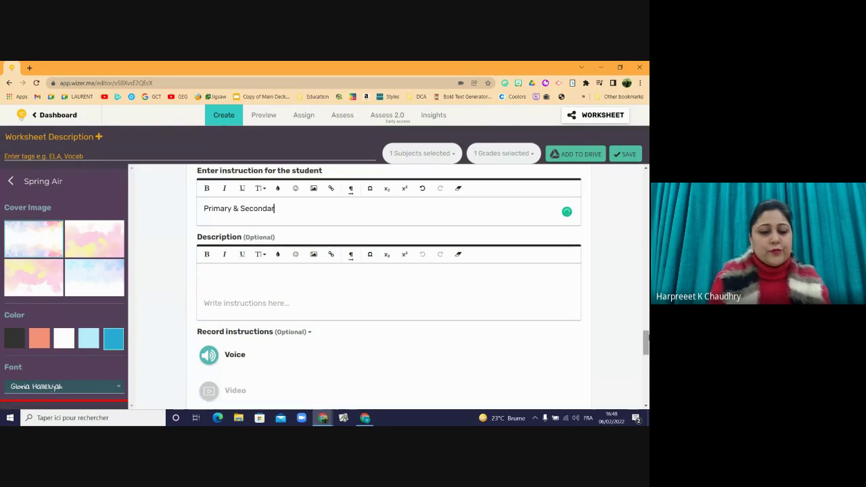
text(y Producers)
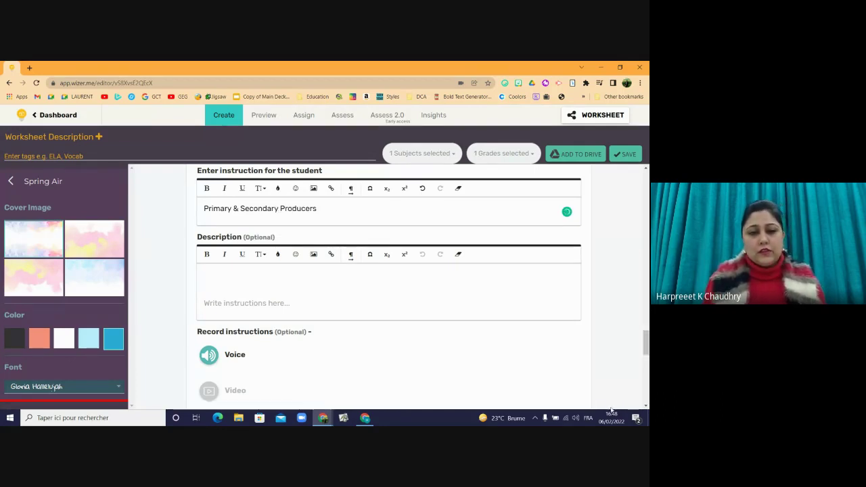
- Start the description 'Arrange the given names under their correct cate…'
click(487, 291)
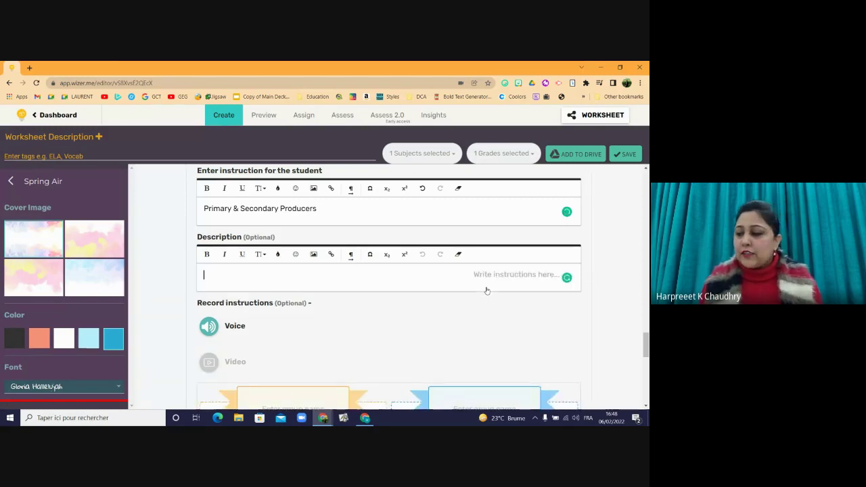
text(Arra)
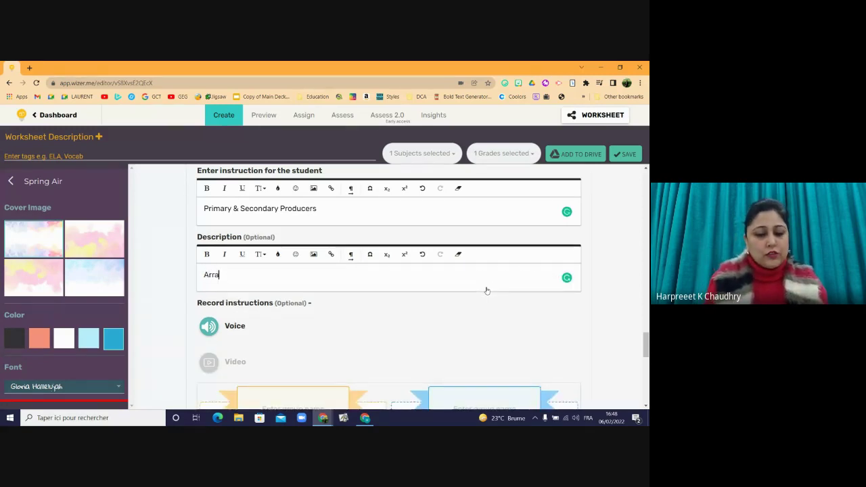
text(nge the gi)
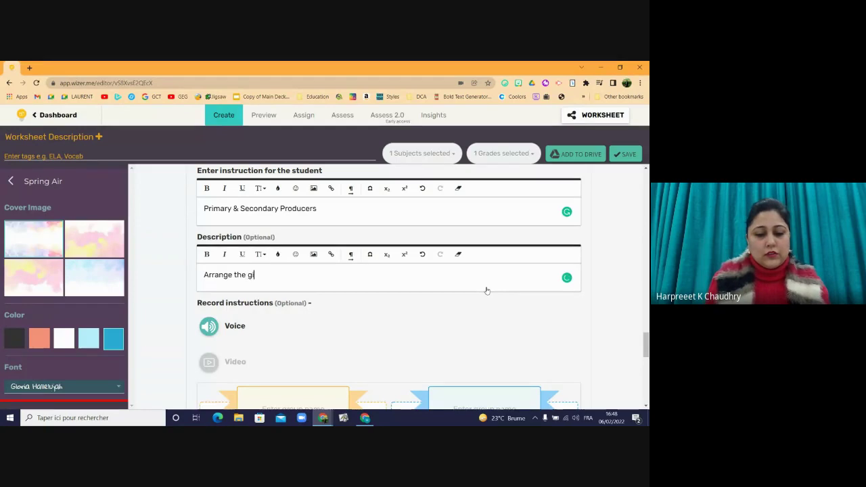
text(ven)
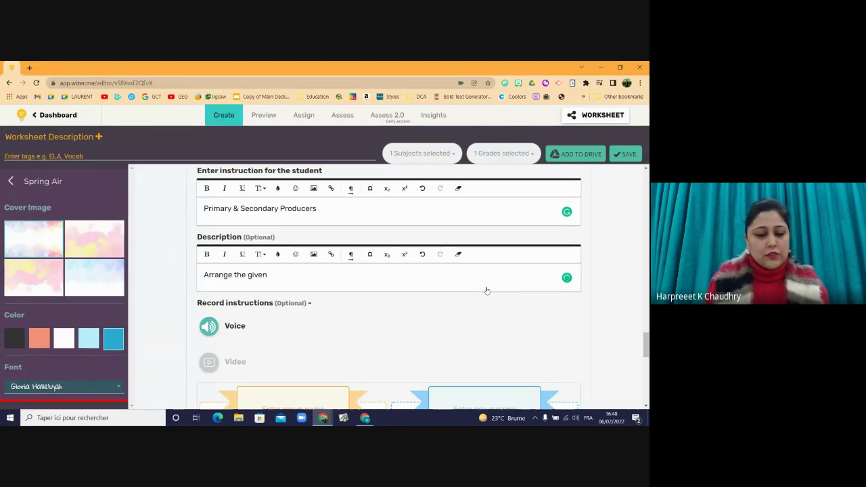
text( names un)
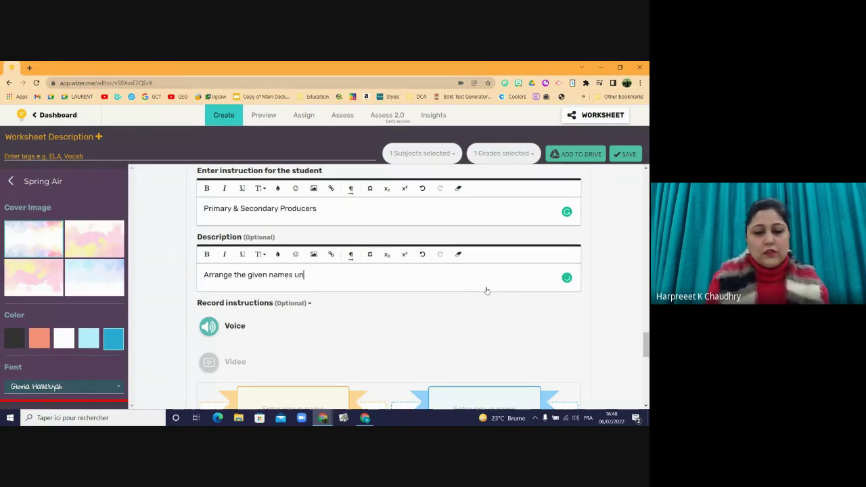
text(der th)
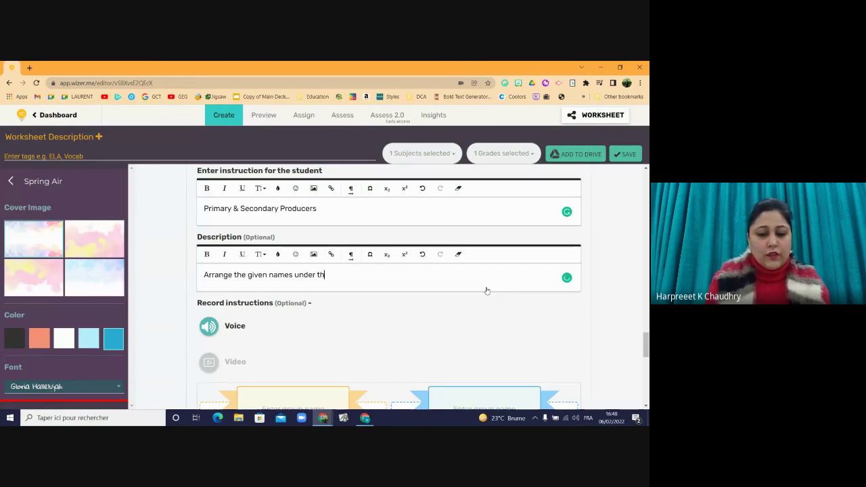
text(eir correct categories.)
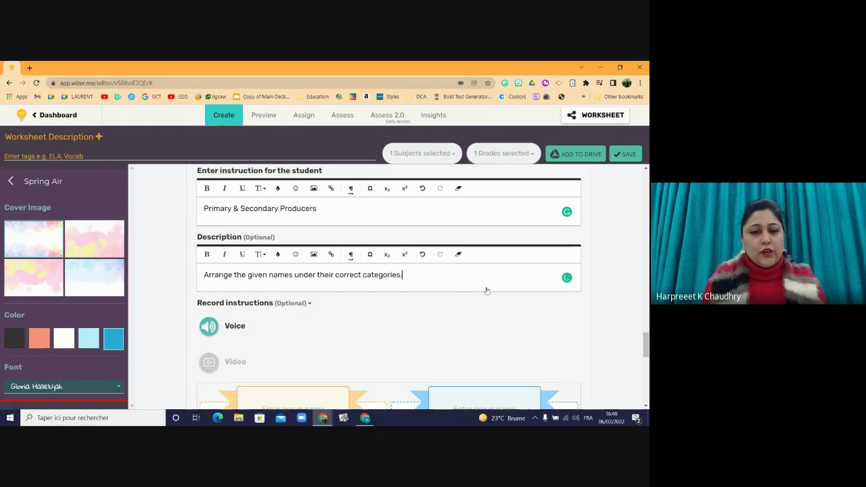
mouse_move(646, 345)
mouse_down()
mouse_move(642, 374)
mouse_move(643, 362)
mouse_up()
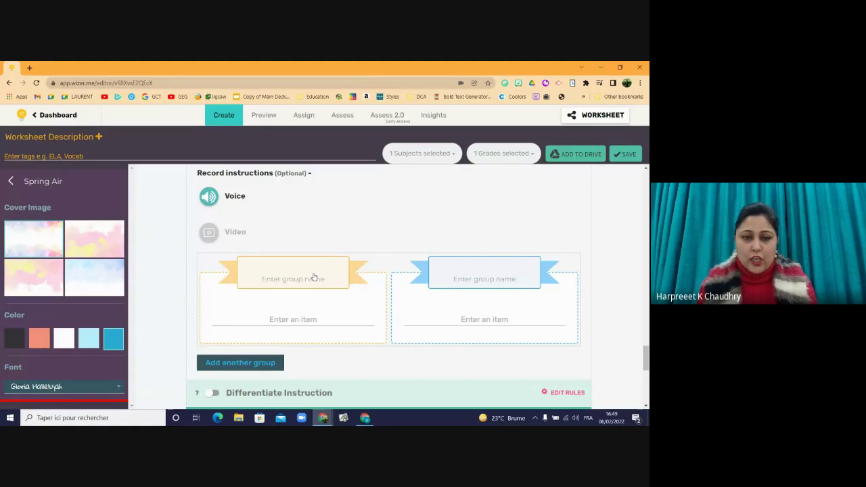
- Name the two groups Primary Producers and Secondary Producers
click(278, 272)
text(Primary)
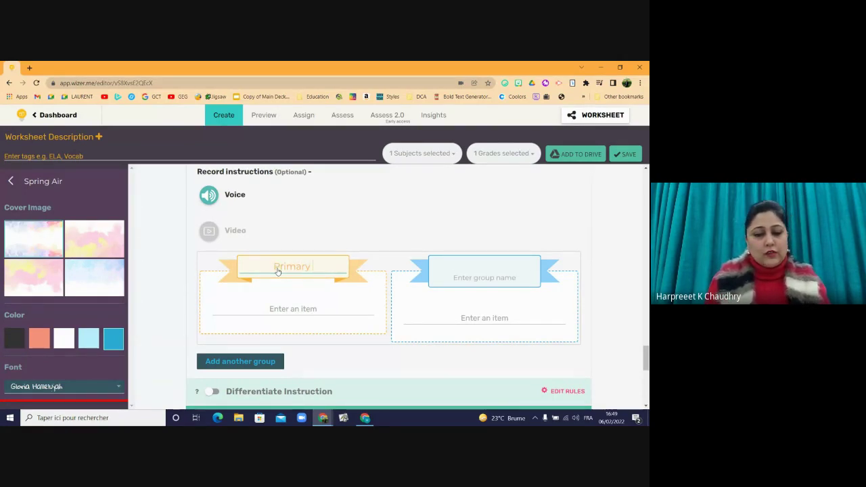
text( Producers)
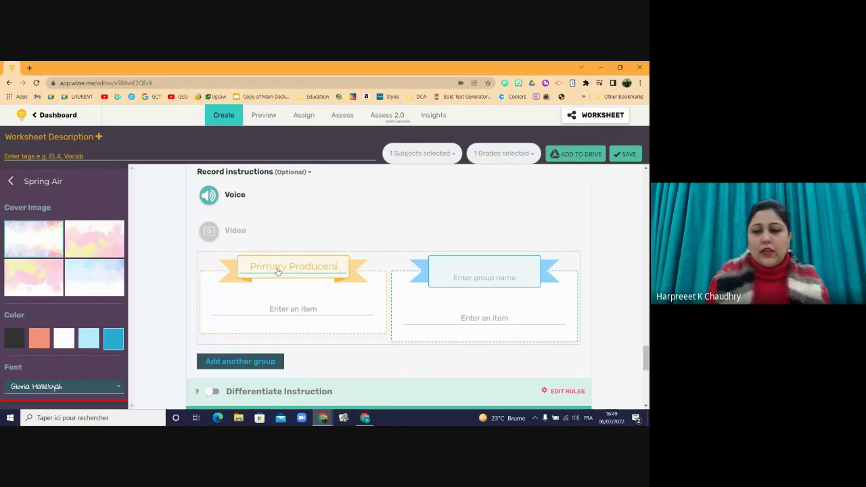
click(449, 265)
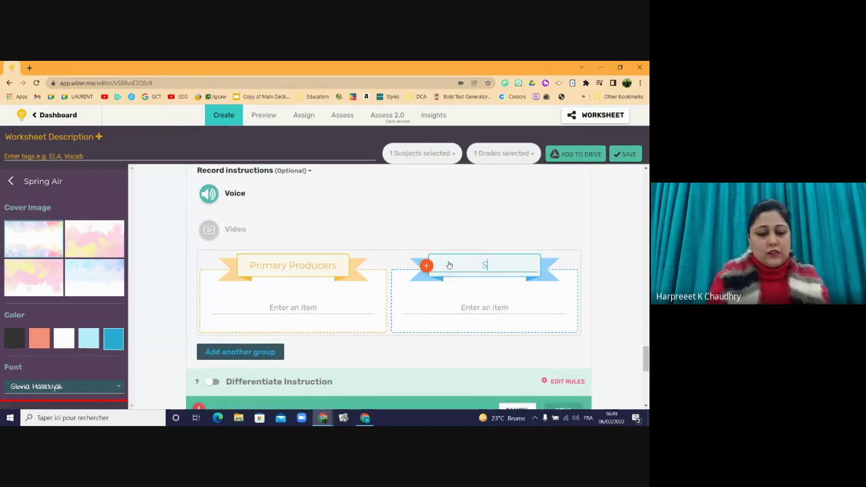
text(Secondary )
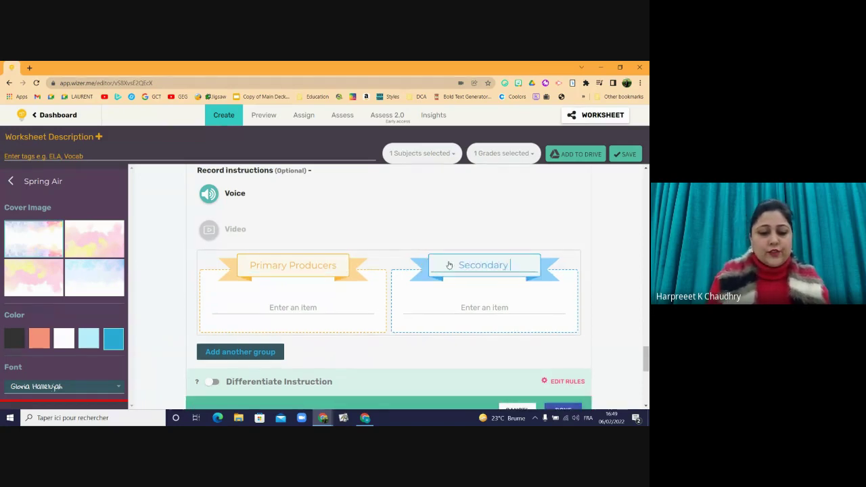
text(Producers)
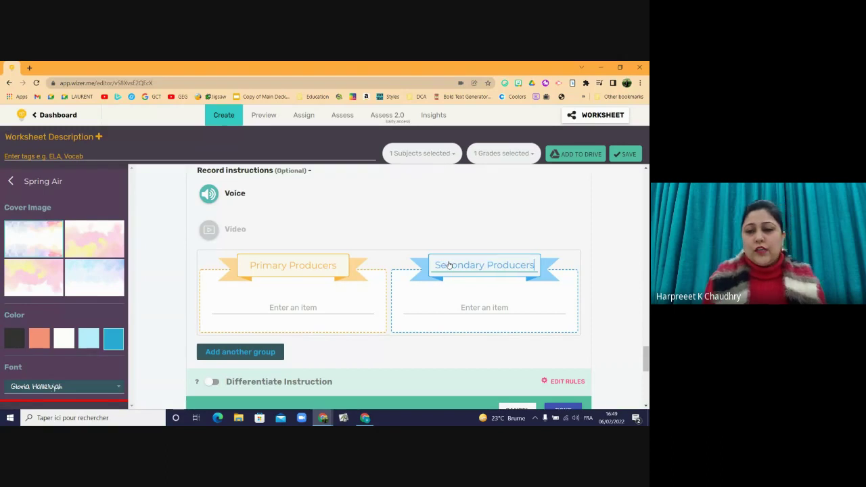
click(335, 296)
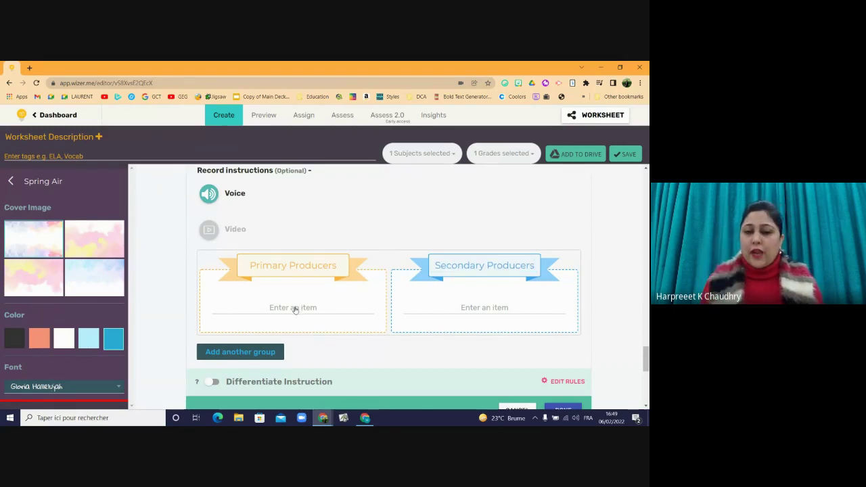
- Fill Primary Producers with Green plants, fungi, algae, lichens and moss
scroll(494, 271, down, 3)
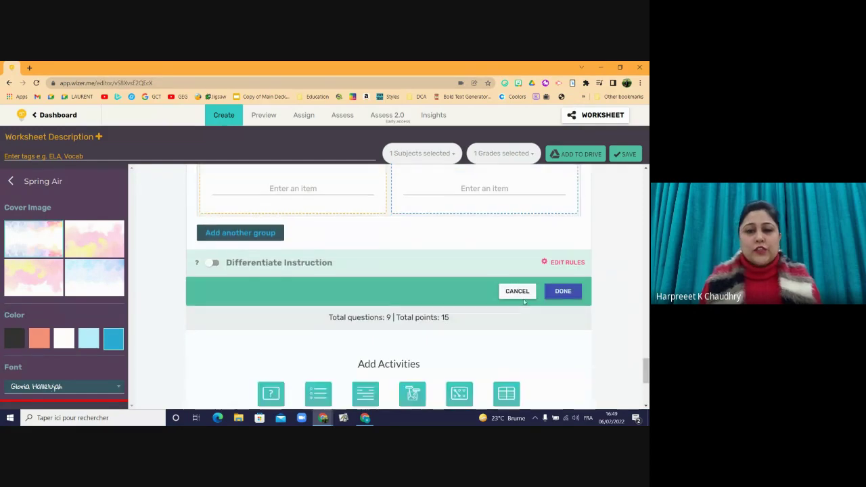
double_click(305, 191)
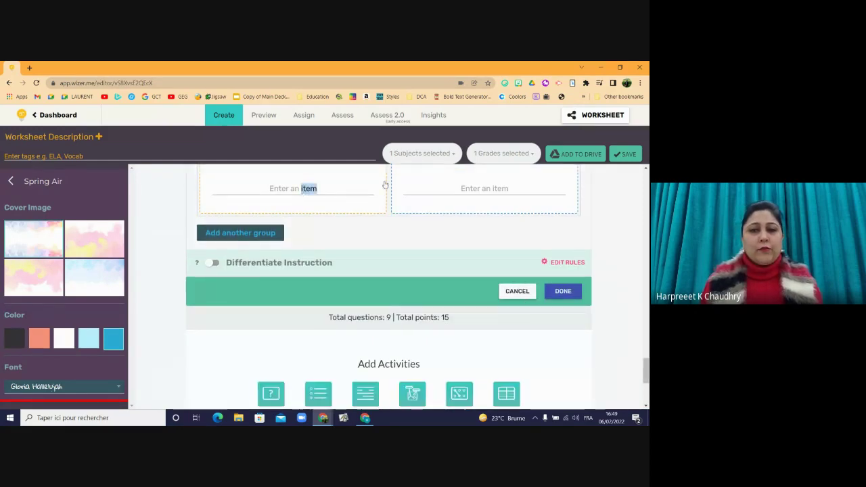
click(351, 184)
click(338, 186)
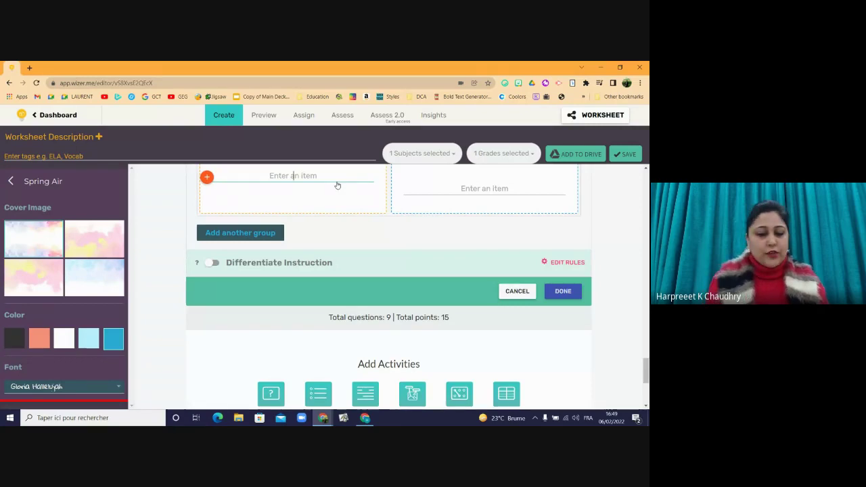
text(Green plats)
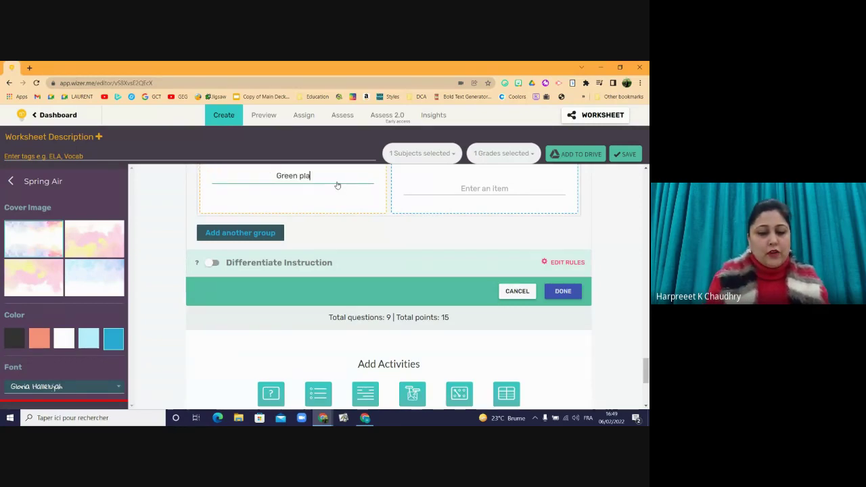
key(BackSpace)
key(BackSpace)
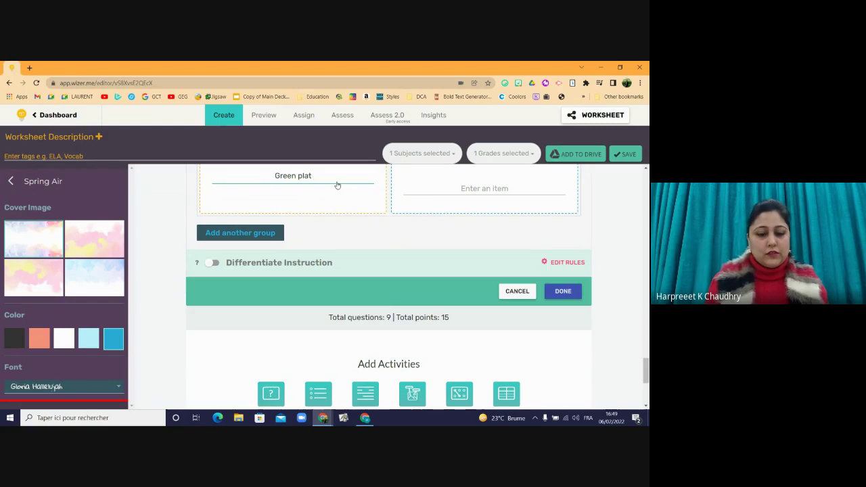
text(nts)
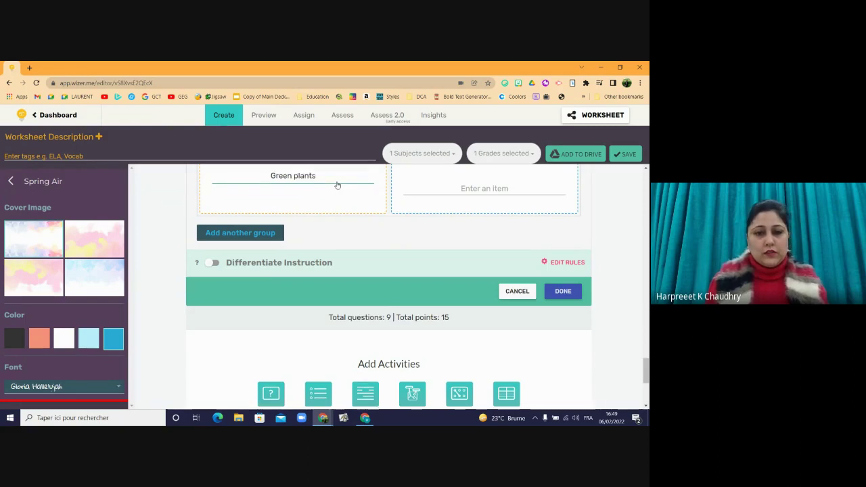
key(Return)
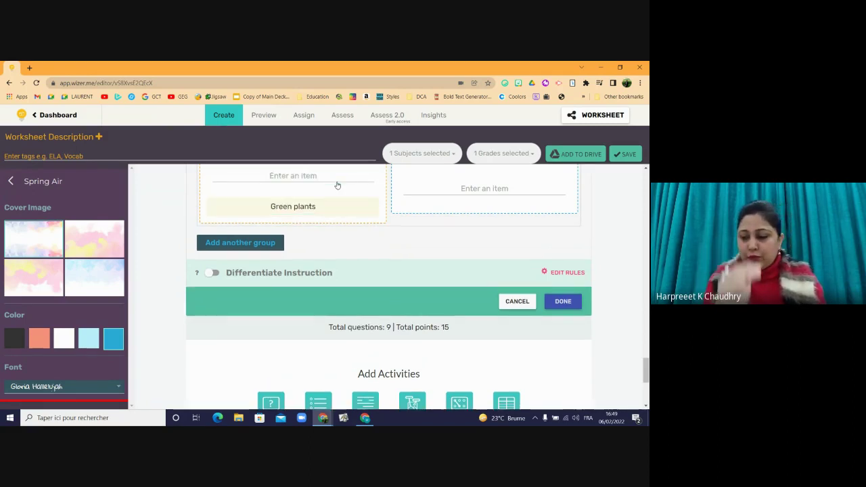
text(fungi)
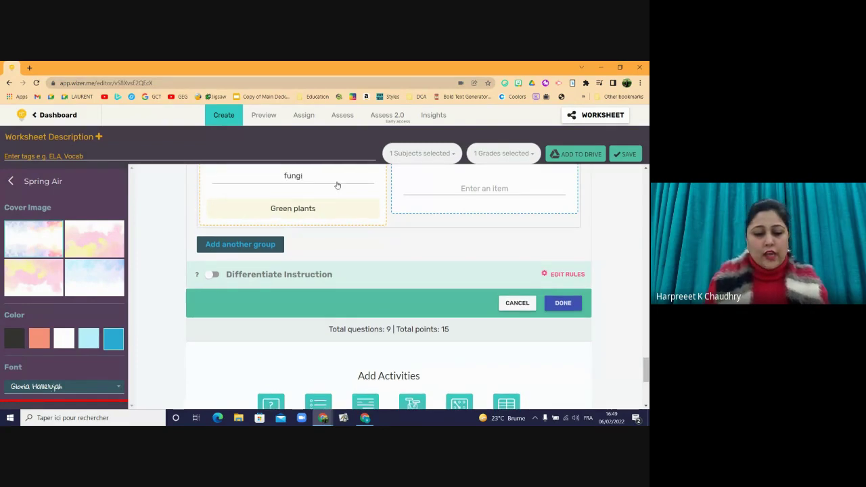
key(Return)
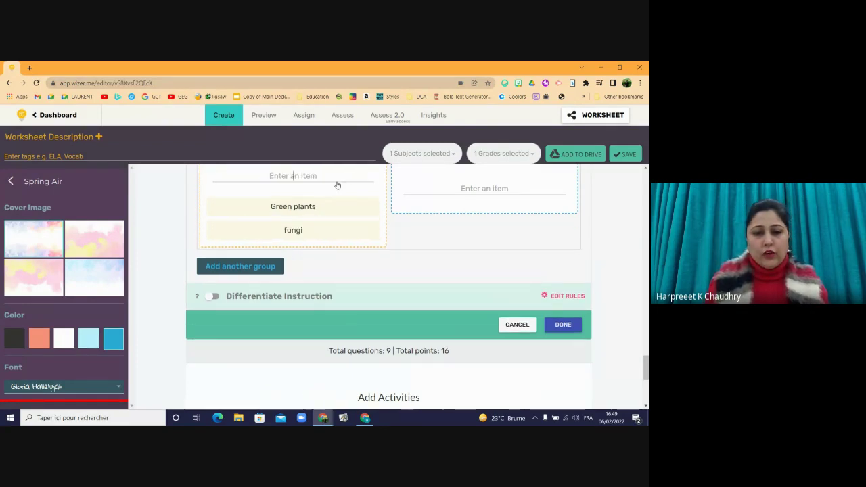
text(algae)
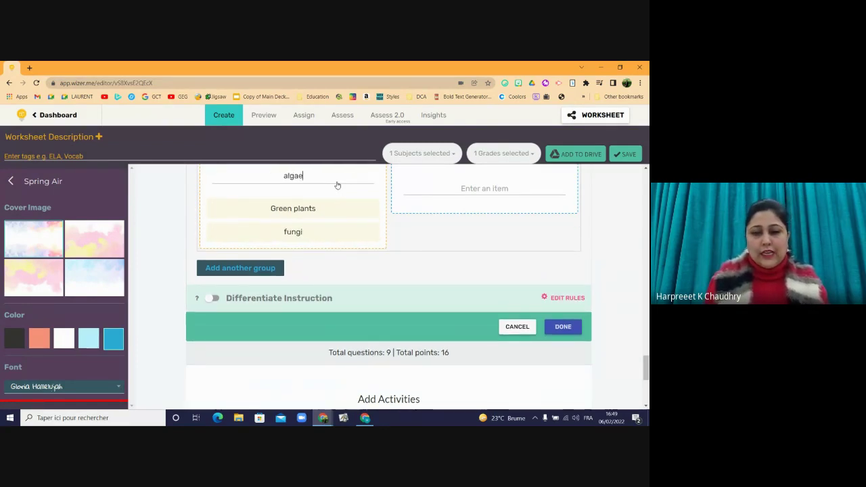
key(Return)
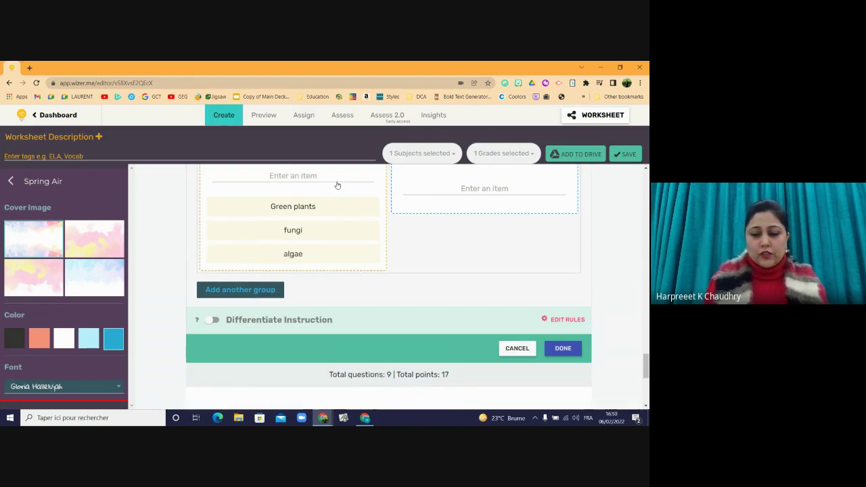
text(lichens)
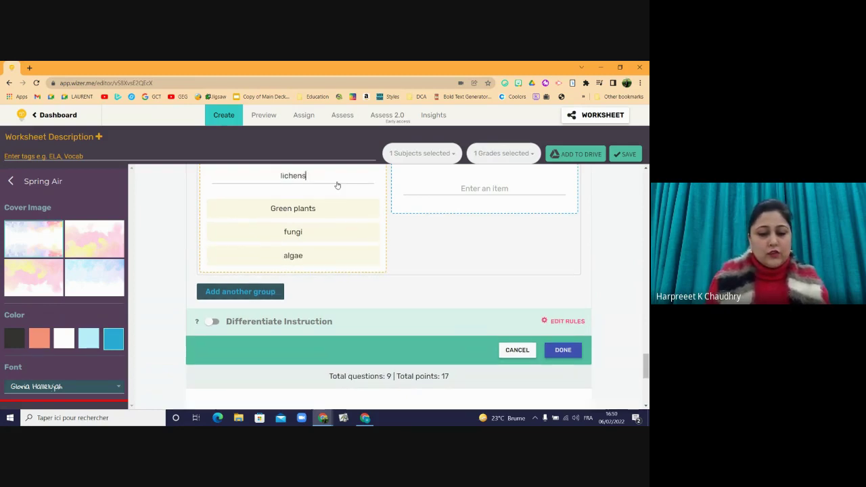
key(Return)
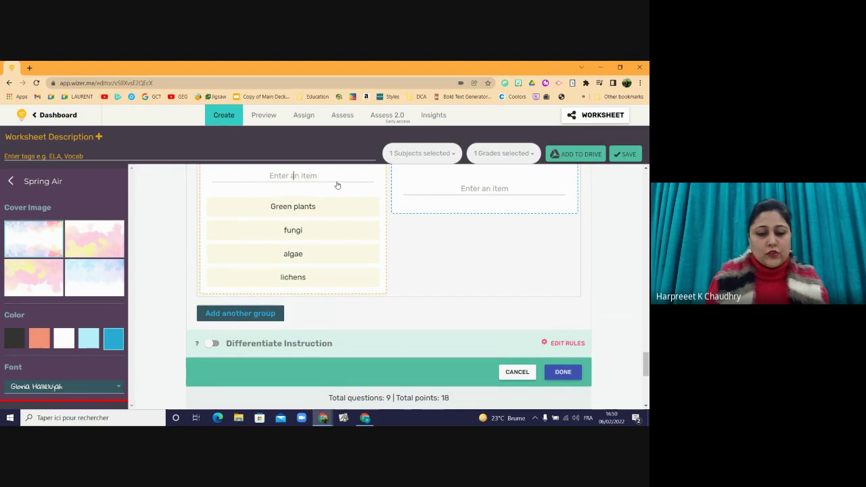
text(moss)
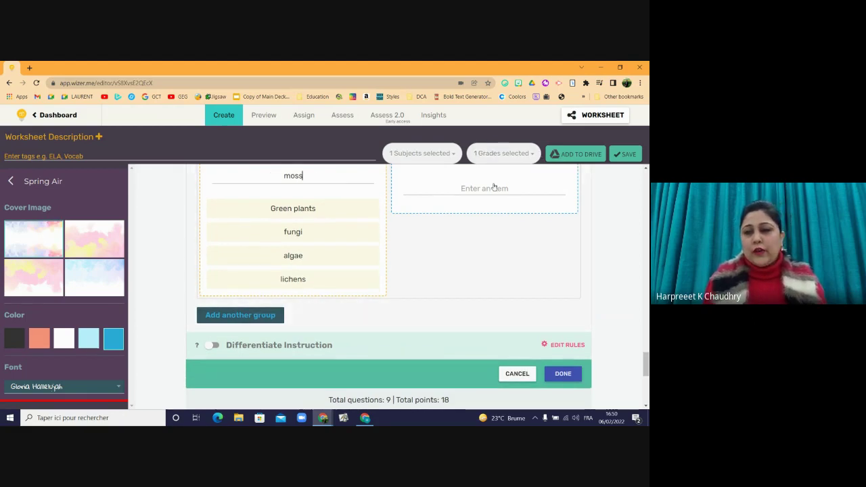
- Fill Secondary Producers with frogs, goats, mice, piranhas and hyenas
click(494, 188)
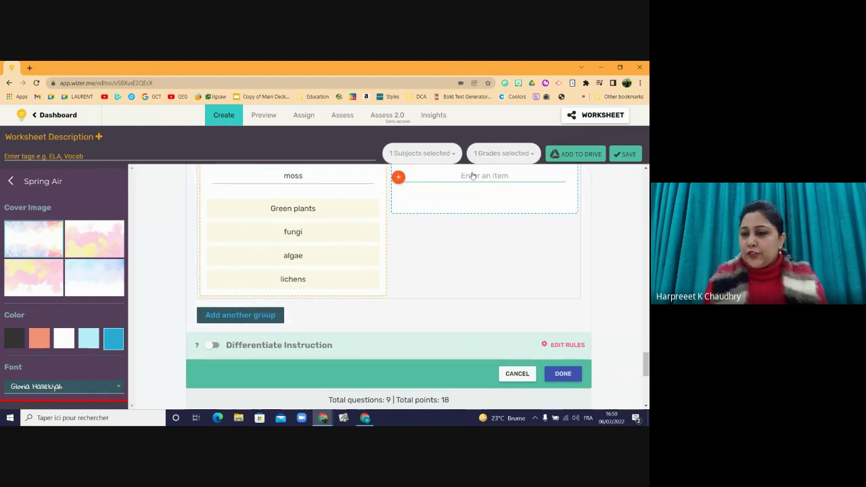
text(frogs)
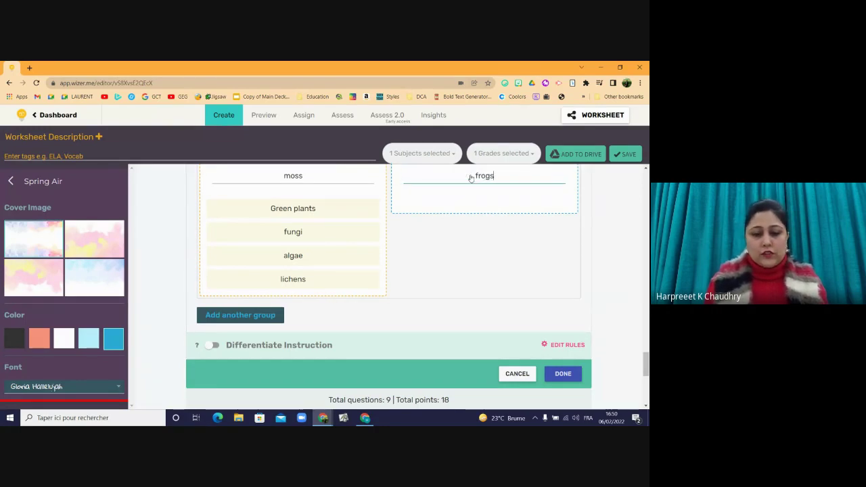
key(Return)
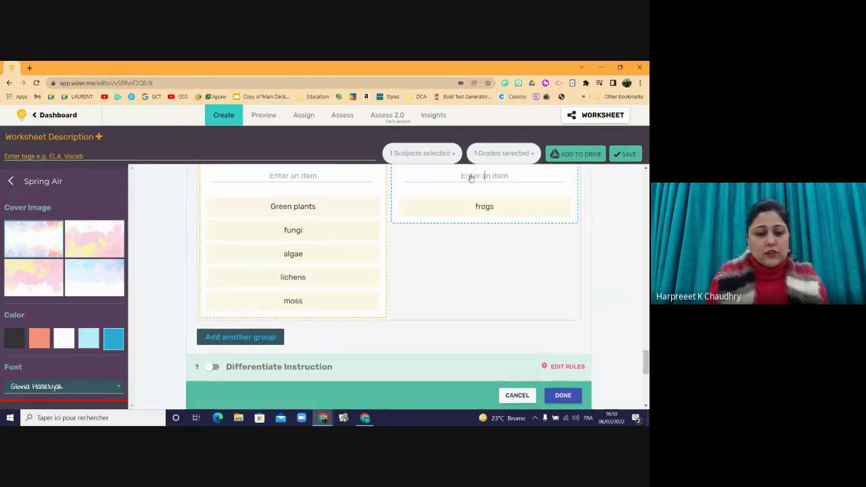
text(goats)
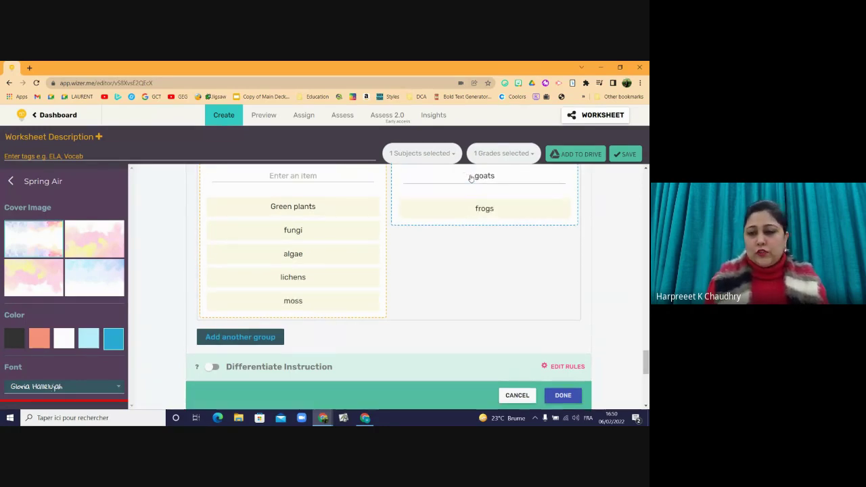
key(Return)
text(mice)
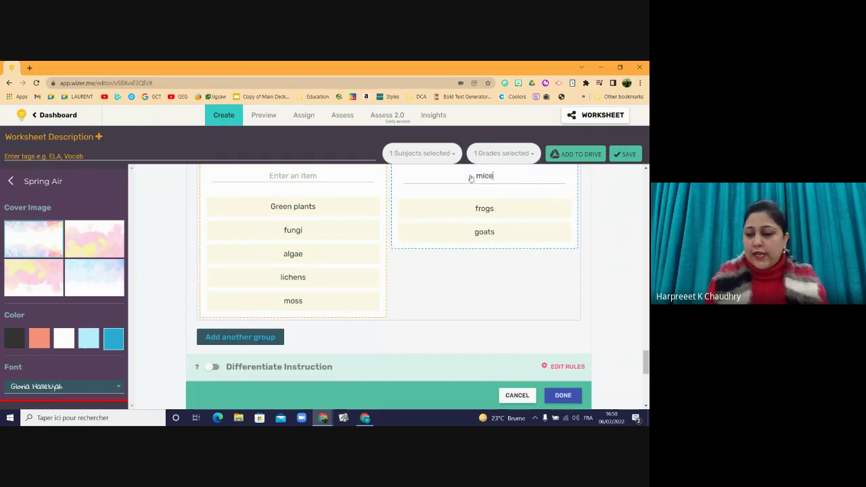
key(Return)
text(p)
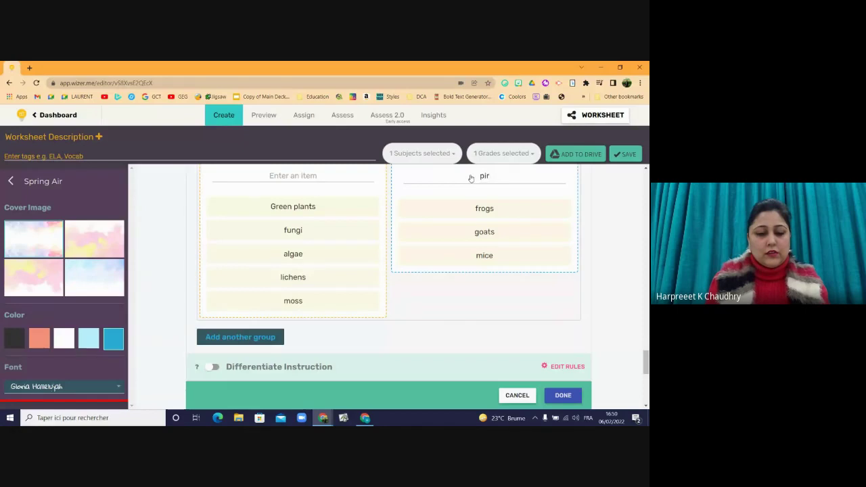
text(iran)
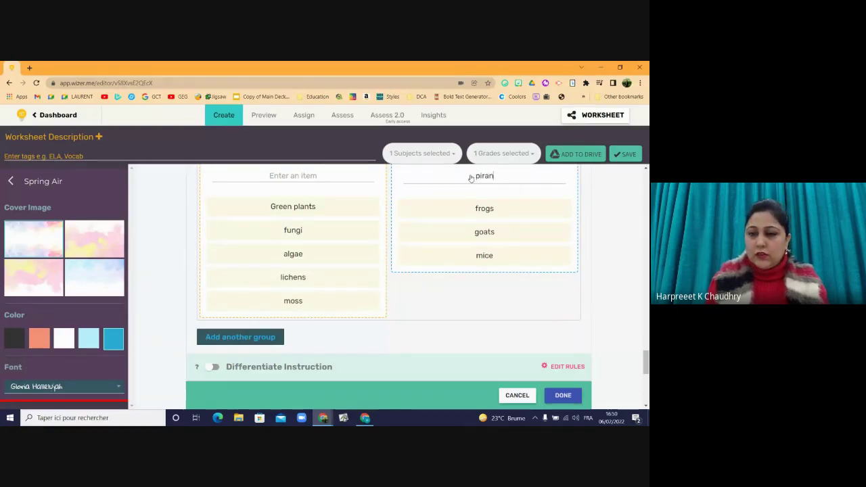
text(has)
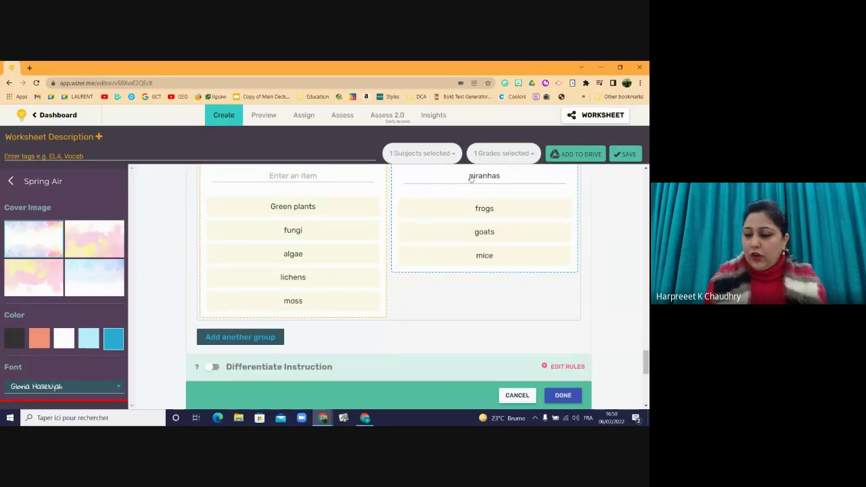
key(Return)
text(hye)
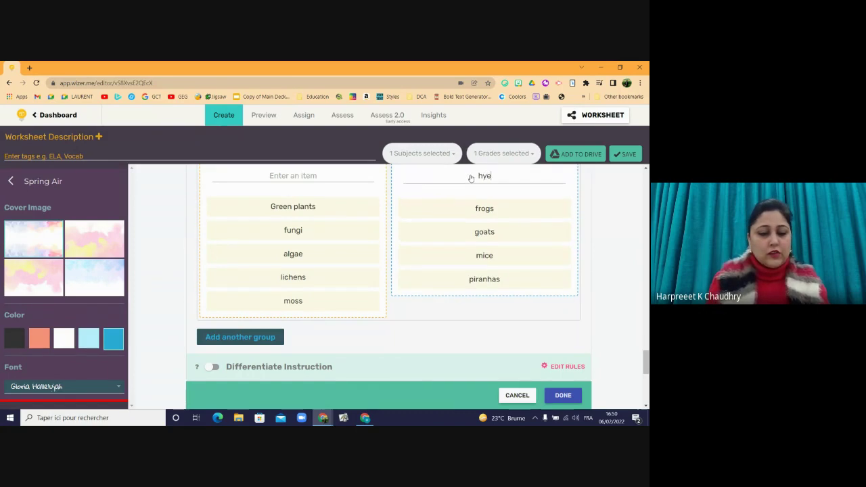
text(nas)
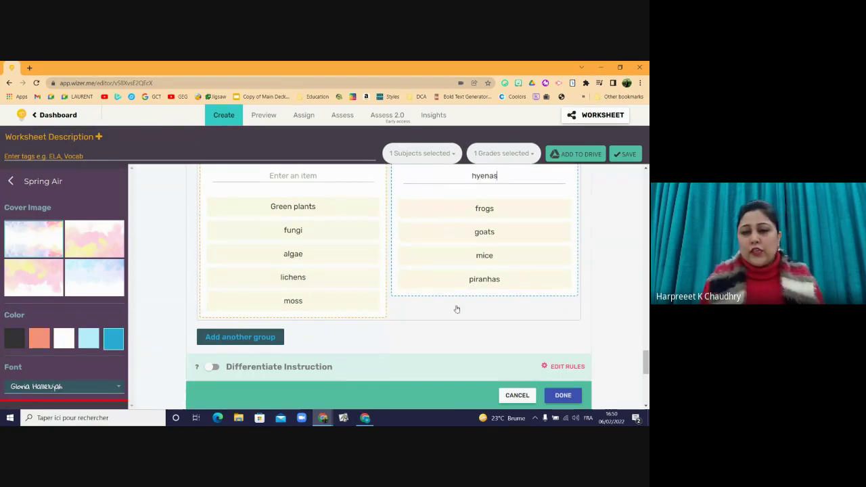
- Save the finished sorting activity and preview the worksheet as students see it
click(563, 396)
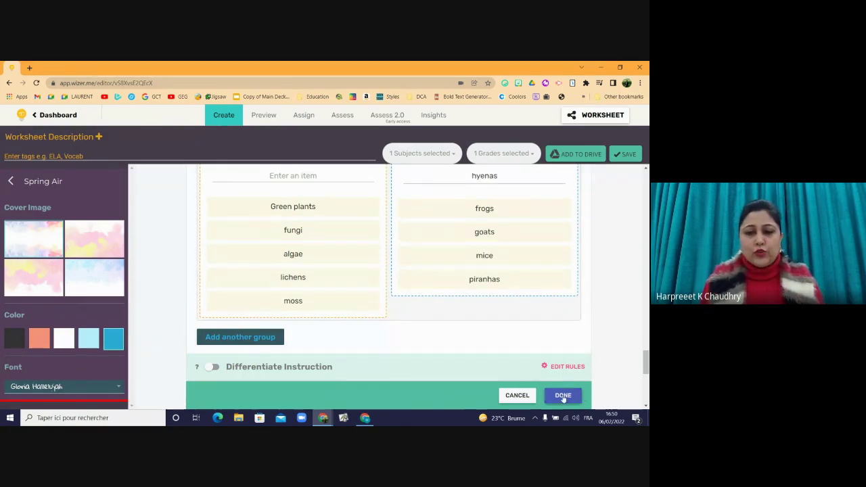
click(263, 117)
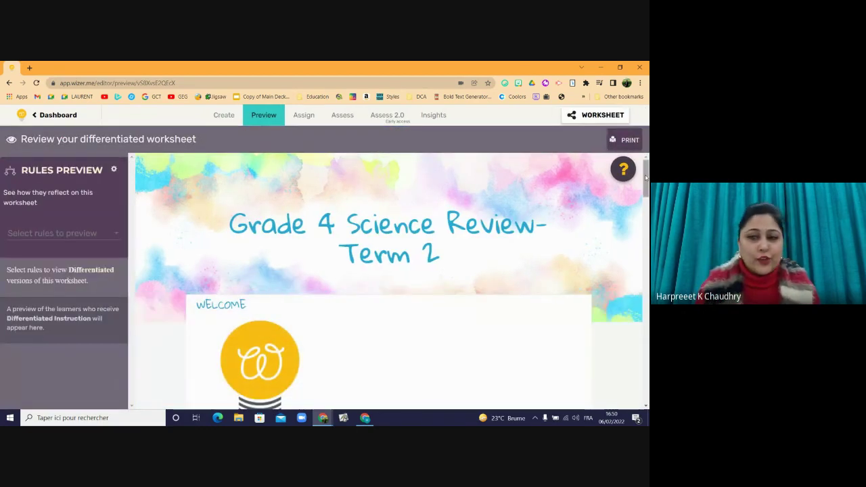
drag(645, 177, 632, 356)
scroll(632, 356, down, 3)
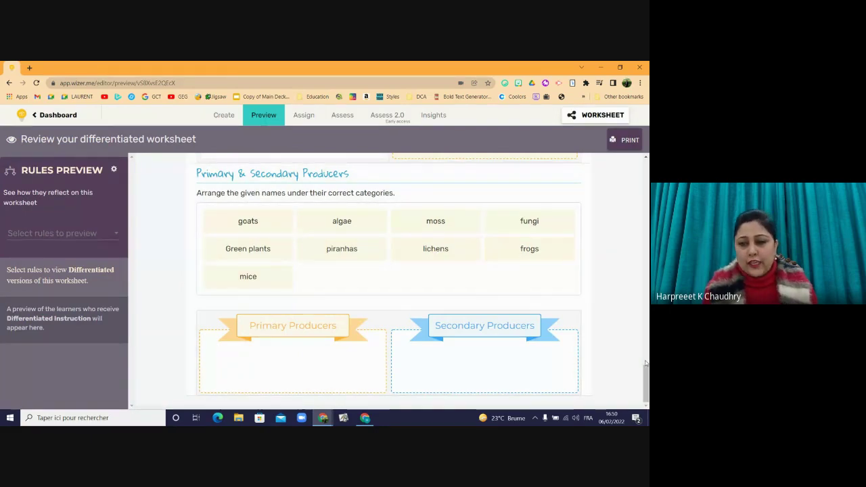
- In the preview, sort algae and fungi into Primary Producers
drag(332, 223, 289, 332)
click(319, 231)
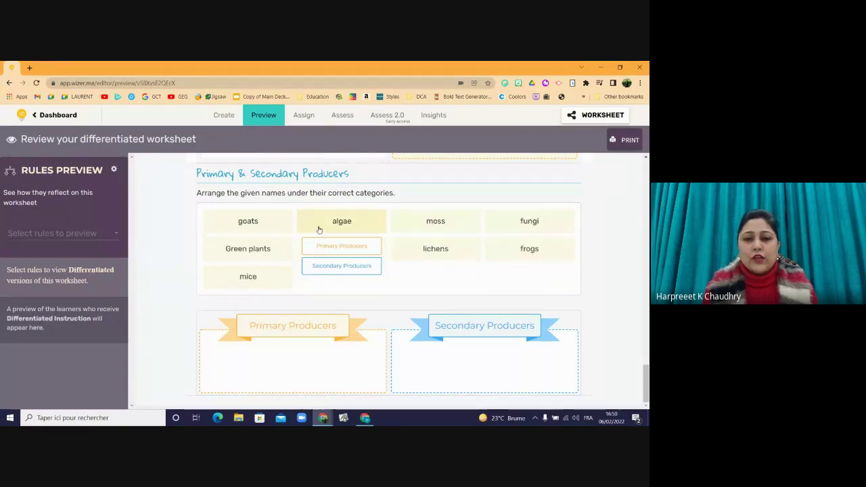
click(320, 230)
click(323, 229)
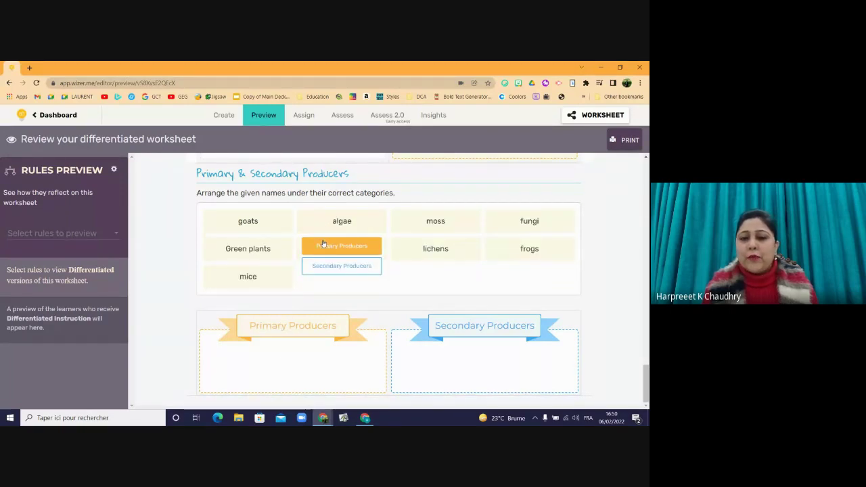
click(323, 246)
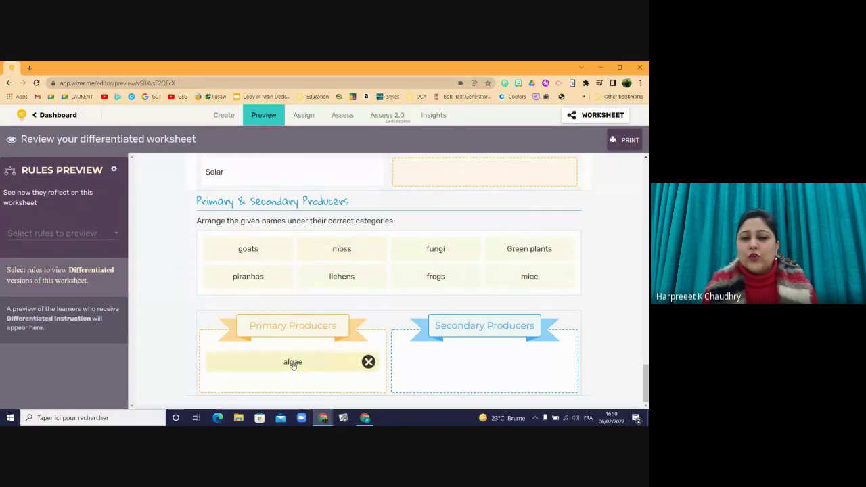
click(443, 256)
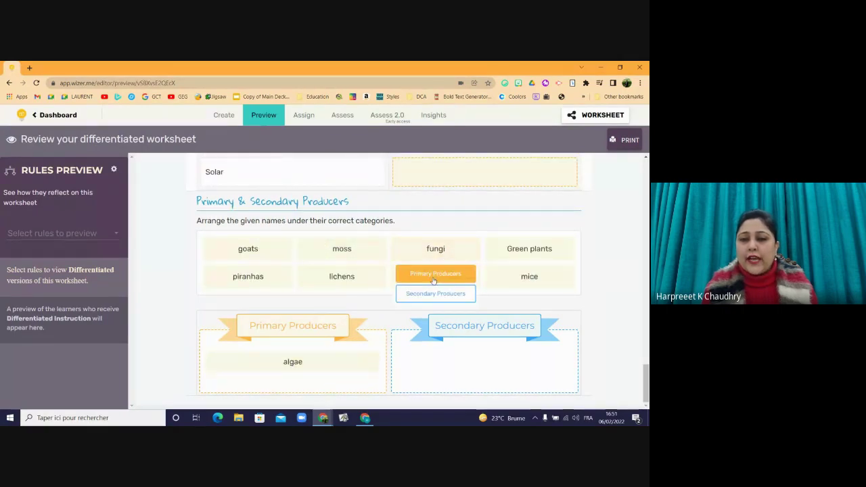
click(436, 274)
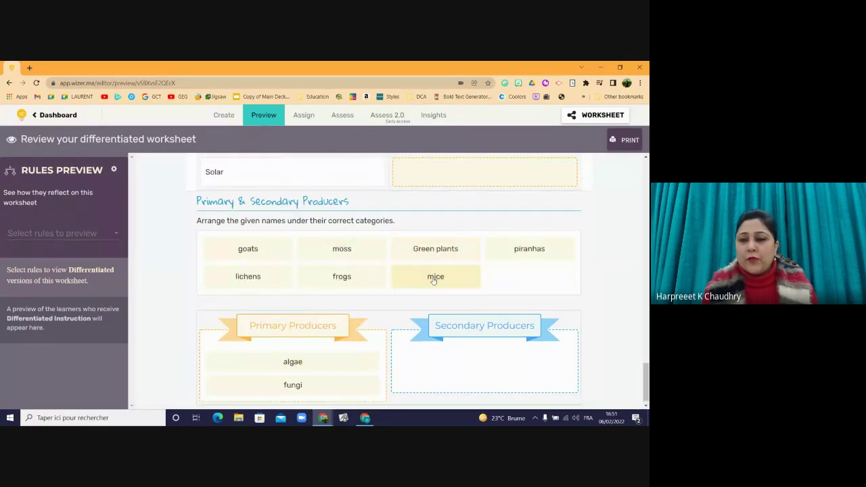
- Sort frogs and mice into Secondary Producers, then return to the Create editor
click(349, 276)
click(342, 323)
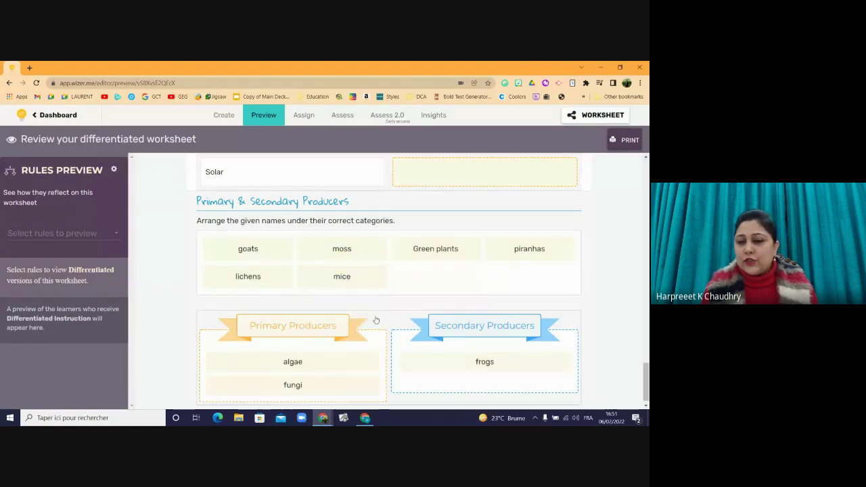
click(332, 276)
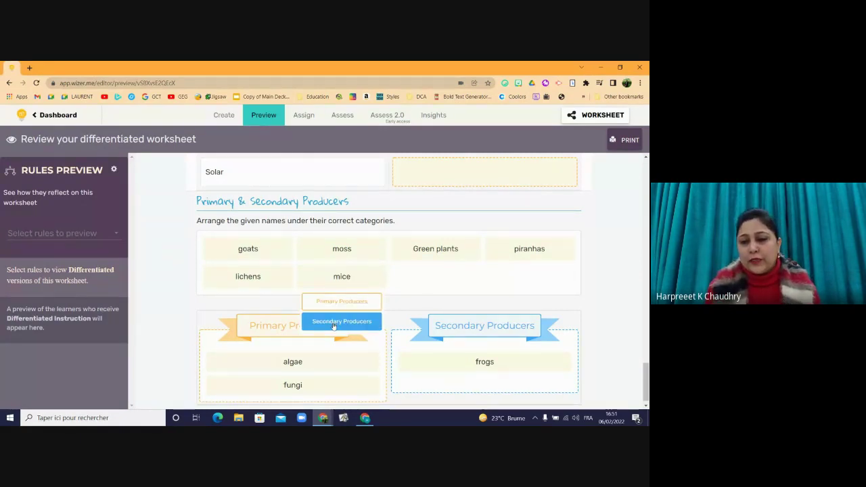
click(341, 322)
scroll(413, 187, down, 1)
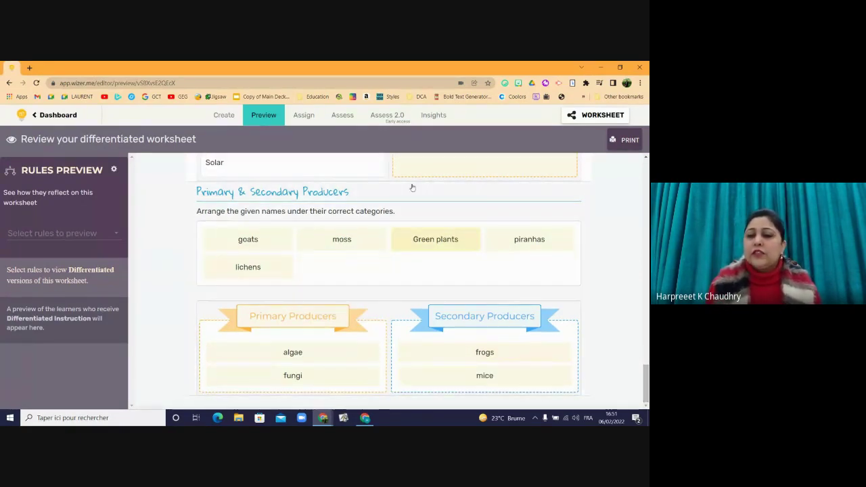
click(235, 117)
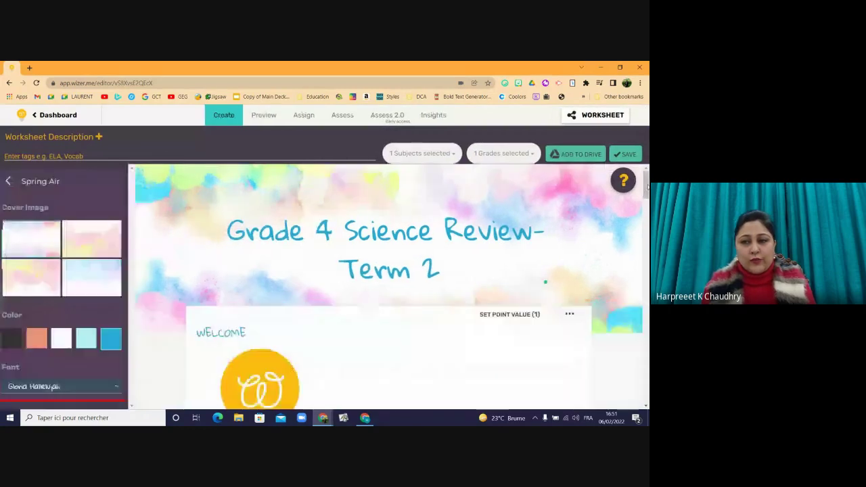
- Add a Draw activity titled 'Circle the sources of light.'
drag(645, 183, 635, 392)
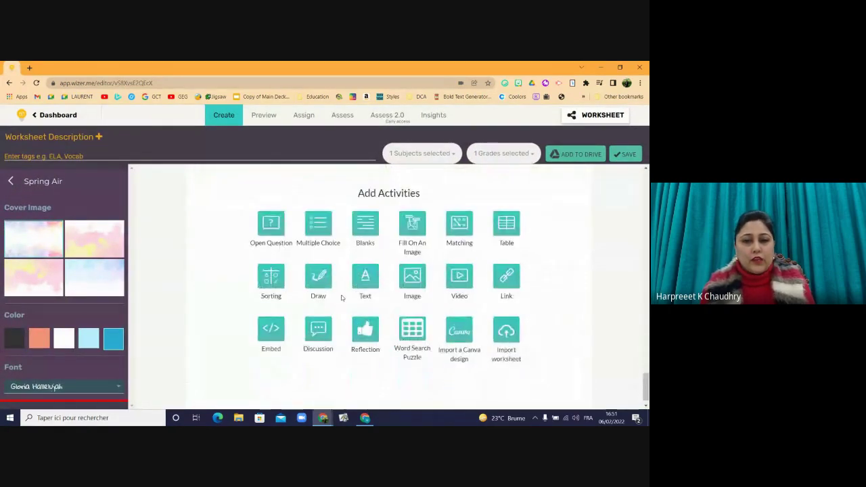
click(369, 330)
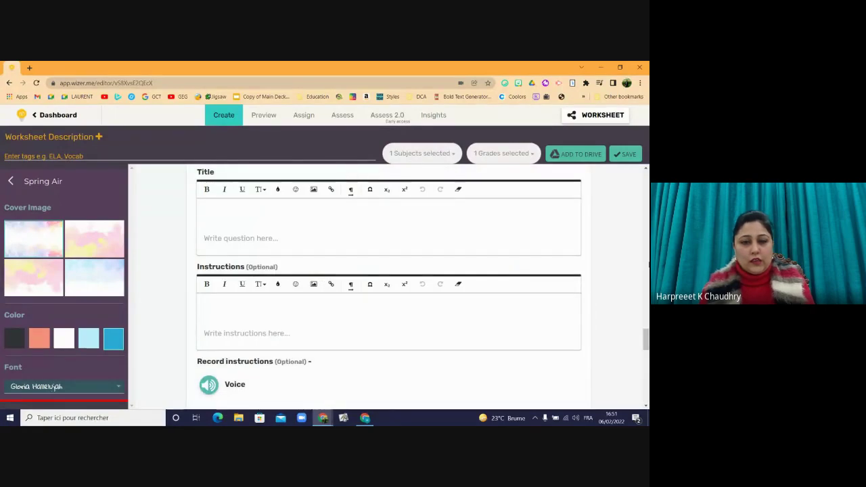
mouse_move(646, 335)
mouse_down()
mouse_move(647, 343)
mouse_move(647, 330)
mouse_up()
scroll(647, 329, down, 1)
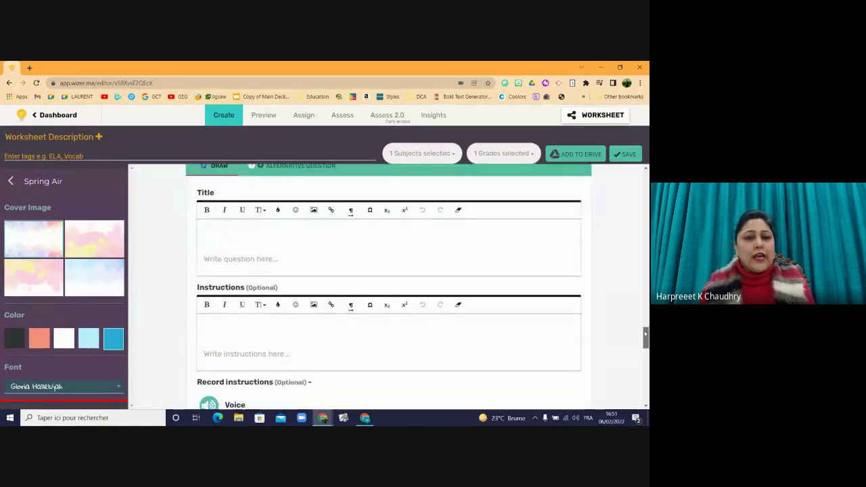
click(375, 223)
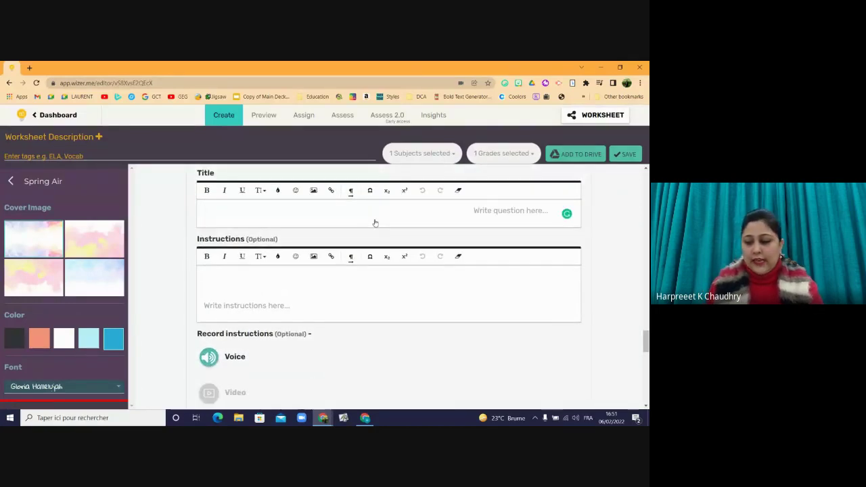
text(Circ)
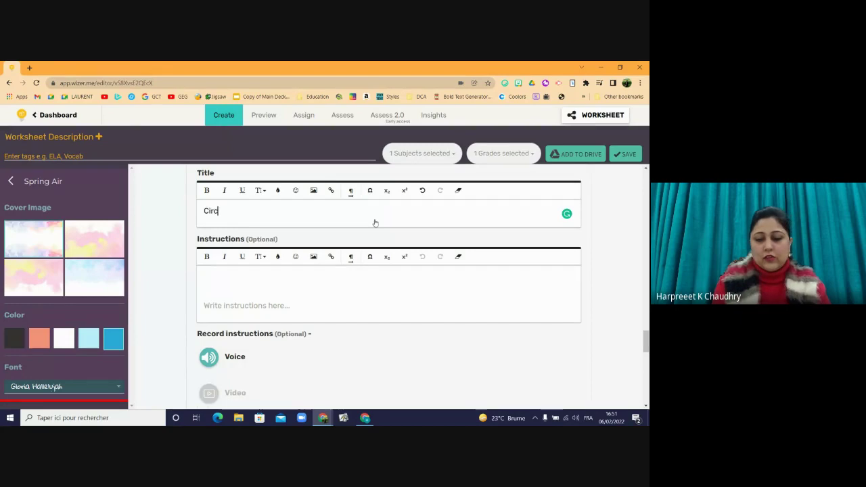
text(le the s)
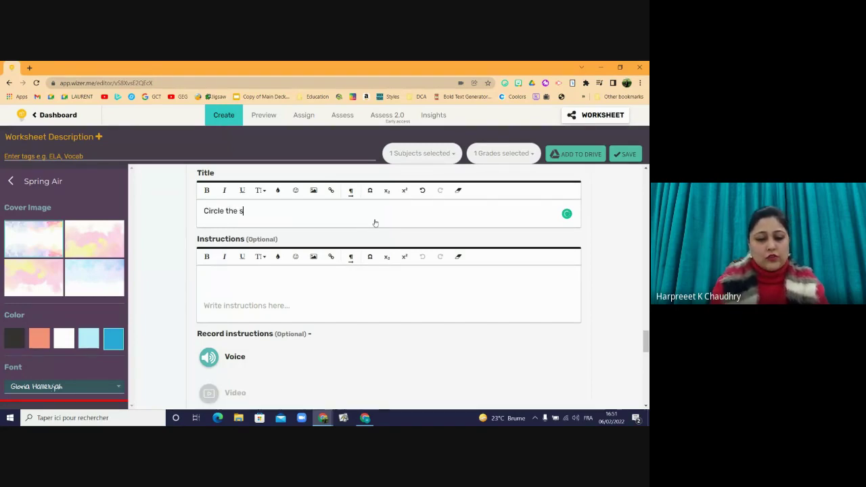
text(ources )
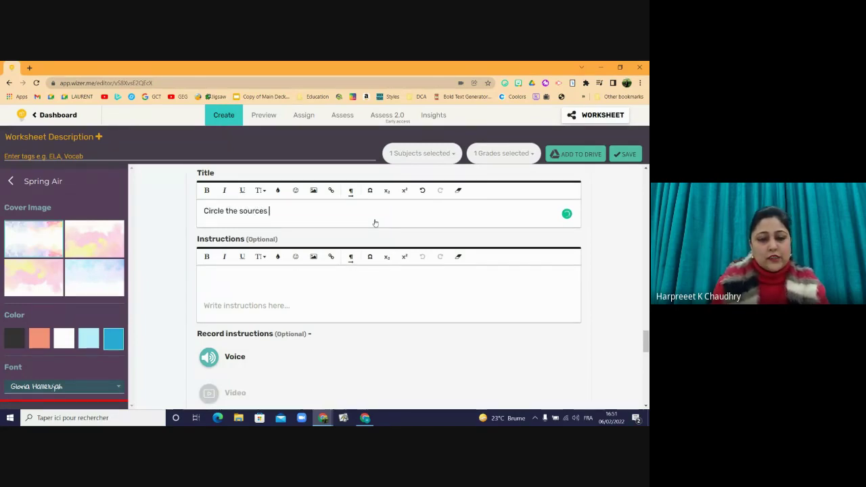
text(of light)
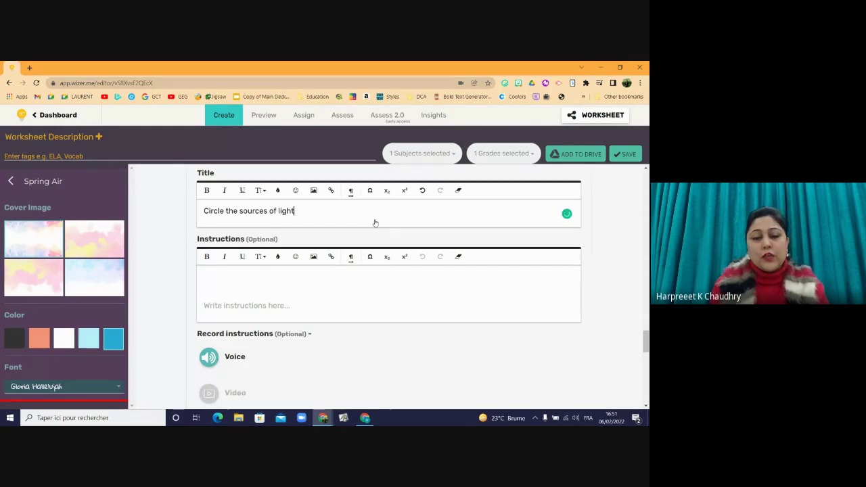
text(.)
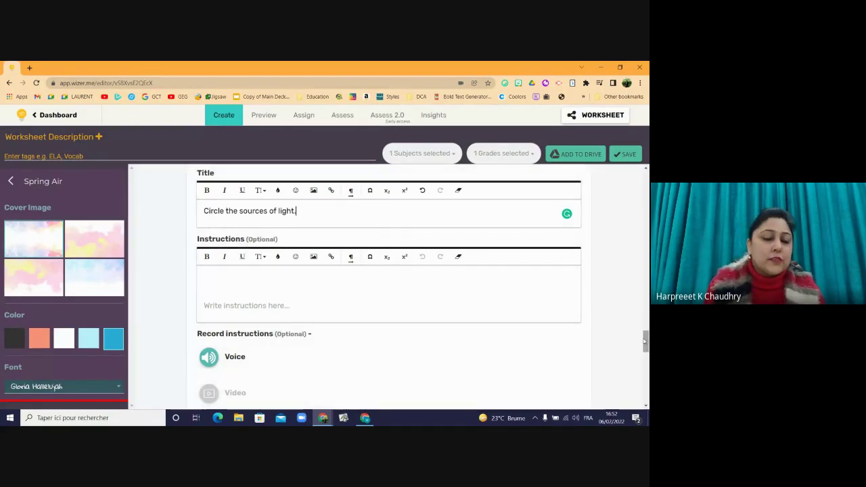
- Place the words torch, sun and moon on the drawing canvas
click(270, 288)
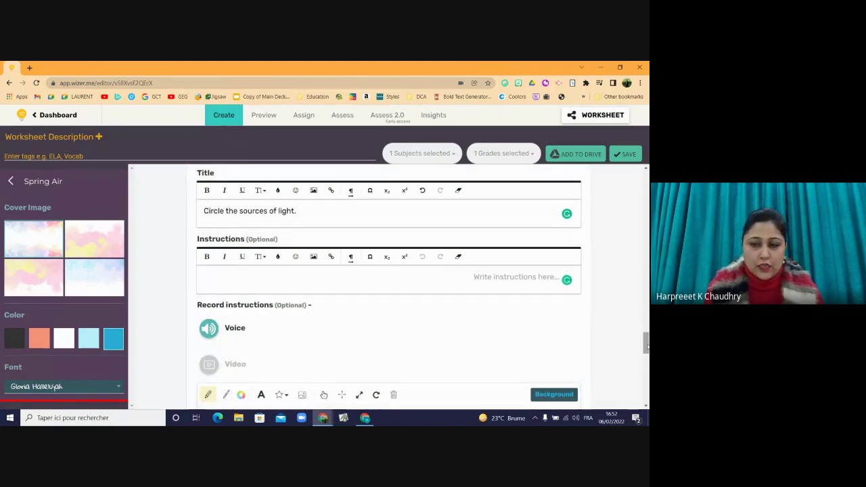
drag(647, 343, 646, 362)
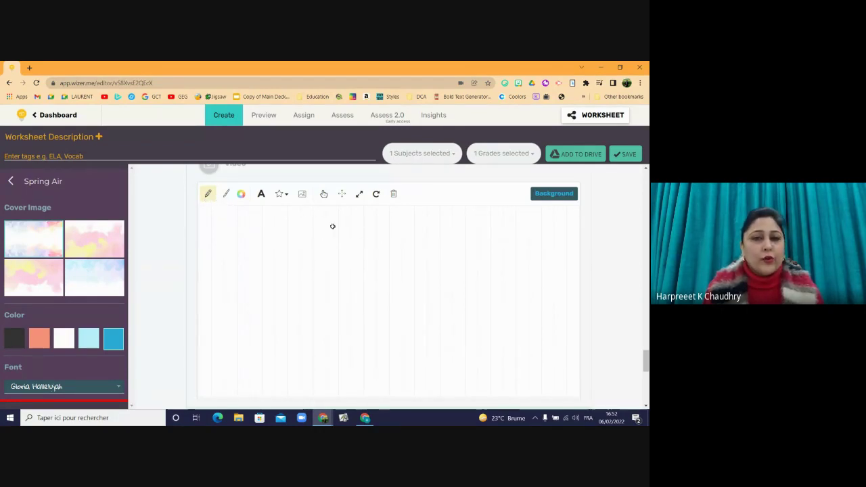
click(260, 197)
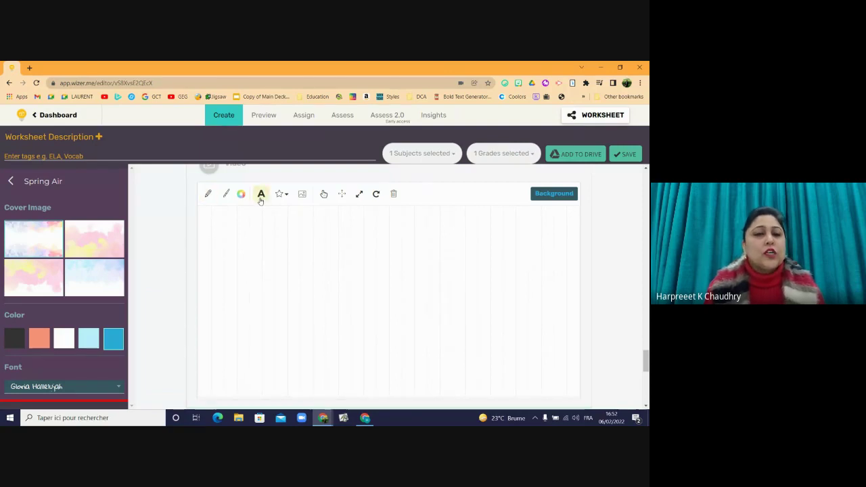
click(211, 230)
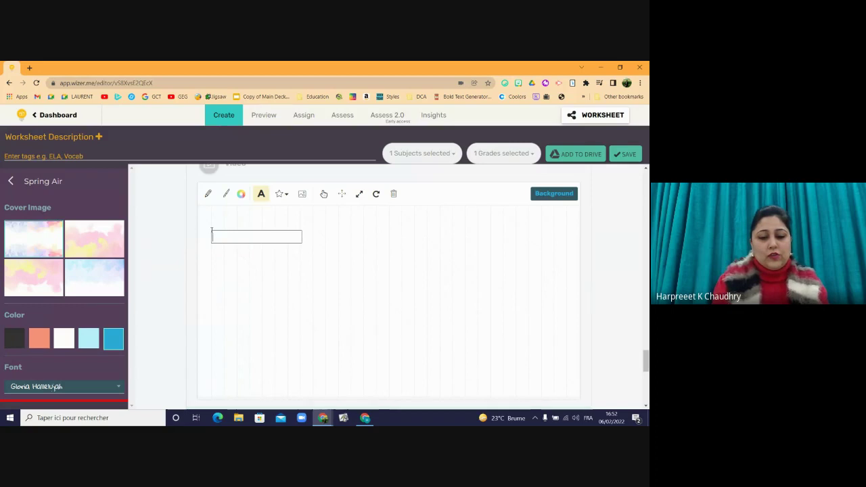
text(torch)
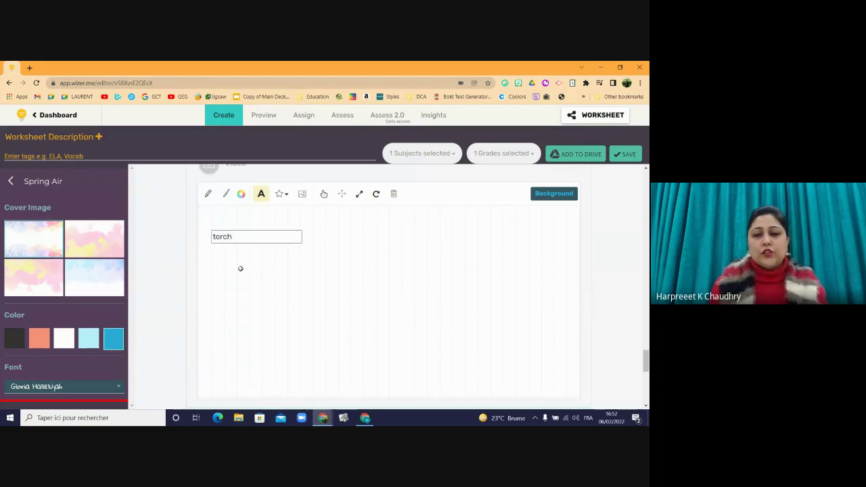
click(281, 260)
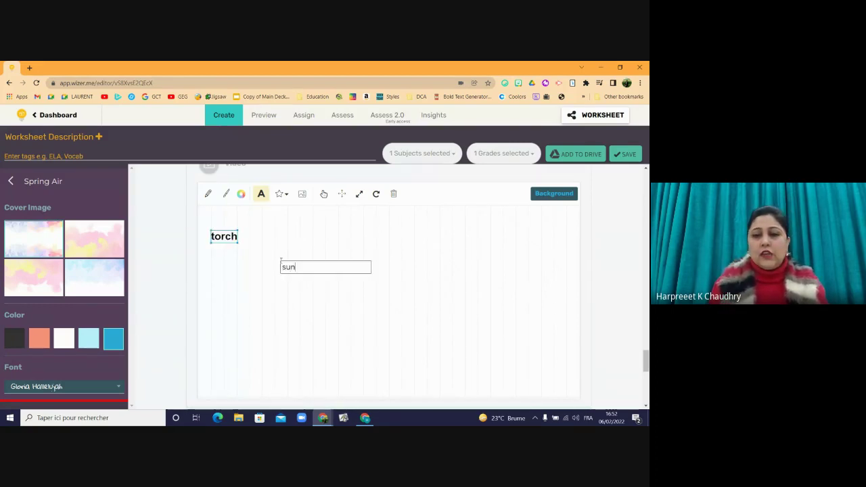
click(355, 236)
text(moo)
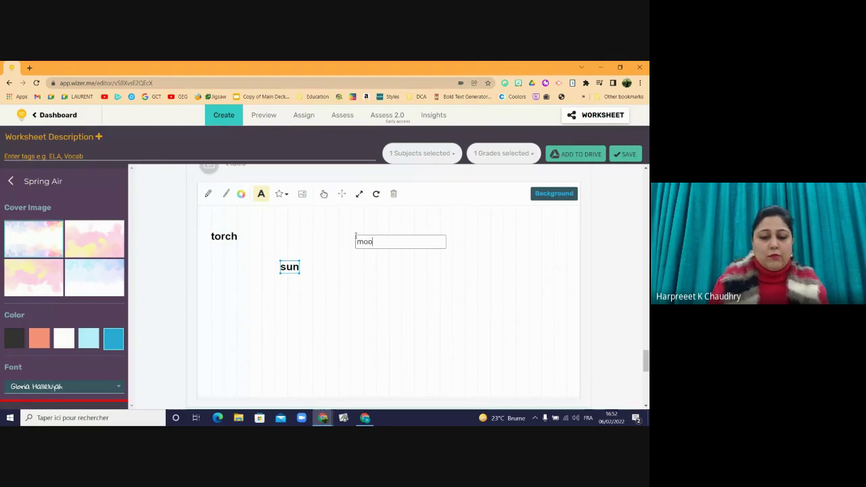
text(n)
- Add the words door, window, lazer, stars and books around the canvas
click(452, 275)
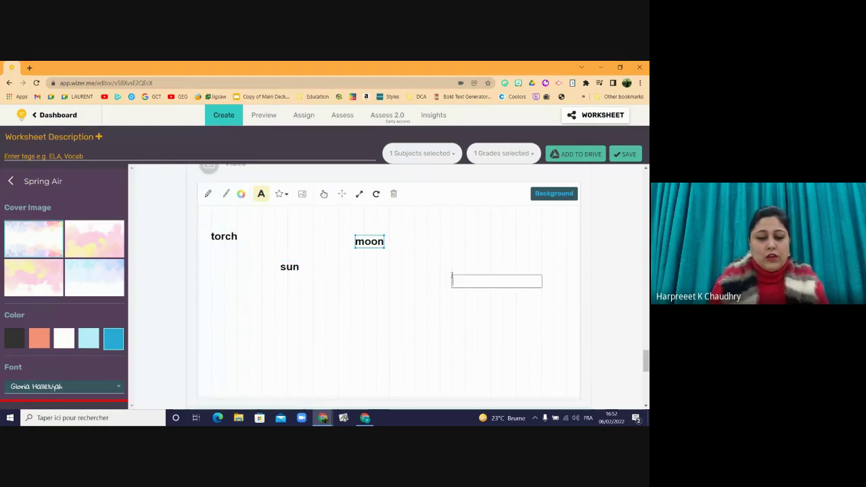
text(door)
click(372, 310)
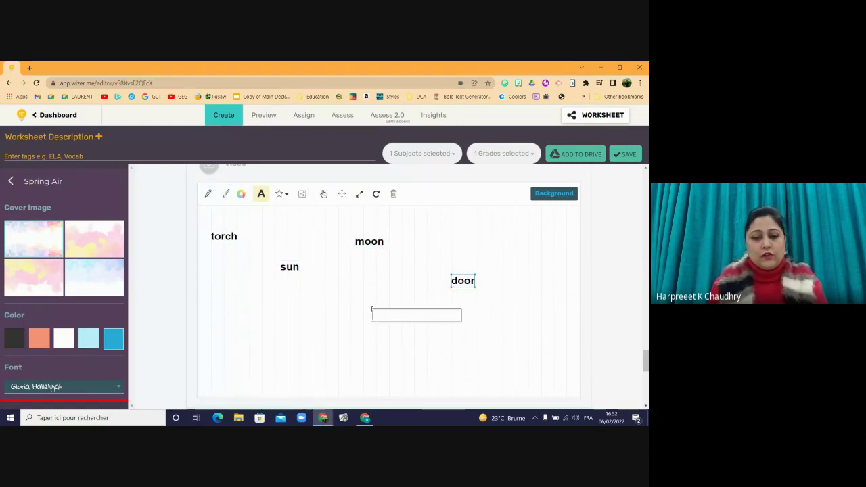
text(wind)
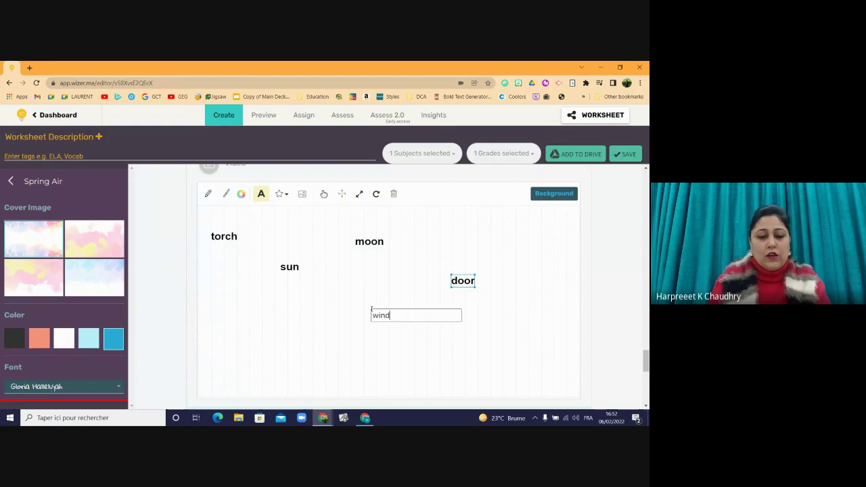
text(ow)
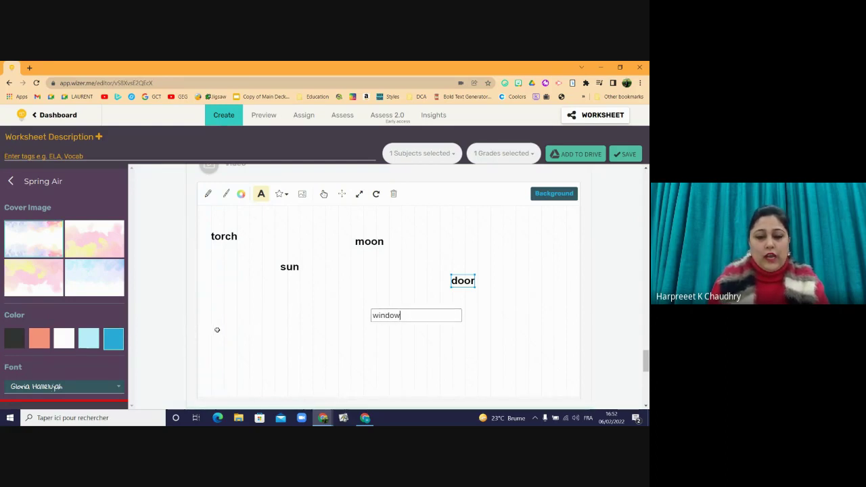
click(218, 330)
text(la)
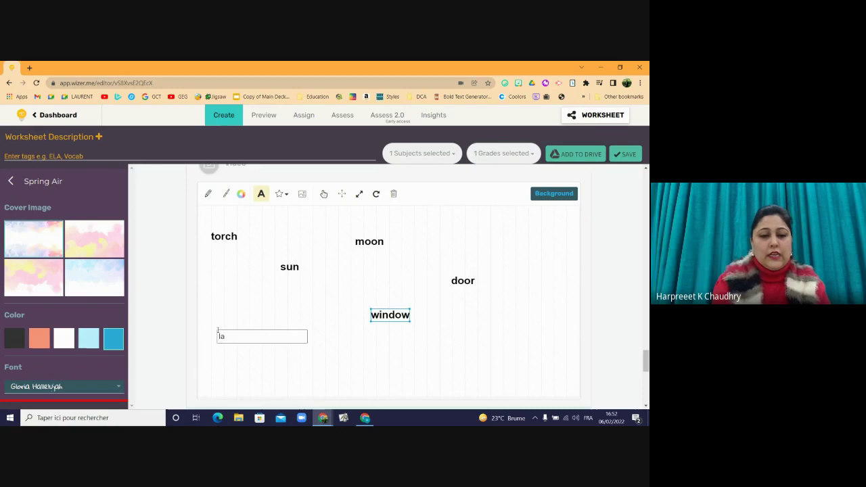
text(zer)
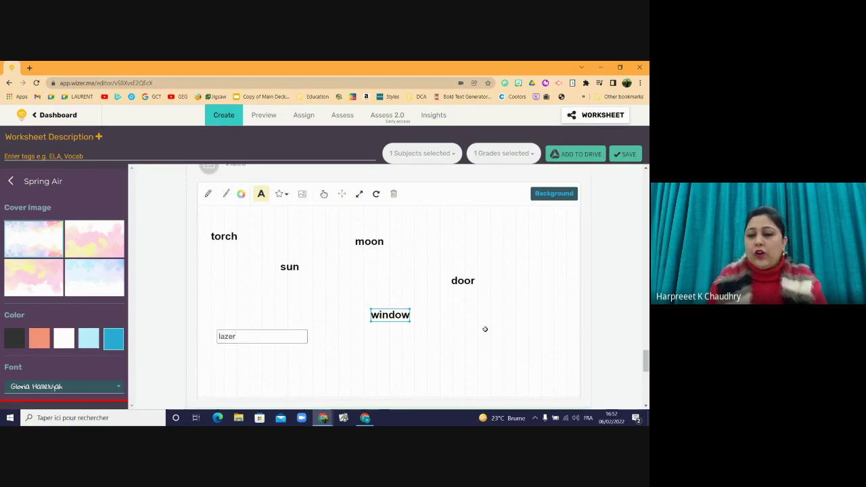
click(486, 329)
text(starts)
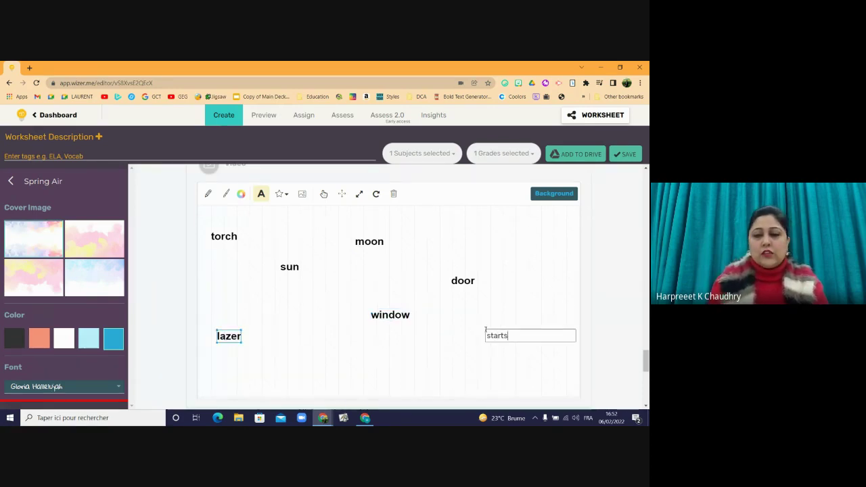
key(BackSpace)
key(BackSpace)
text(s)
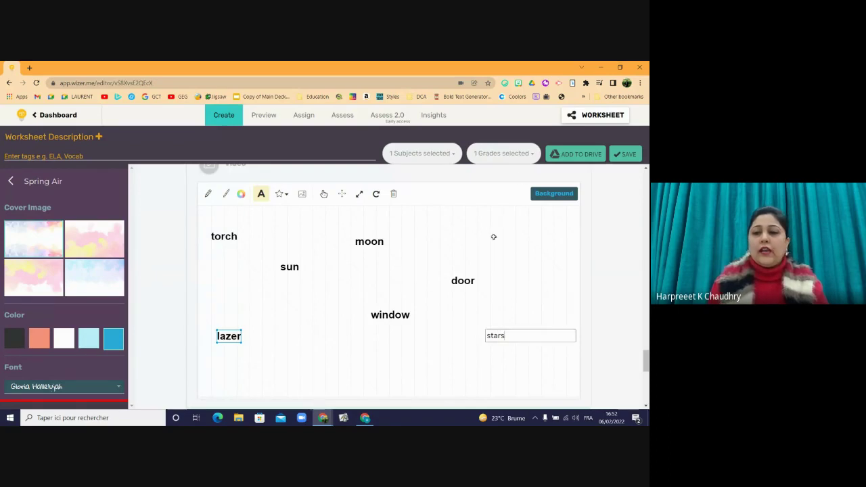
click(487, 225)
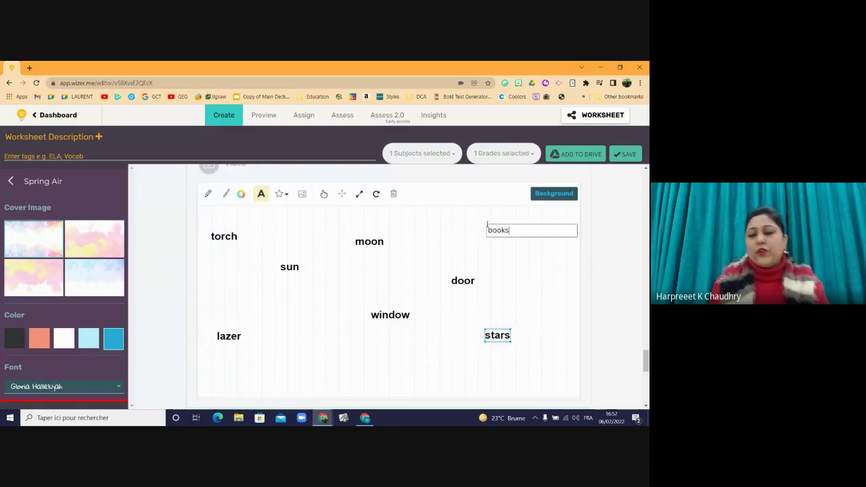
click(586, 259)
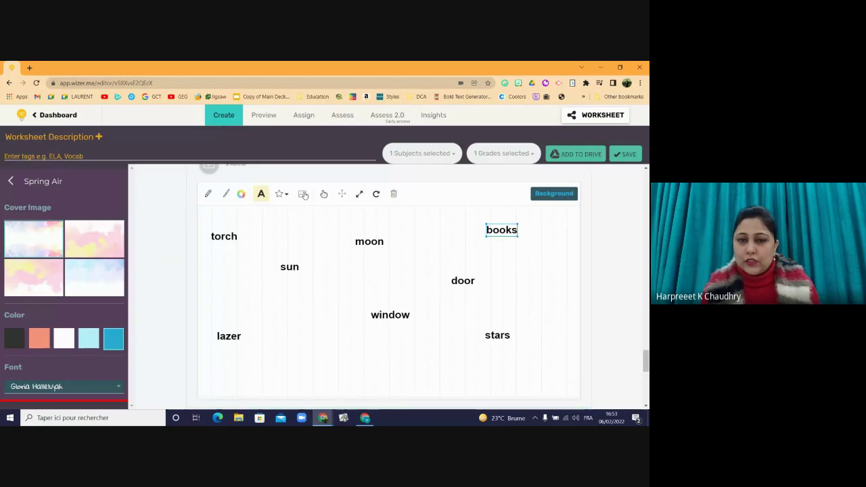
- Upload the 'Let's create with wizer' image onto the canvas and finish the drawing activity
click(303, 195)
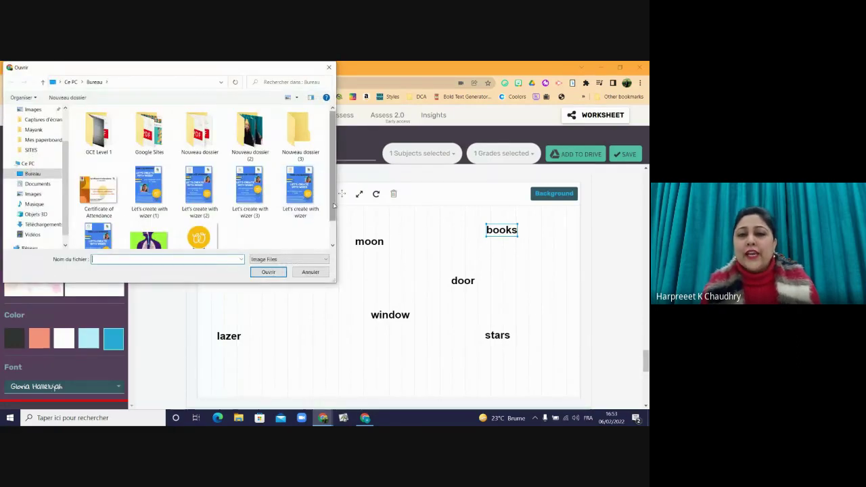
drag(332, 200, 333, 228)
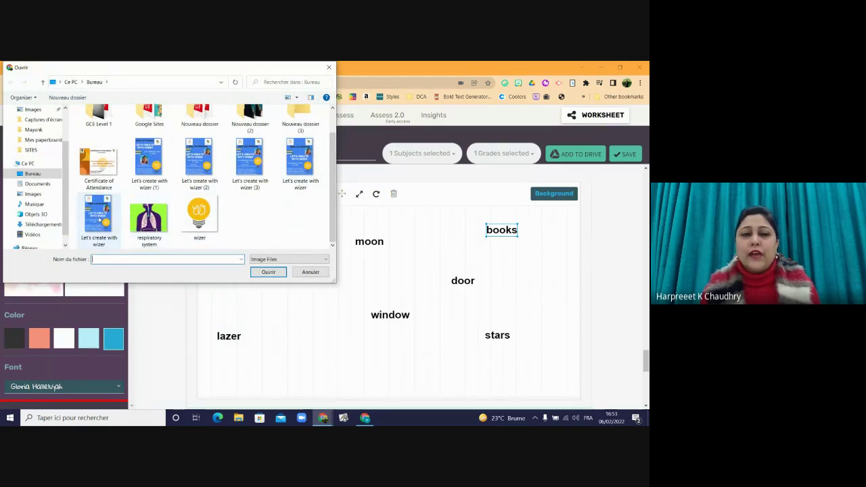
click(96, 215)
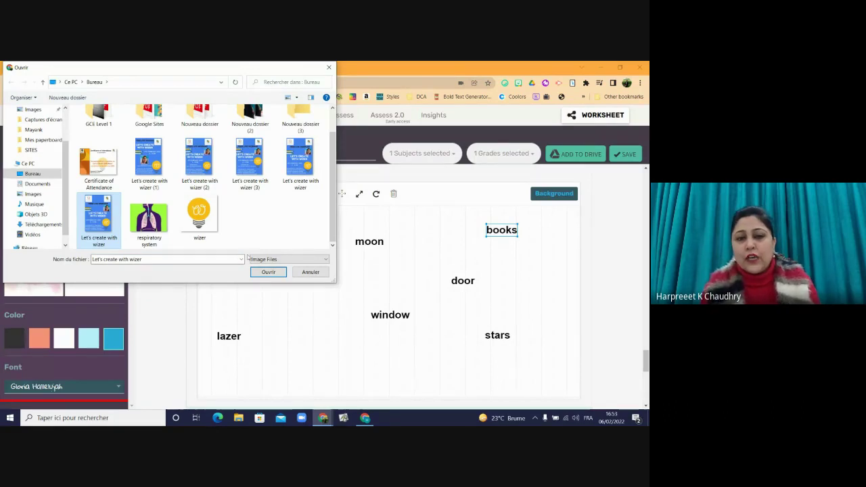
click(266, 271)
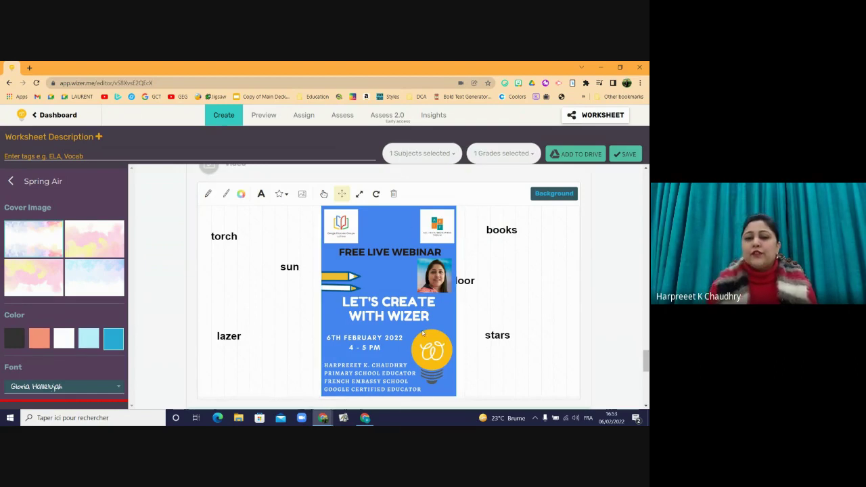
click(323, 195)
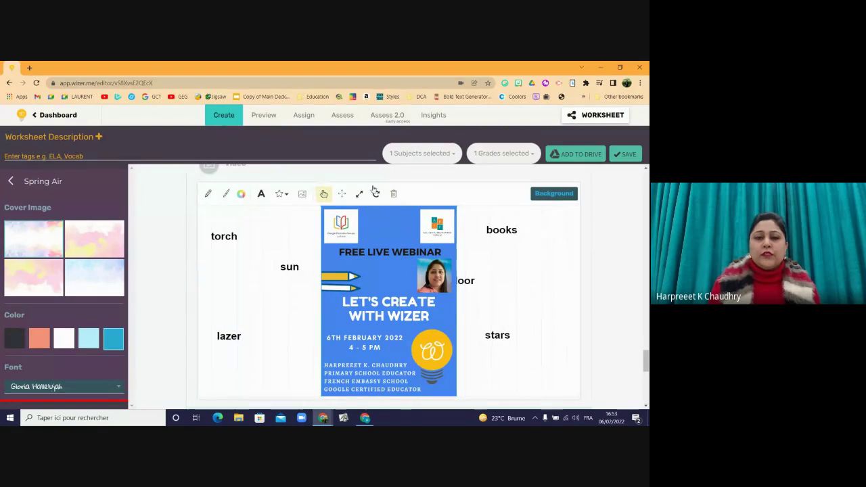
drag(646, 362, 647, 383)
click(567, 206)
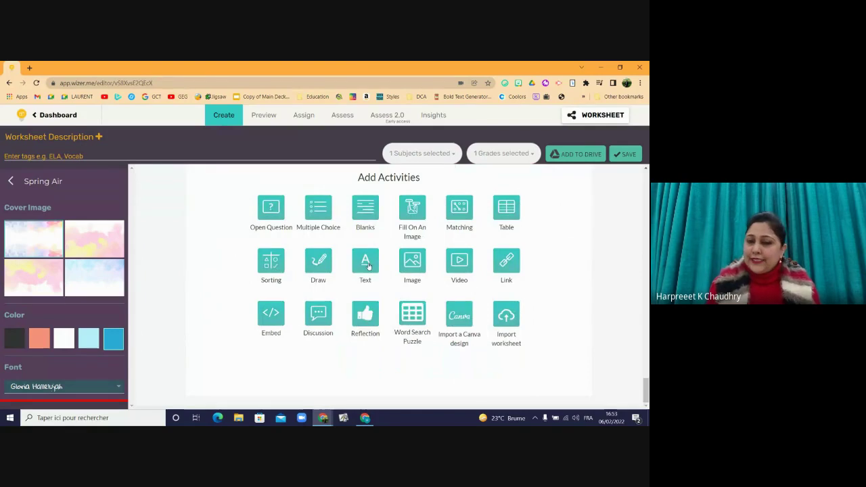
- Add an Image activity titled 'Look at the picture carefully.'
click(416, 268)
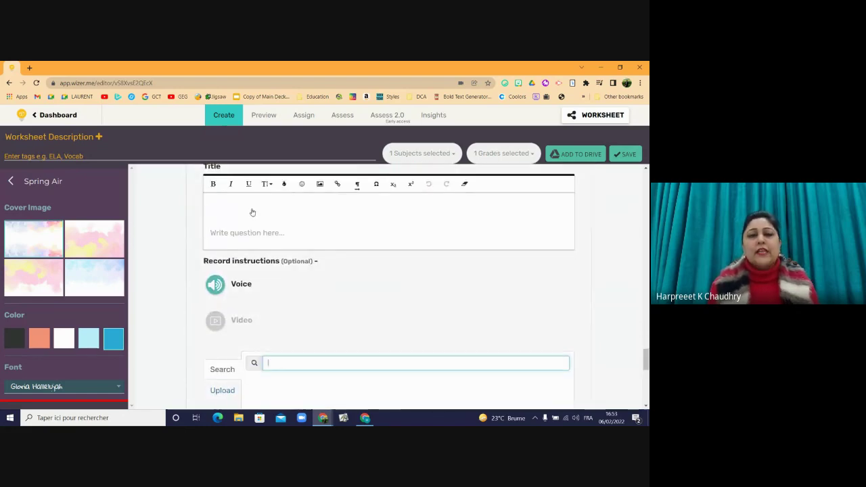
click(251, 213)
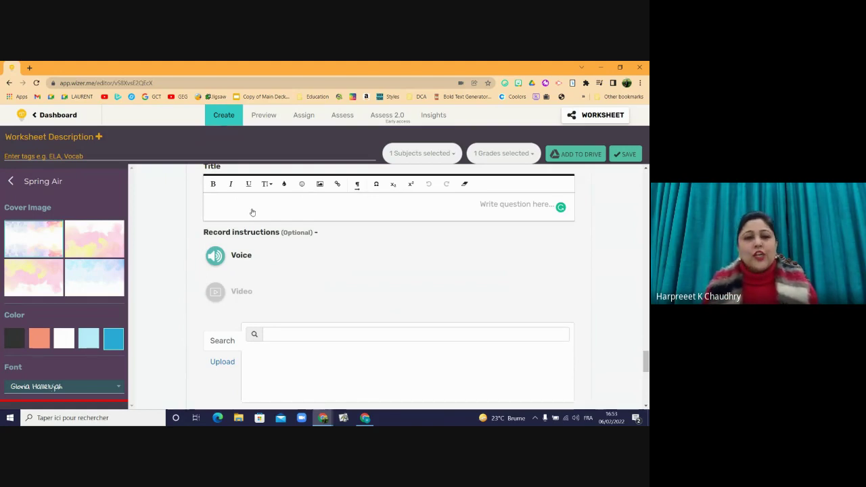
text(Lo)
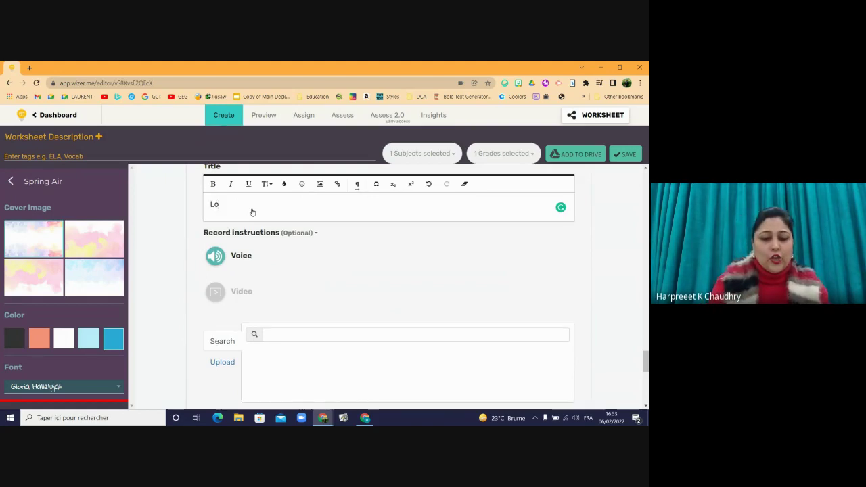
text(ok at)
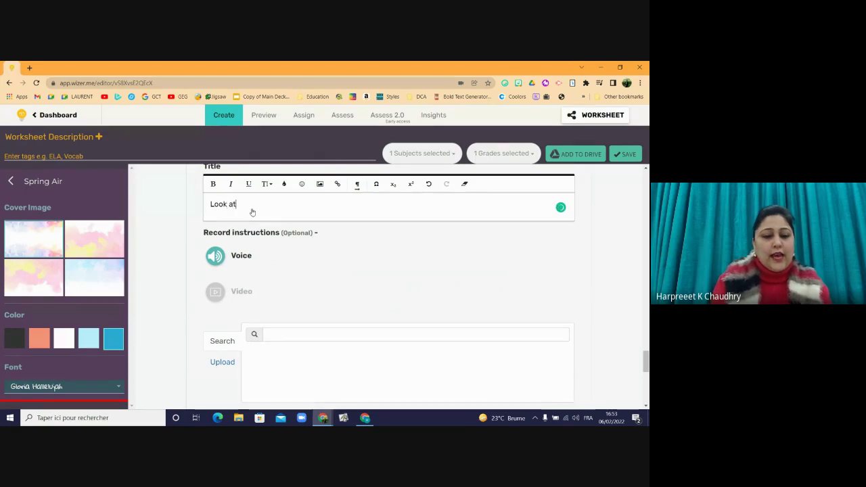
text( the pictu)
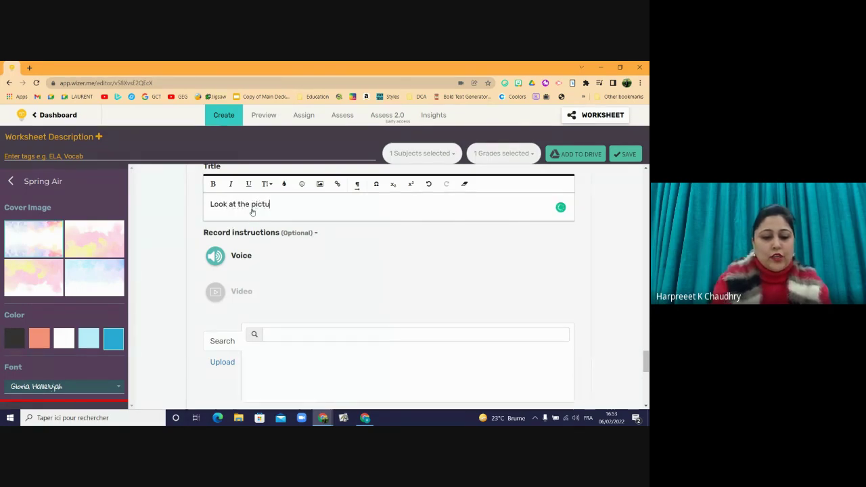
text(re carefully.)
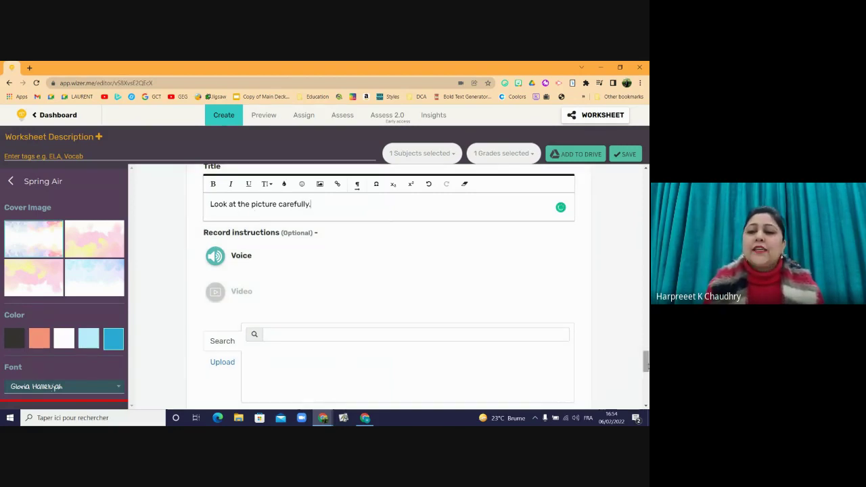
scroll(646, 363, down, 1)
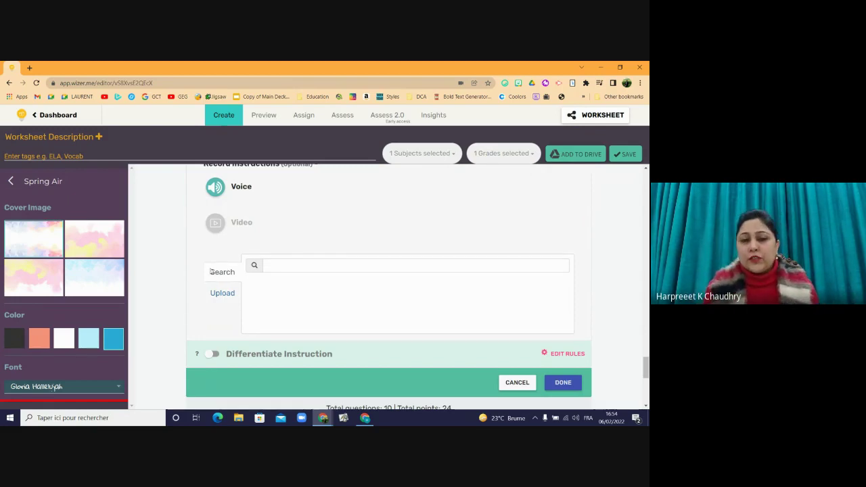
- Search stock images for 'decomposers', use the fungi-on-log photo, and finish the activity
click(291, 264)
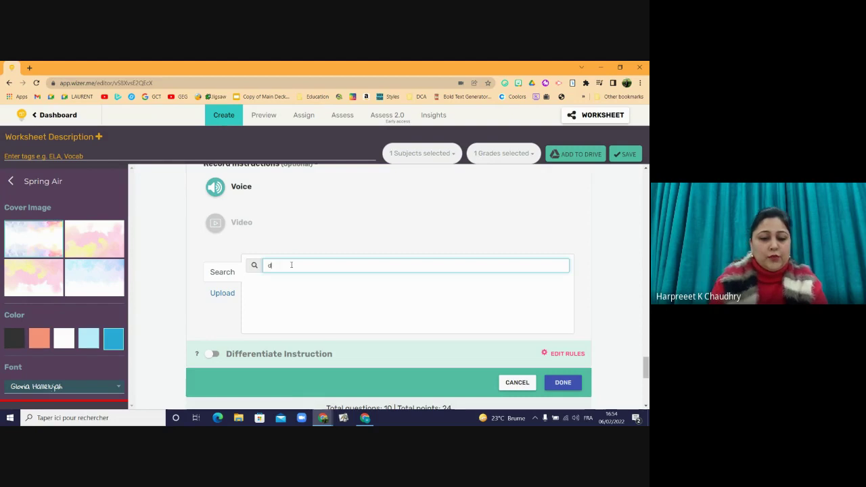
text(decomposers)
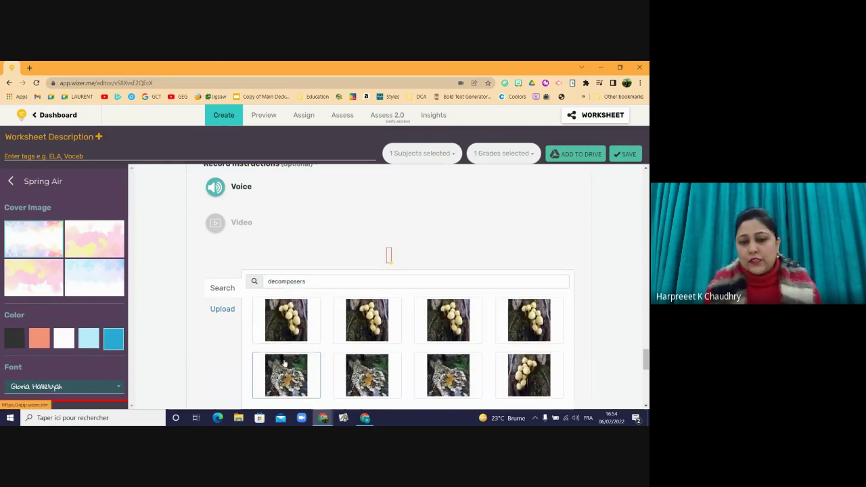
click(373, 352)
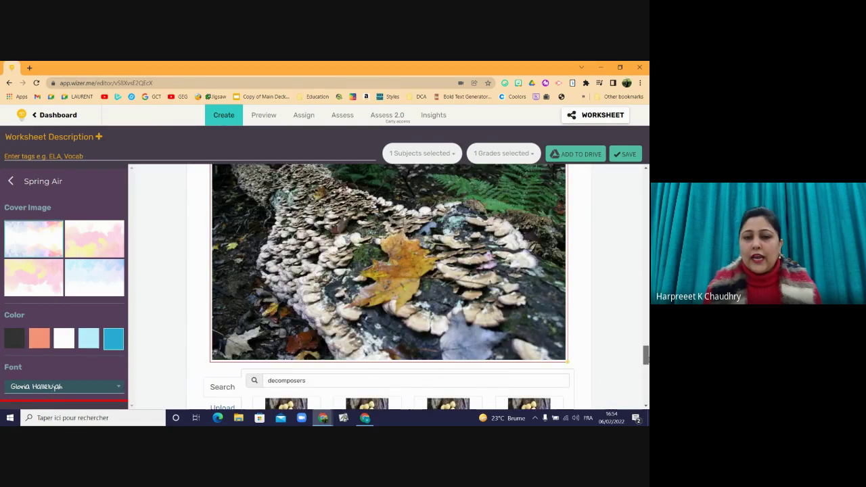
scroll(389, 284, down, 5)
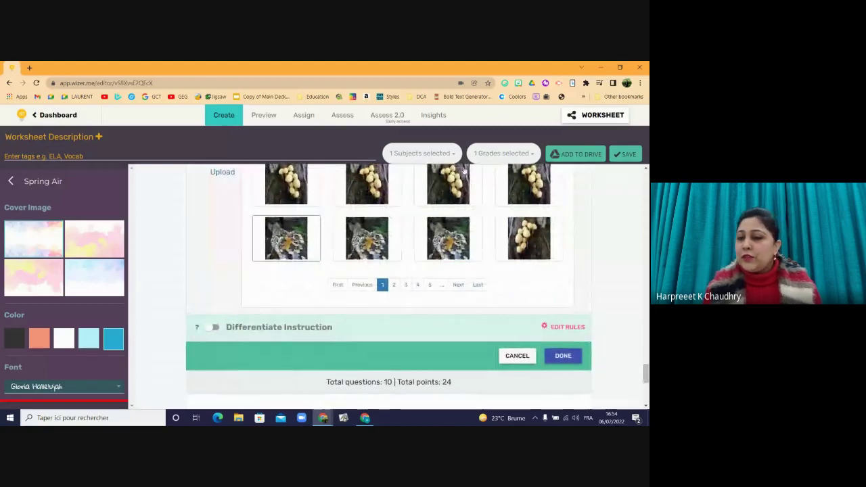
click(563, 355)
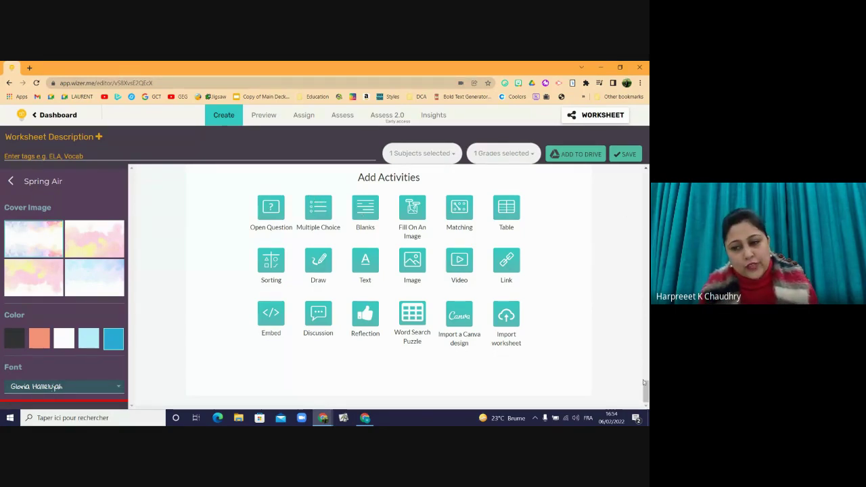
- Add a Video activity to the worksheet
mouse_move(646, 388)
mouse_down()
mouse_move(646, 372)
mouse_move(646, 390)
mouse_up()
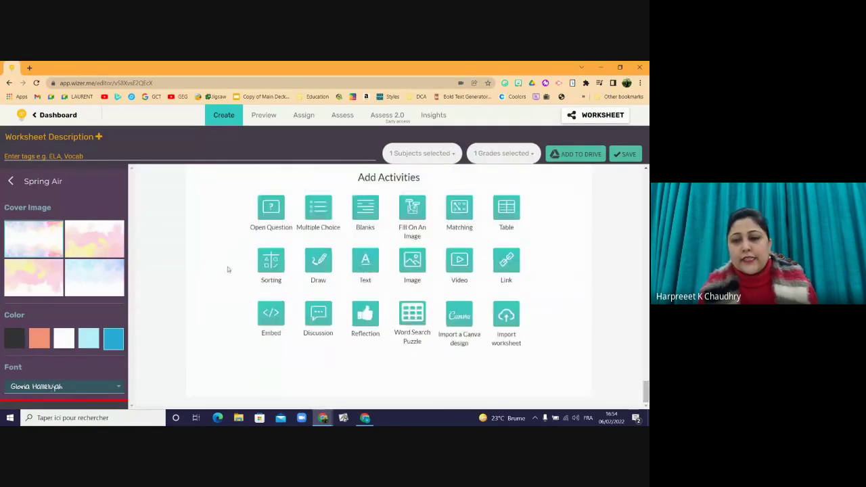
click(460, 266)
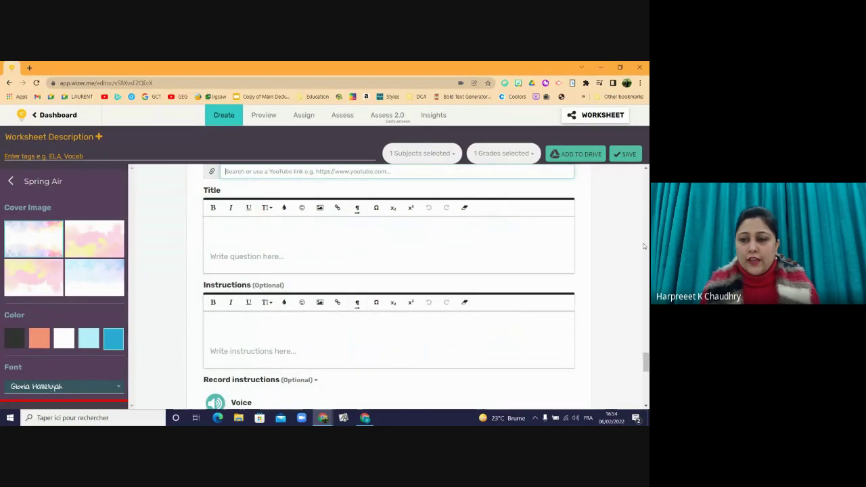
drag(646, 363, 646, 354)
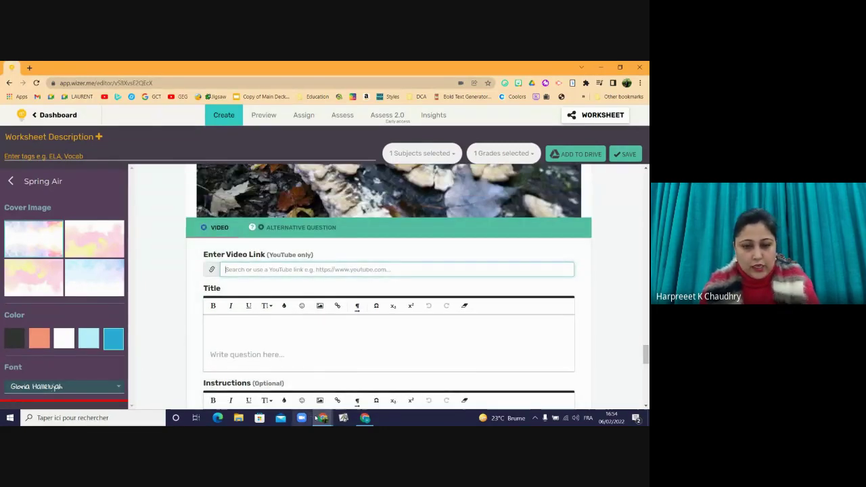
- Select the YouTube link under Kahlo in the Google Docs notes, then open a new tab
mouse_move(323, 417)
click(311, 354)
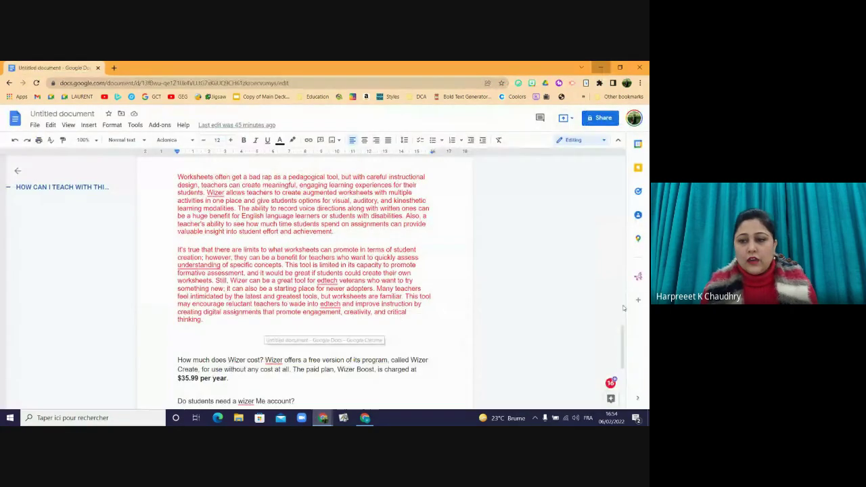
drag(623, 364, 614, 154)
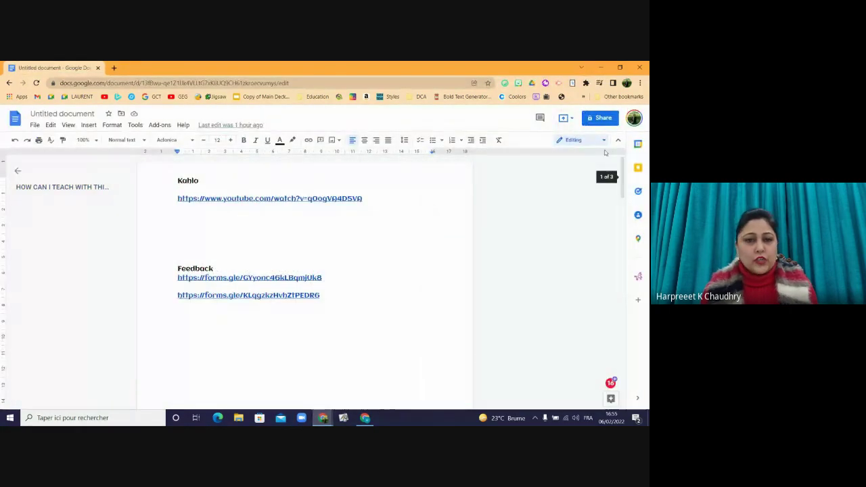
drag(365, 199, 178, 199)
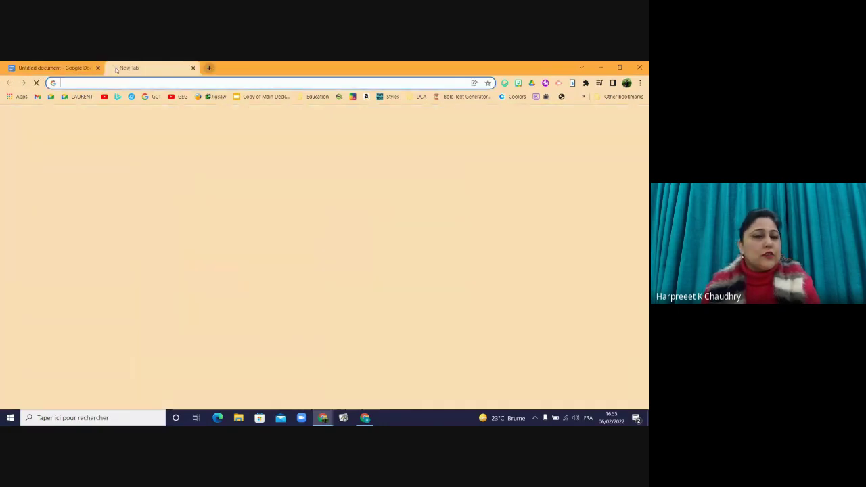
click(114, 68)
- Go to YouTube and search for decomposer videos
click(129, 82)
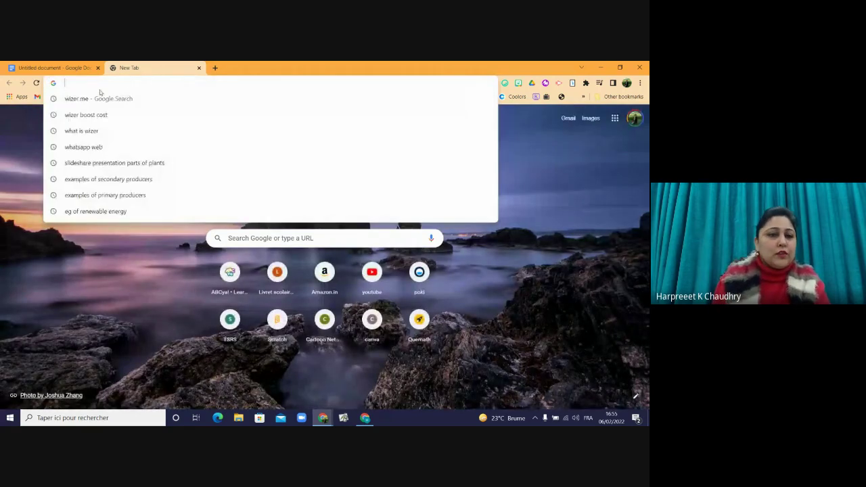
text(you)
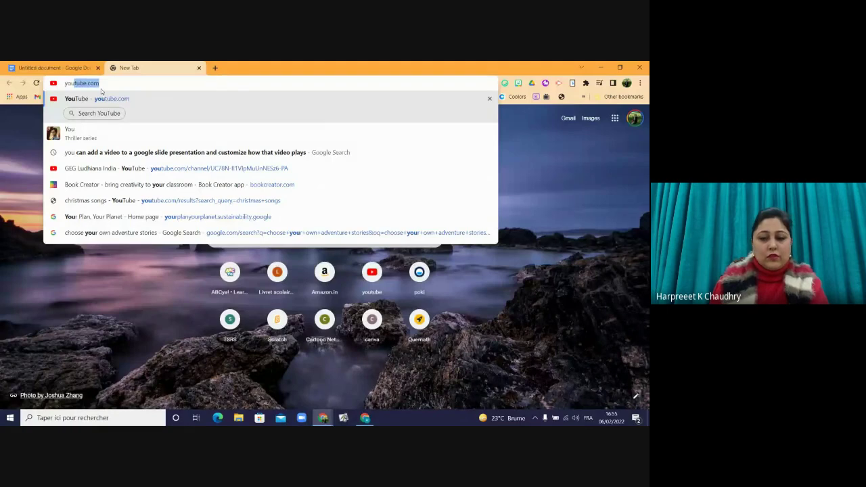
key(Return)
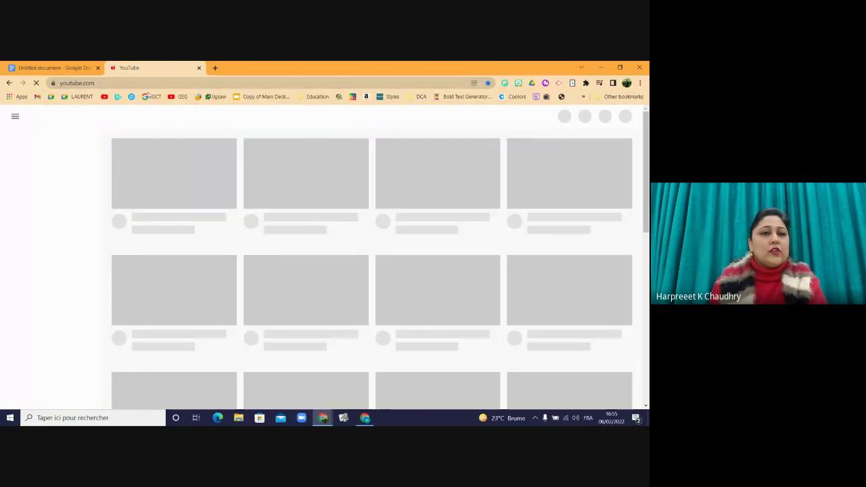
click(187, 118)
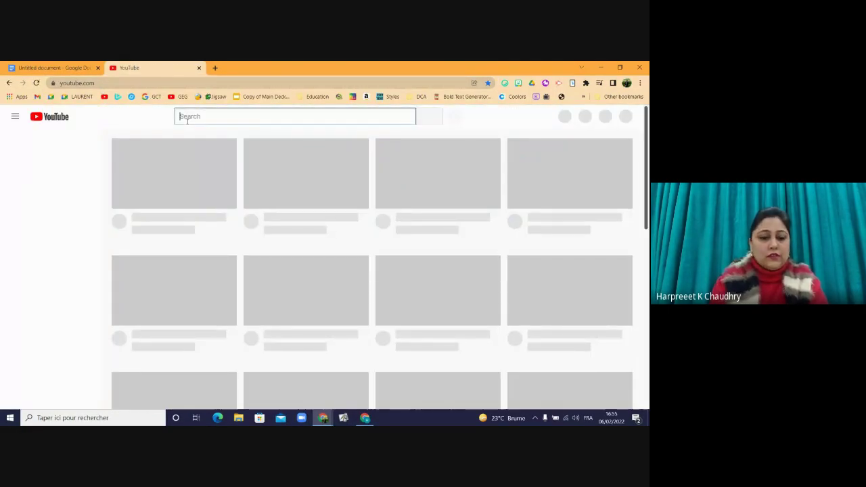
text(decompo)
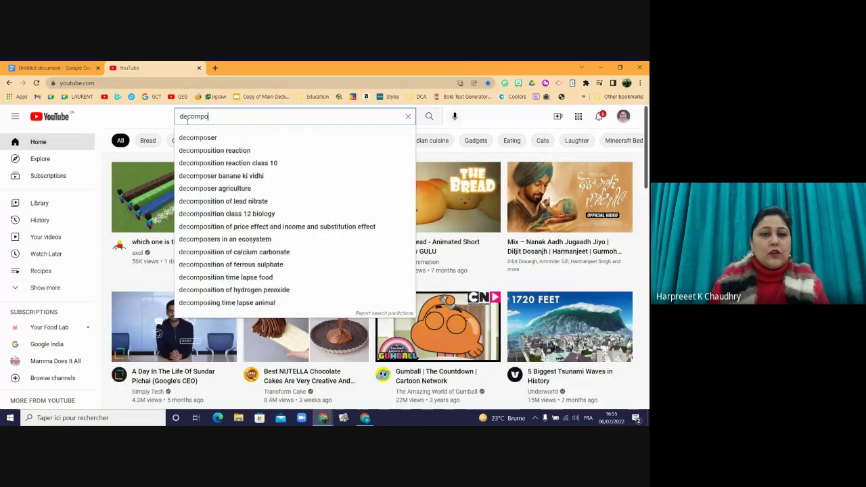
click(206, 139)
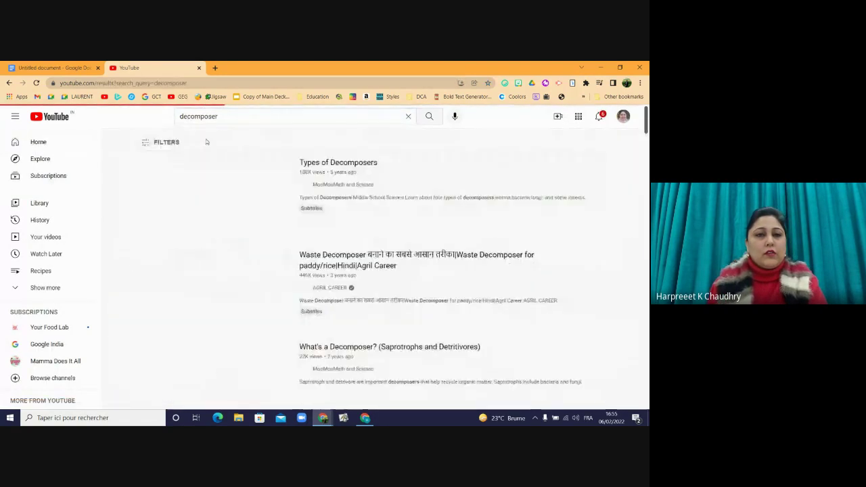
- Open 'Types of Decomposers', copy its address, and switch back to Wizer.me
mouse_move(329, 170)
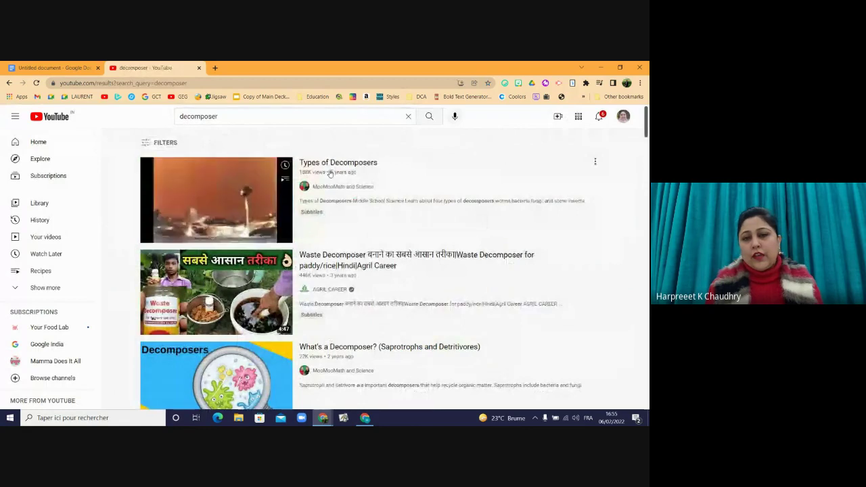
click(329, 170)
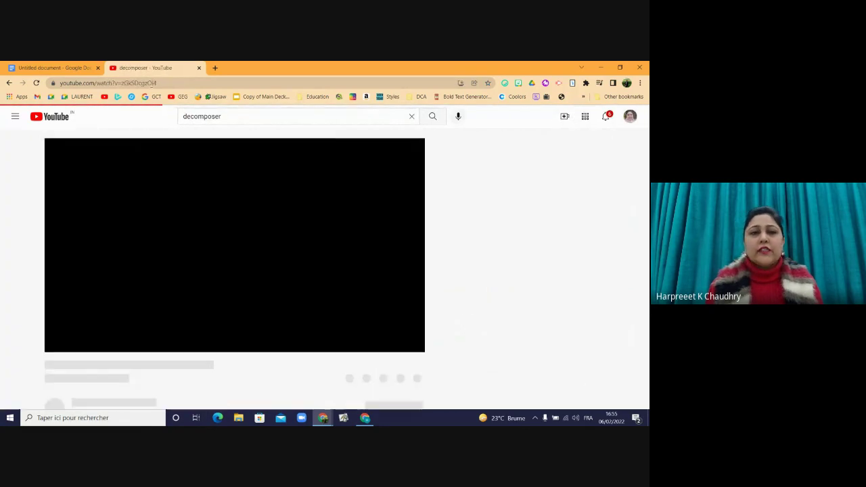
click(149, 81)
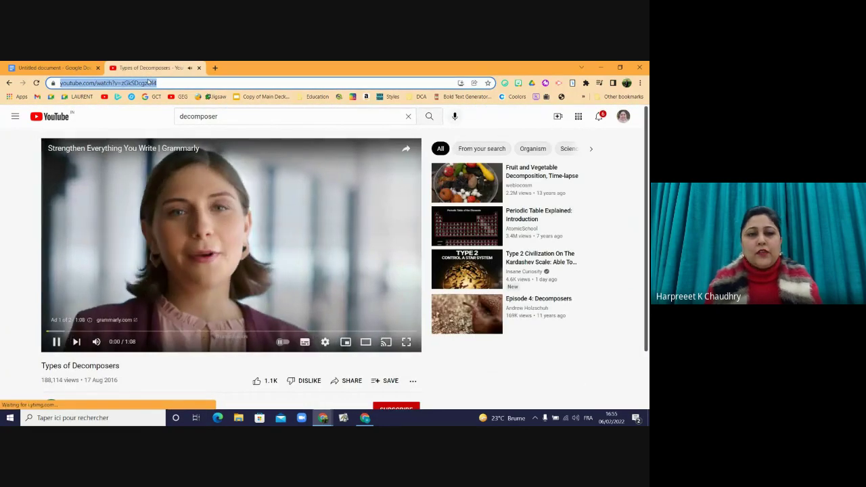
click(145, 163)
click(163, 247)
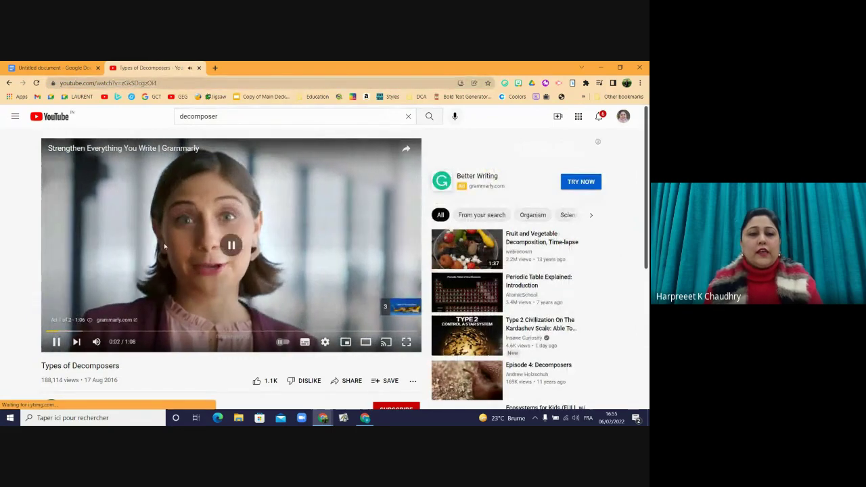
click(164, 243)
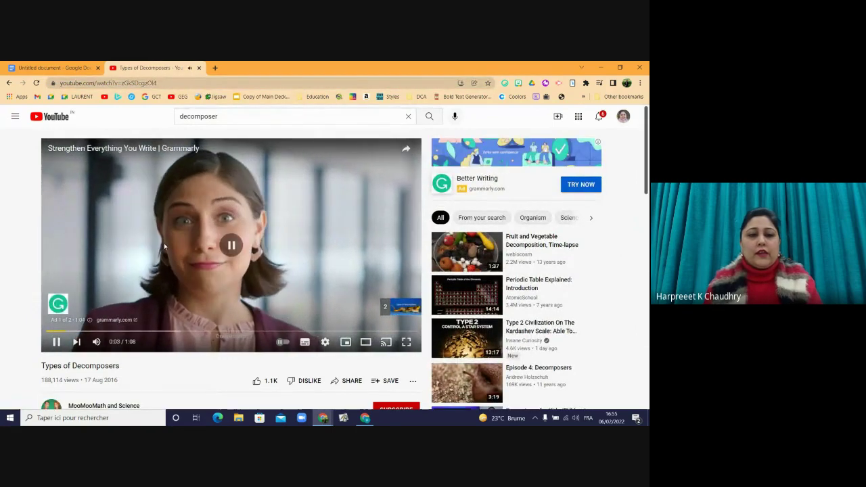
key(alt+Tab)
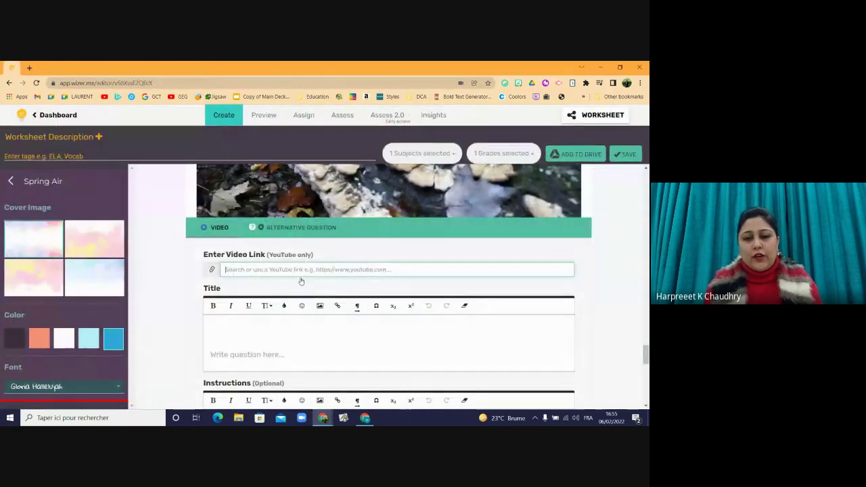
- Paste the video link and write 'Watch the video carefully and answer the questions given below'
click(300, 270)
text(https://www.youtube.com/watch?v=zGkSDcgz0I4)
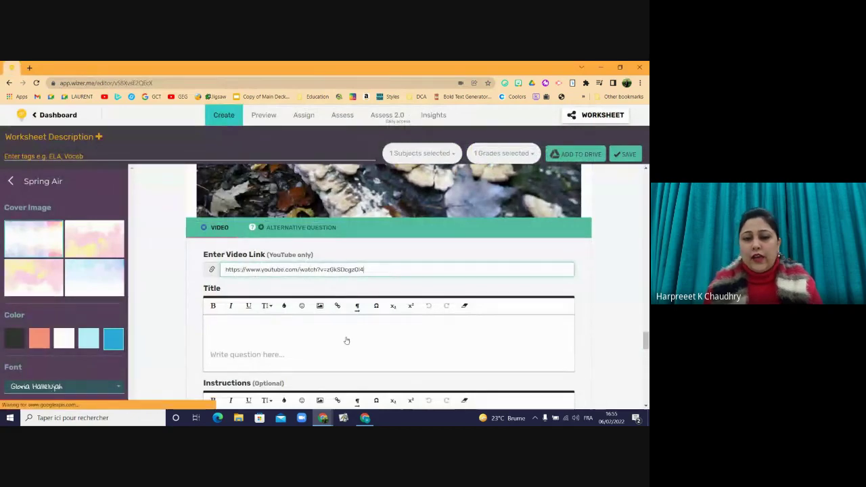
click(345, 341)
text(W)
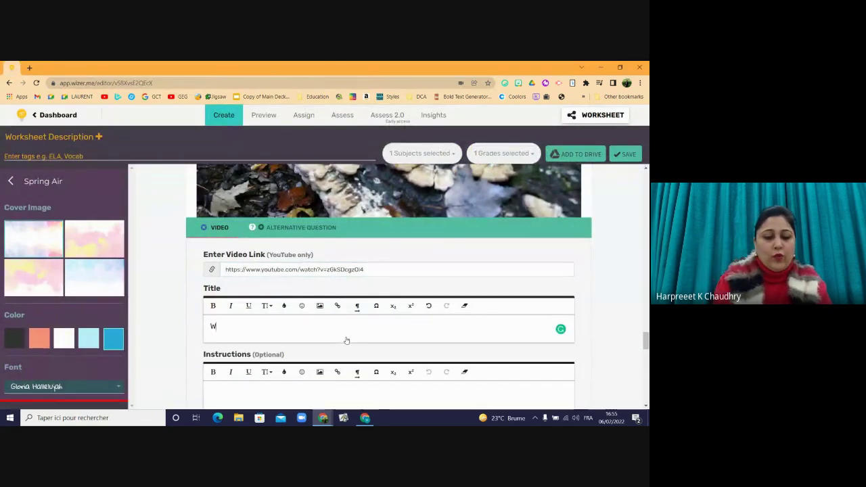
text(atch the )
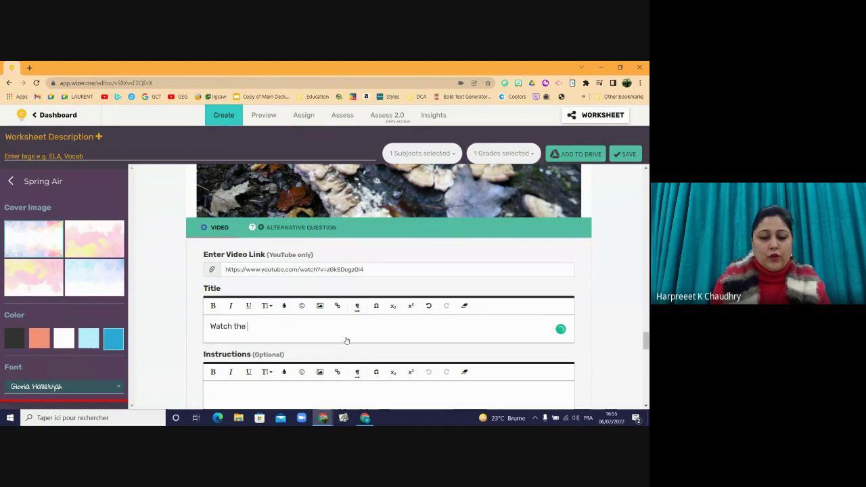
text(video car)
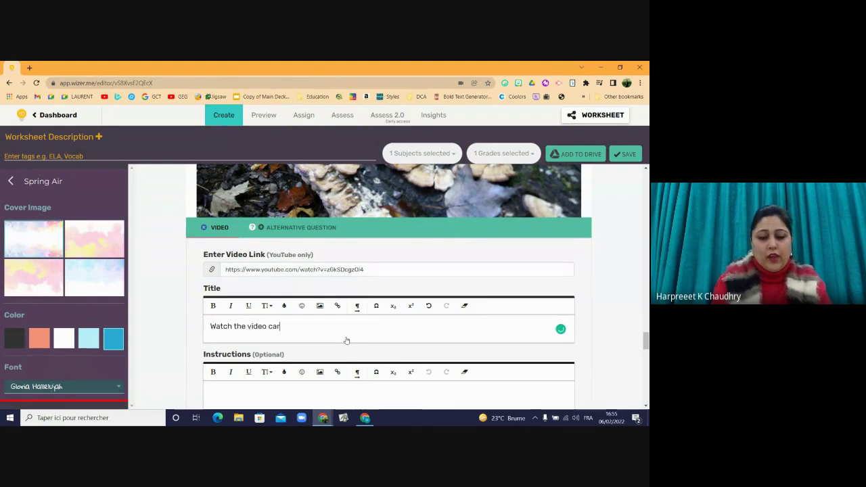
text(efully and)
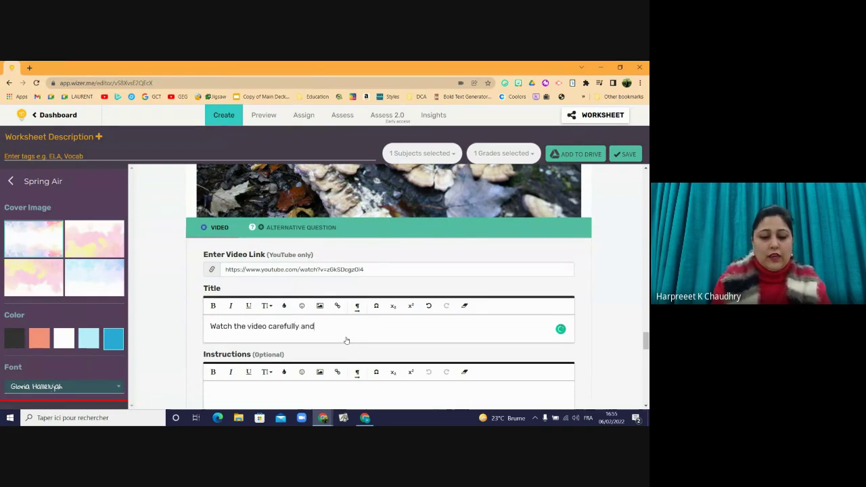
text( anser the q)
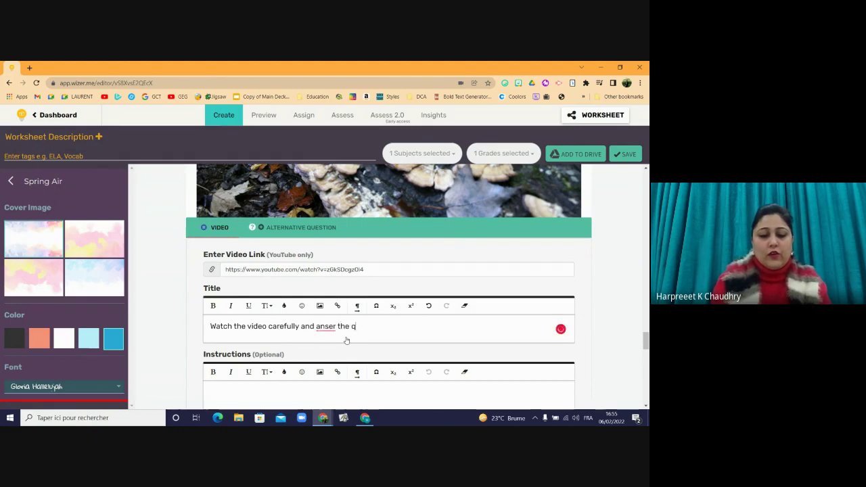
text(uestions )
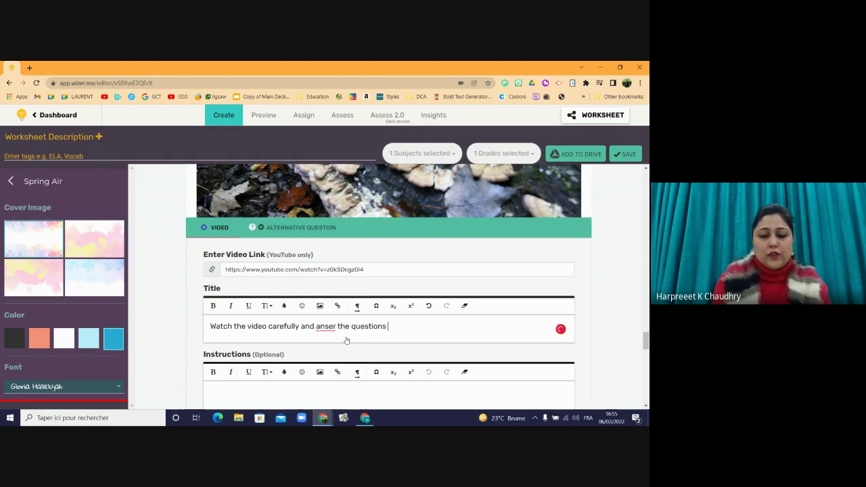
text(given beloz)
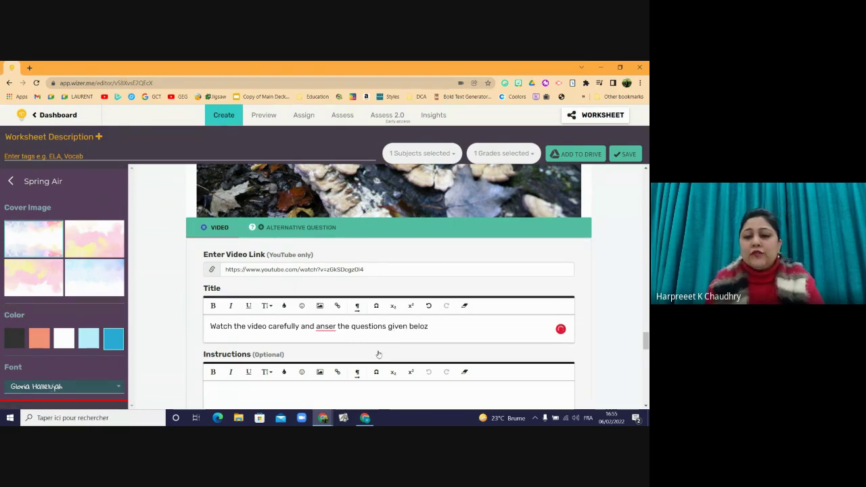
key(BackSpace)
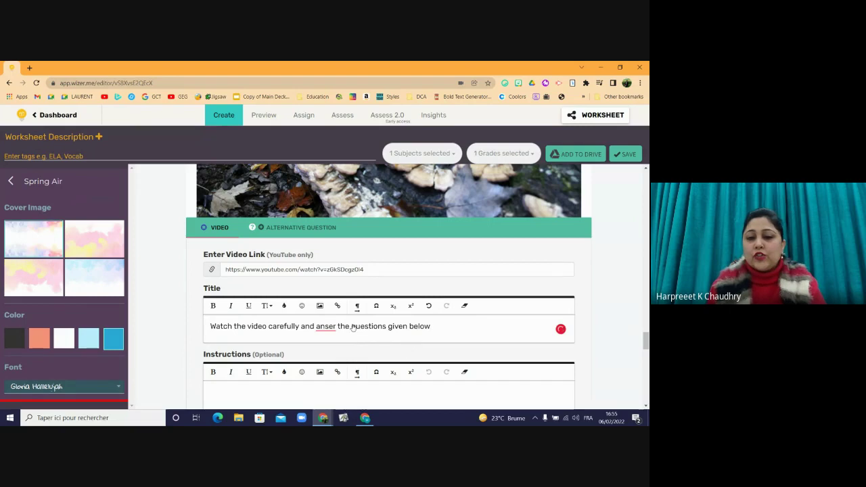
click(325, 327)
click(325, 343)
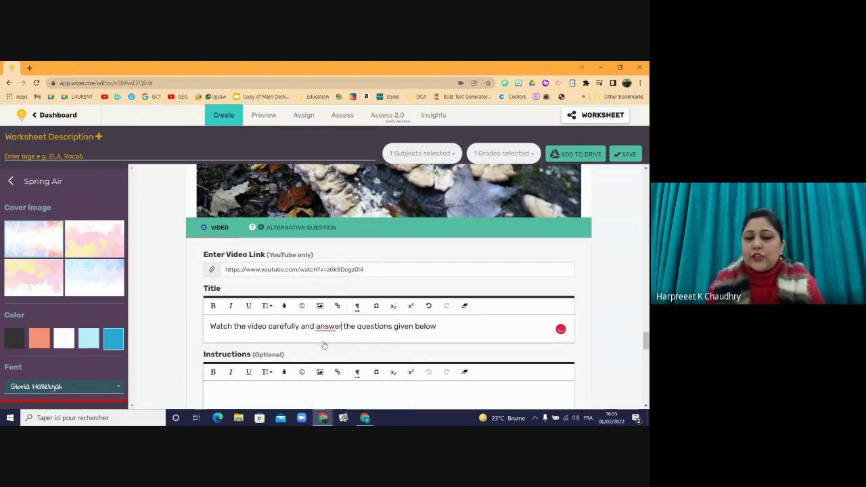
- Move that sentence into Instructions and title the activity 'Decomposers'
double_click(212, 329)
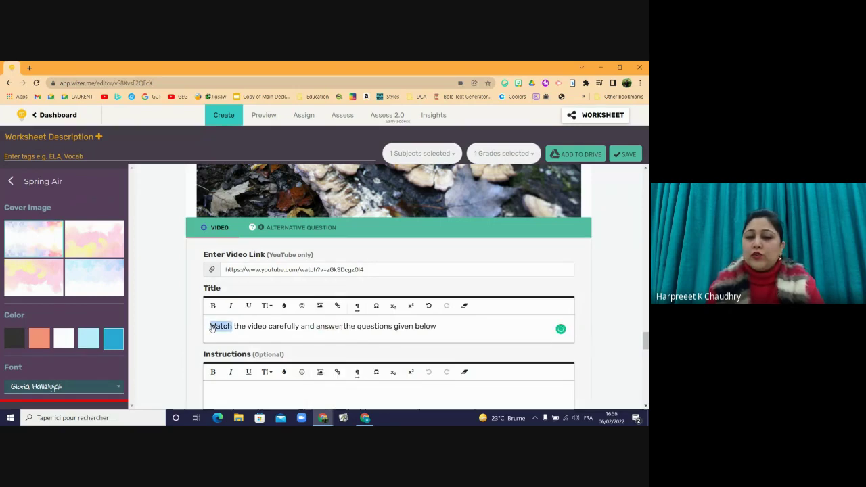
triple_click(212, 329)
key(ctrl+x)
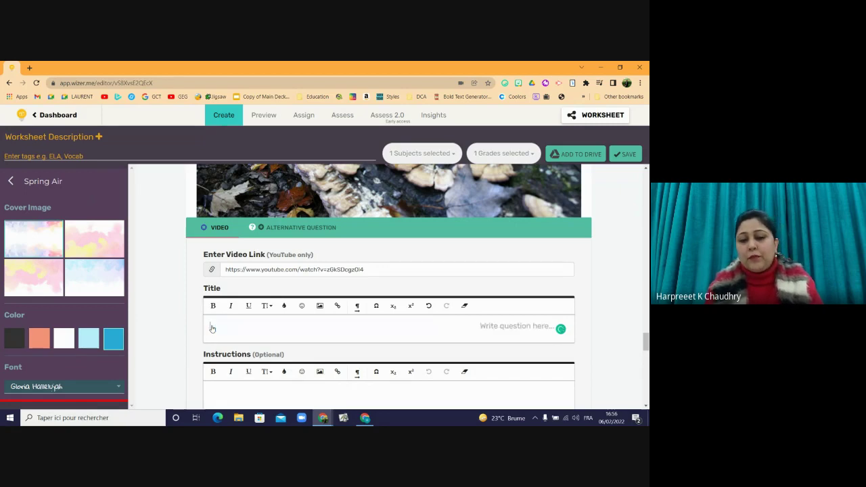
click(229, 400)
key(ctrl+v)
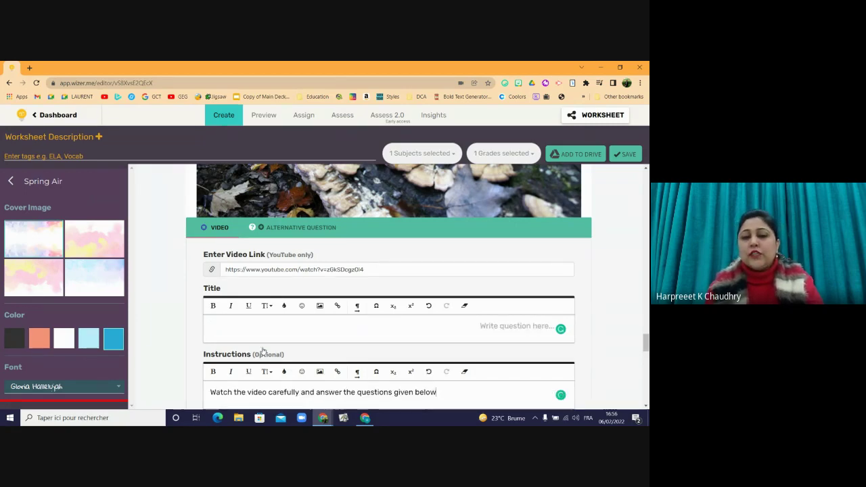
click(264, 324)
text(Deco)
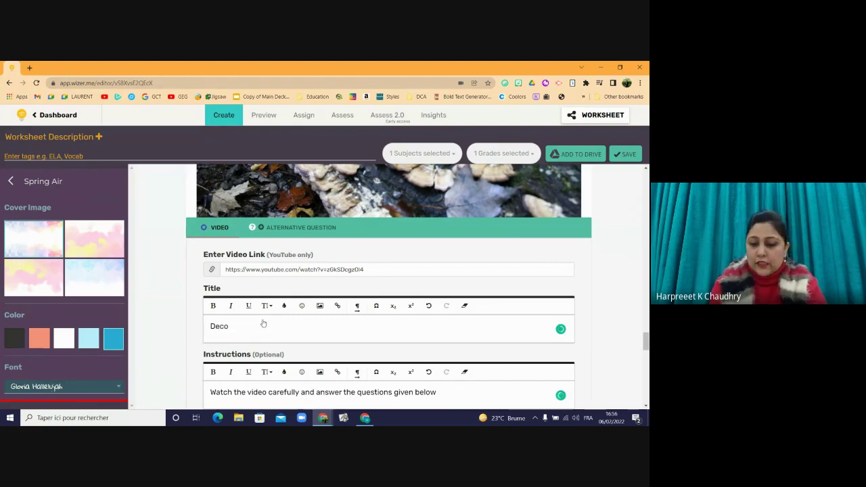
text(mposers)
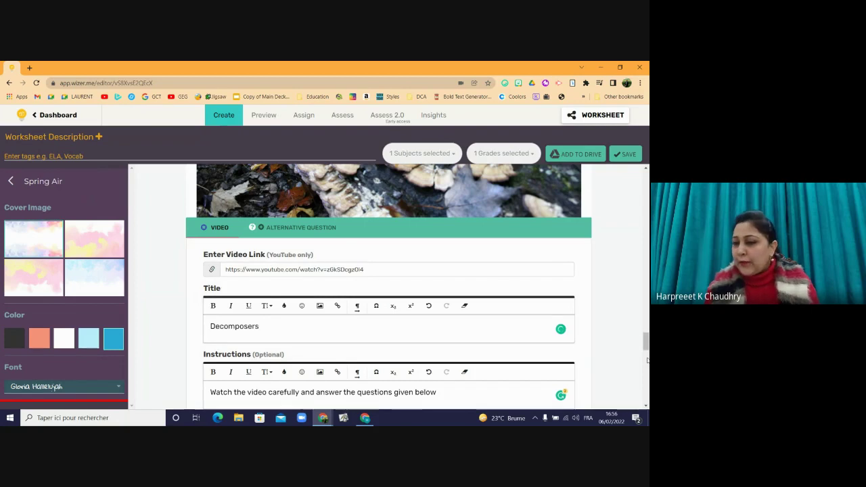
drag(646, 343, 647, 381)
scroll(568, 352, up, 1)
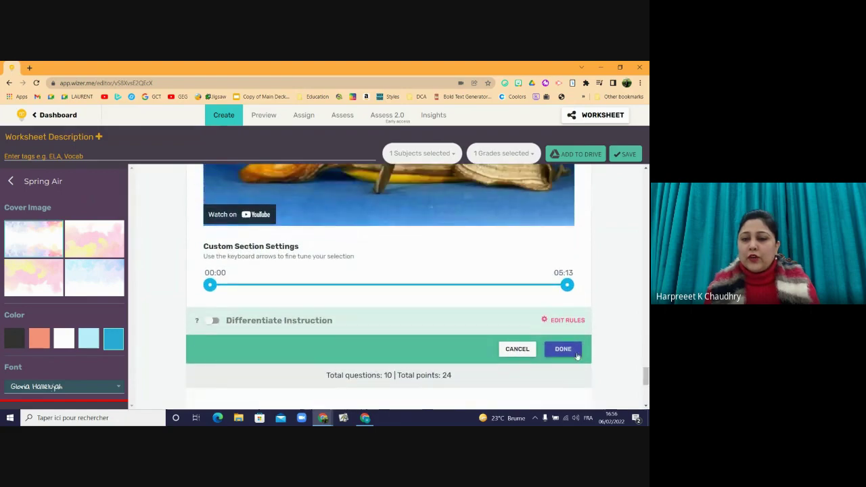
- Finish the video activity, add a Link activity, and grab the YouTube video's address
click(574, 353)
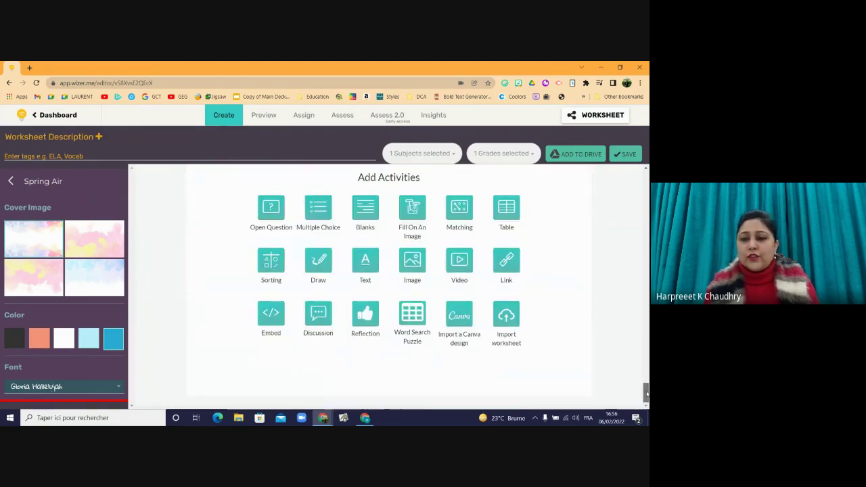
mouse_move(646, 391)
mouse_down()
mouse_move(646, 364)
mouse_move(647, 386)
mouse_up()
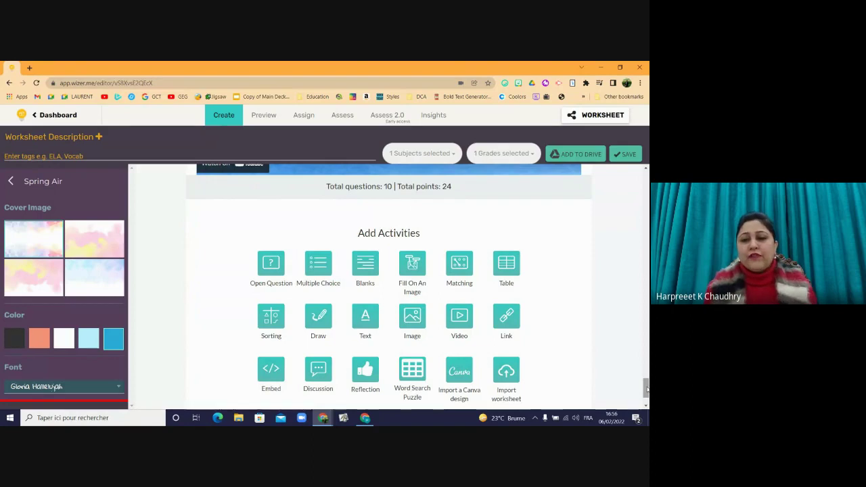
click(512, 321)
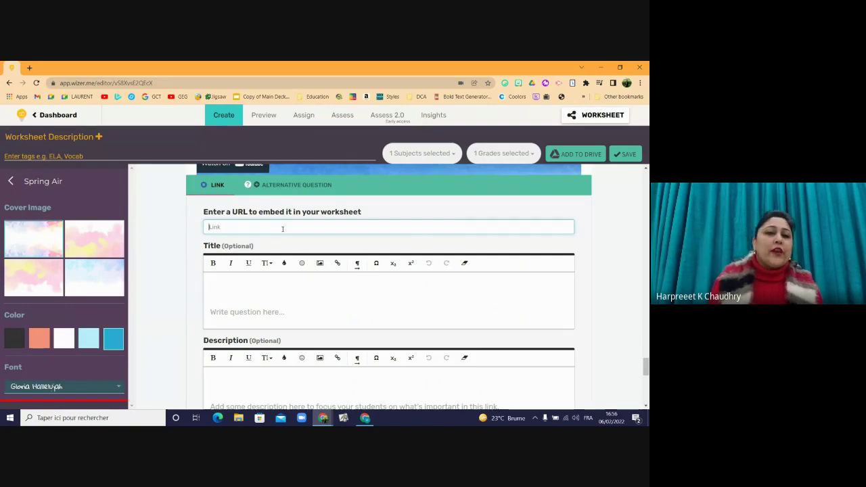
key(ctrl+v)
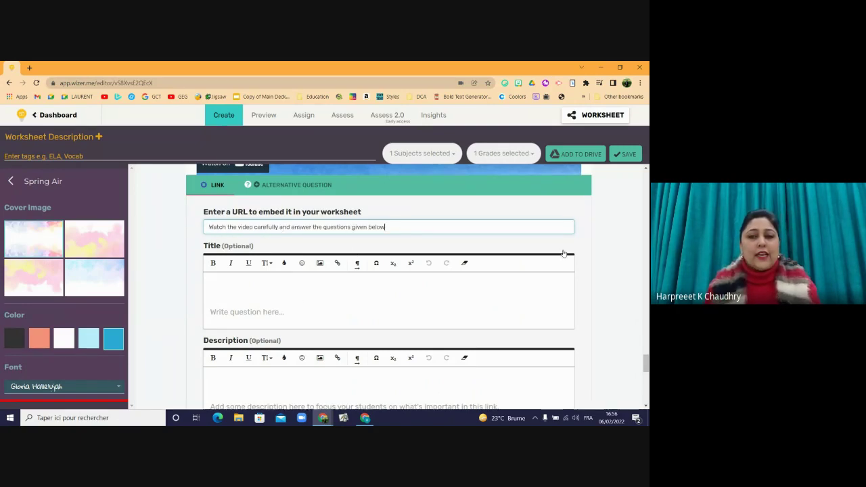
key(alt+Tab)
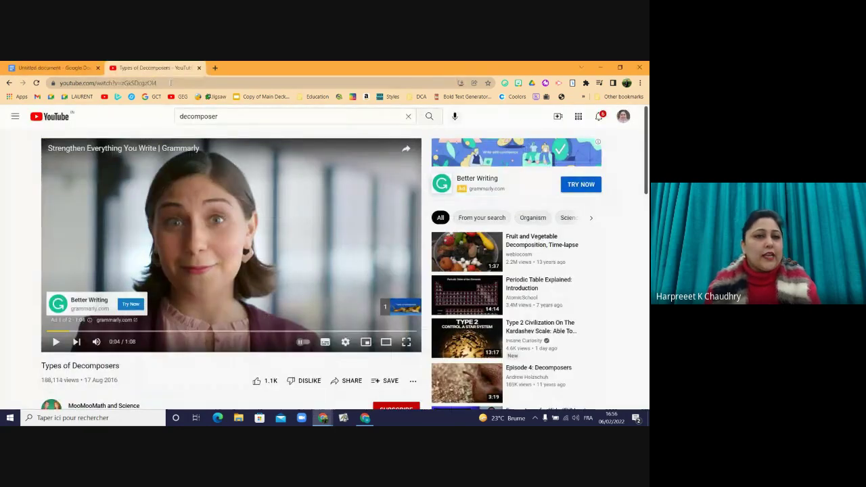
click(170, 83)
key(alt+Tab)
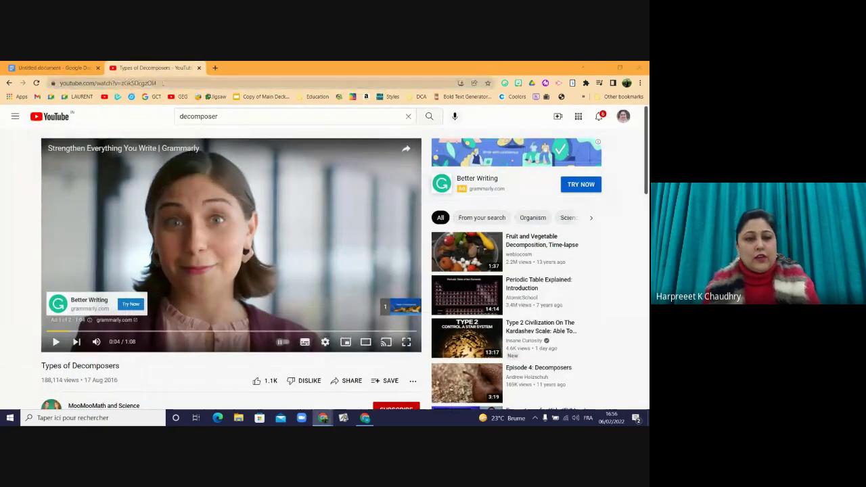
- Replace the link URL with the Types of Decomposers YouTube address, save, and reopen the card to check it
triple_click(234, 227)
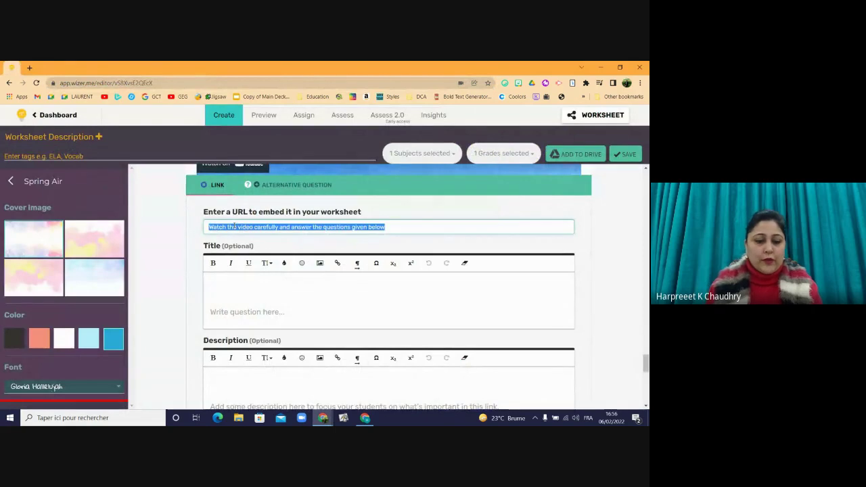
key(ctrl+v)
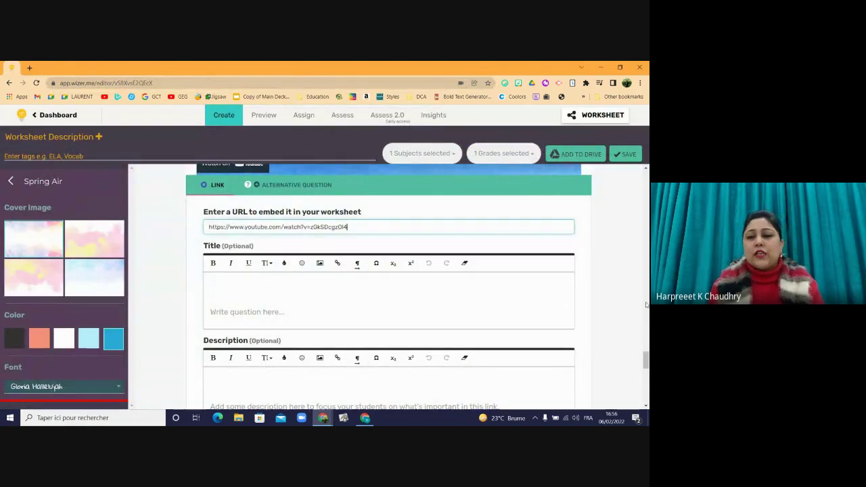
drag(646, 364, 646, 389)
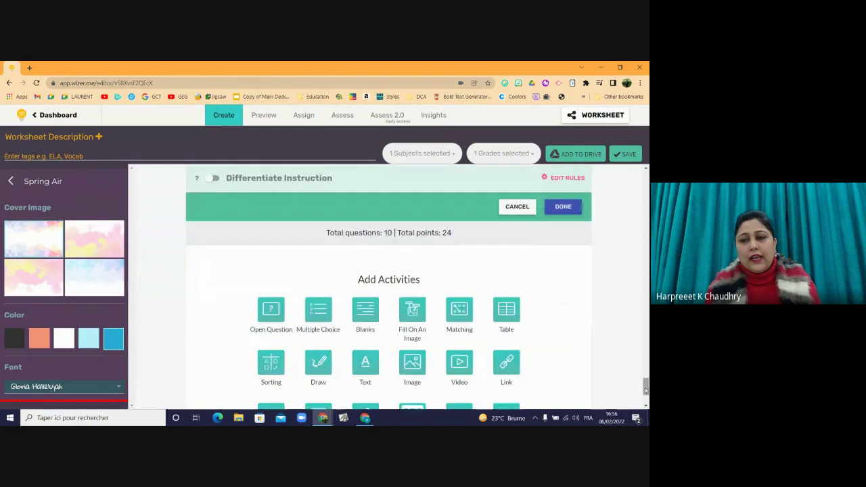
click(564, 207)
drag(647, 389, 647, 378)
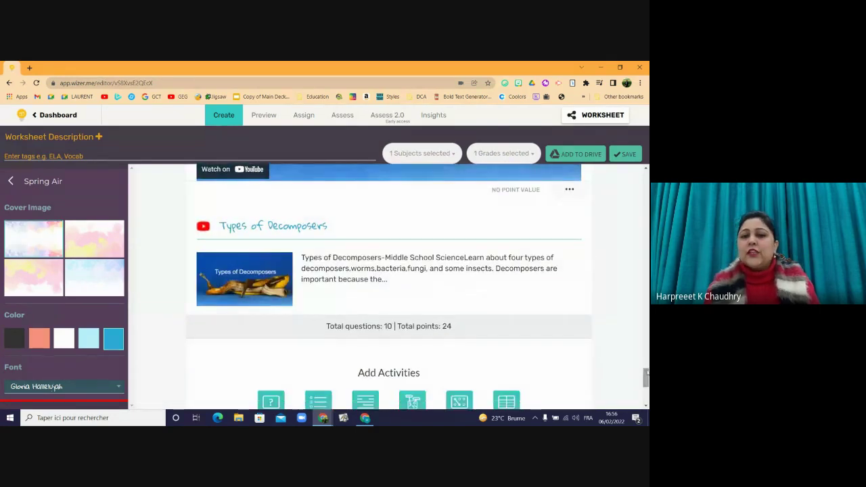
click(263, 266)
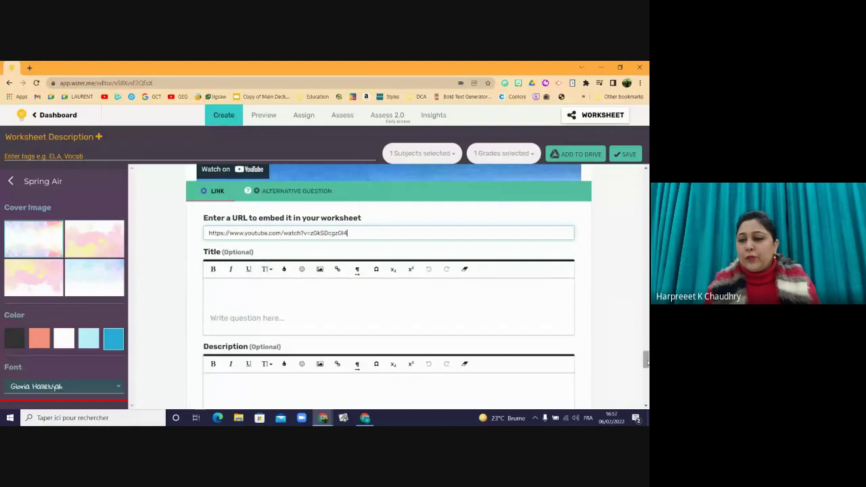
scroll(612, 232, down, 5)
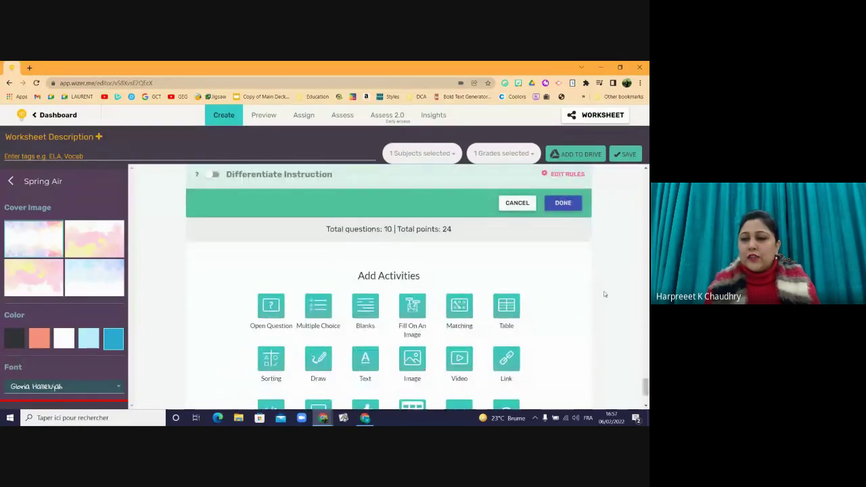
- Close the link card and add a new Embed activity, showing its blank title and instructions
click(563, 202)
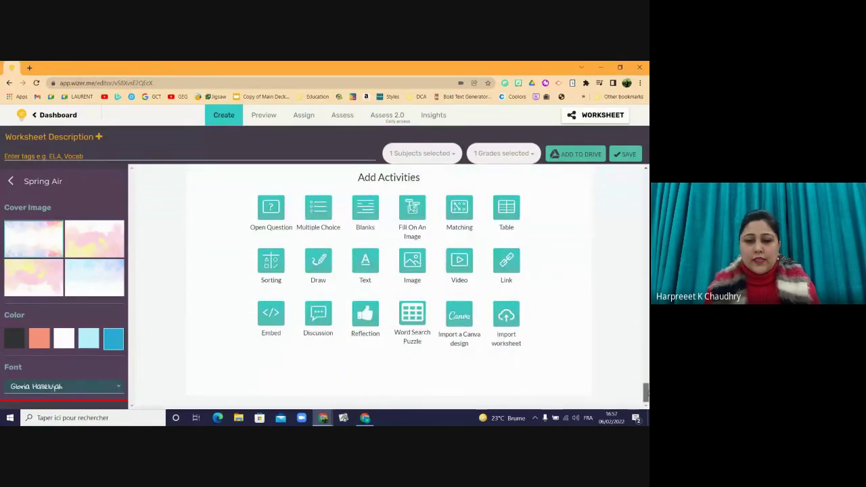
click(270, 315)
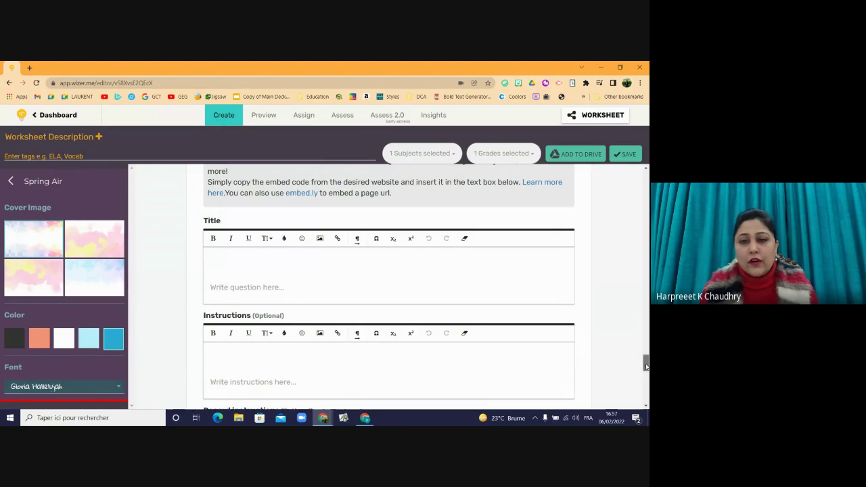
scroll(646, 364, up, 1)
scroll(647, 364, up, 2)
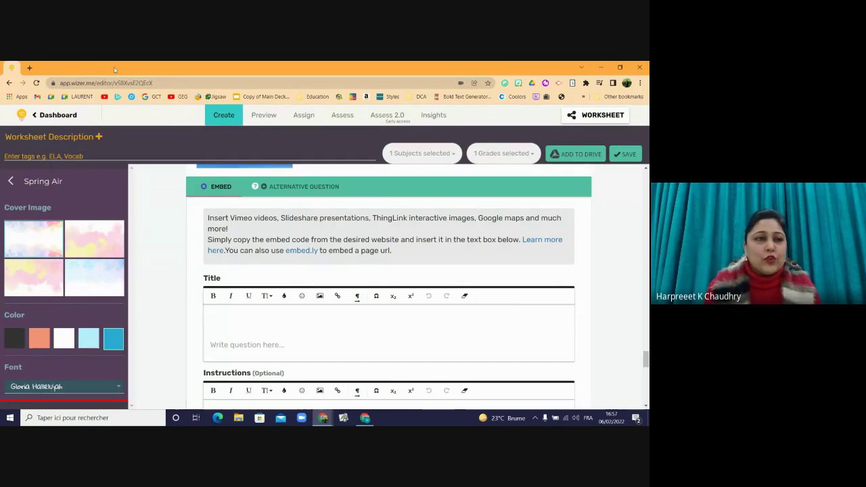
- Search 'slideshare' in a new tab, open the Parts of plants presentation, and copy its embed code
click(29, 68)
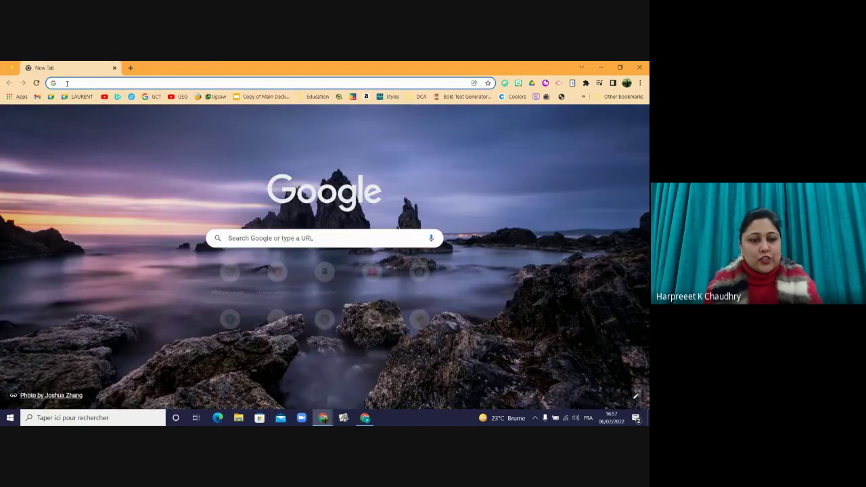
text(slide)
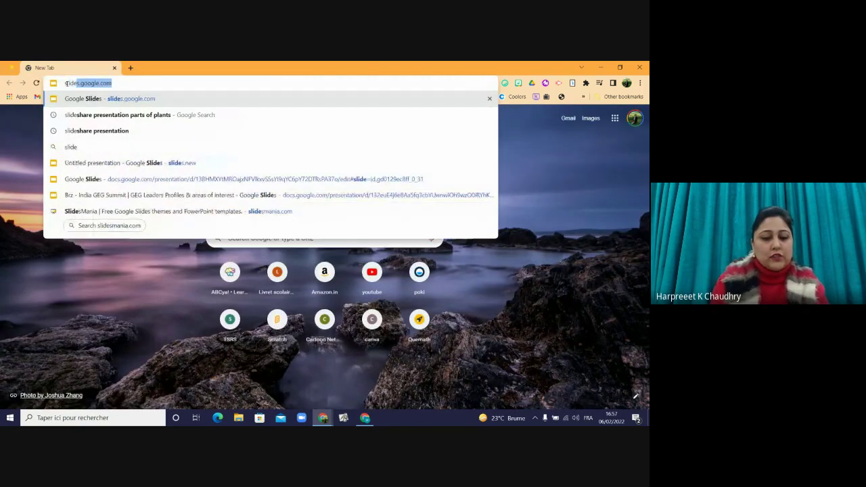
text(share+presentation+parts+of+plants&oq=slideshare&aqs=chrome)
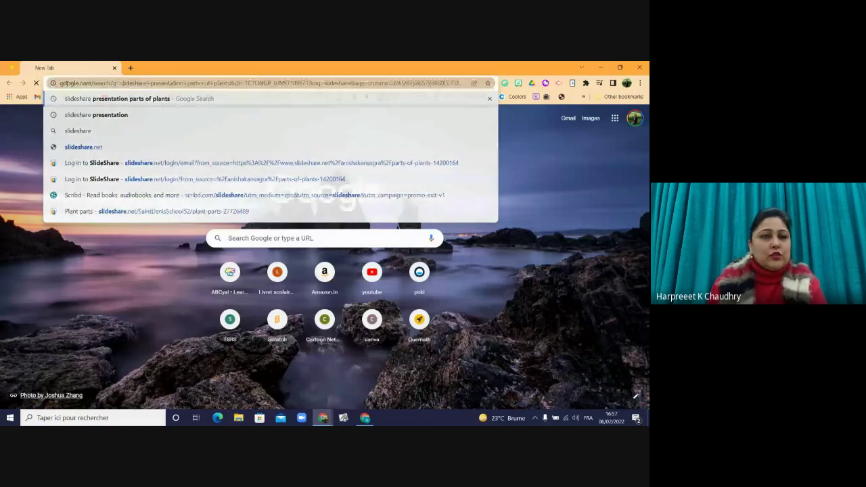
key(Return)
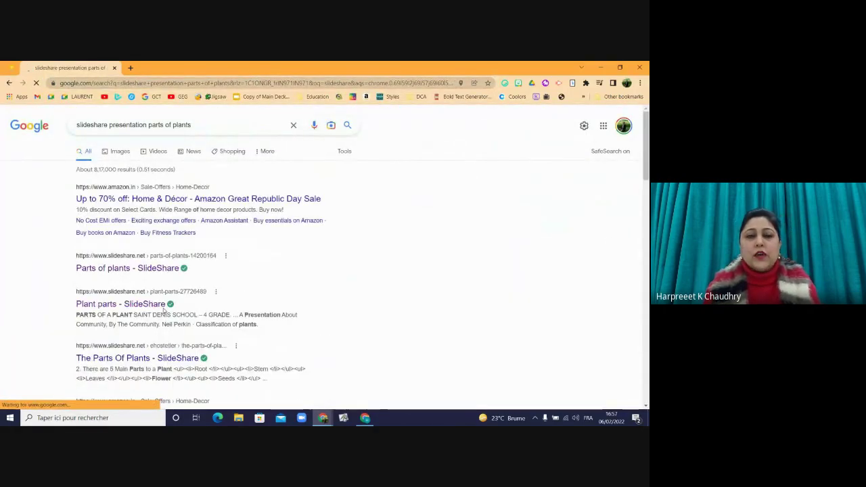
click(138, 268)
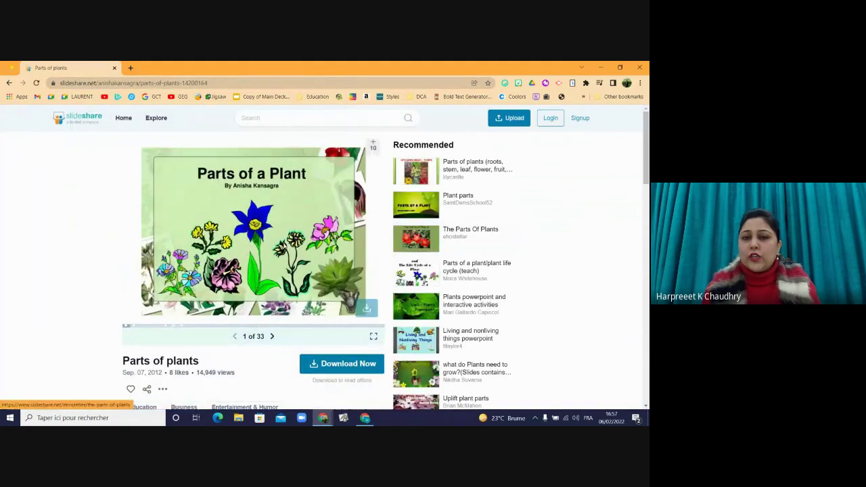
click(147, 391)
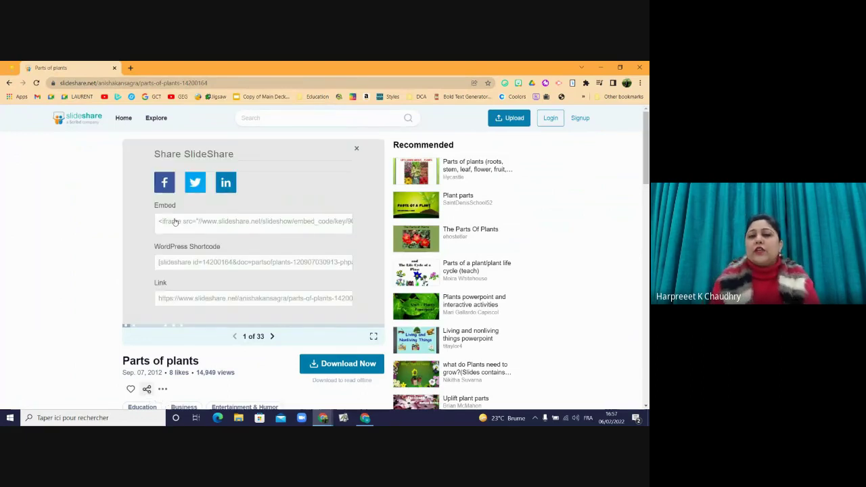
click(175, 223)
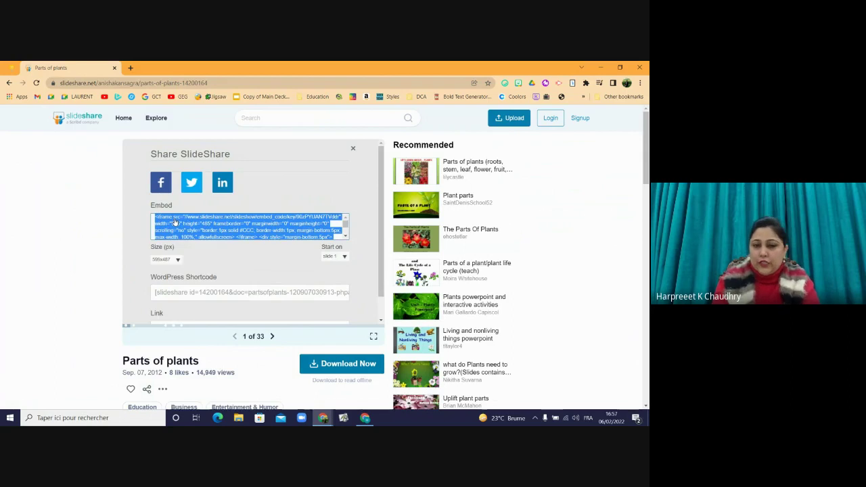
click(175, 222)
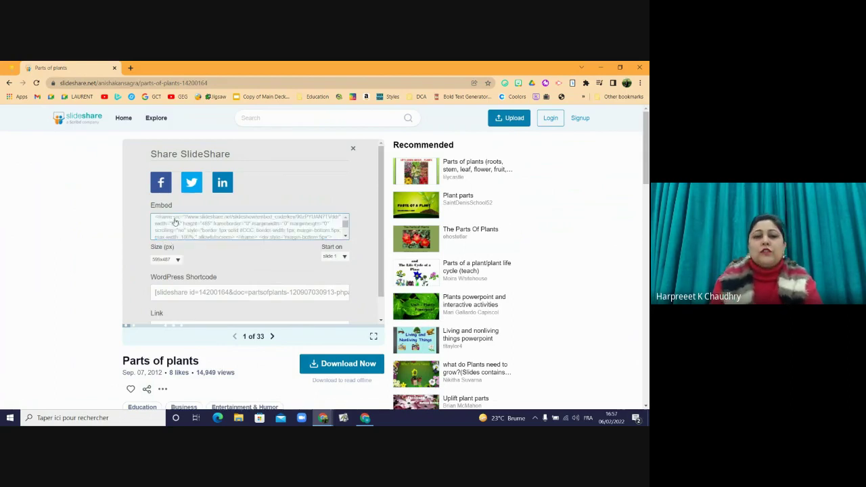
key(alt+Tab)
key(alt+Tab)
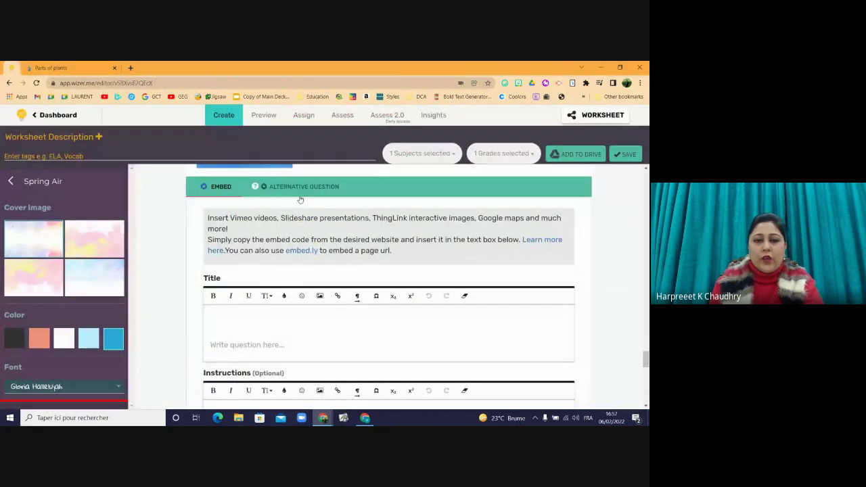
- Title the embed activity 'Parts of a plant', paste the SlideShare embed code, and save it
click(245, 330)
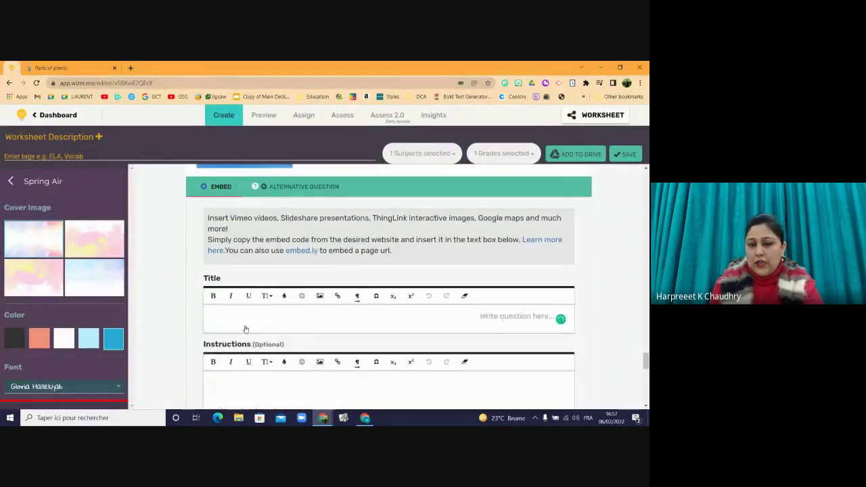
text(Pa)
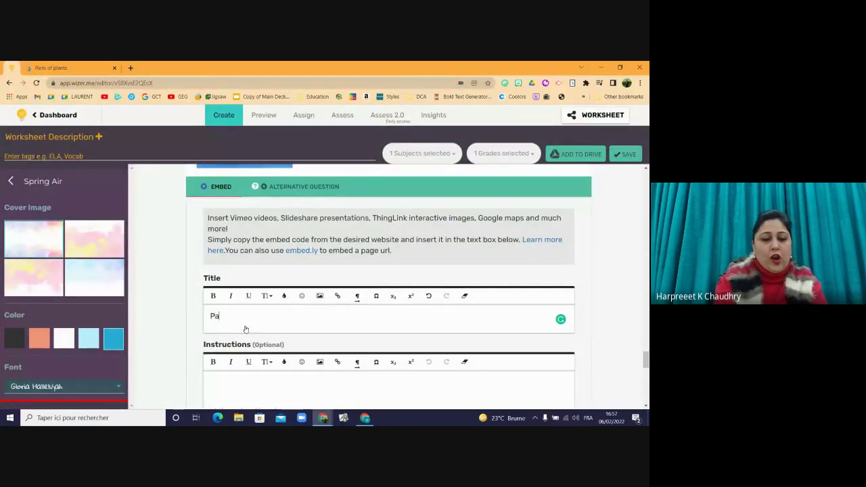
text(rts of a plant)
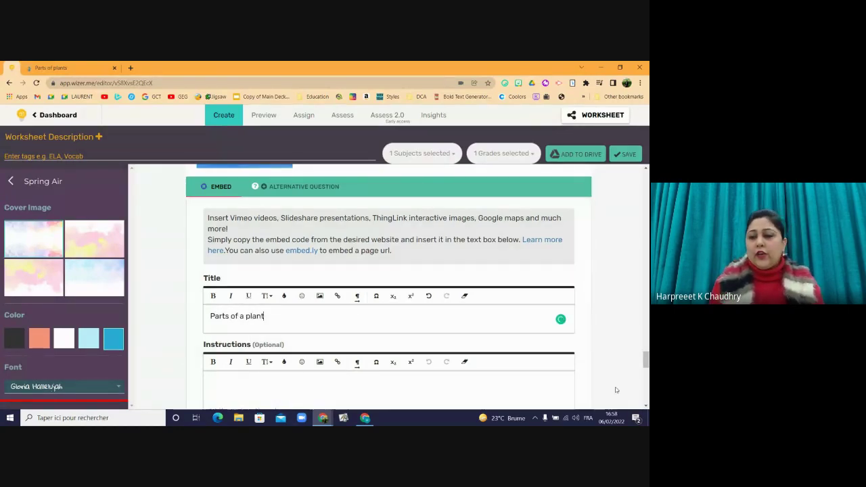
drag(646, 360, 646, 373)
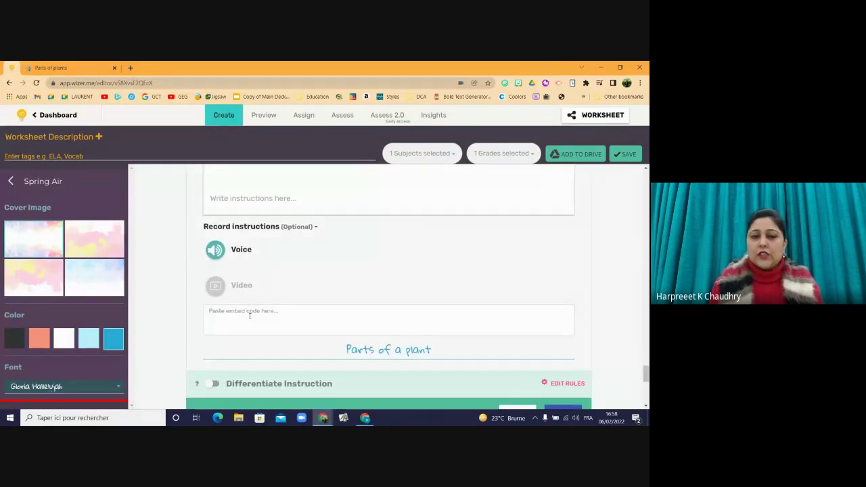
click(250, 315)
key(ctrl+v)
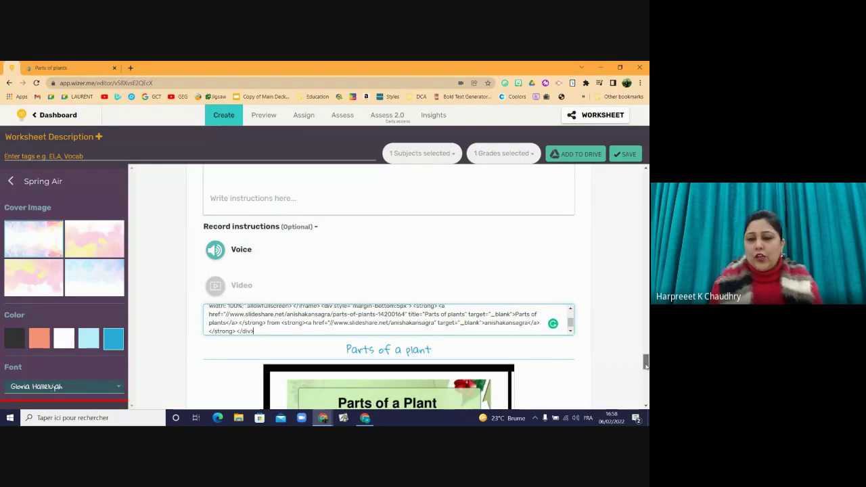
drag(647, 365, 647, 380)
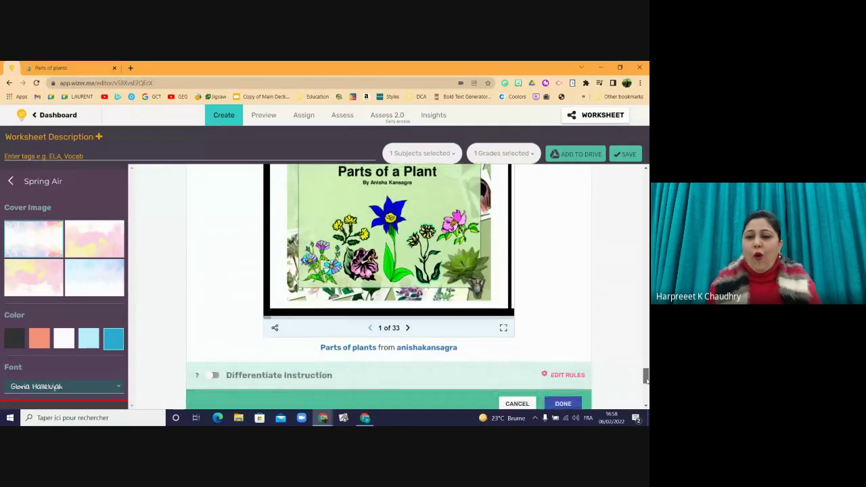
click(563, 404)
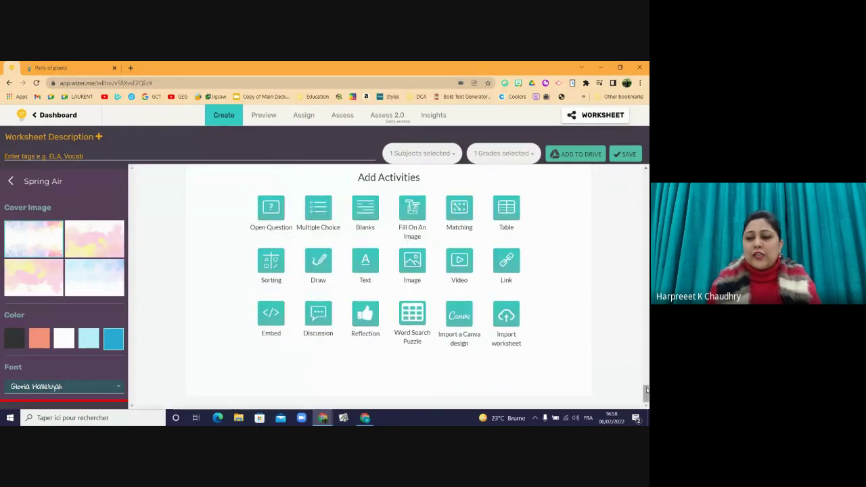
drag(647, 392, 646, 370)
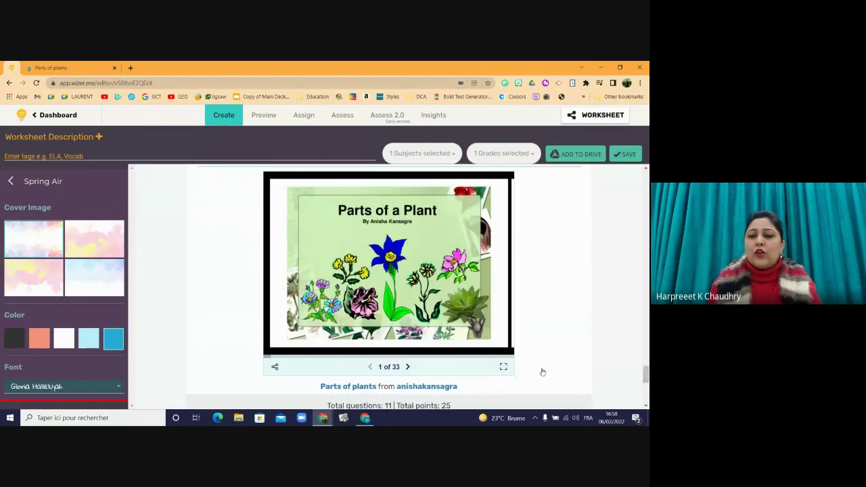
- Advance the embedded slideshow to slide 5 to preview it
click(408, 368)
click(408, 368)
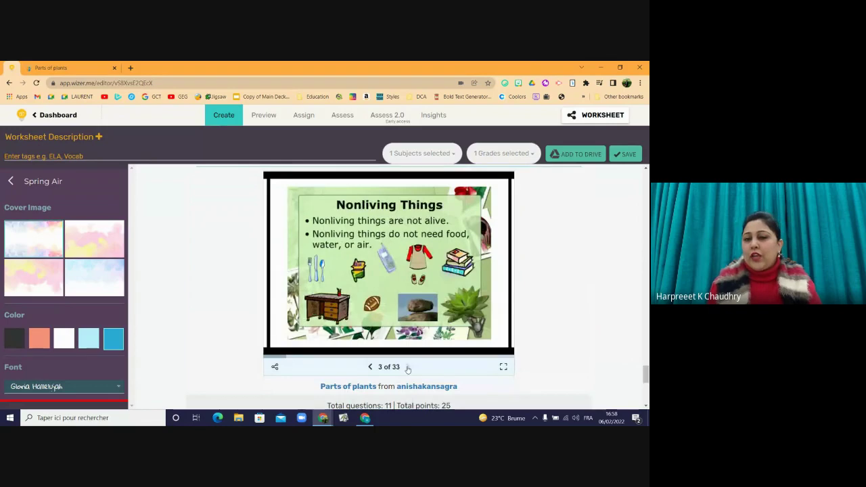
click(408, 367)
click(408, 368)
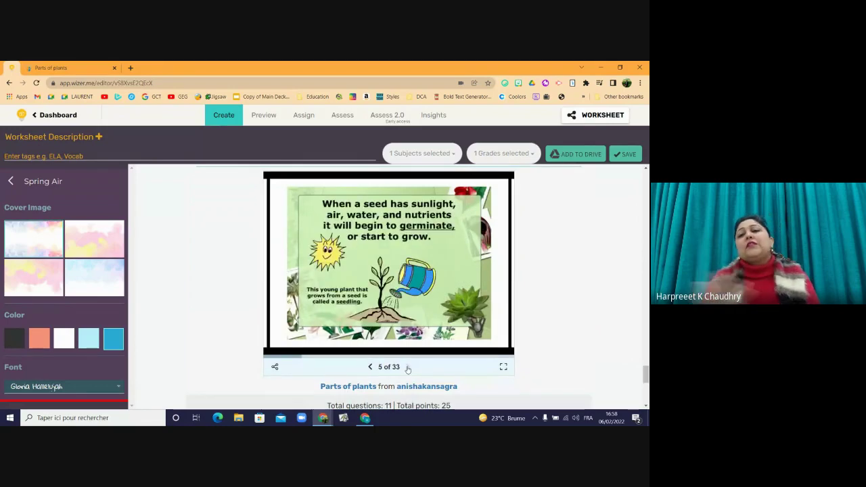
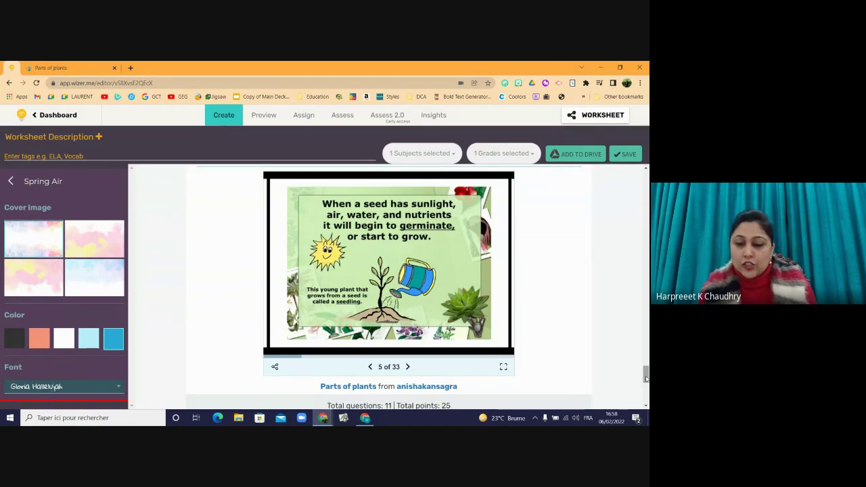
- Scroll down past the Parts of plants slideshow to the Add Activities grid
drag(647, 377, 647, 398)
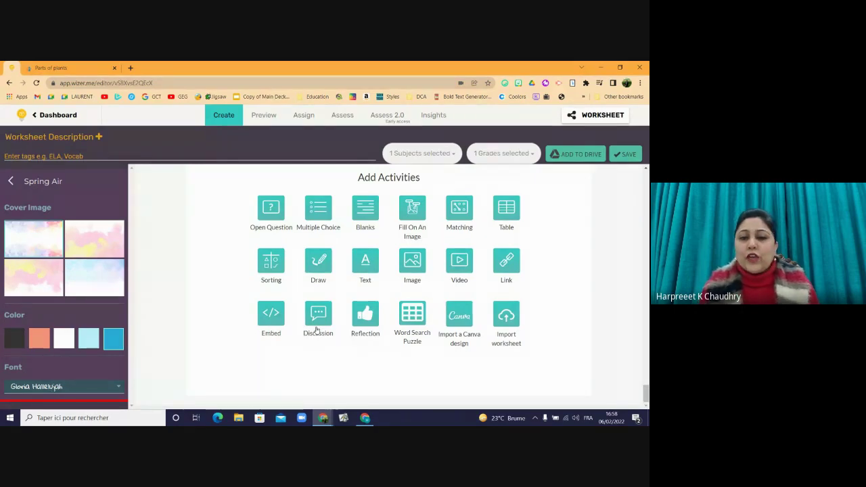
- Add a Discussion asking how photosynthesis differed from metamorphosis in the video
click(317, 323)
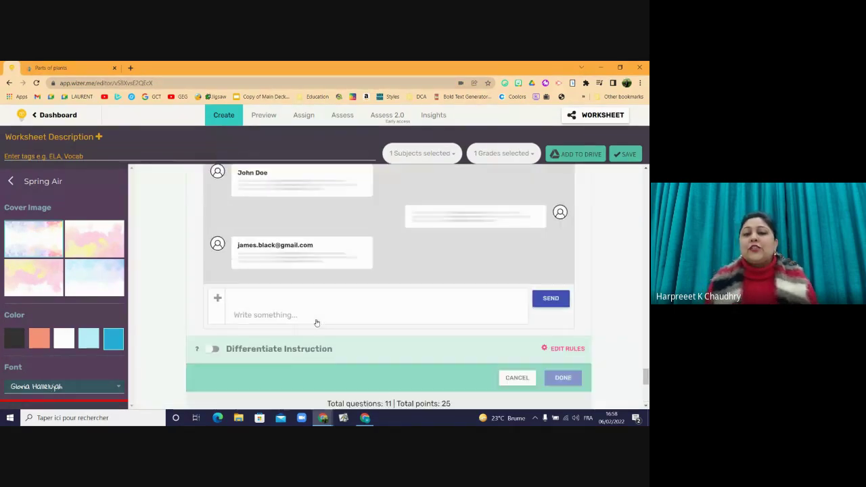
drag(644, 379, 646, 376)
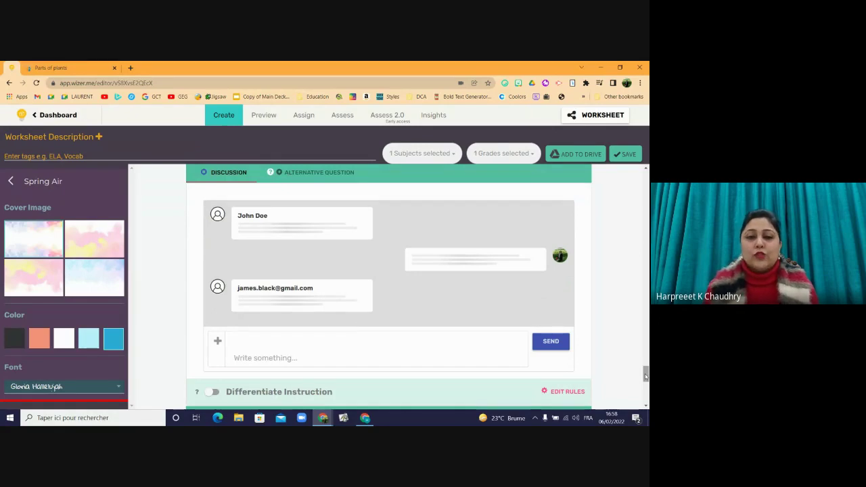
click(364, 341)
text(How)
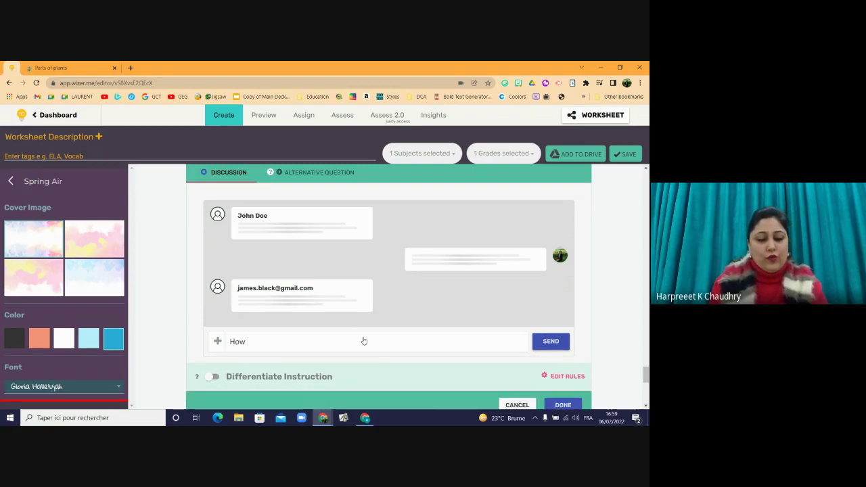
text( was )
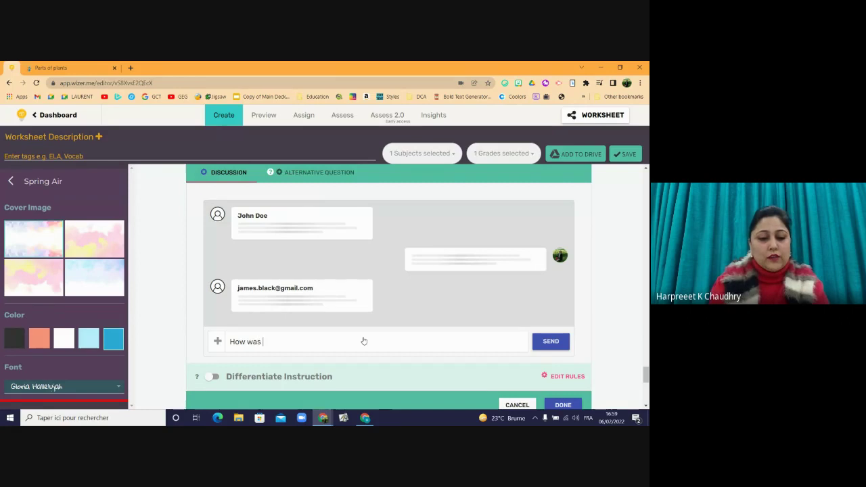
text(the )
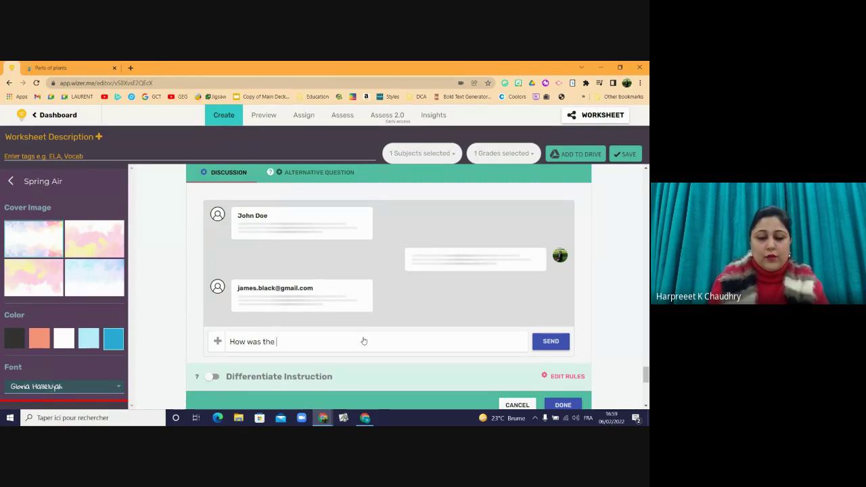
text(process)
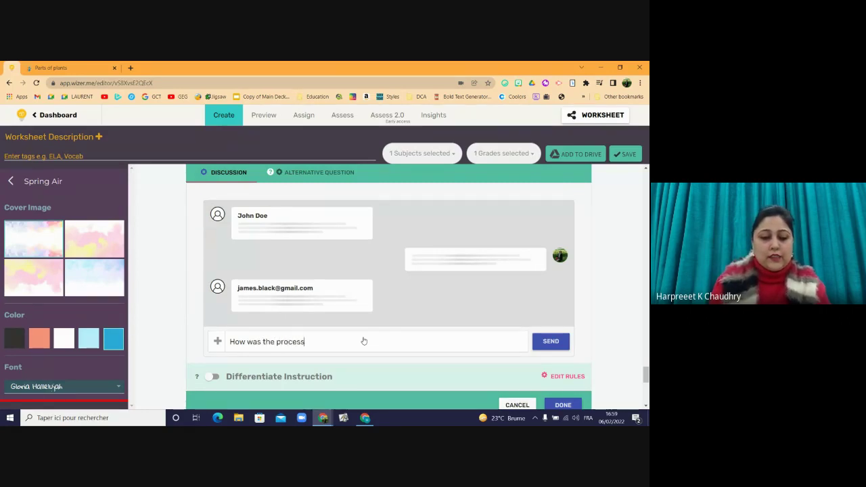
text( of )
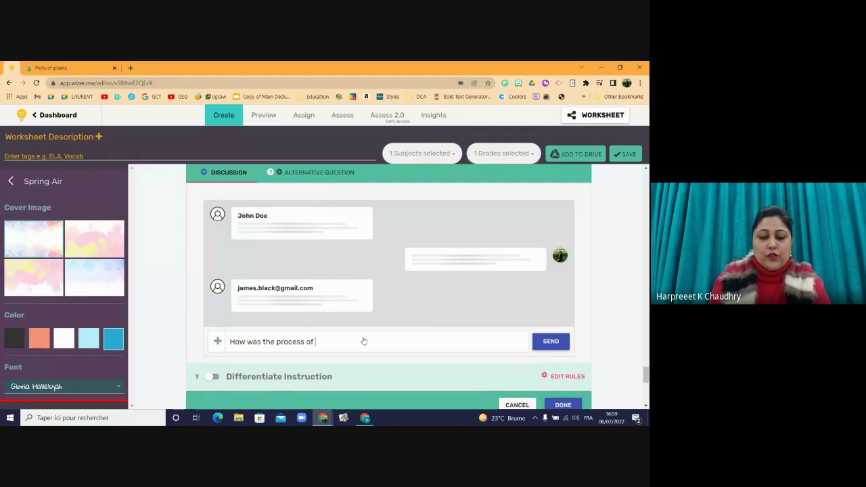
text(photo)
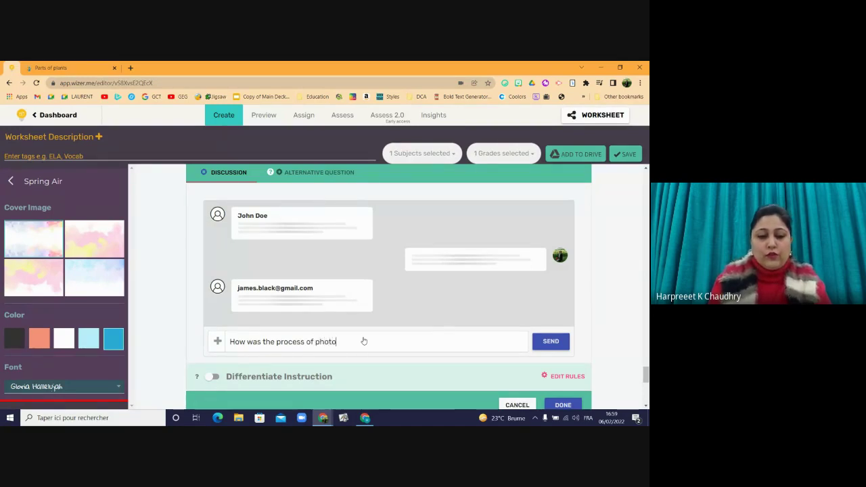
text(sy)
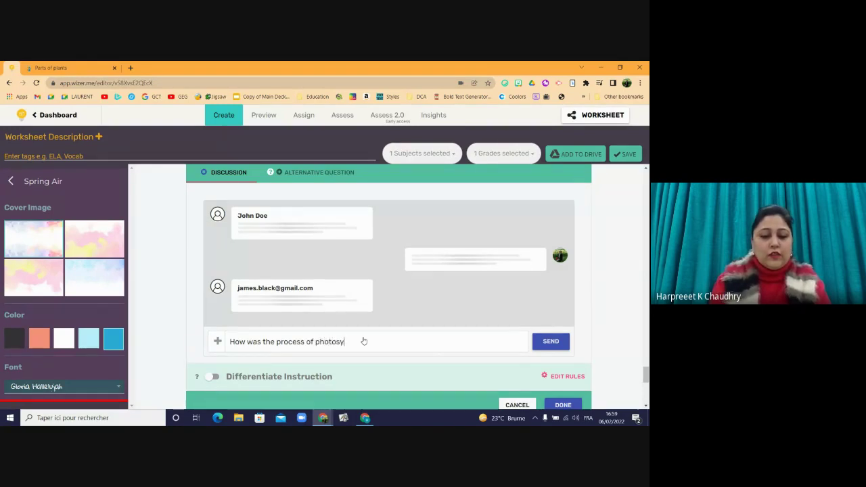
text(nthe)
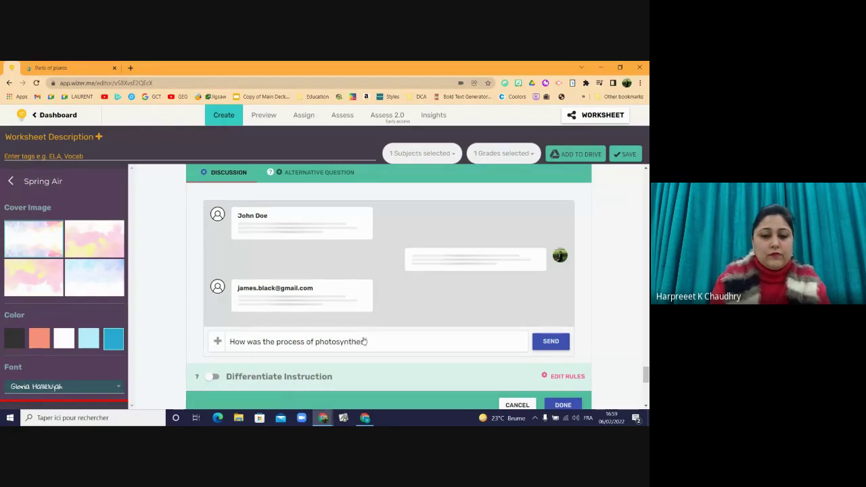
text(sis diff)
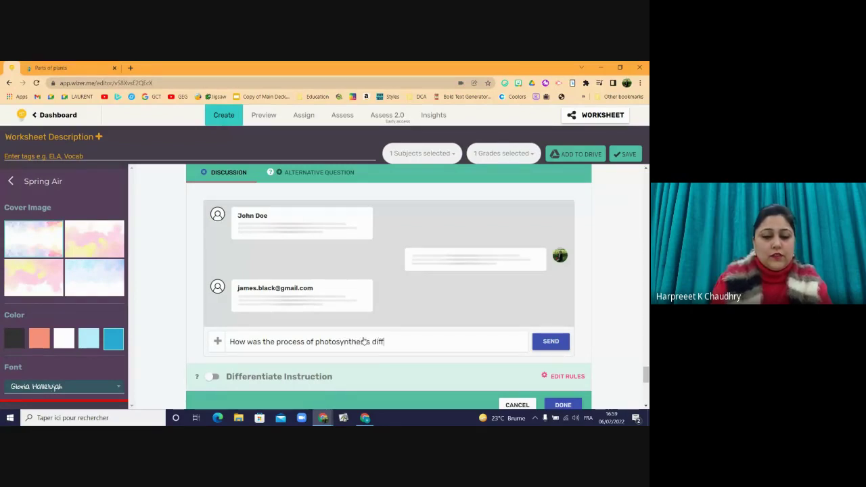
text(erent than)
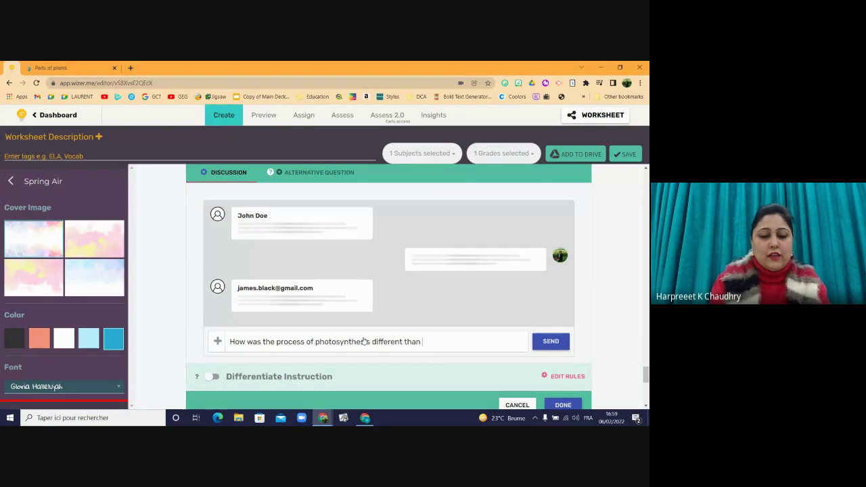
text( the proces)
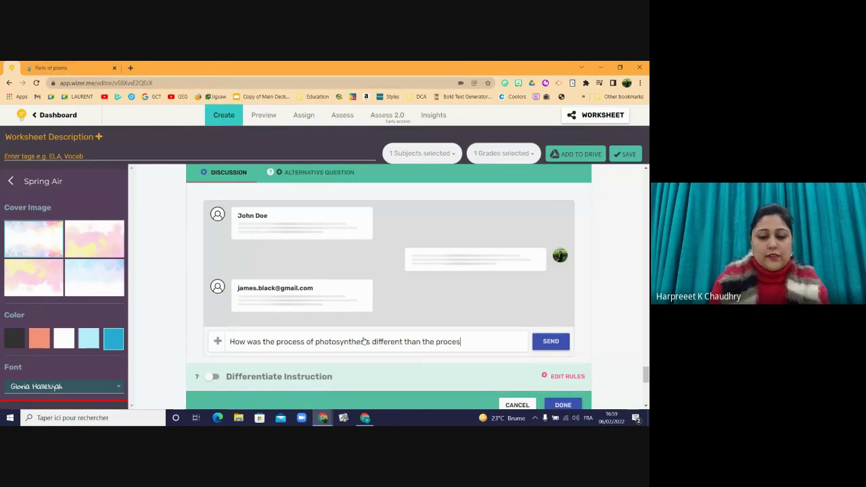
text(s of Meta)
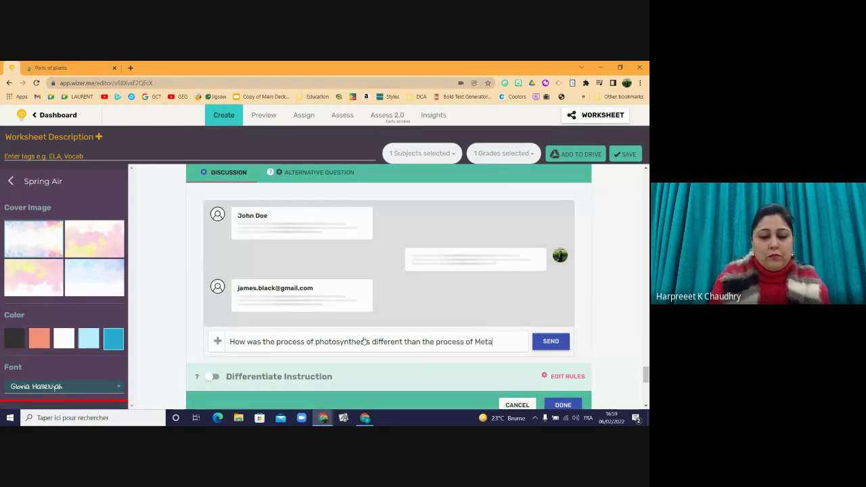
text(mos)
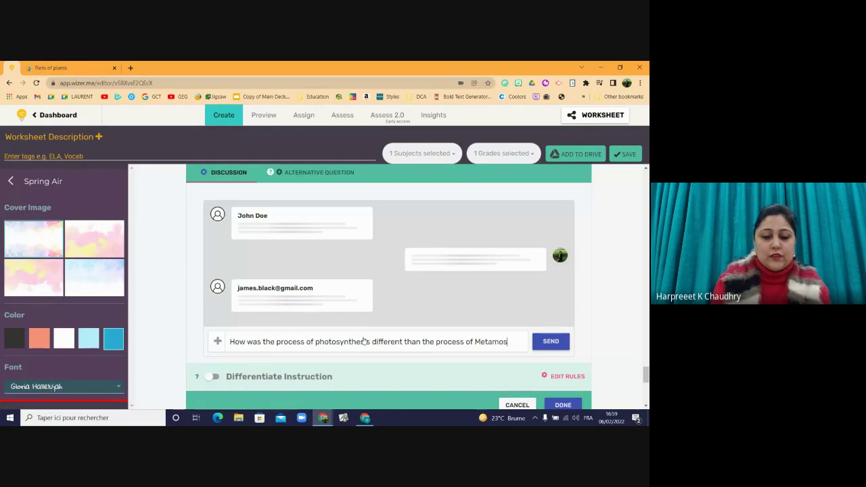
text(phosis in)
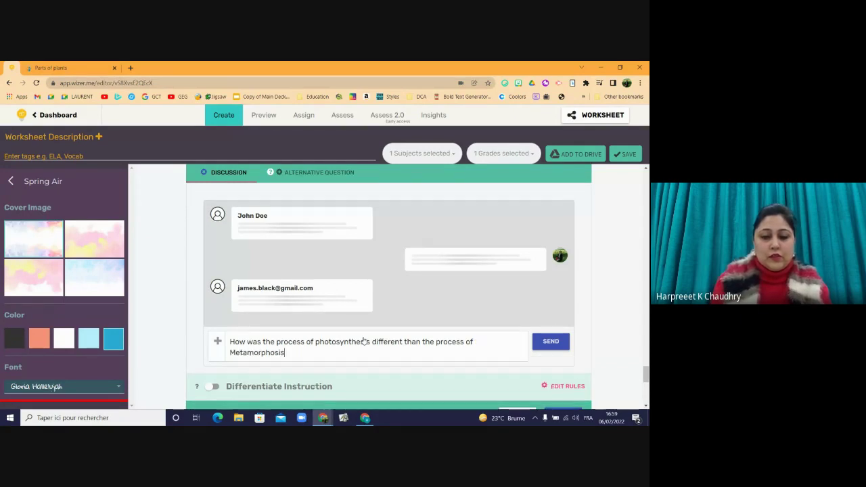
text( the)
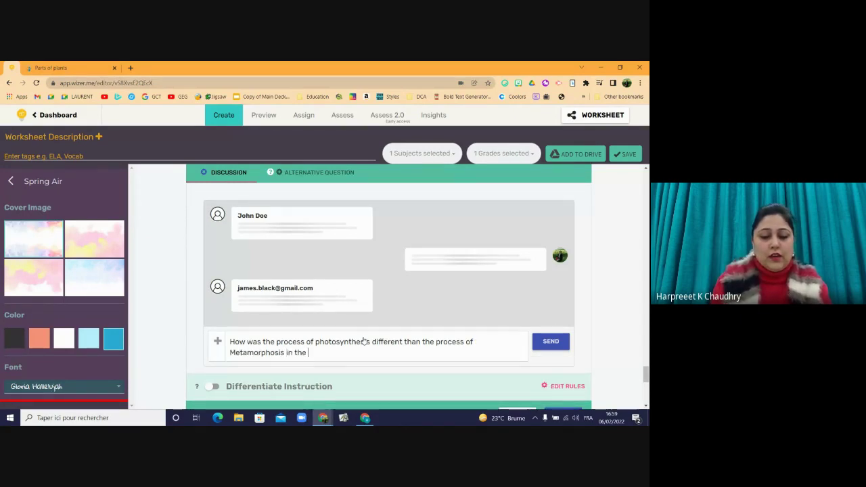
text( vide)
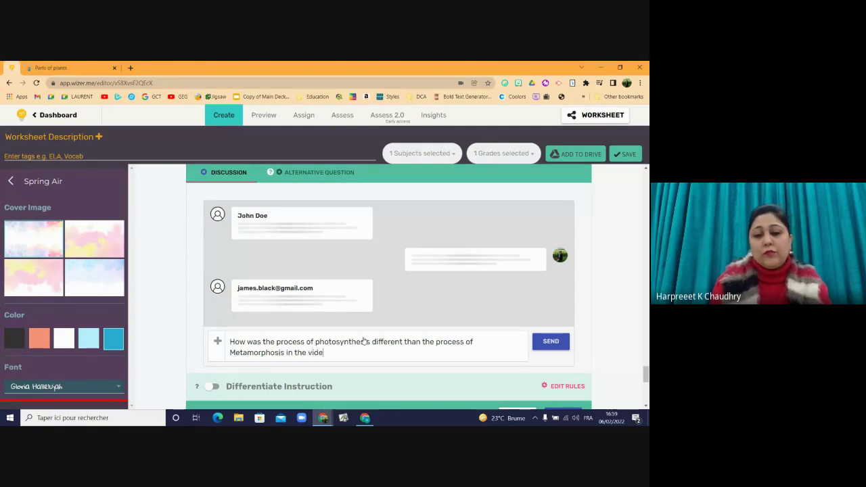
text(o.)
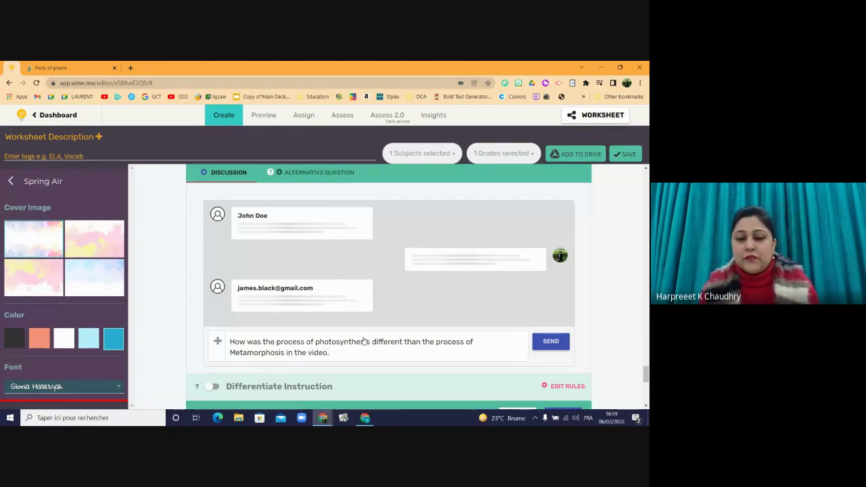
click(548, 342)
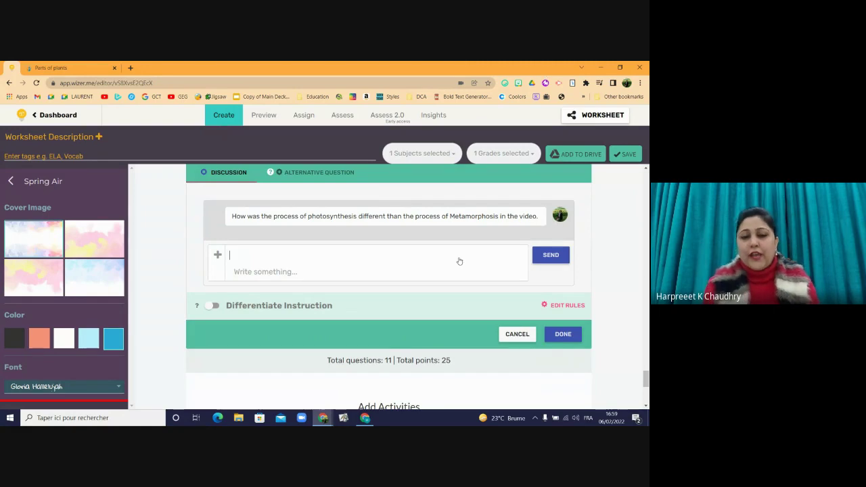
- Post the test reply 'fuyfkgugli' in the discussion
text(fuyfkgugli)
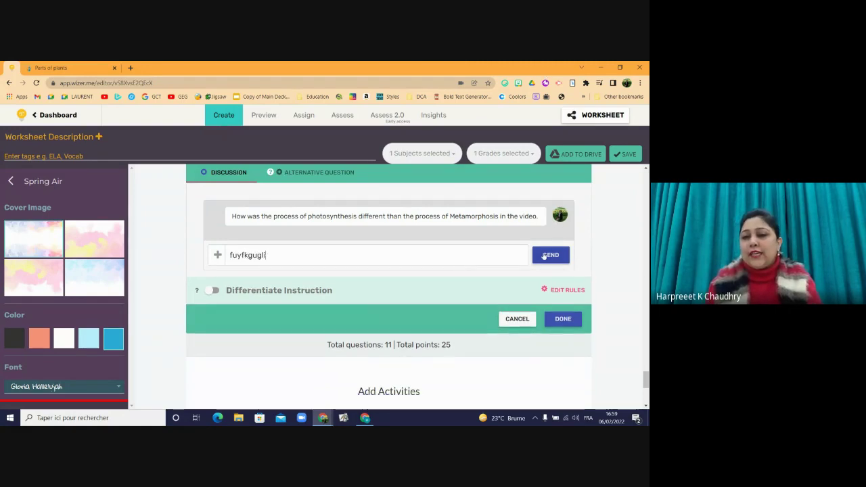
click(546, 255)
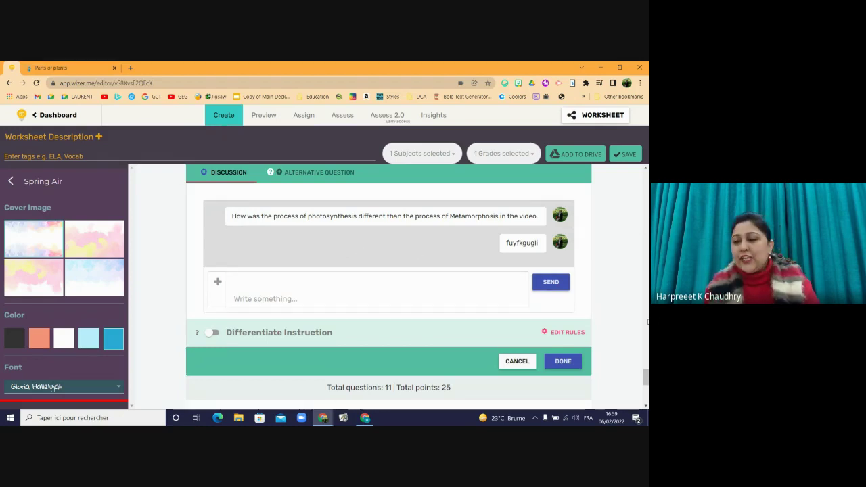
scroll(647, 384, down, 4)
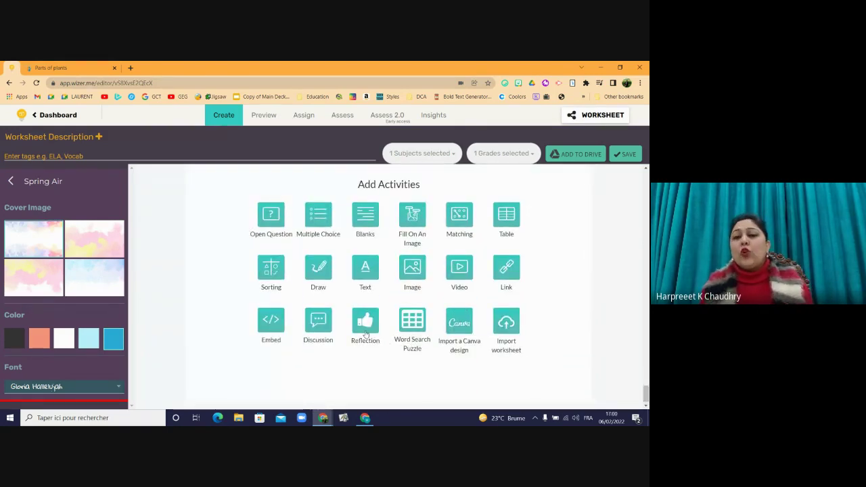
- Add a Reflection asking 'How well do you think you understood the lesson.', correcting 'weel' to 'well'
click(366, 331)
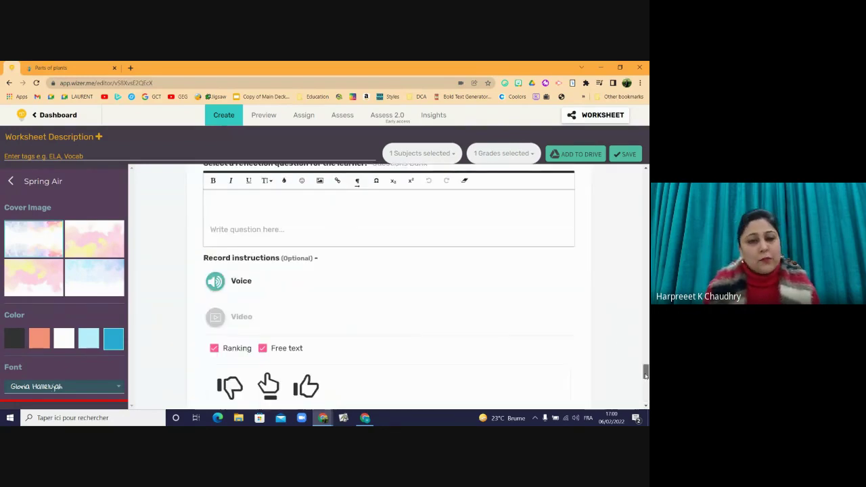
drag(646, 377, 646, 369)
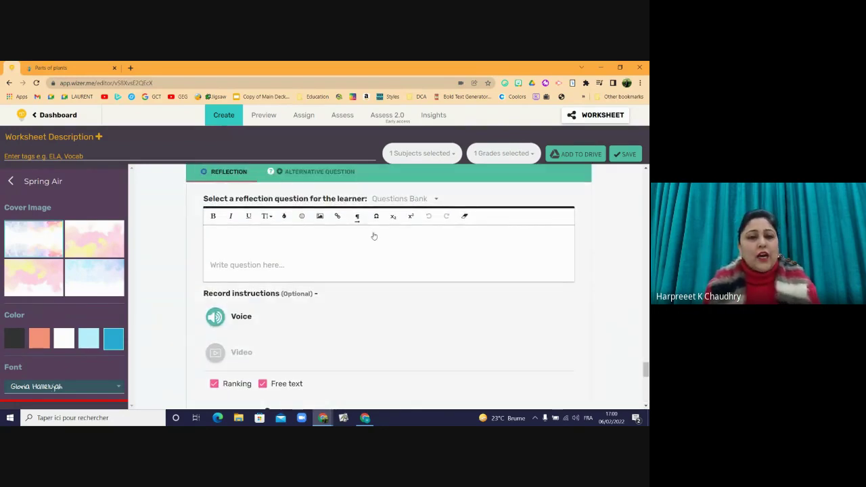
text(Ho)
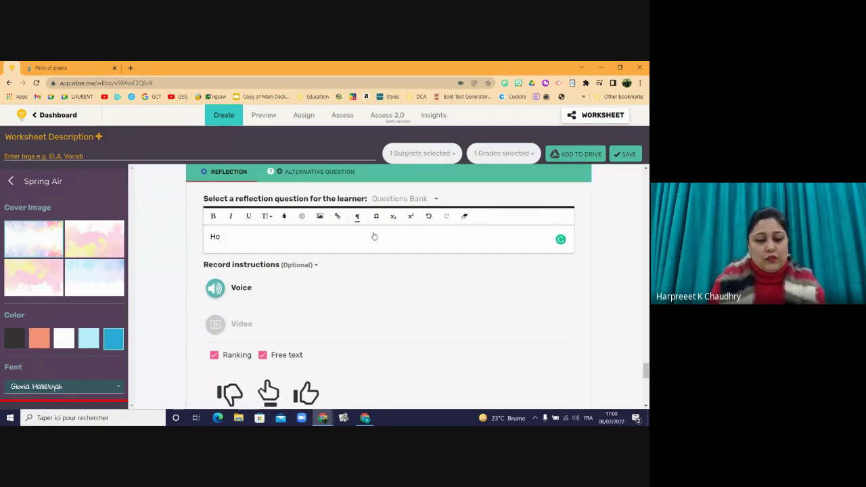
text(w weel d)
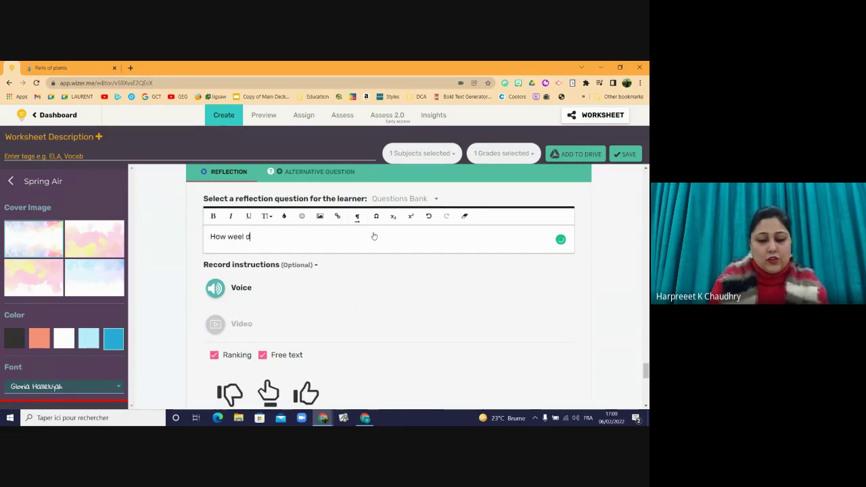
text(o you thi)
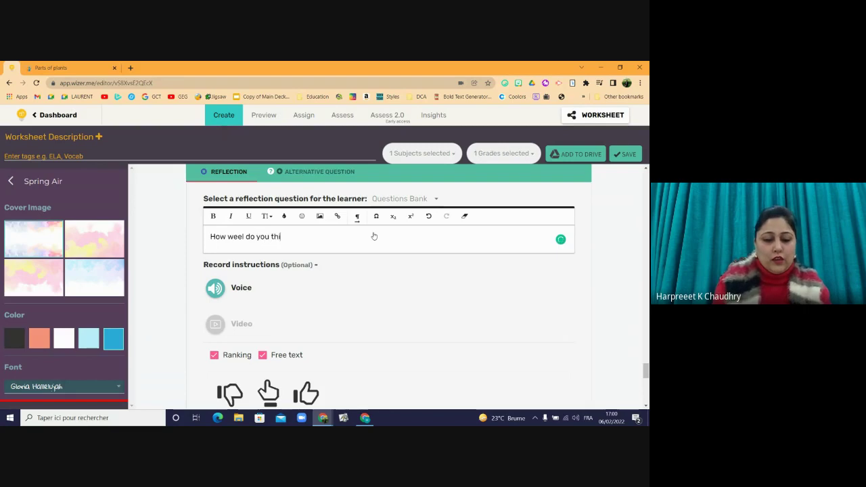
text(nk you)
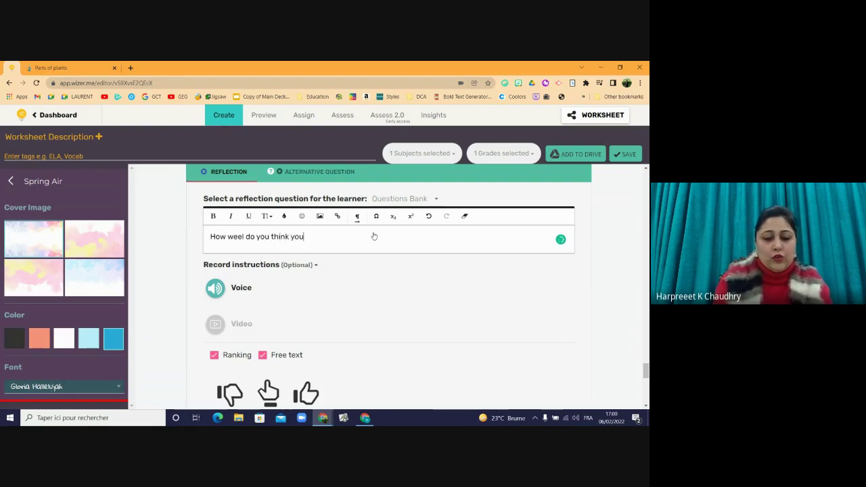
text( understood)
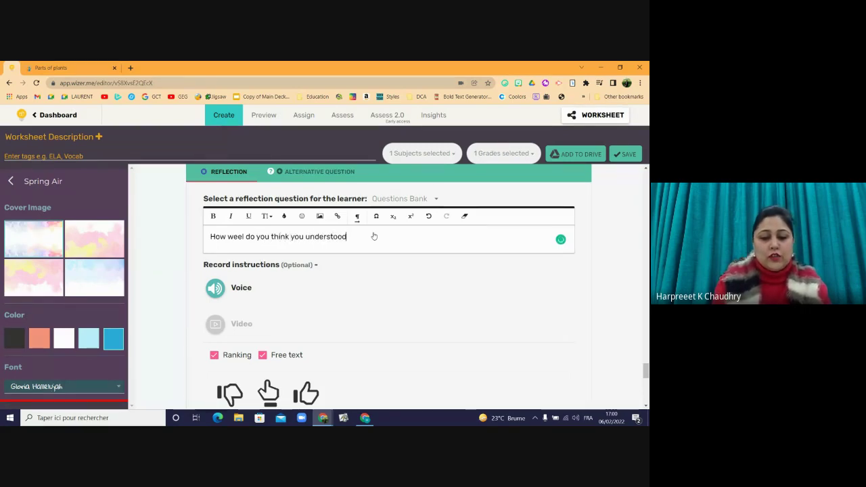
text( the lesson.)
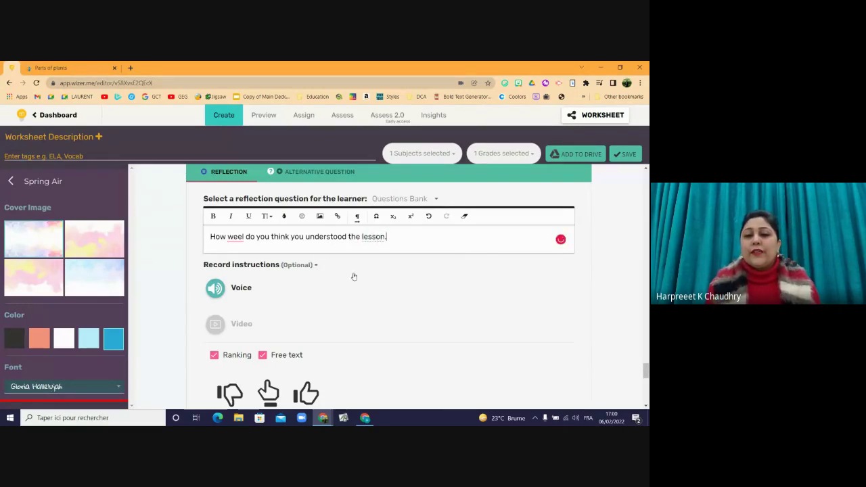
click(230, 239)
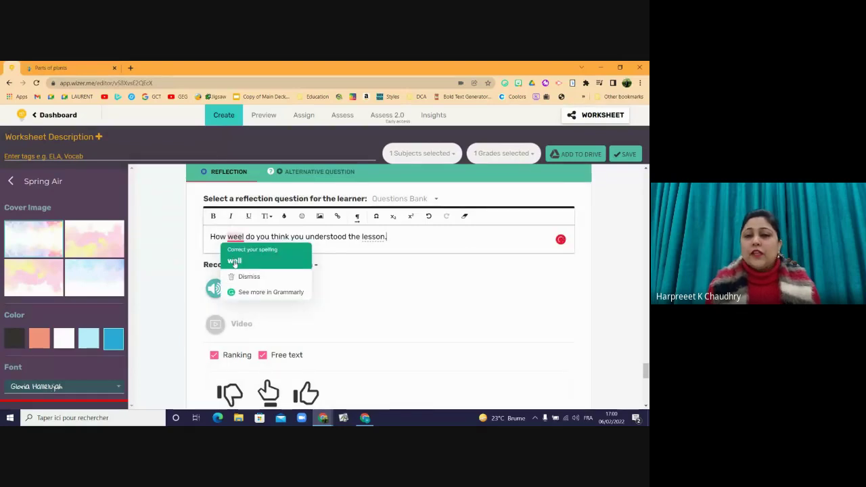
click(234, 260)
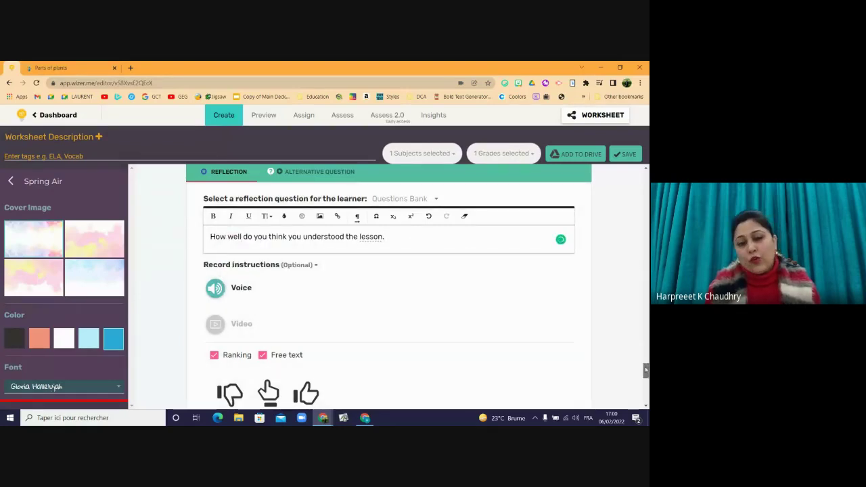
drag(646, 371, 646, 378)
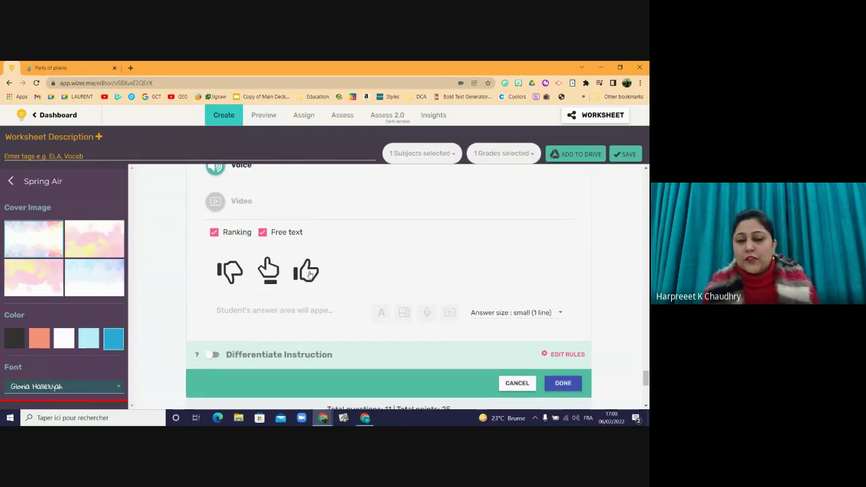
click(563, 384)
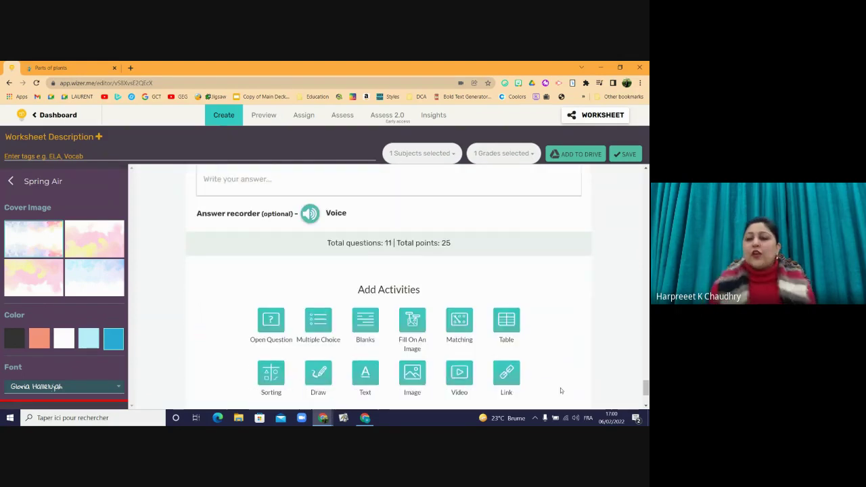
scroll(561, 391, down, 3)
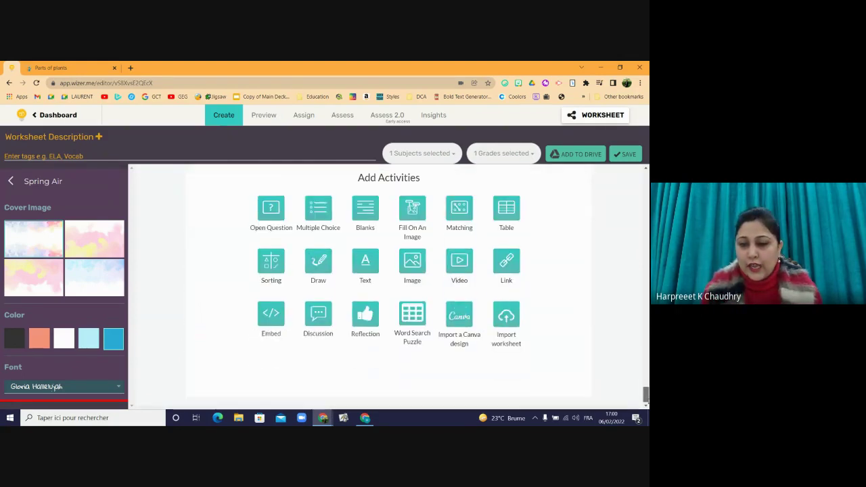
- Add a Word Search Puzzle activity and title it 'Biodiversity'
click(414, 319)
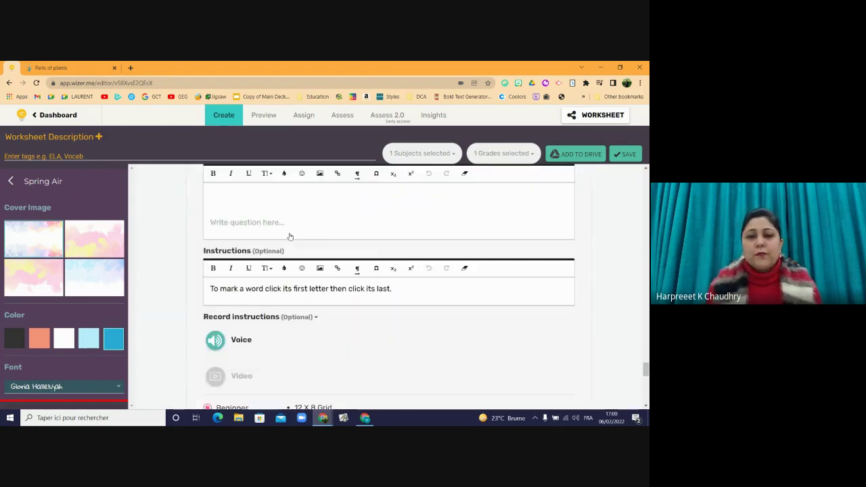
drag(647, 377, 646, 368)
click(262, 278)
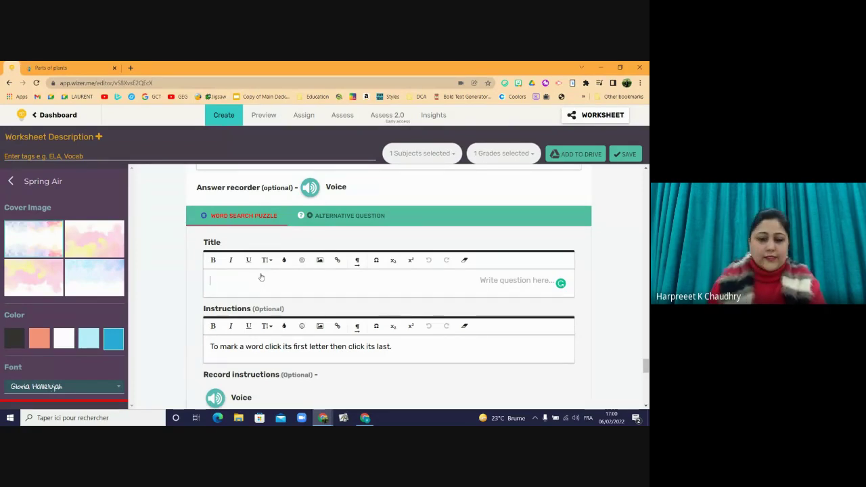
text(Na)
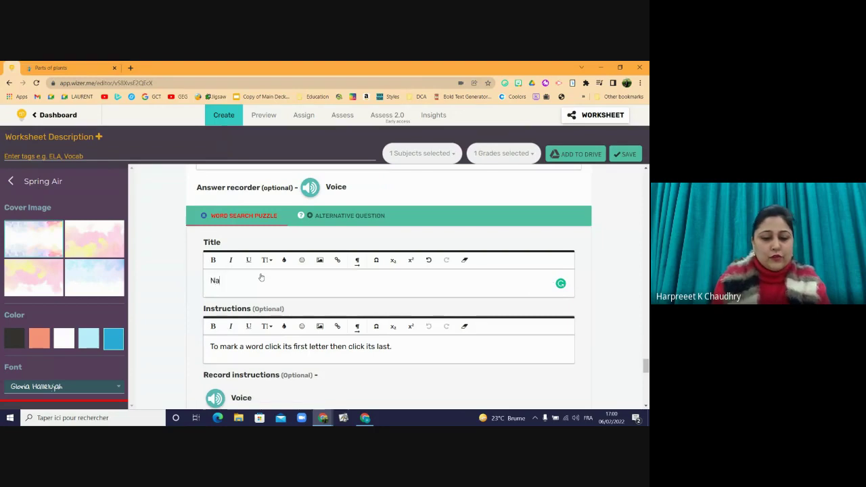
key(BackSpace)
key(BackSpace)
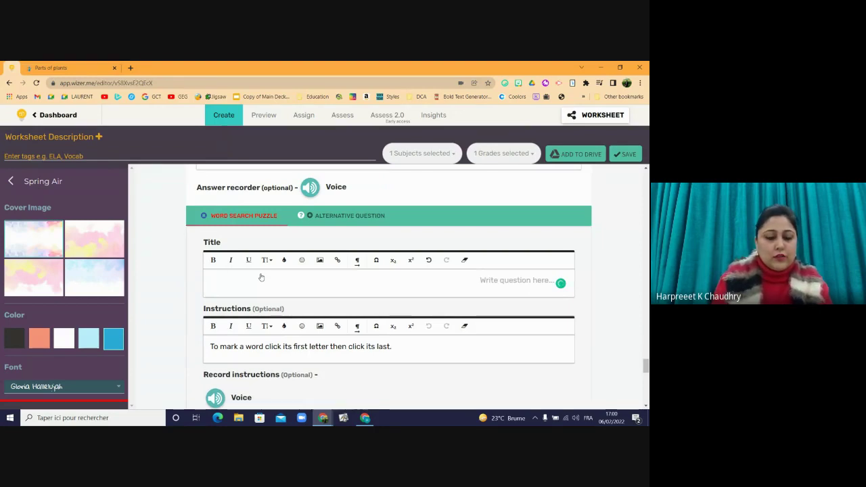
text(Biod)
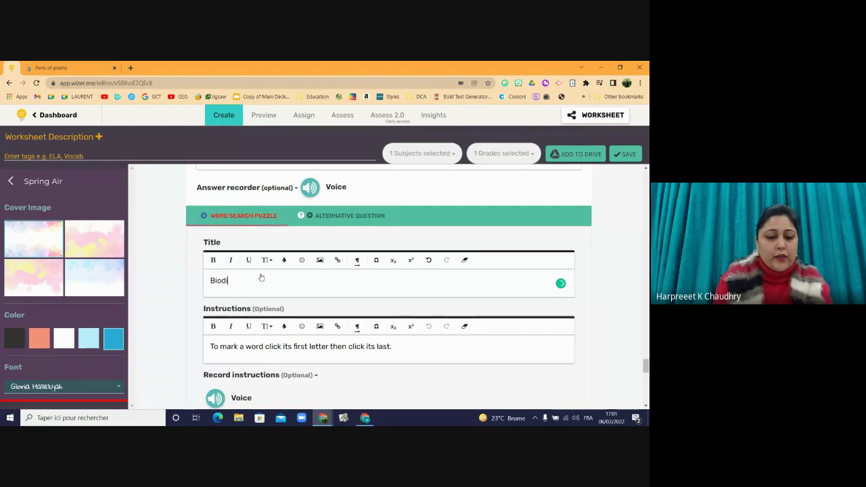
text(iversity)
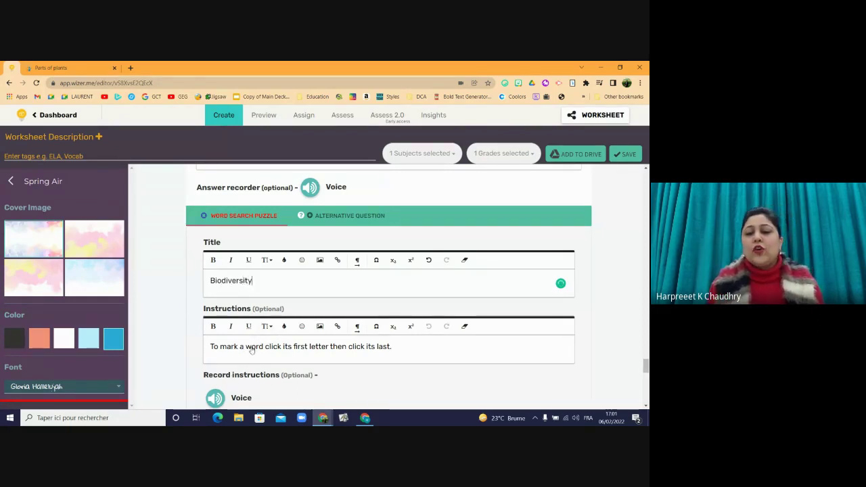
drag(645, 364, 646, 380)
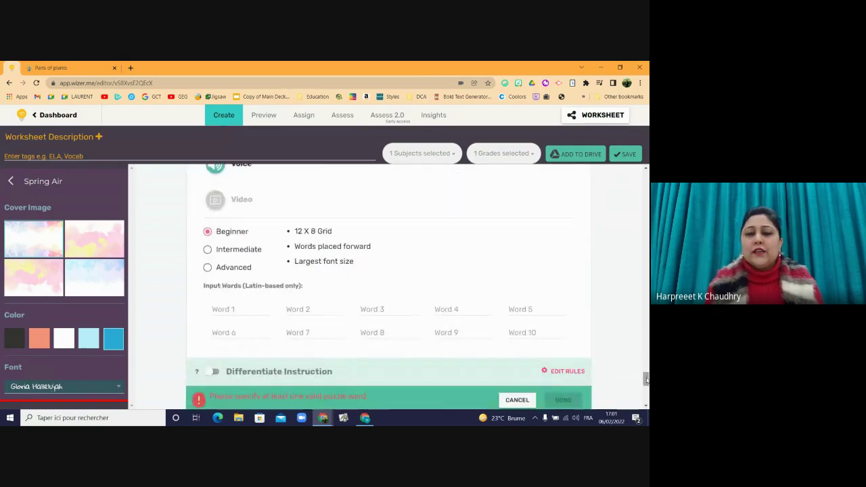
- Set the puzzle to Intermediate and enter decomposers, carnivores and herbivores
click(207, 251)
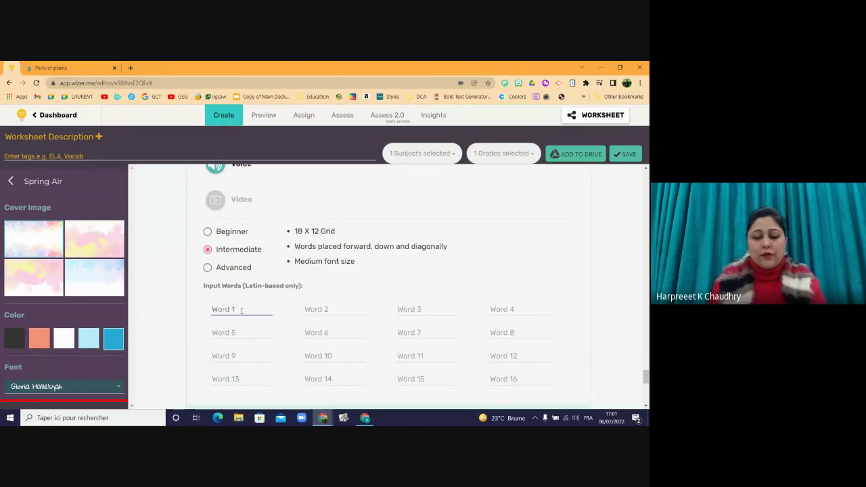
text(decopo)
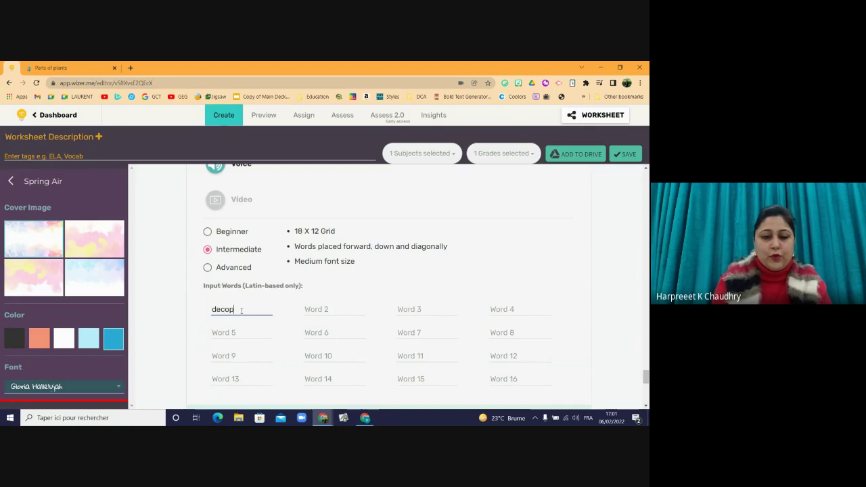
key(BackSpace)
key(BackSpace)
key(BackSpace)
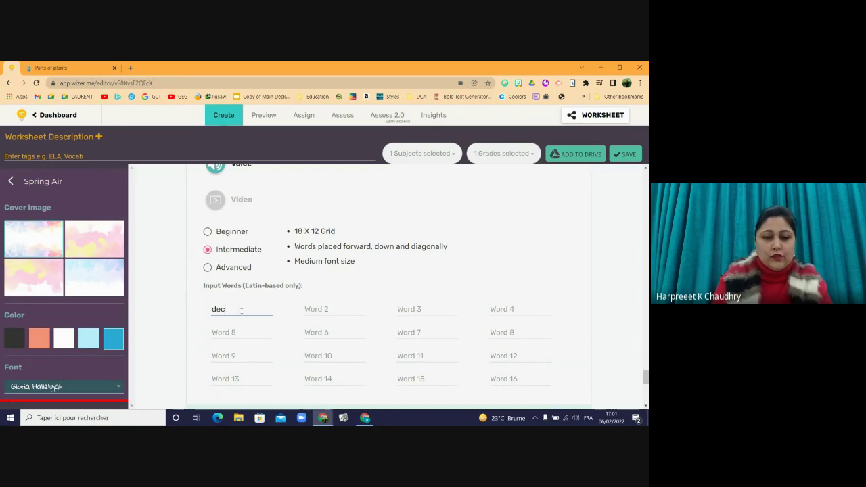
text(omposers)
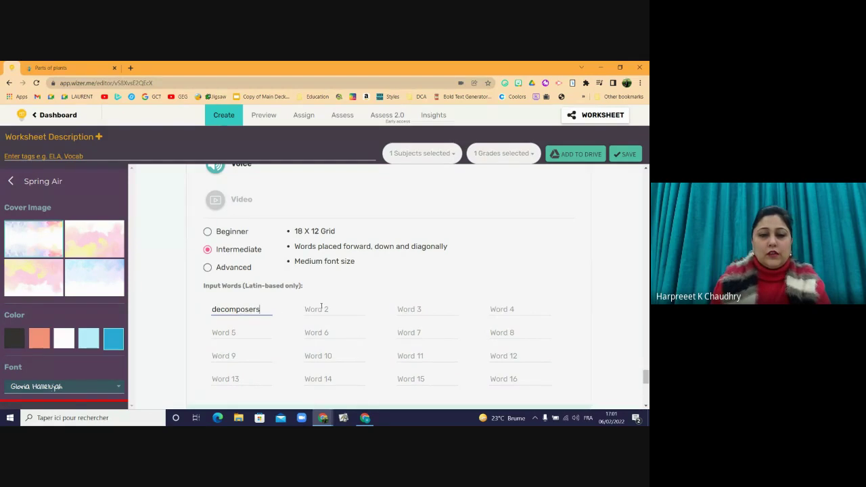
click(322, 309)
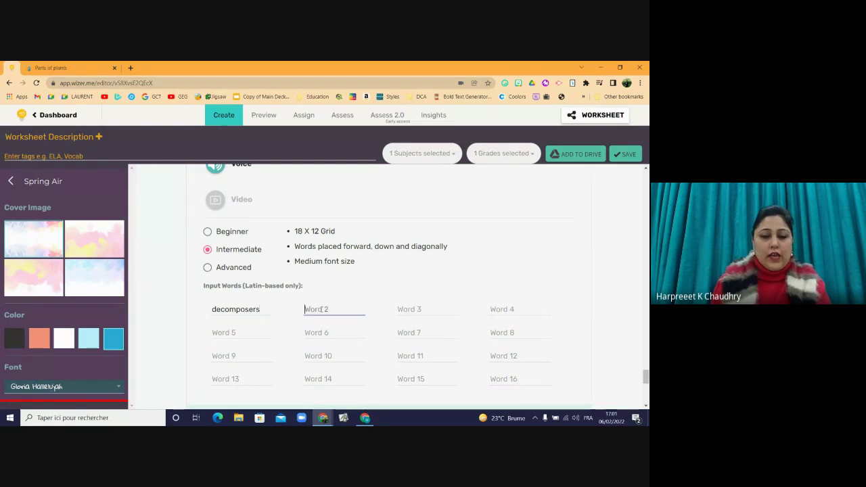
text(car)
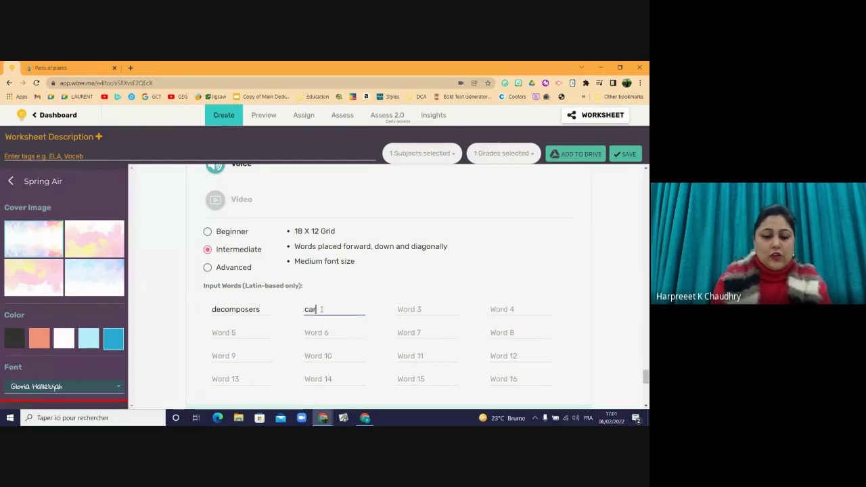
text(nivores)
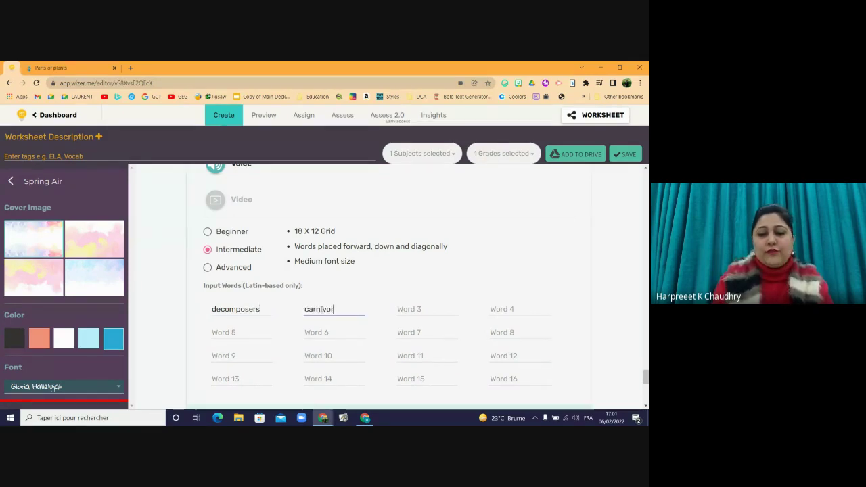
click(405, 312)
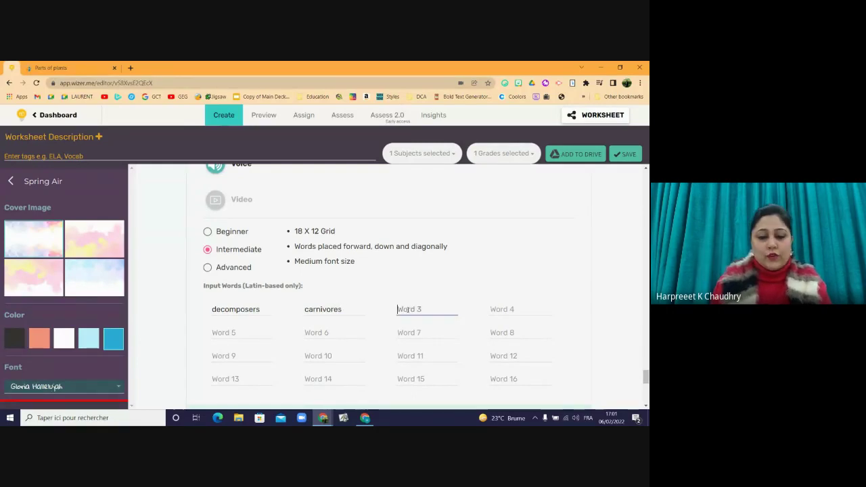
text(herbivores)
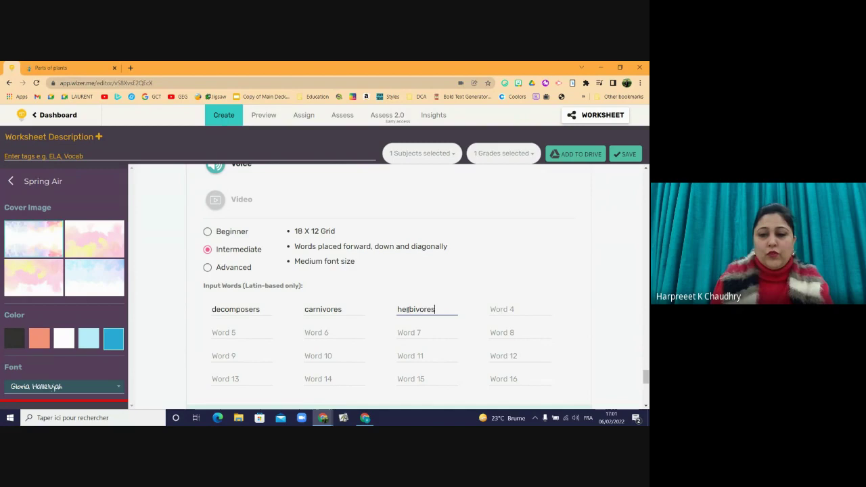
- Add omnivores and photosynthesis as the last two words and close the puzzle editor
key(Tab)
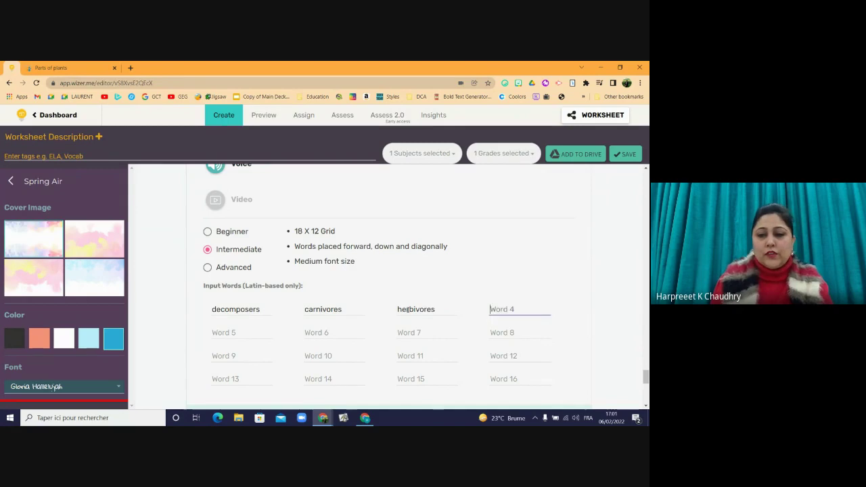
text(om)
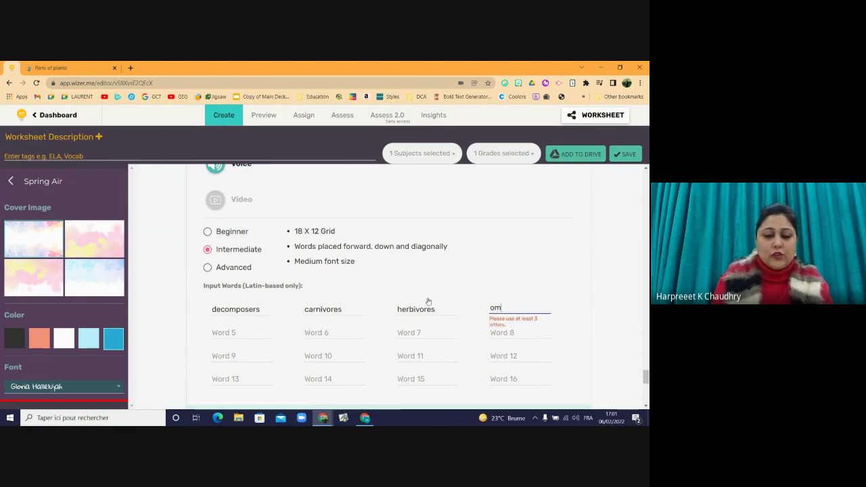
text(nivores)
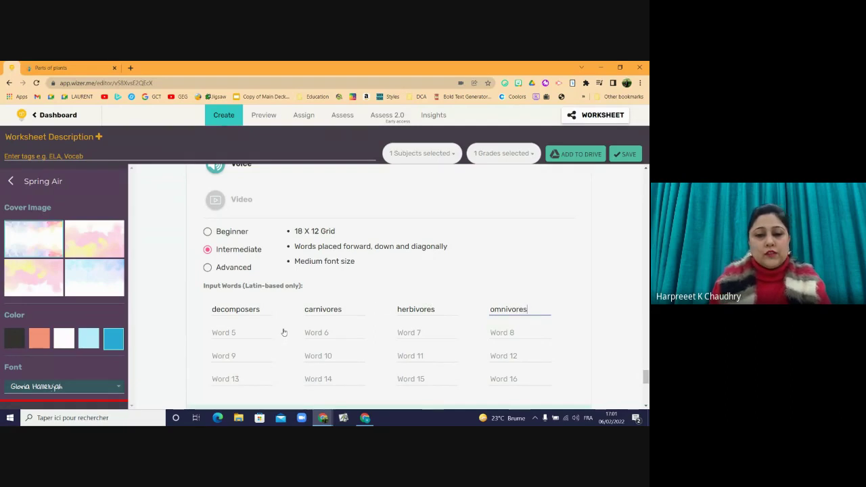
click(261, 336)
text(ph)
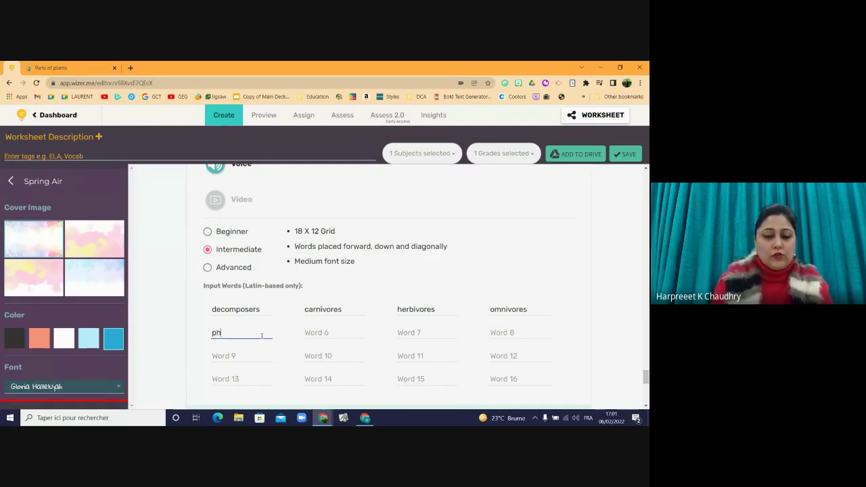
text(otosy)
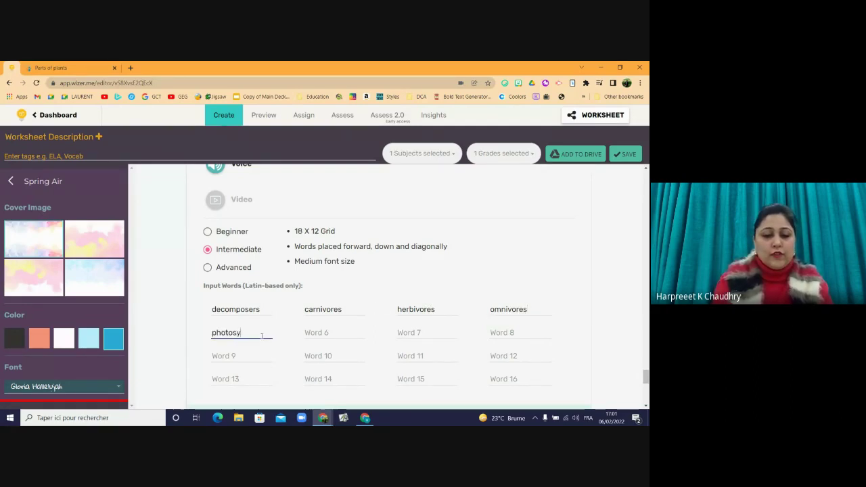
text(nthesis)
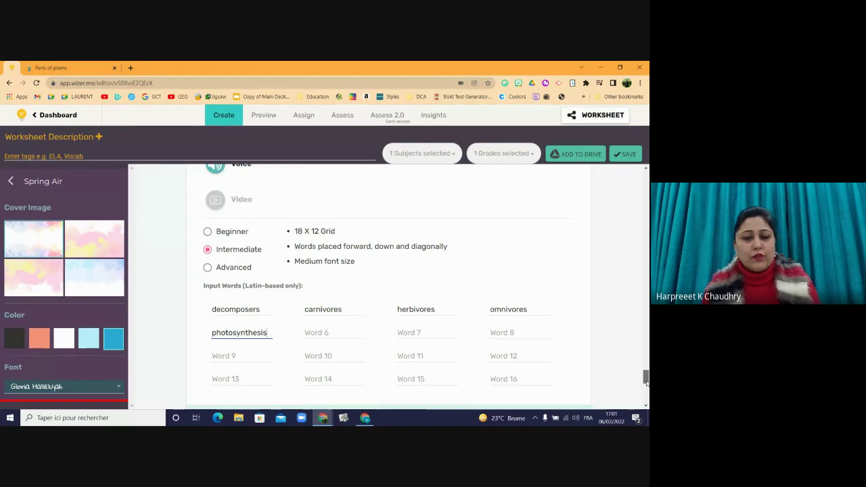
scroll(599, 310, down, 3)
click(560, 274)
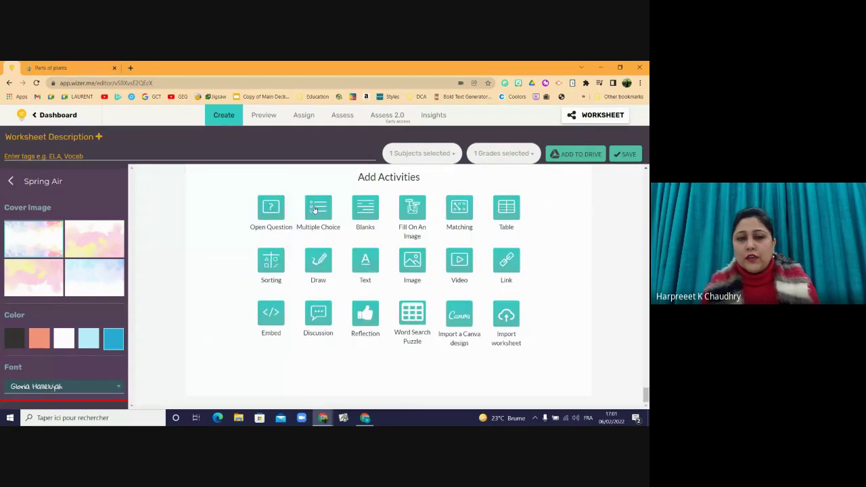
- Save the worksheet, then preview the 'Grade 4 Science Review- Term 2' cover
click(267, 115)
click(324, 276)
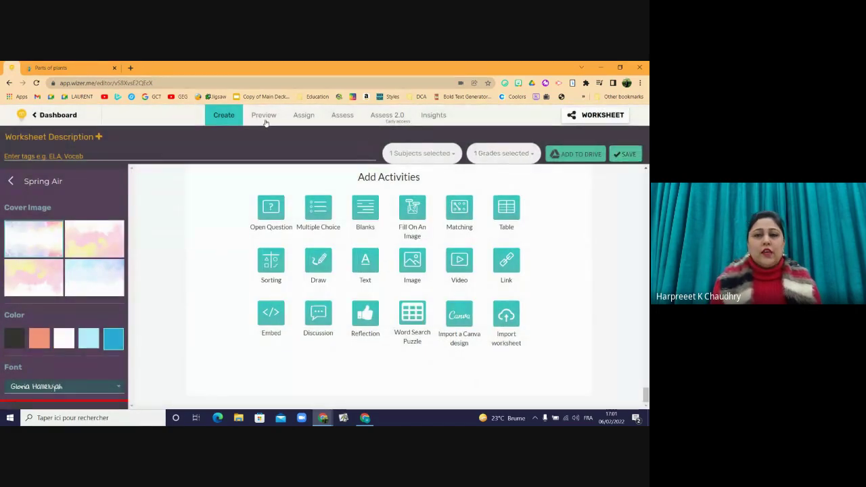
click(625, 154)
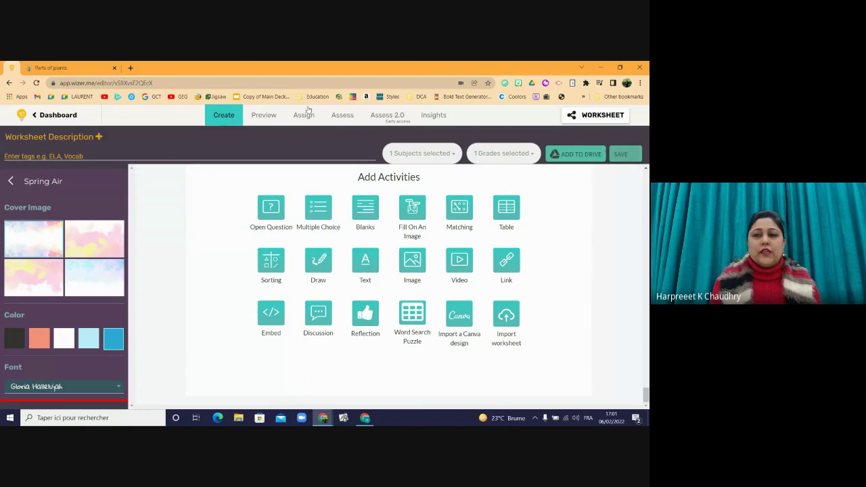
click(258, 121)
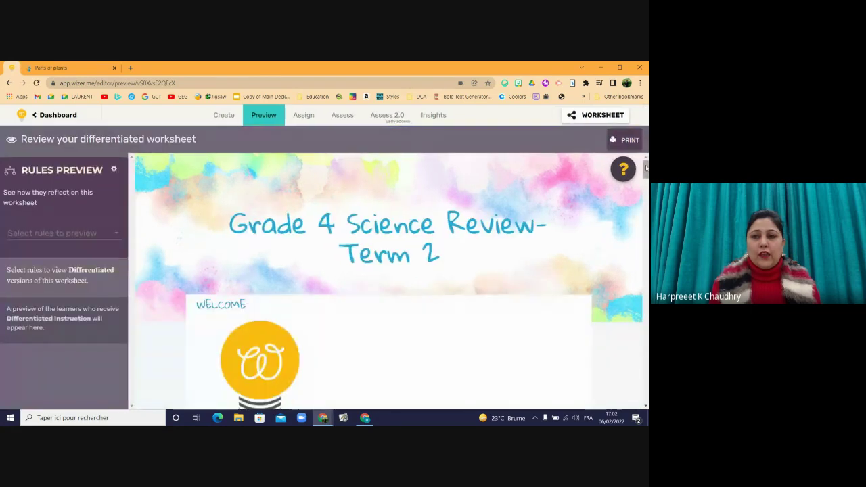
- Find DECOMPOSERS in the previewed Biodiversity word search, then return to the Create editor
drag(646, 168, 625, 393)
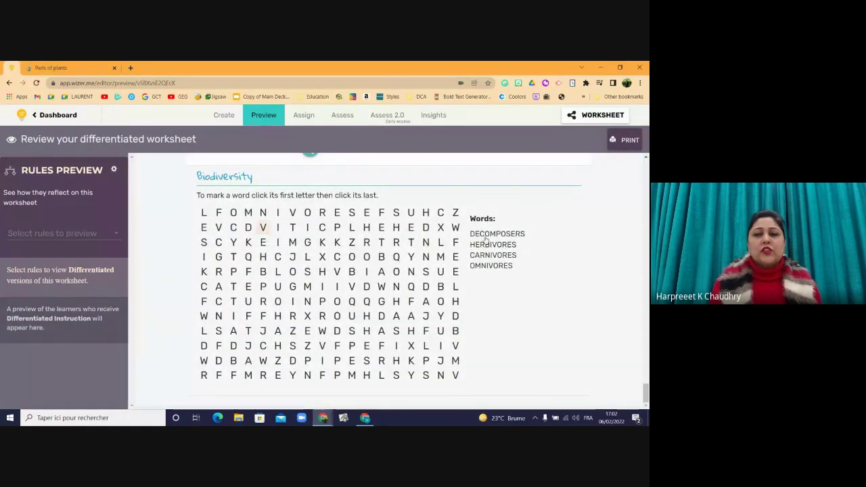
click(233, 212)
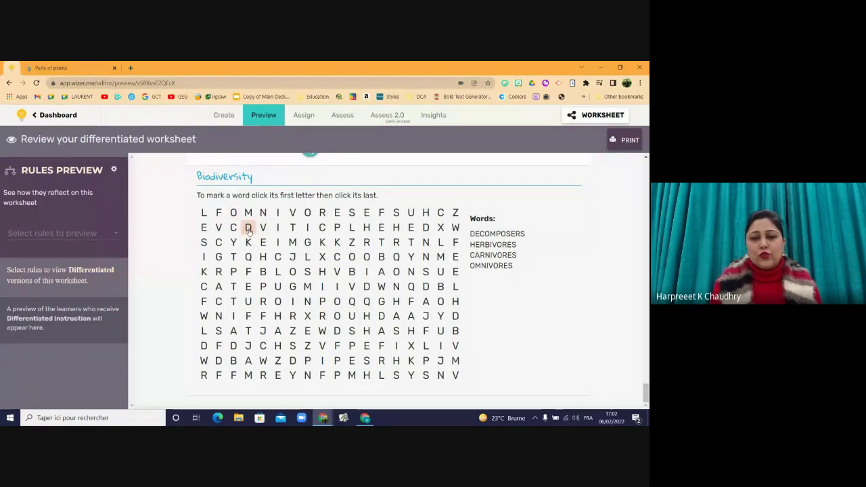
click(247, 228)
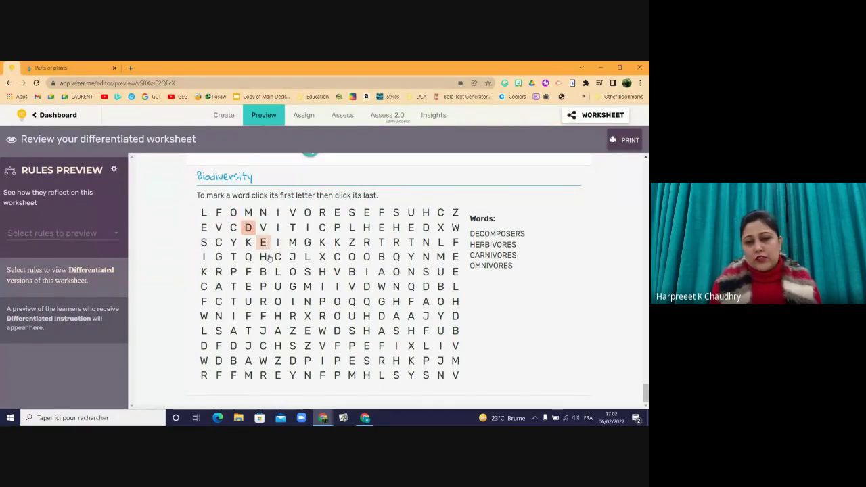
click(397, 377)
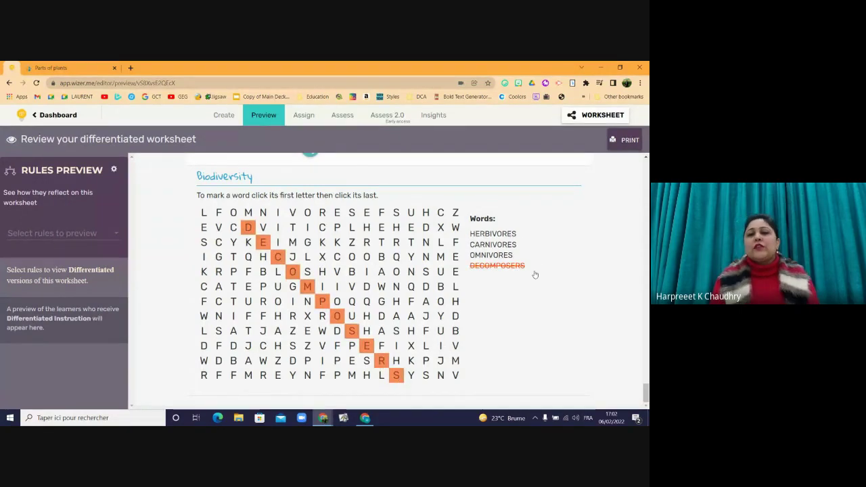
click(222, 118)
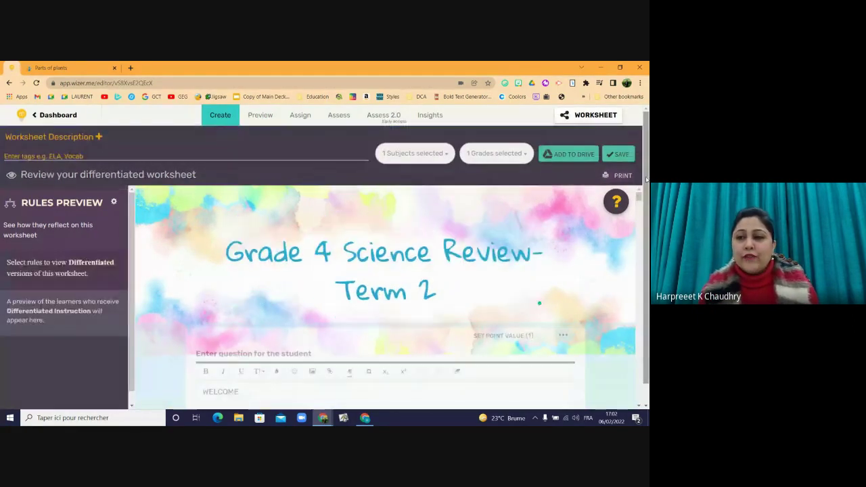
- Save the worksheet before starting the Canva design import
drag(648, 200, 609, 406)
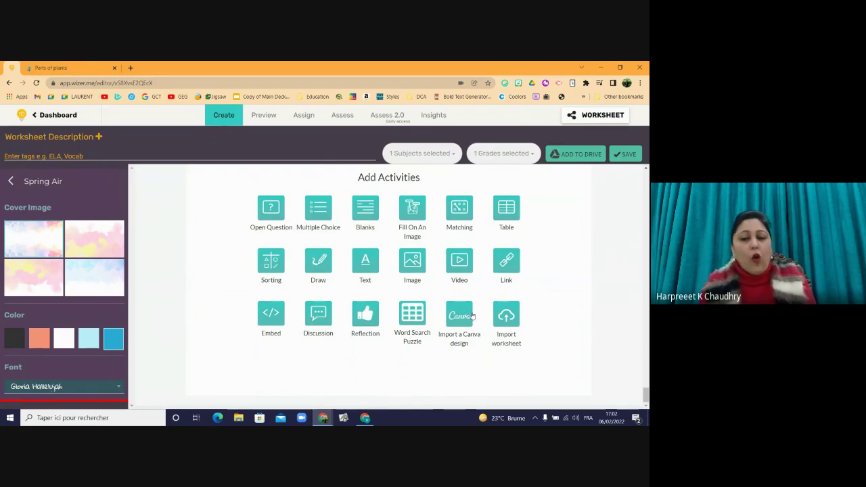
click(467, 317)
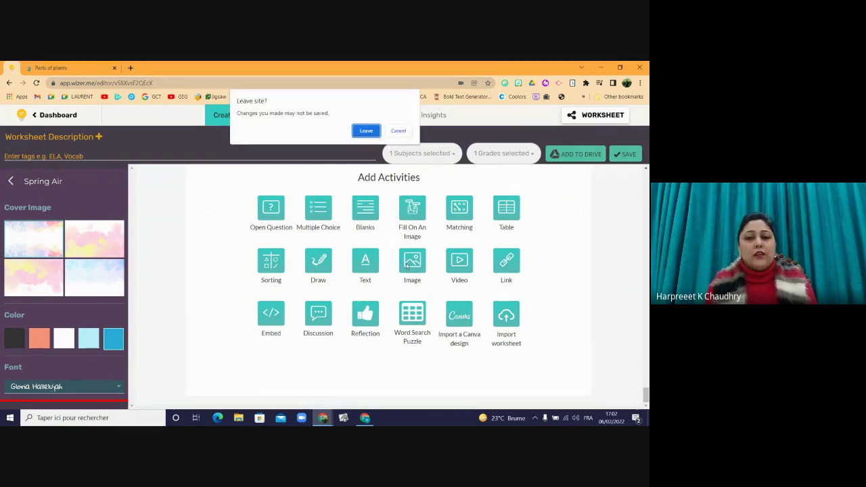
click(396, 131)
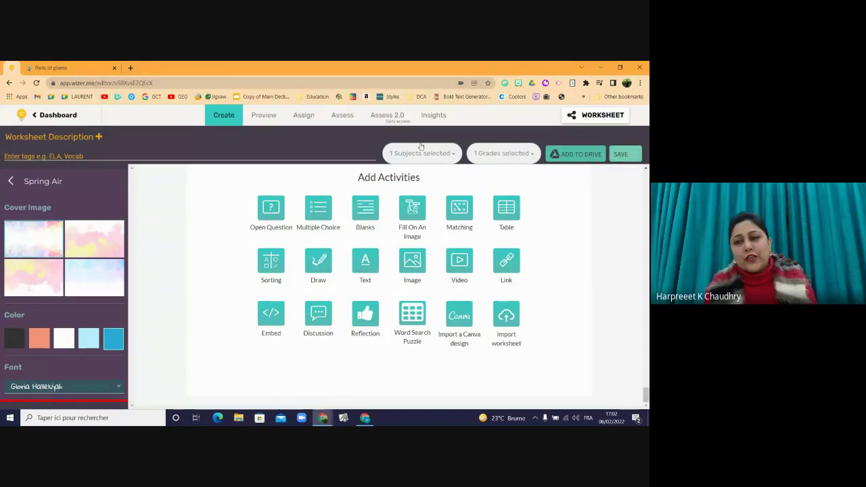
click(621, 154)
click(463, 326)
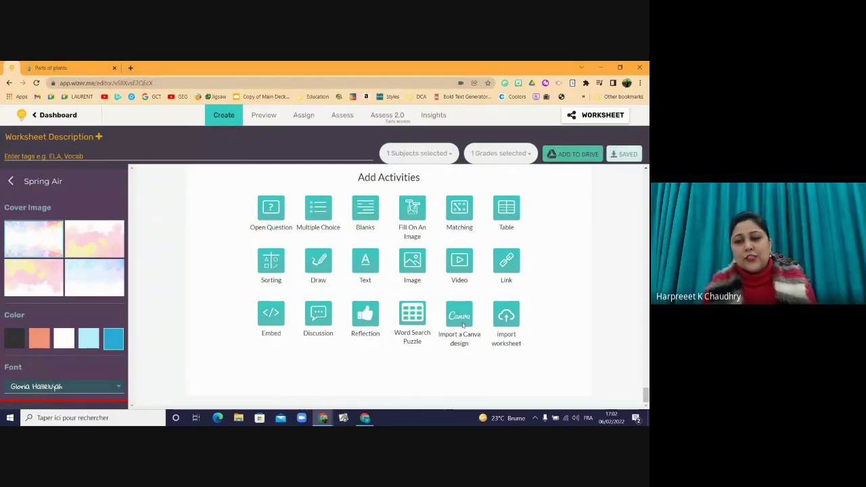
- Apply Canva's Photosynthesis worksheet template and publish it into Wizer.me
click(366, 146)
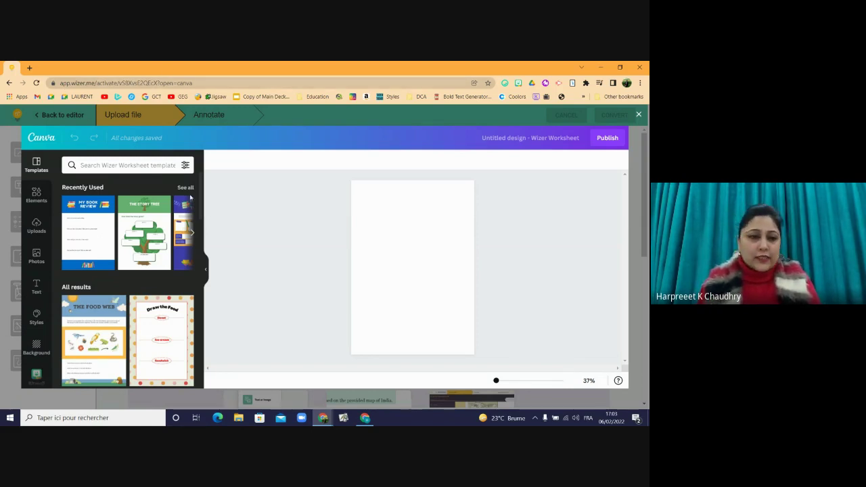
drag(201, 205, 201, 228)
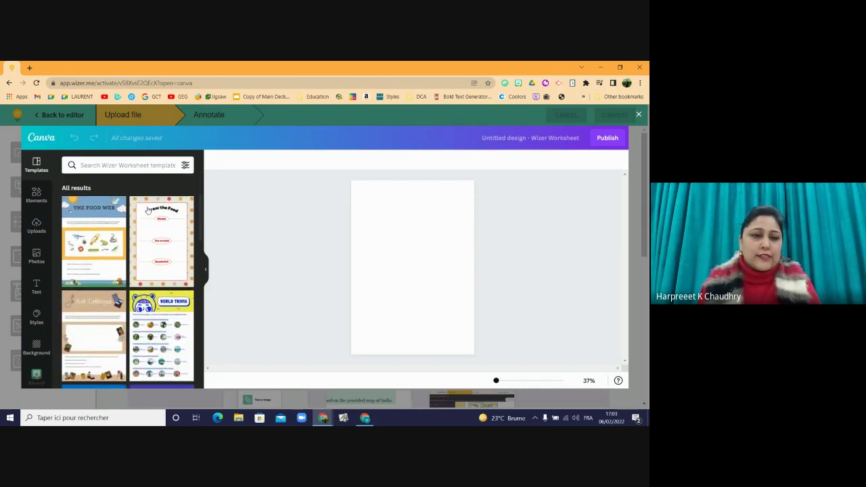
drag(200, 220, 200, 259)
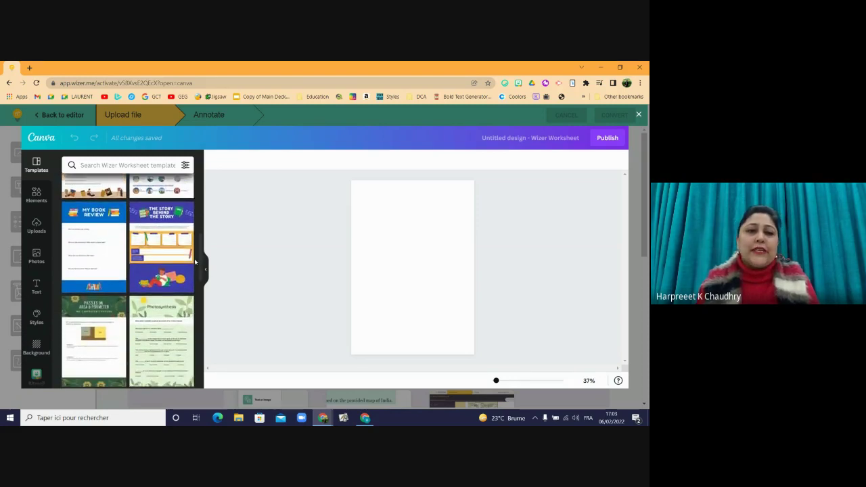
click(142, 329)
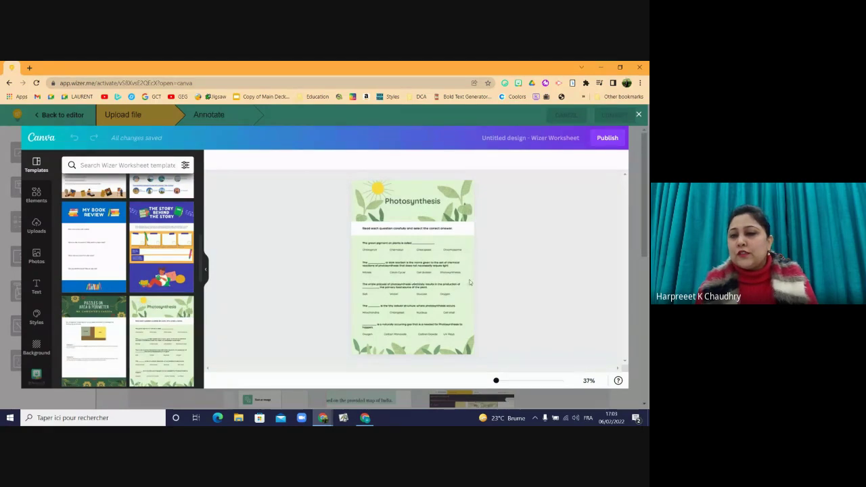
click(608, 140)
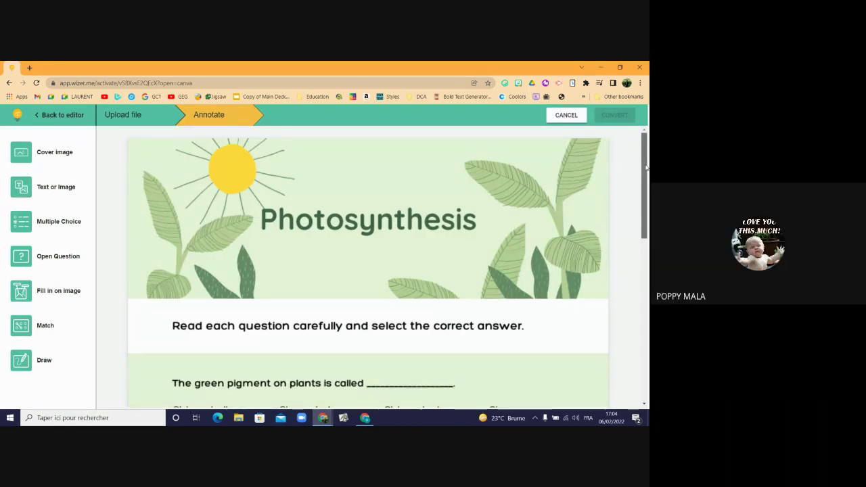
- Scroll the imported Photosynthesis worksheet in the Annotate step
mouse_move(646, 166)
mouse_down()
mouse_move(647, 175)
mouse_move(643, 159)
mouse_up()
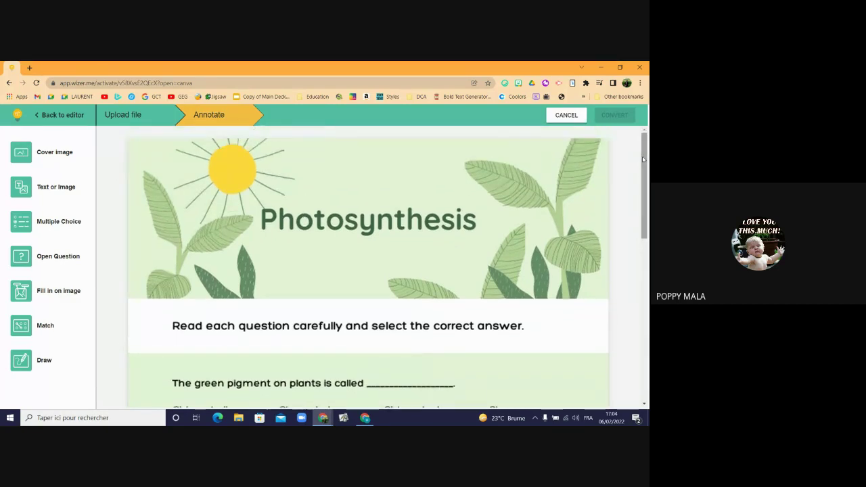
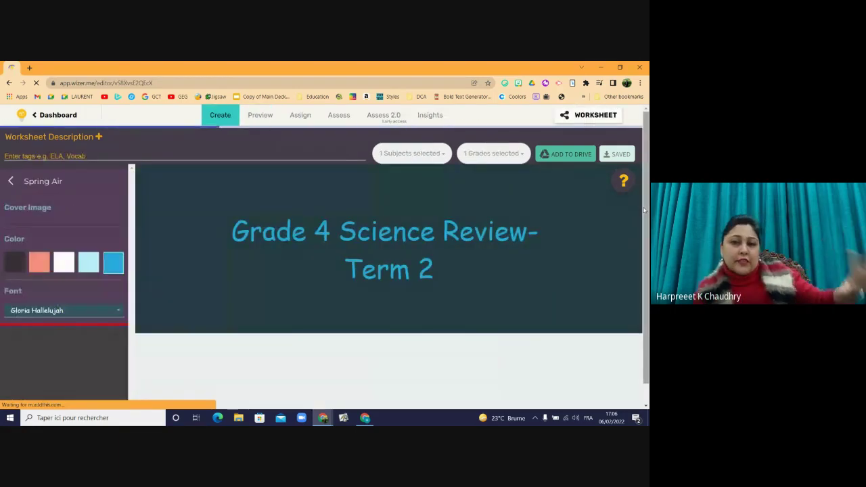
drag(647, 184, 645, 411)
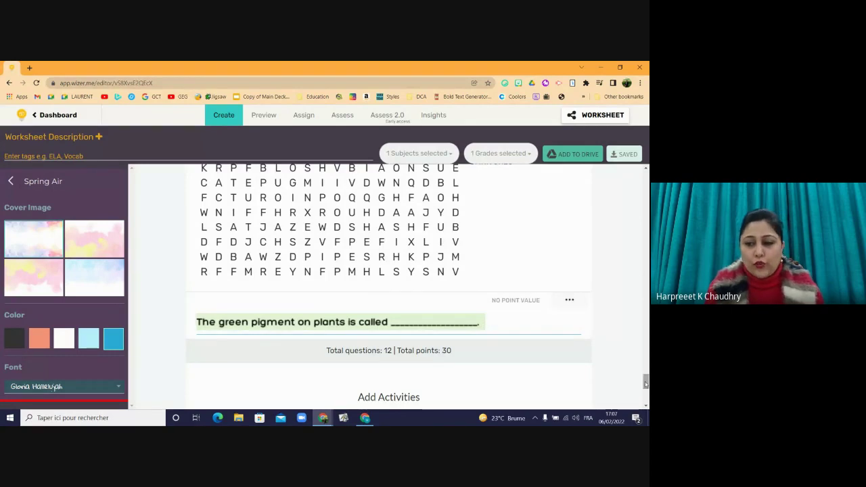
drag(645, 383, 647, 171)
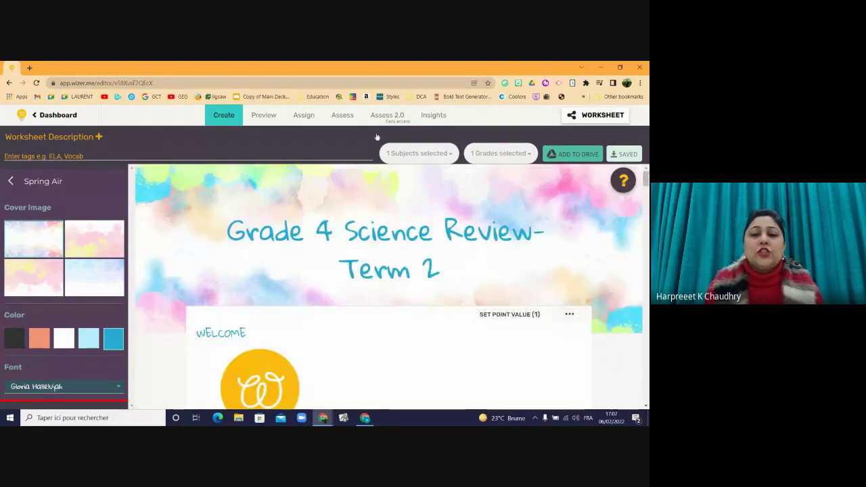
- From Preview, open Assign and choose Via Link with automatic feedback YES and gallery PUBLIC
click(265, 117)
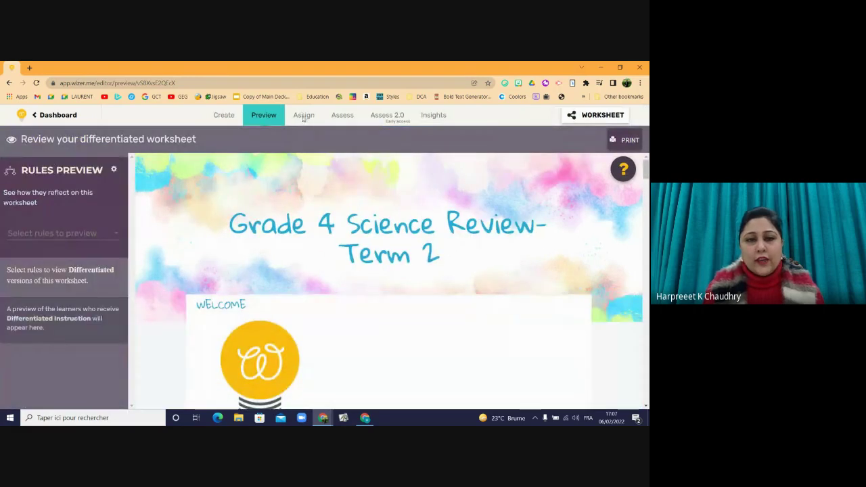
click(304, 117)
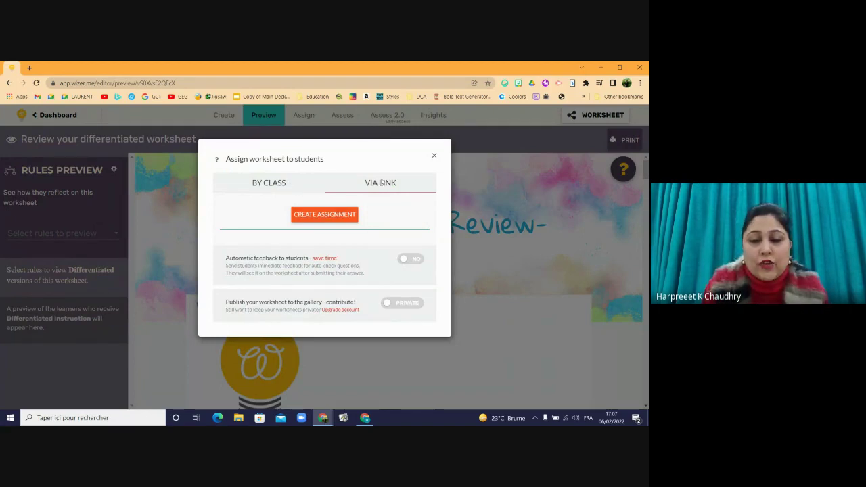
click(274, 190)
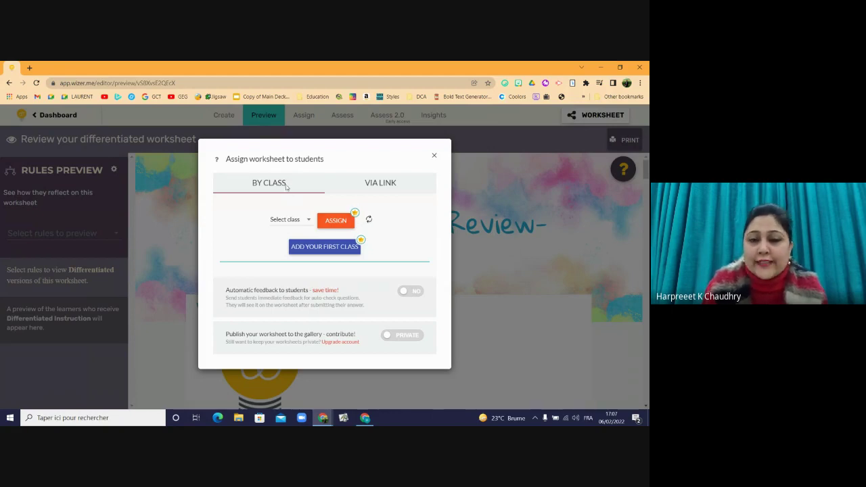
click(381, 188)
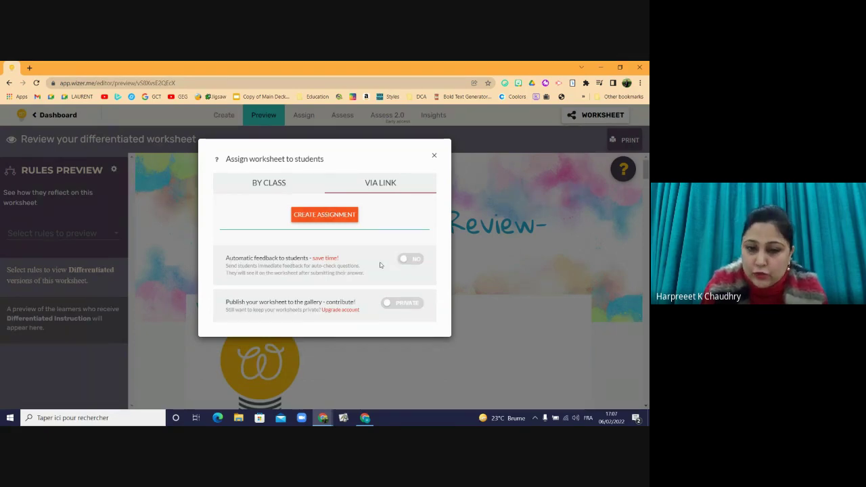
click(411, 263)
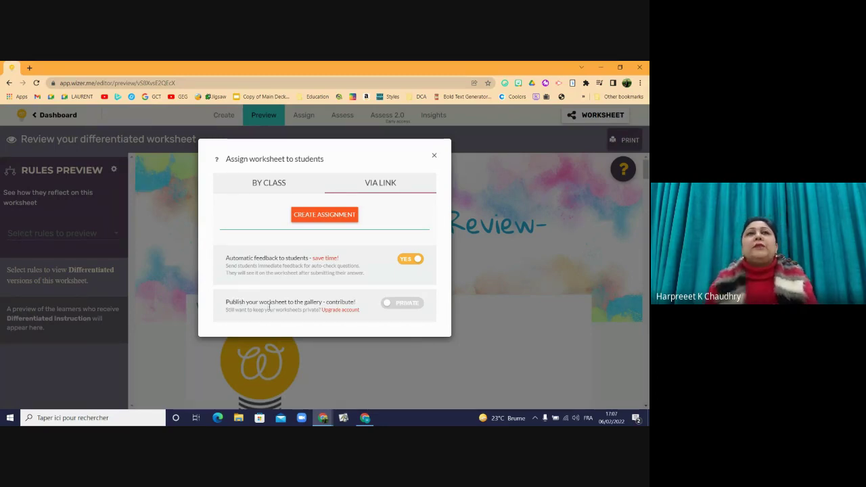
click(408, 306)
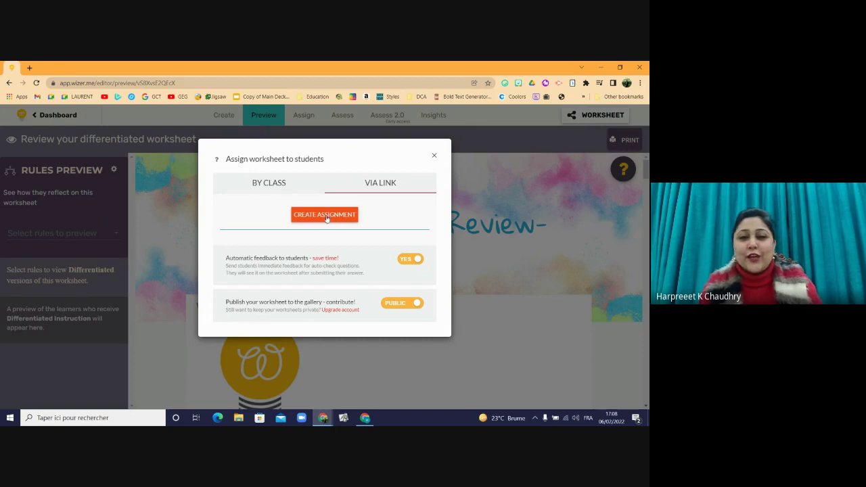
- Create a link assignment, rename Untitled to 'Science Review Term 2', and start sharing it to Google Classroom
click(325, 216)
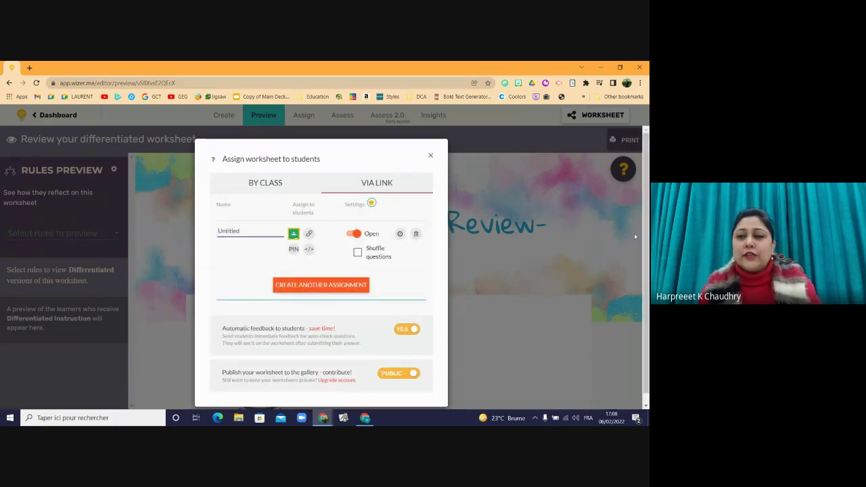
click(235, 220)
text(5c)
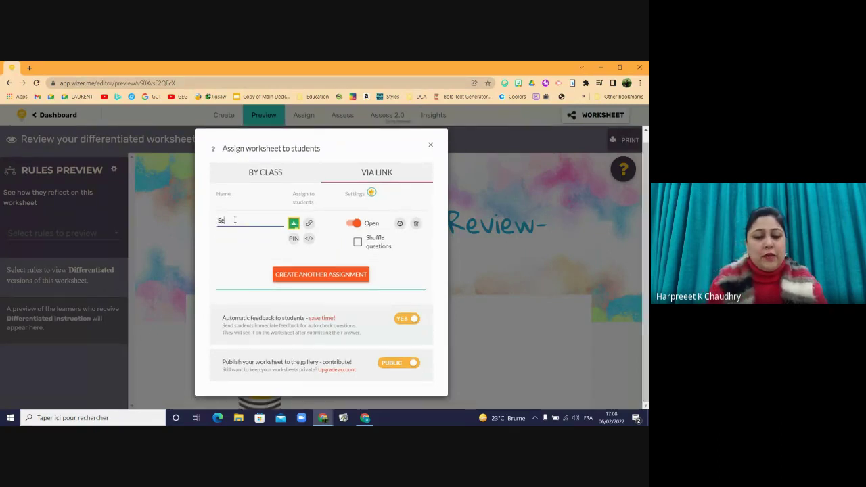
text(ienc)
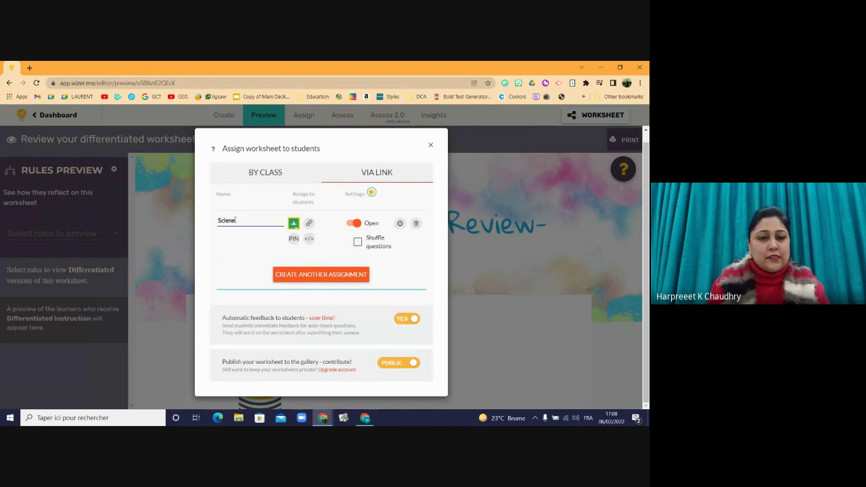
text(e)
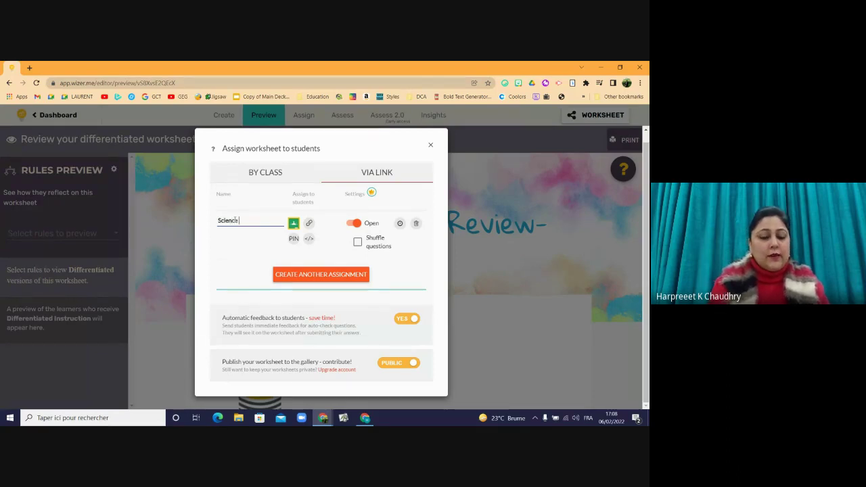
text( Revie)
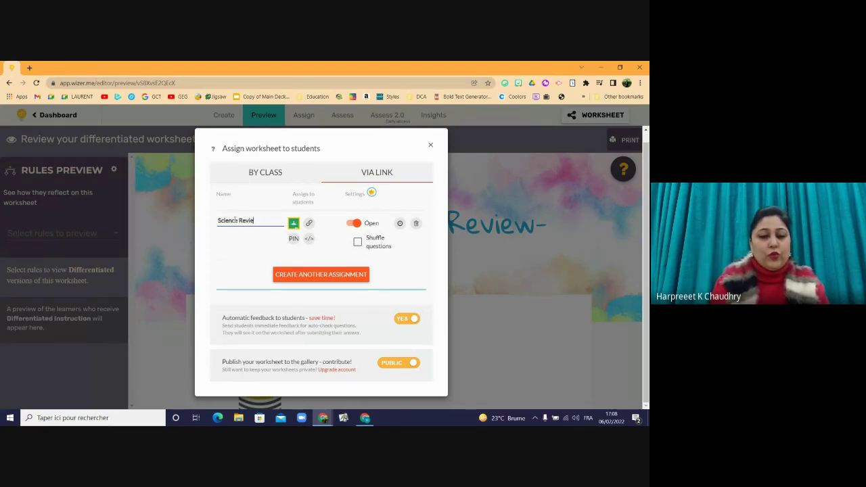
text(w )
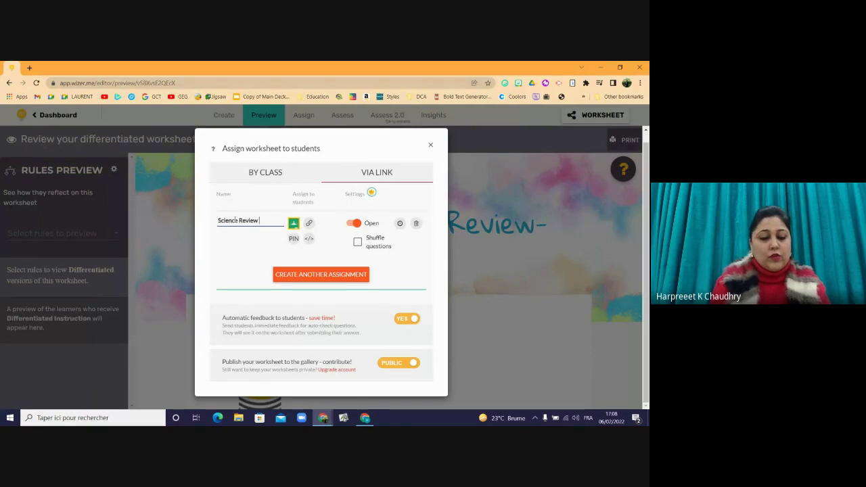
text(Term 2)
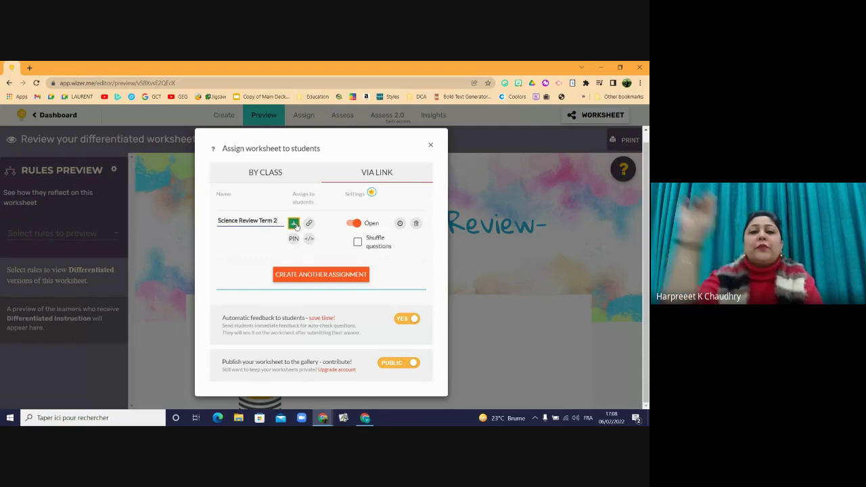
click(296, 224)
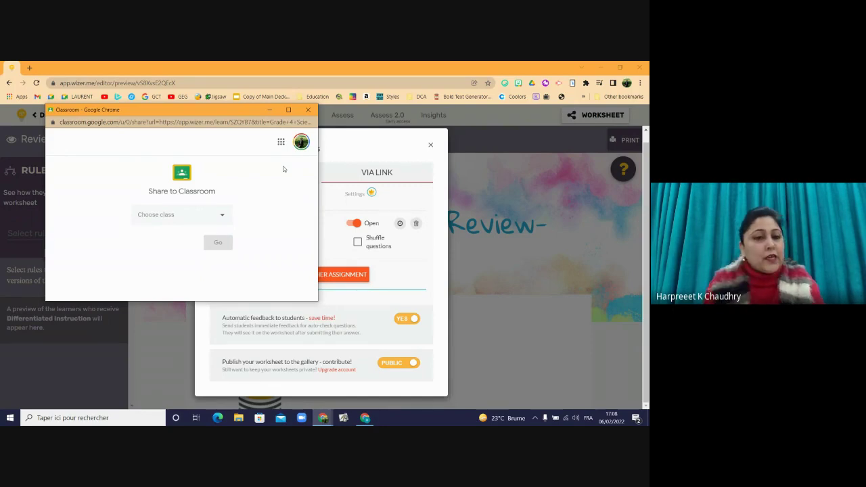
- Post the worksheet to class DEMO BOOTCAMP using the Create assignment action
click(221, 217)
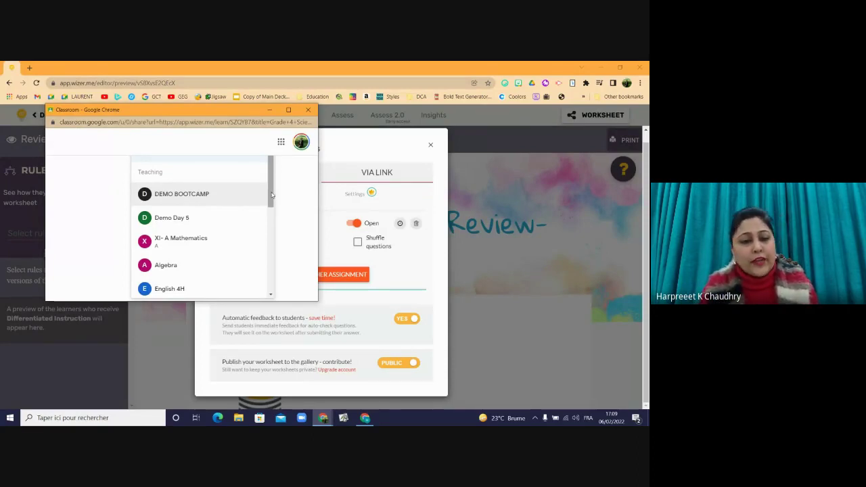
mouse_move(271, 195)
mouse_down()
mouse_move(270, 272)
mouse_move(264, 197)
mouse_up()
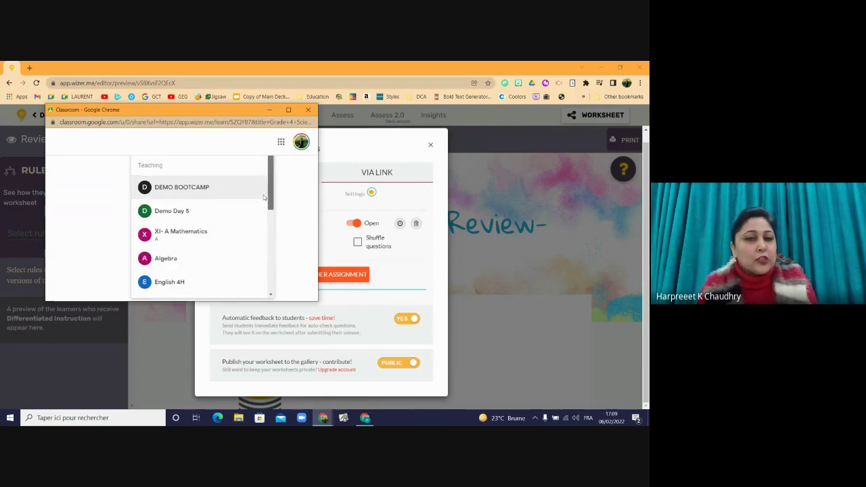
click(184, 193)
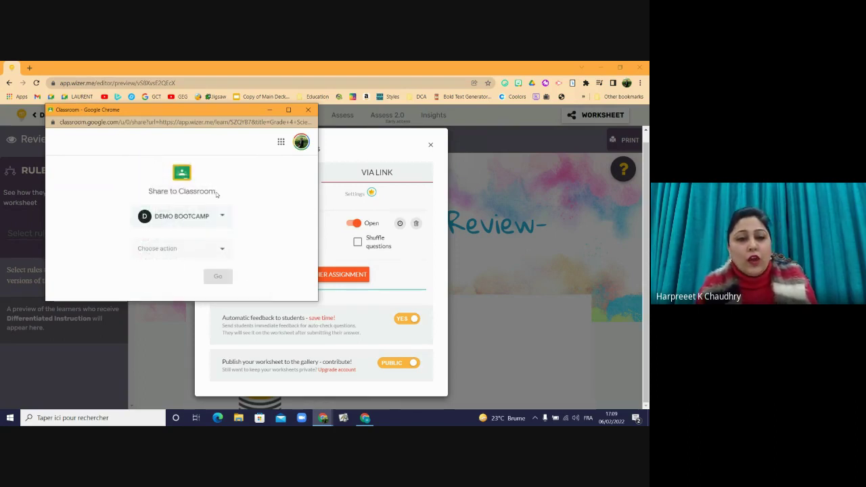
click(195, 249)
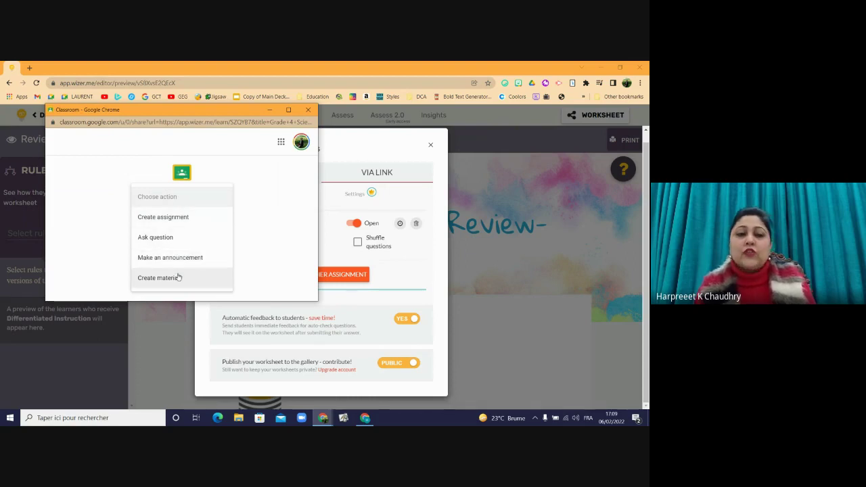
click(180, 218)
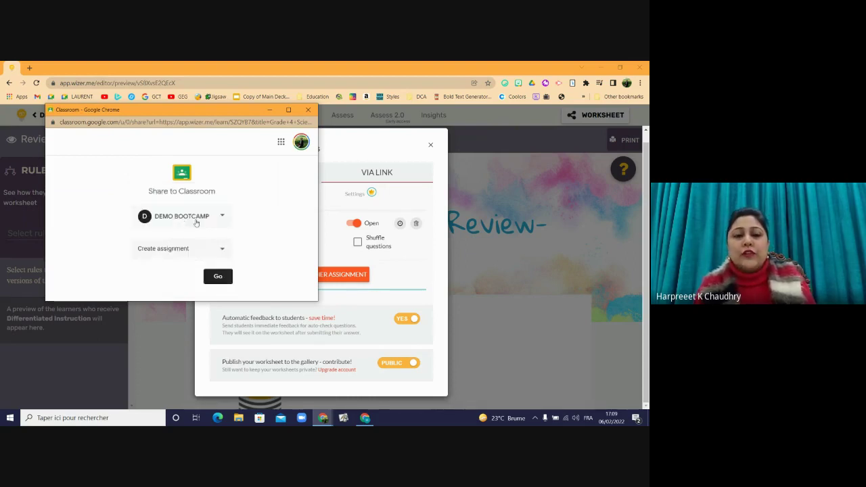
click(214, 279)
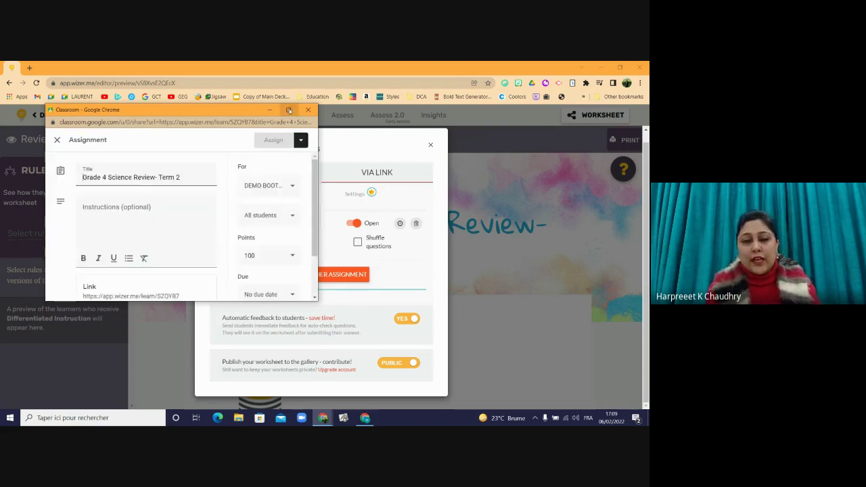
- Write the instructions 'Hello students, Let's review the science topics' with a 'Good luck' line
click(83, 215)
text(Hell)
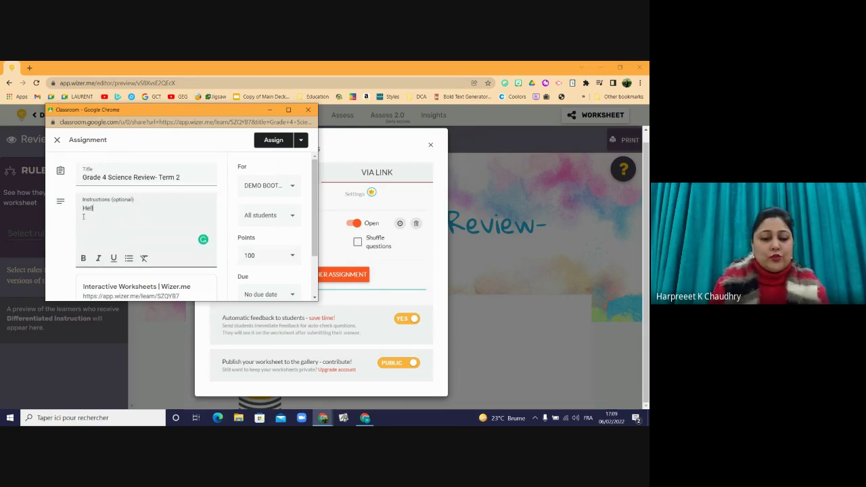
text(o studen)
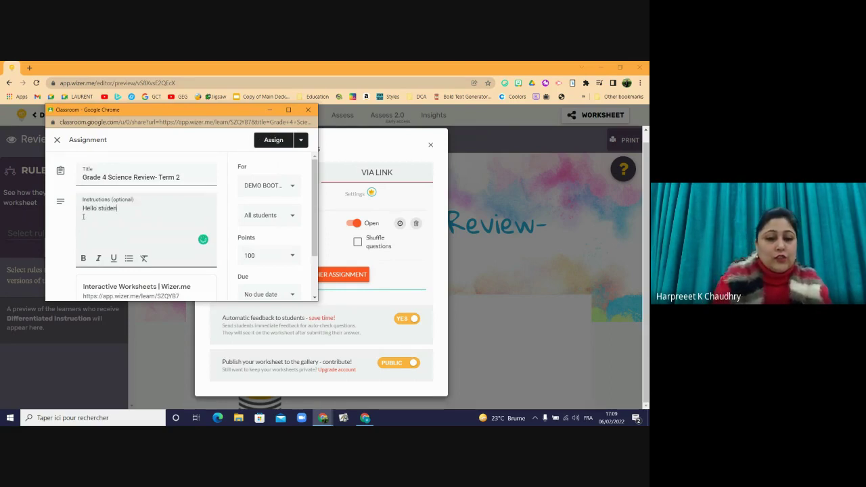
text(ts, L)
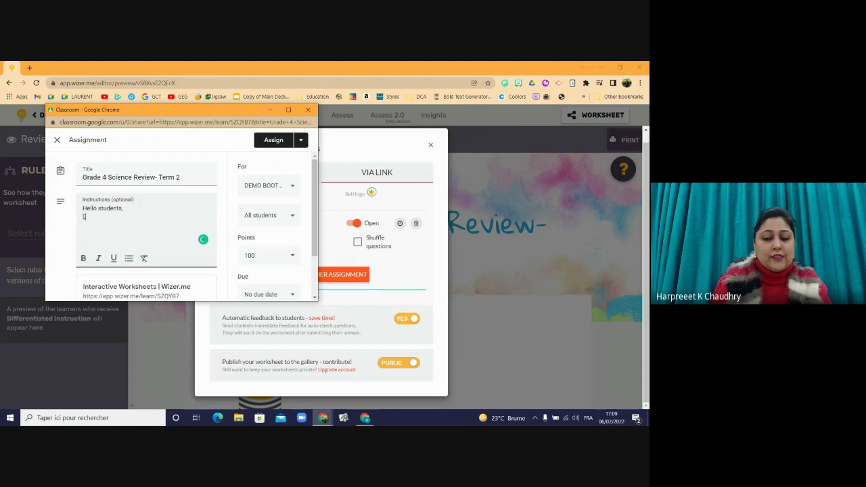
text(et's)
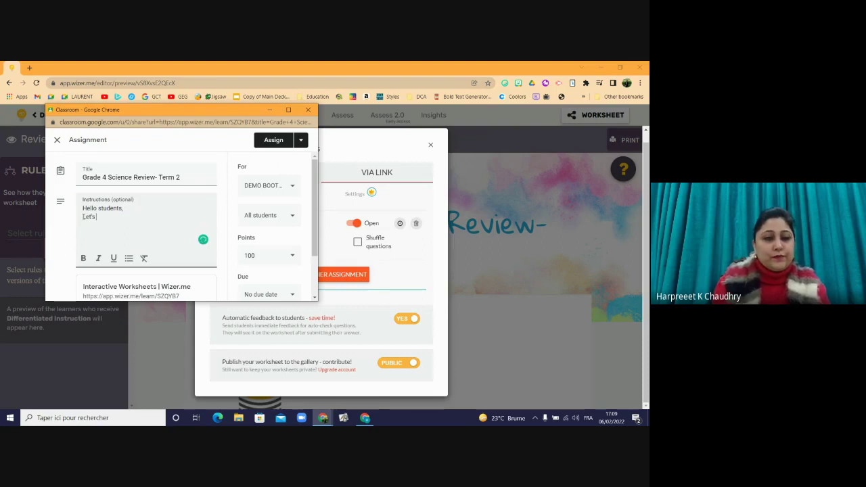
text( revie)
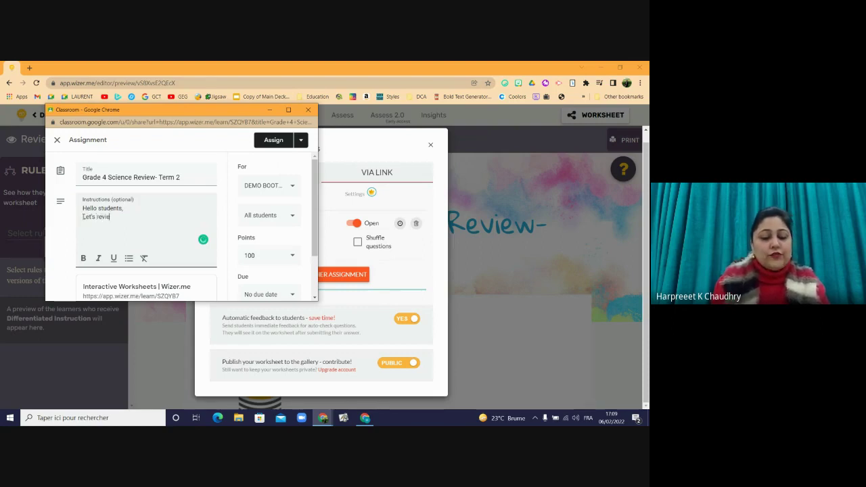
text(w the)
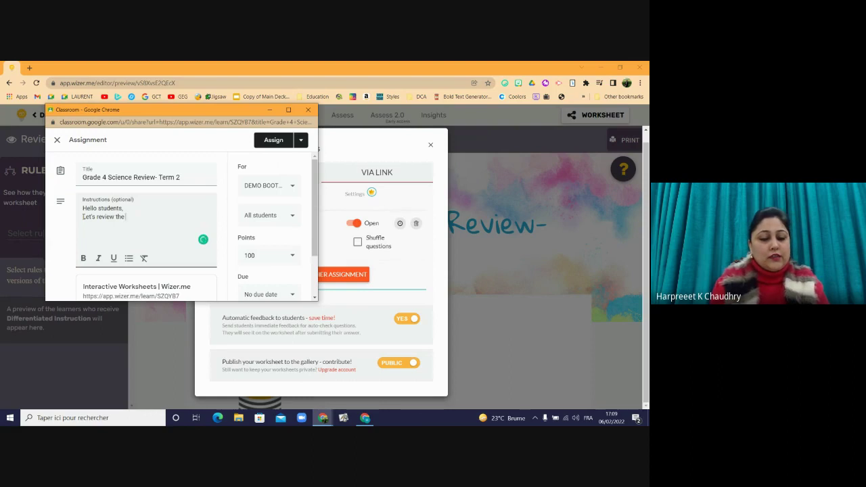
text( scienec)
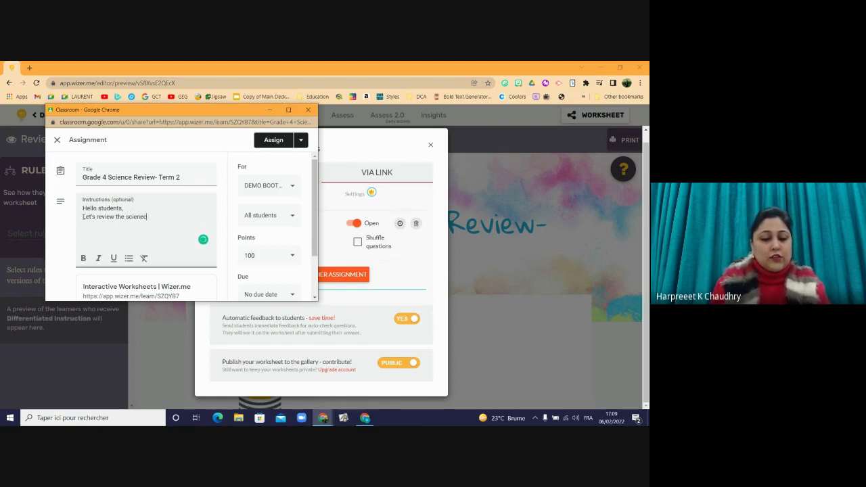
text(pics)
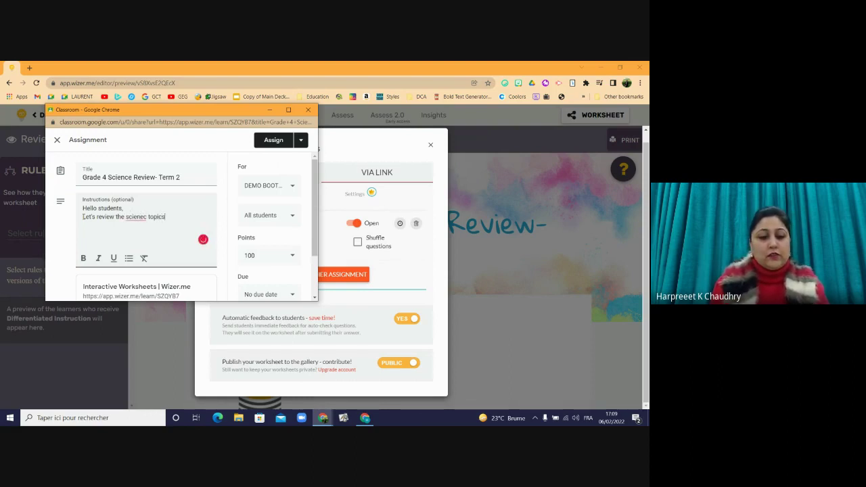
right_click(136, 217)
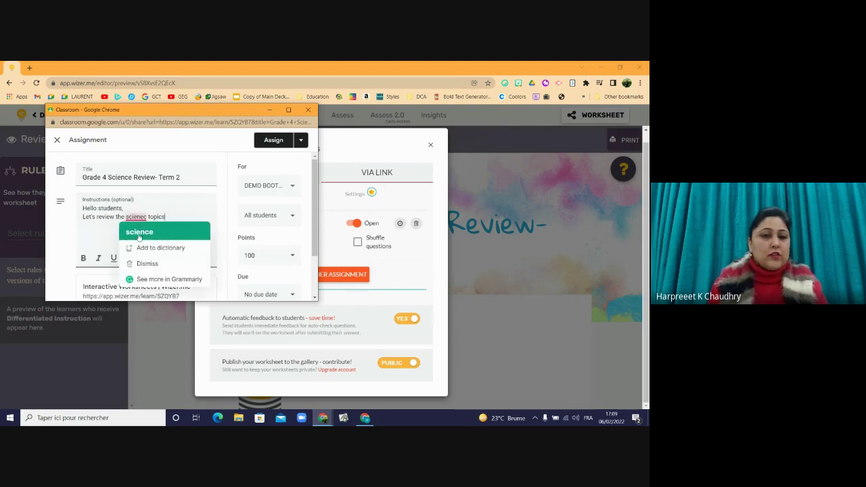
click(139, 234)
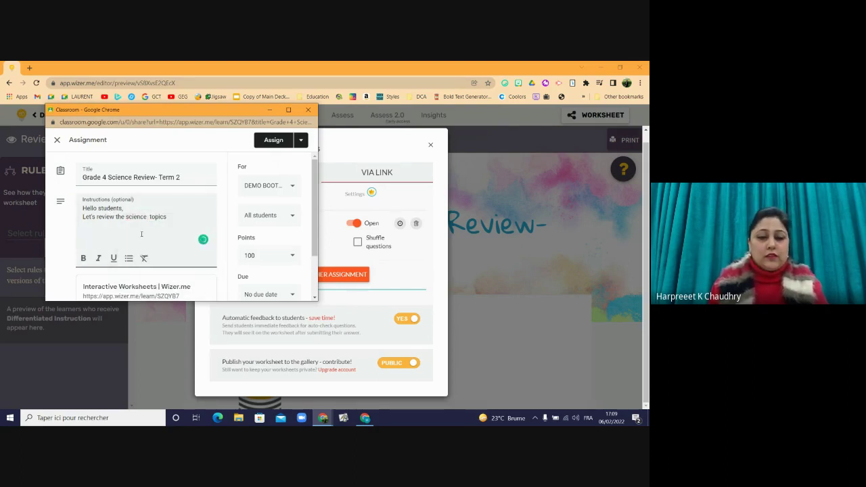
key(BackSpace)
click(179, 222)
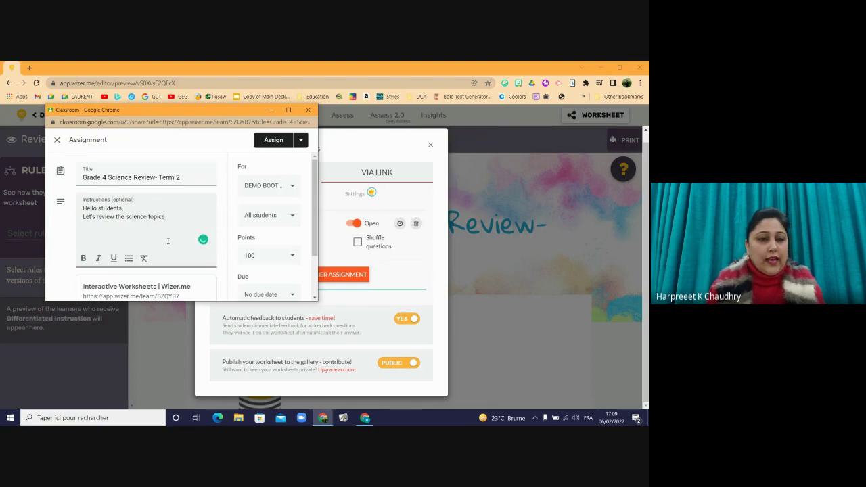
key(Return)
key(Return)
text(G)
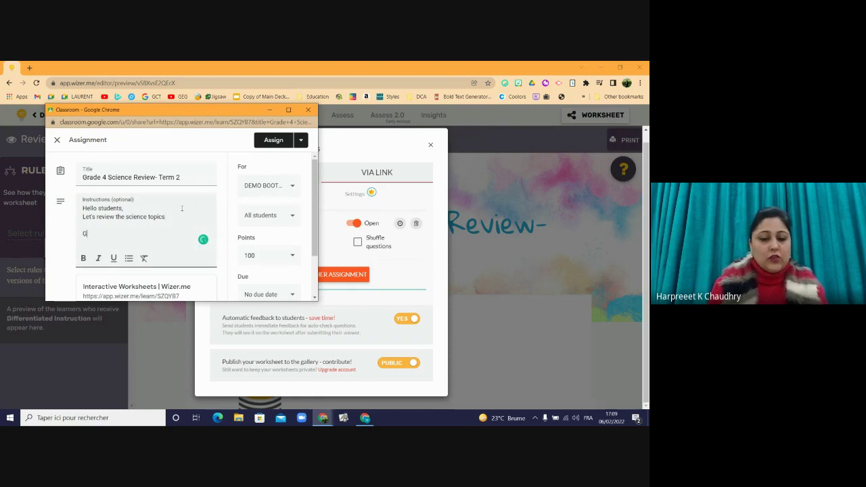
text(ood luck)
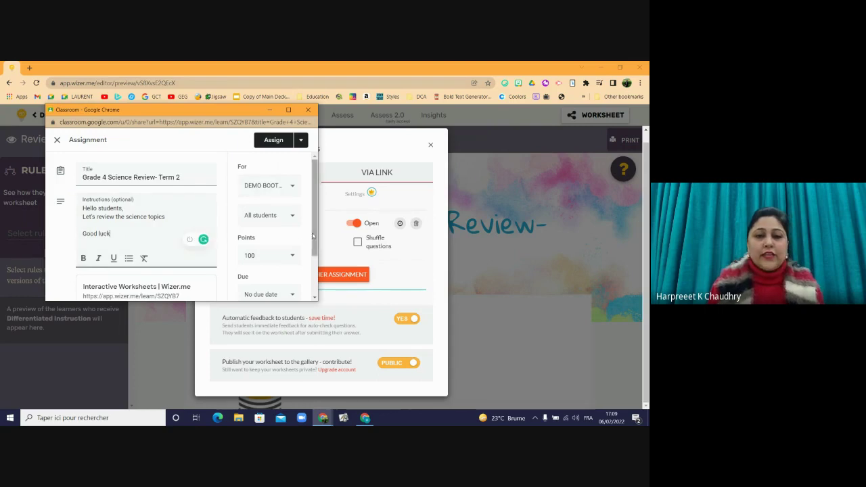
scroll(309, 255, down, 1)
scroll(309, 255, up, 1)
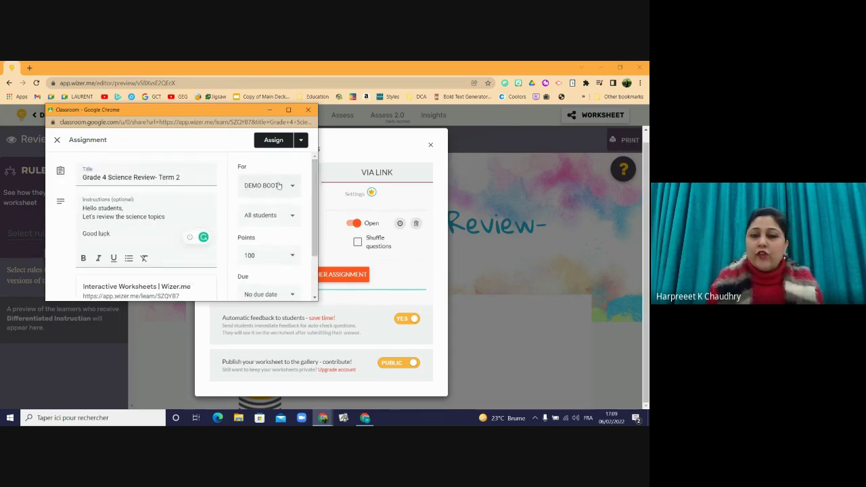
- Keep the assignment for all students and change its points from 100 to 10
click(285, 220)
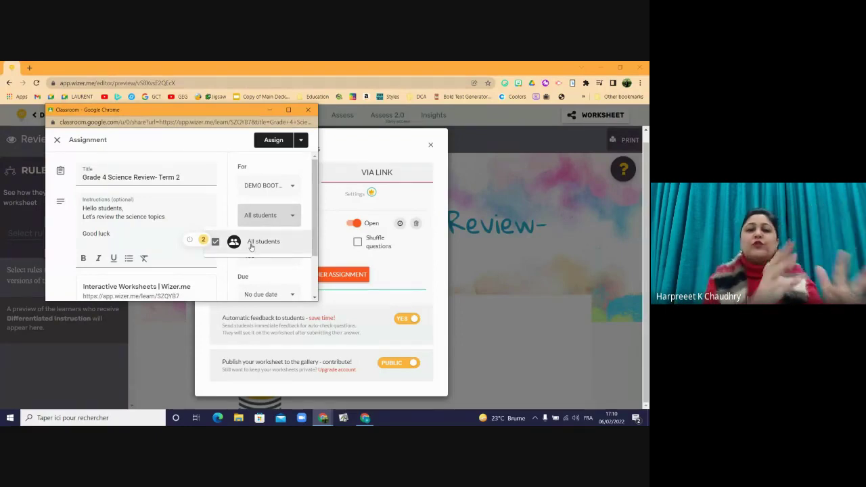
click(306, 214)
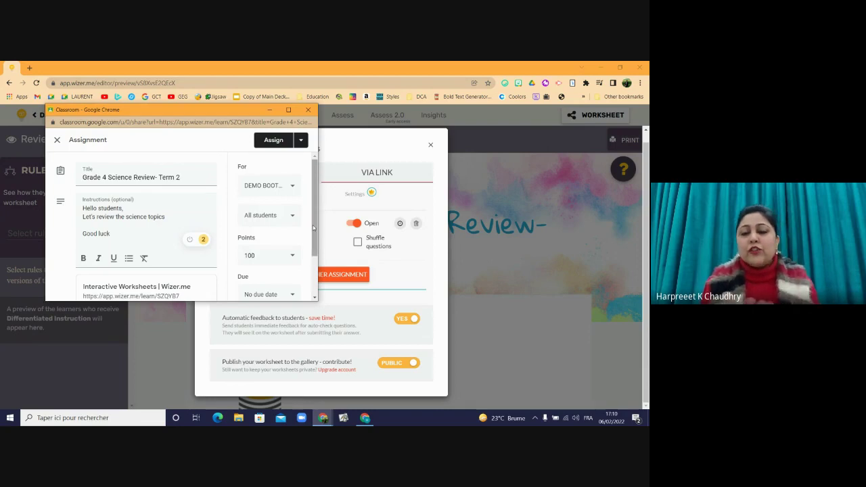
scroll(313, 231, down, 1)
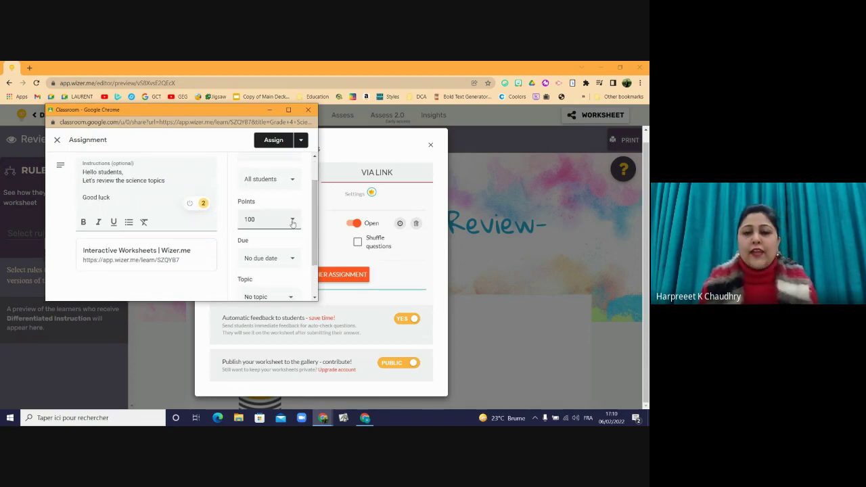
click(293, 223)
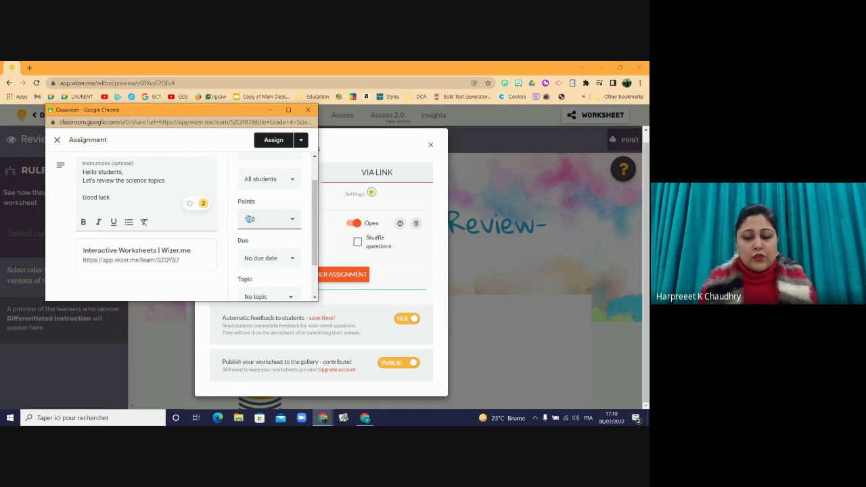
key(BackSpace)
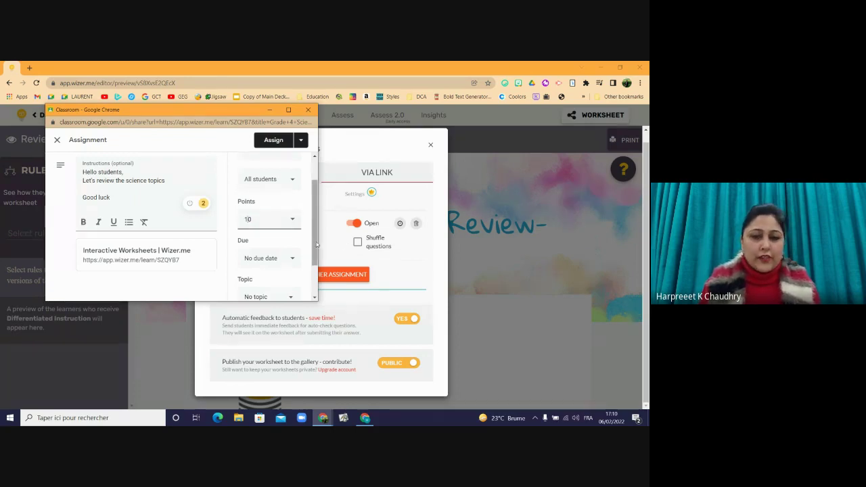
- Create a new topic named Science for the assignment
scroll(316, 242, down, 1)
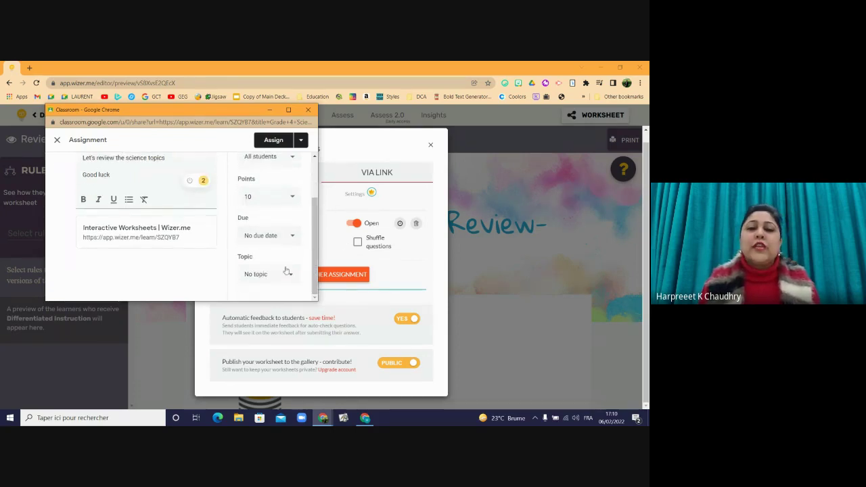
click(287, 271)
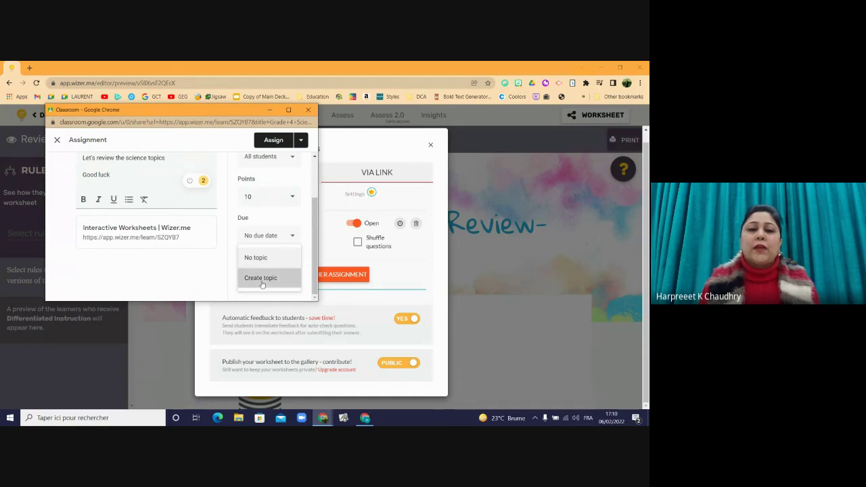
click(262, 280)
text(Scienc)
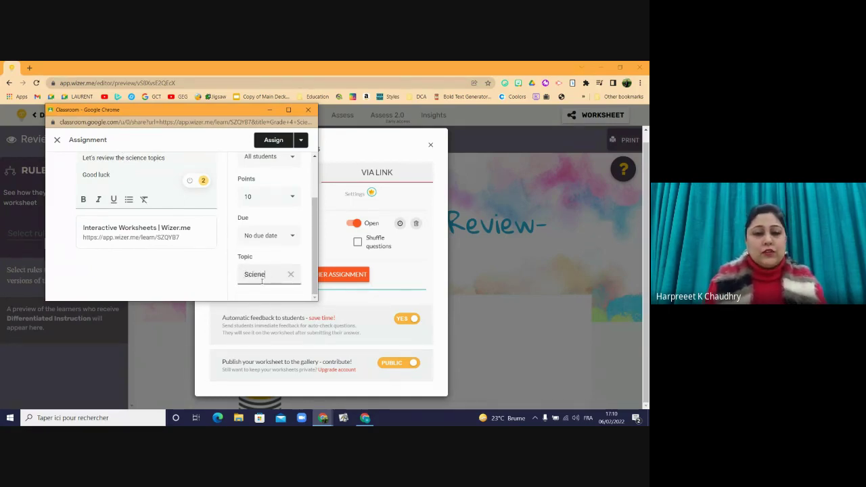
text(ee)
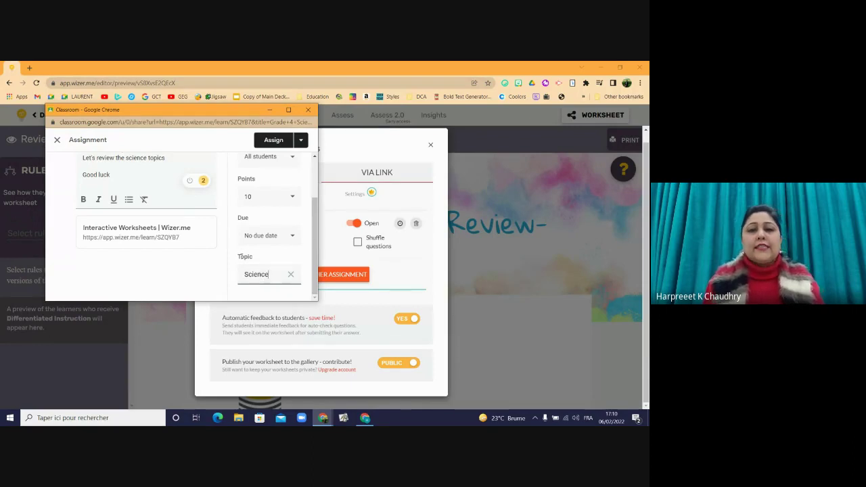
- Schedule the assignment for 7 Feb at 08:00 and view the scheduled post
click(301, 141)
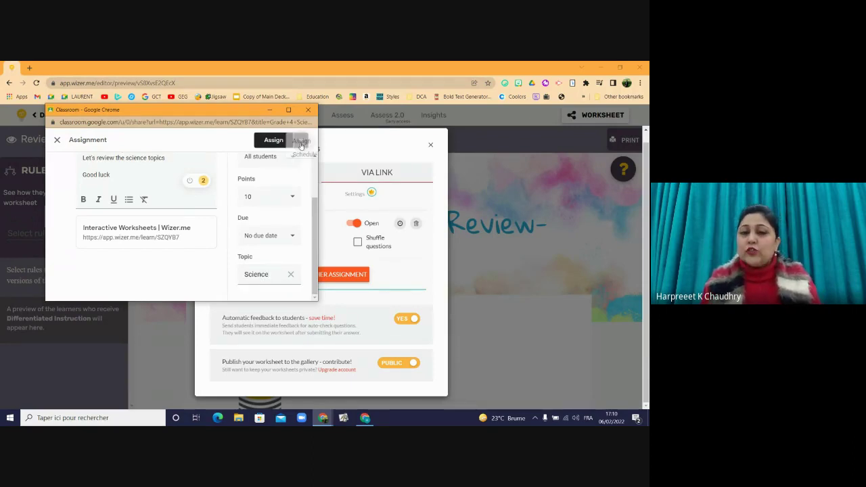
click(279, 157)
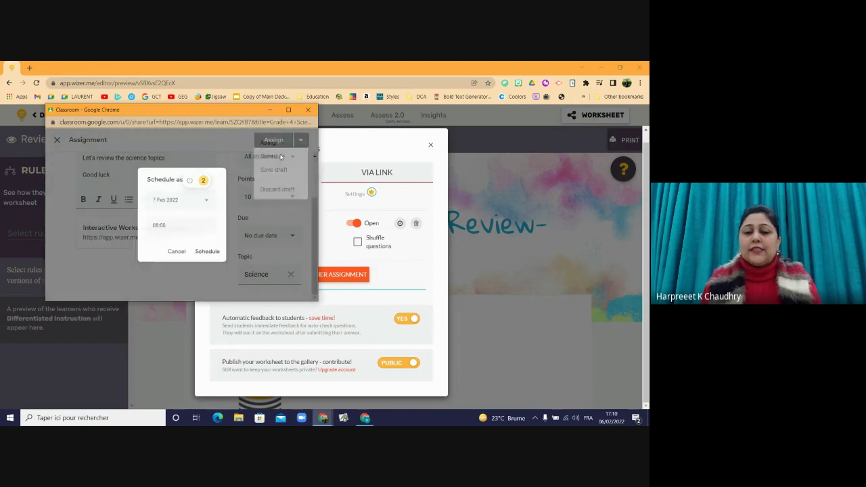
click(204, 253)
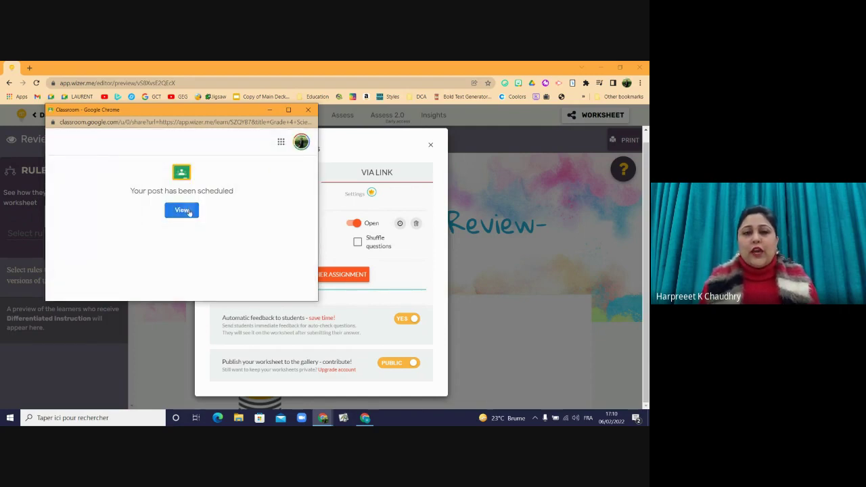
click(181, 211)
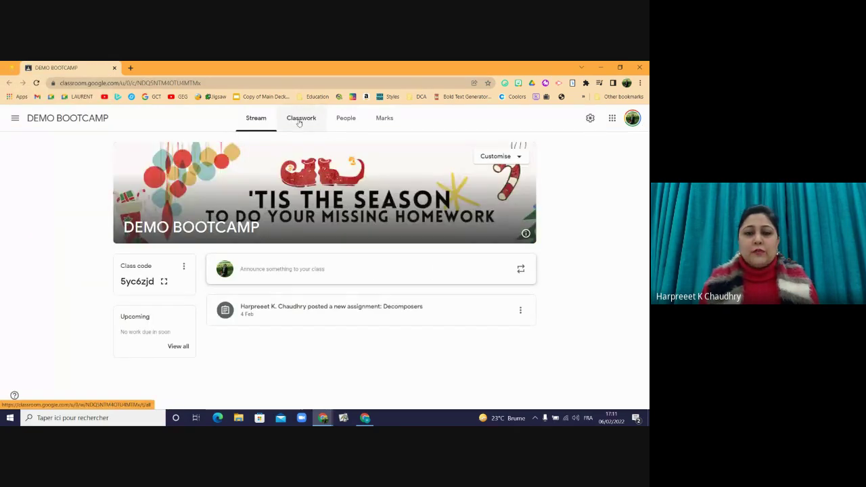
- Check the Grade 4 Science Review item under Science in Classwork, then go back to Wizer.me
click(300, 119)
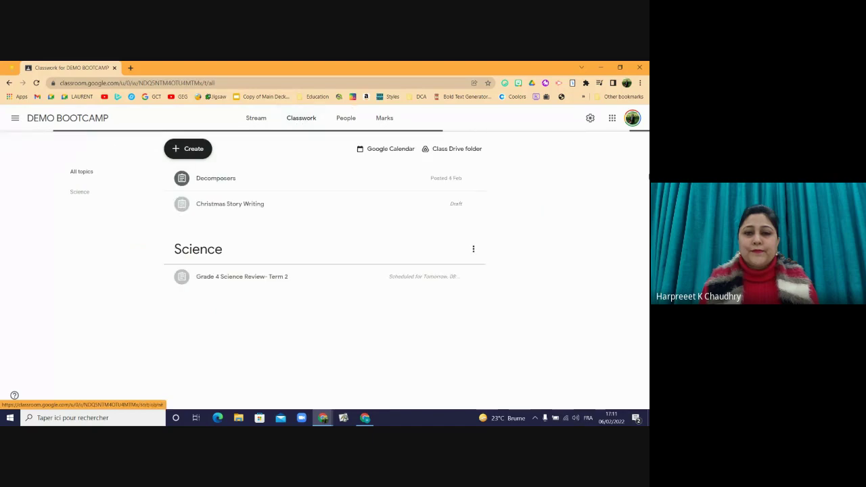
click(242, 282)
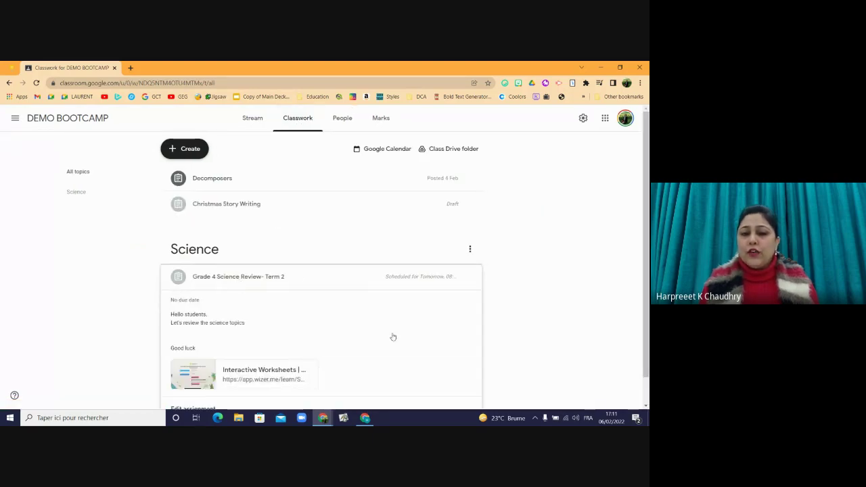
scroll(396, 305, down, 1)
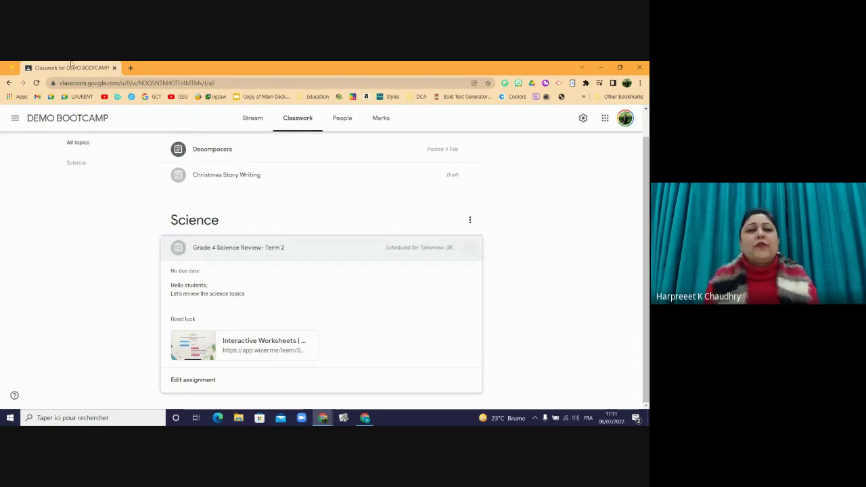
click(12, 66)
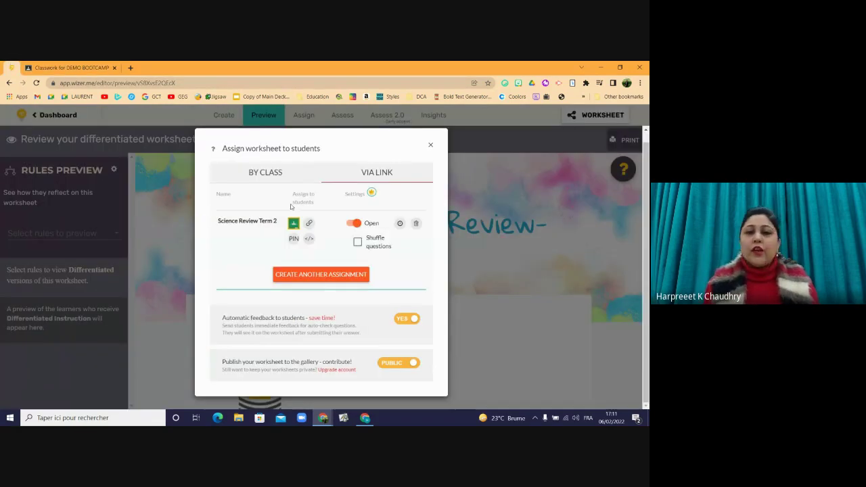
- Reveal the worksheet's student PIN and copy its share link
click(294, 239)
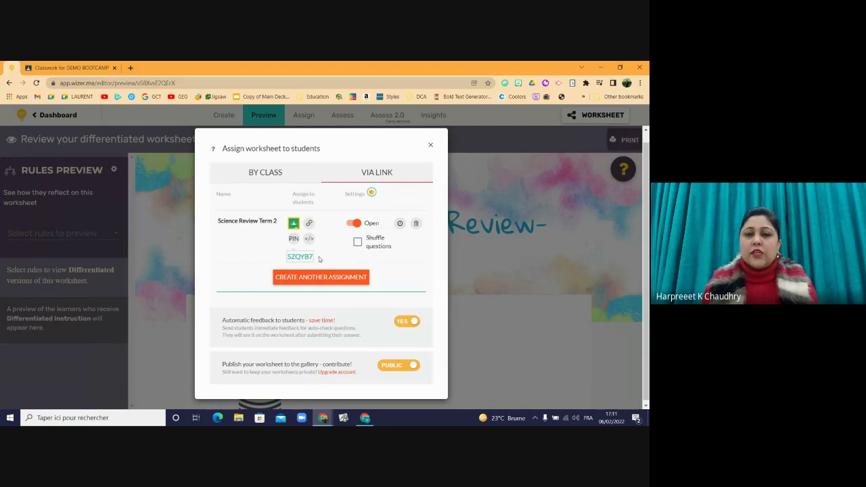
click(308, 224)
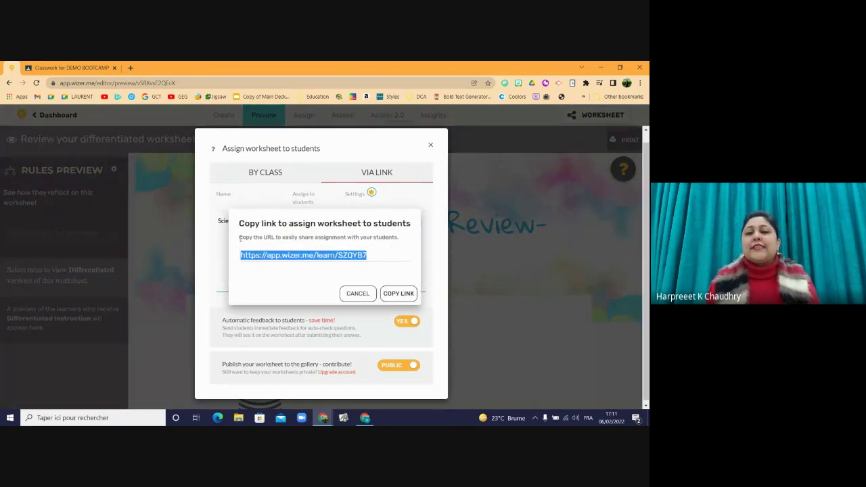
click(395, 296)
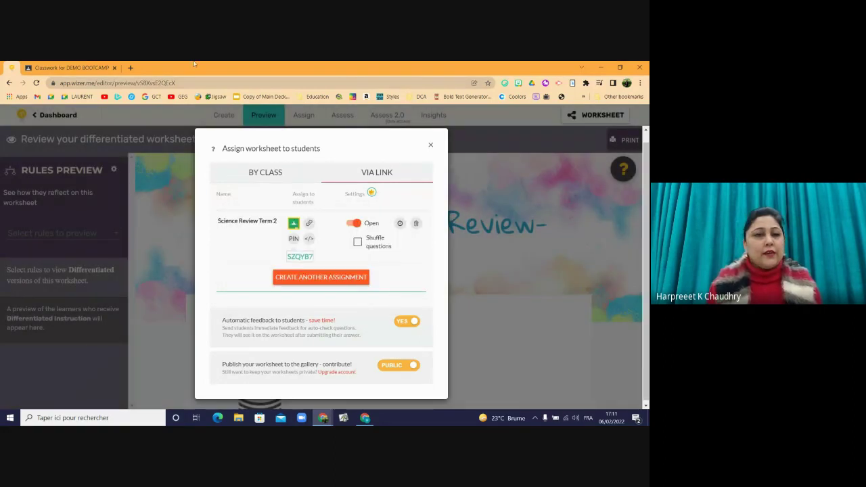
- Load the copied link in a new tab to check the student view, then return to the editor
click(130, 69)
click(133, 84)
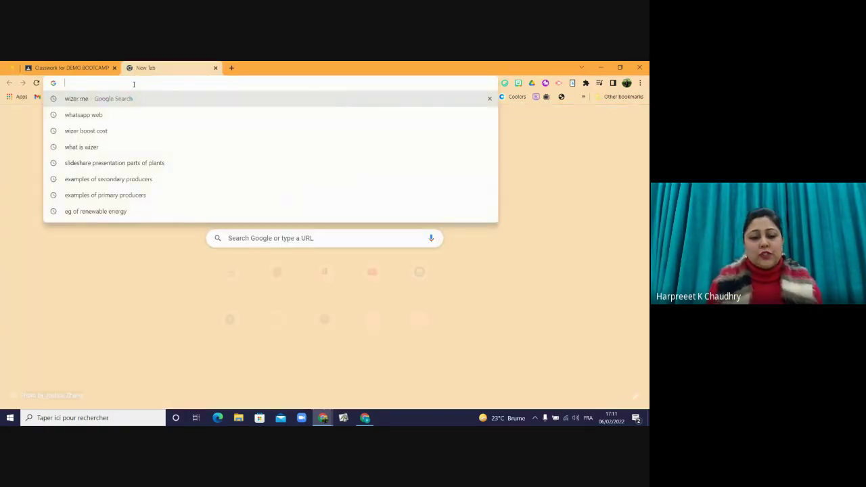
key(ctrl+v)
key(Return)
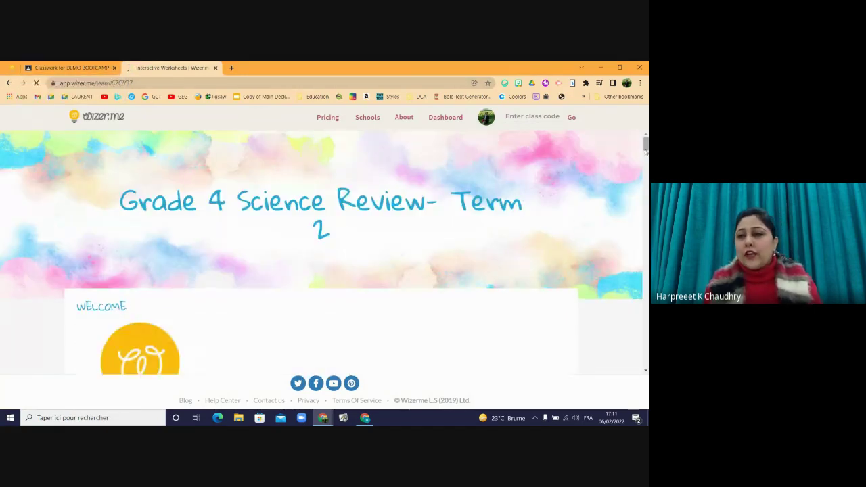
drag(646, 143, 647, 336)
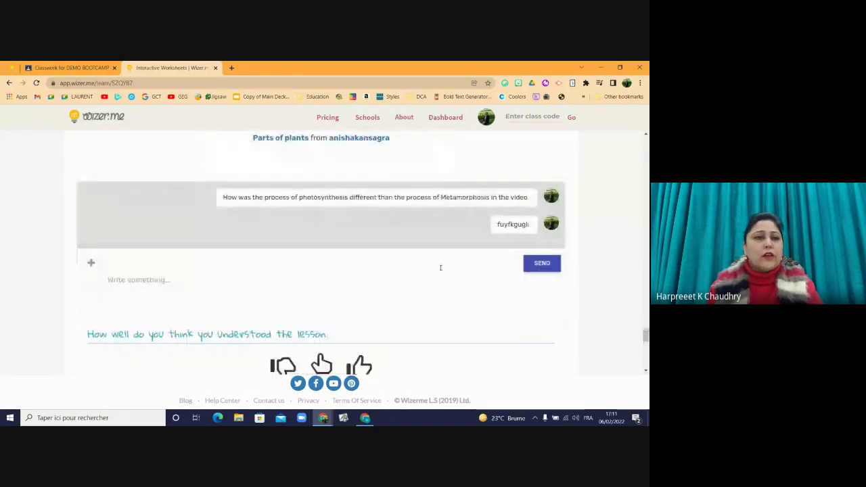
click(48, 66)
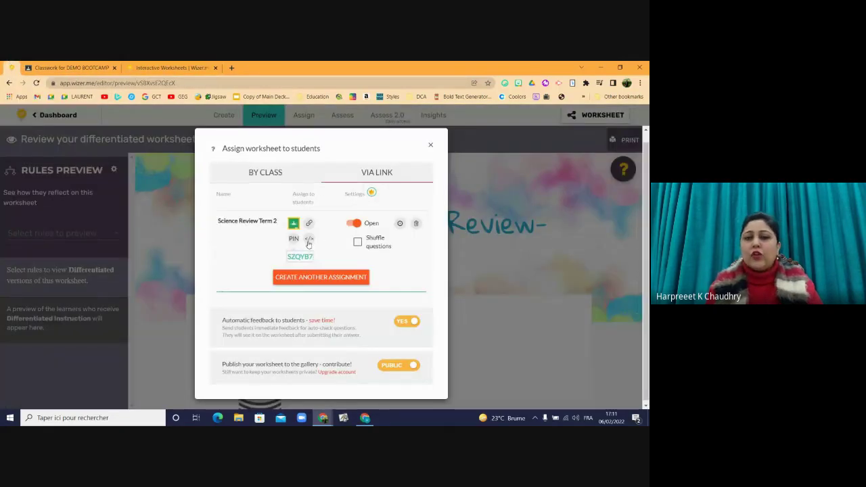
- Show and select the Science Review Term 2 embed code, then close the assign dialog
click(309, 241)
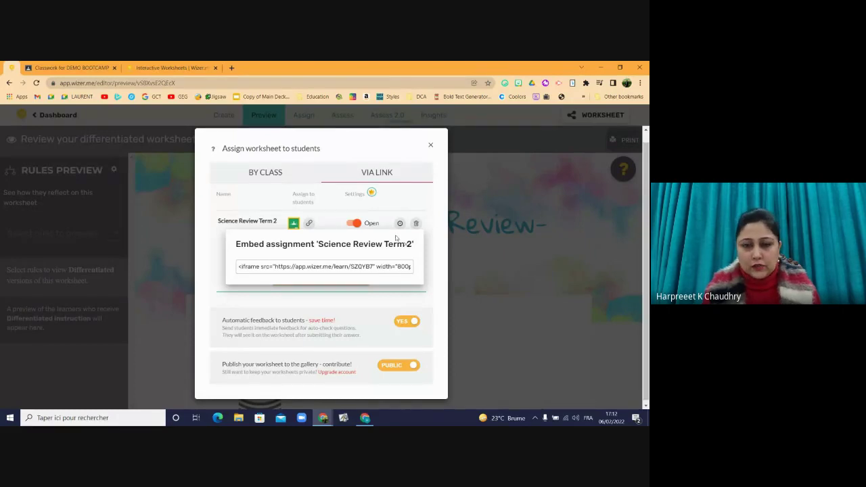
click(378, 266)
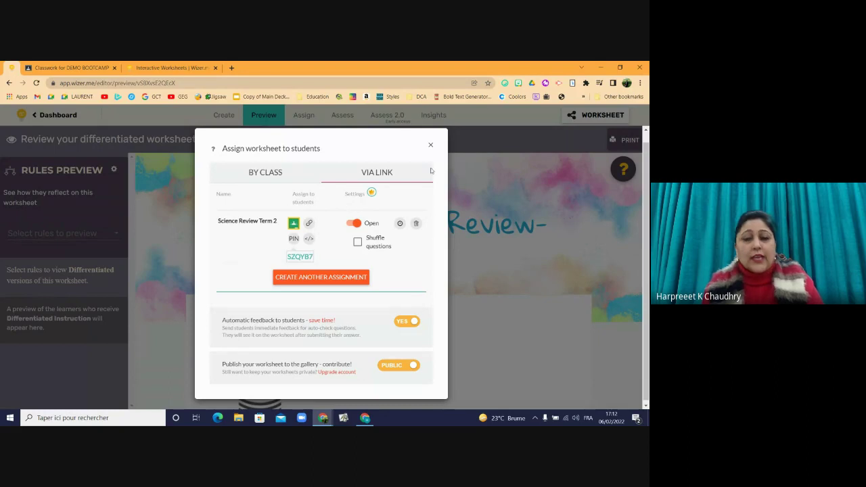
click(430, 146)
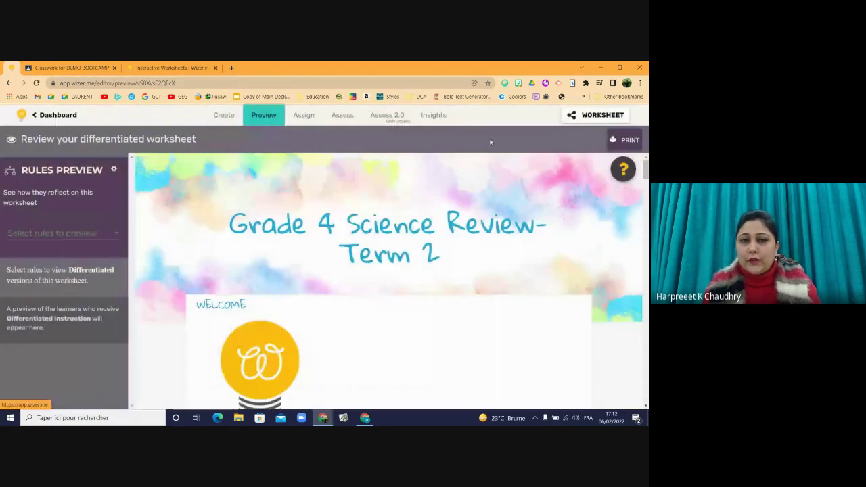
- Add a Link activity from the Create tab's Add Activities, then open a new browser tab
click(218, 117)
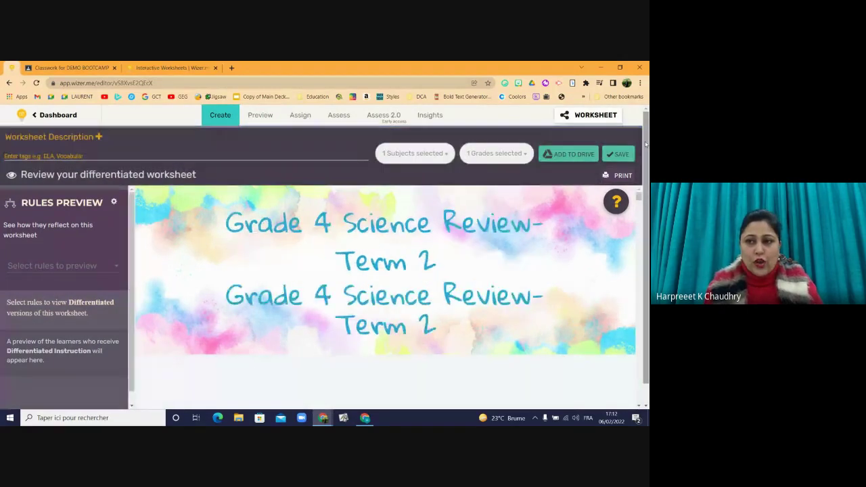
drag(643, 185, 627, 398)
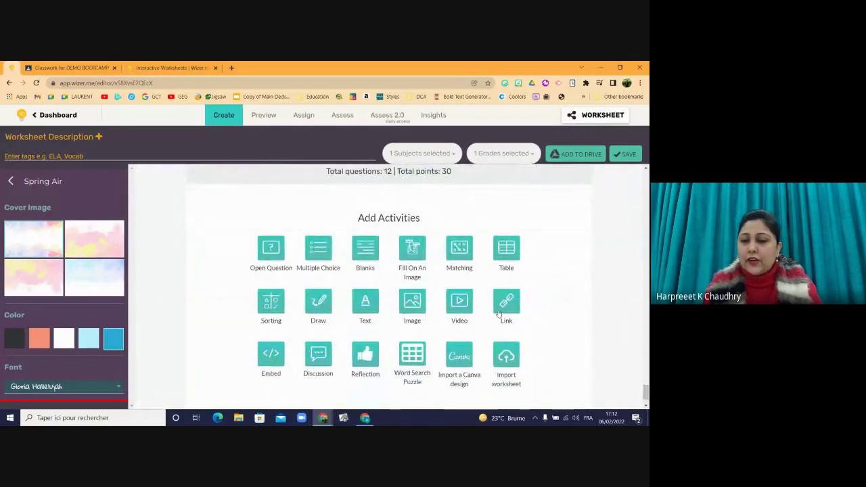
click(498, 313)
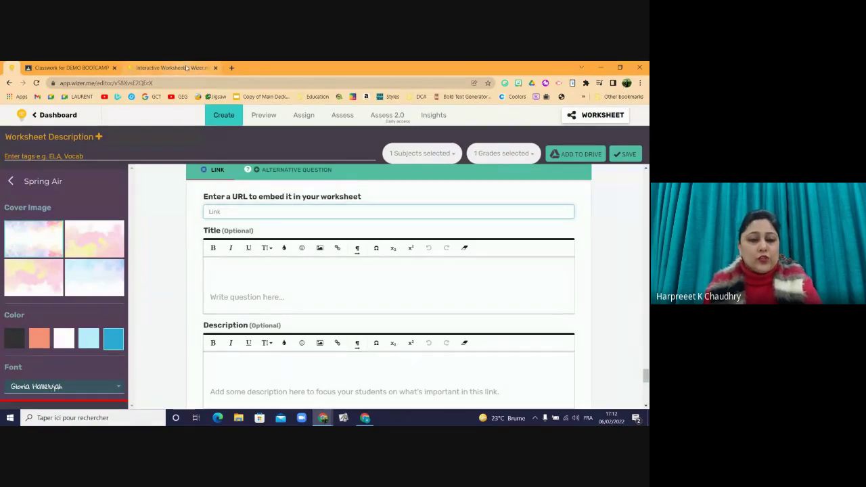
click(231, 69)
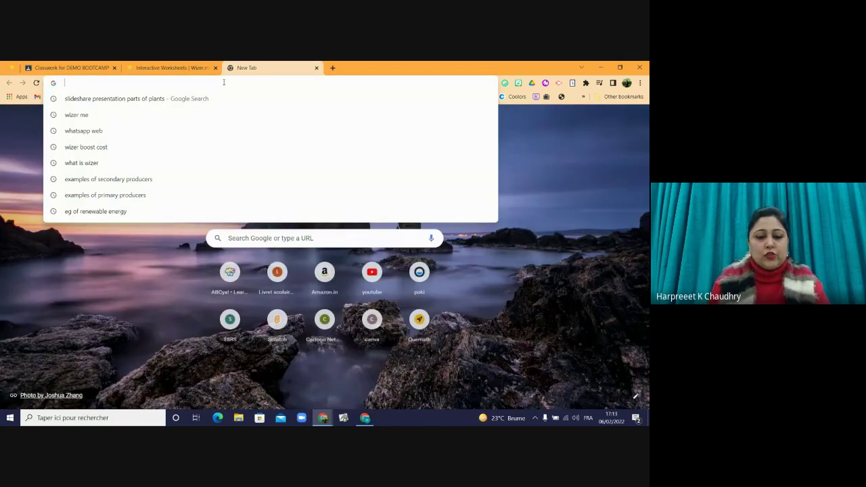
- Go to forms.google.com and open the Event Registration form
text(forma)
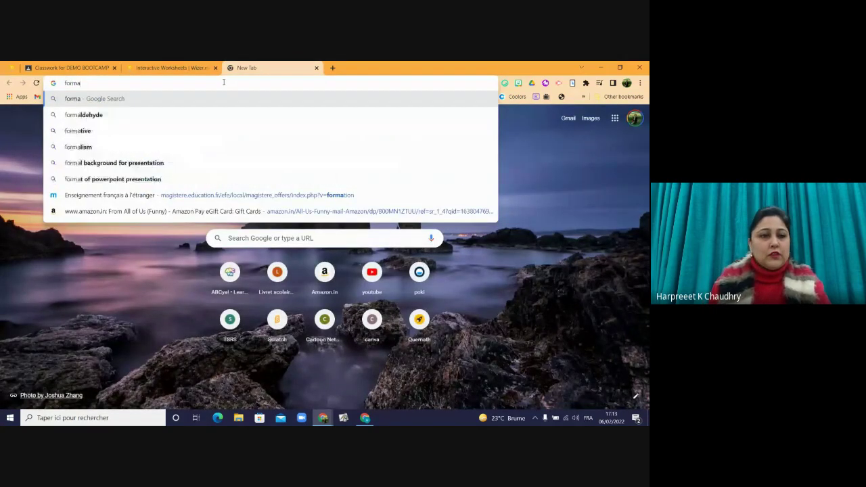
key(BackSpace)
text(s)
key(Return)
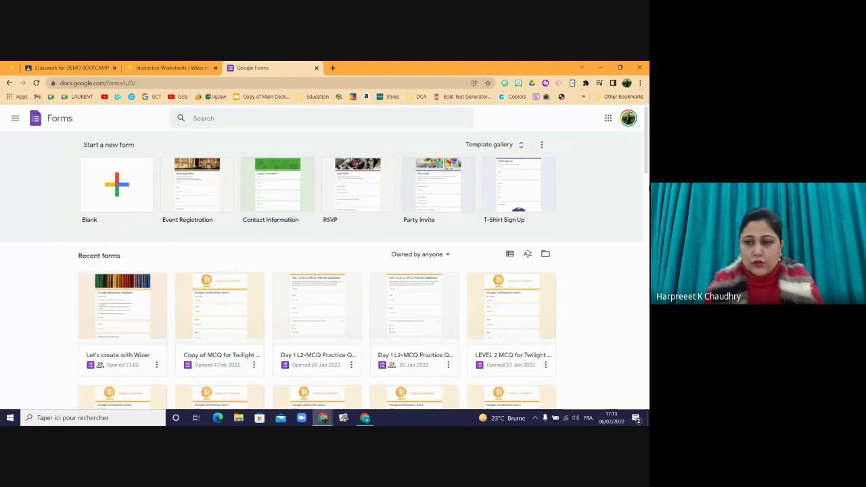
scroll(637, 246, down, 5)
scroll(637, 246, down, 3)
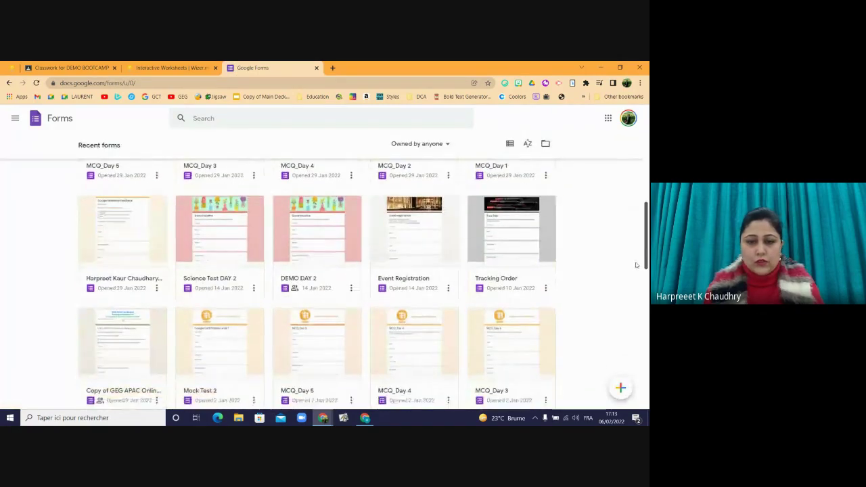
click(328, 262)
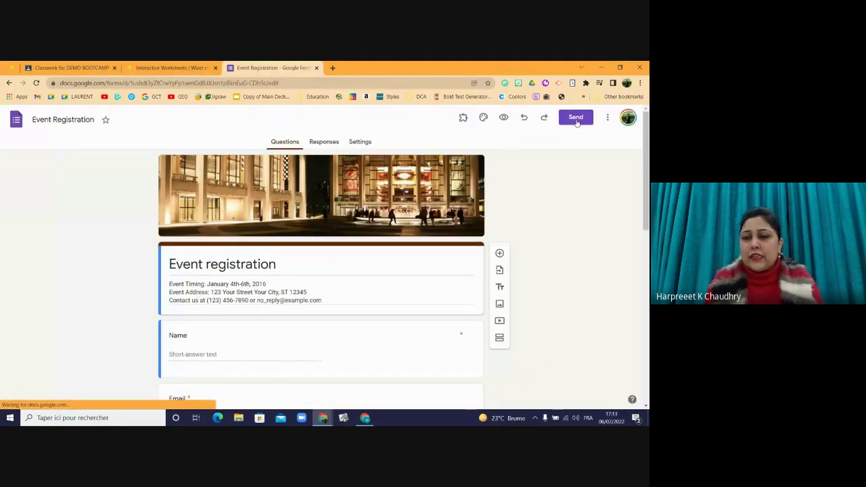
- Copy the form's shortened Send link and switch back to the Wizer tab
click(576, 119)
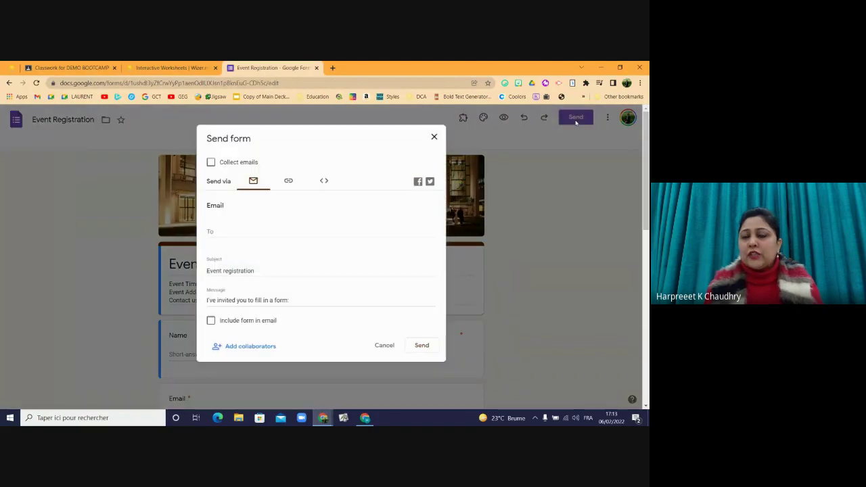
click(288, 181)
click(210, 235)
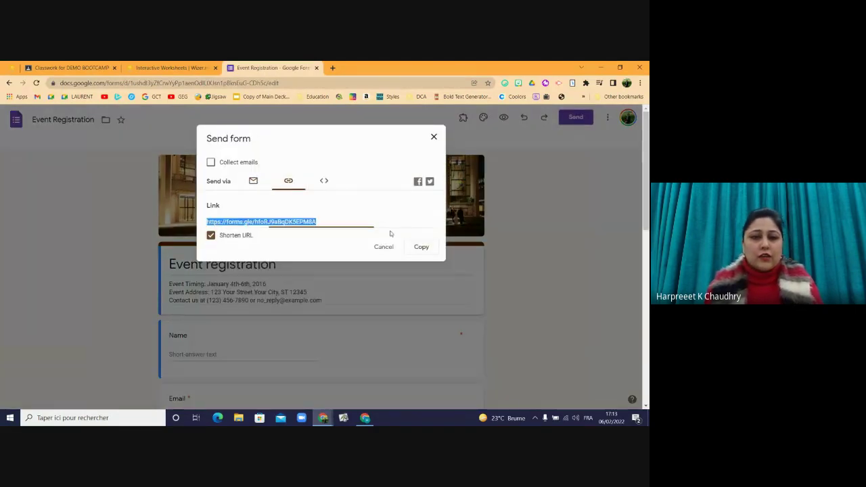
click(421, 247)
click(149, 67)
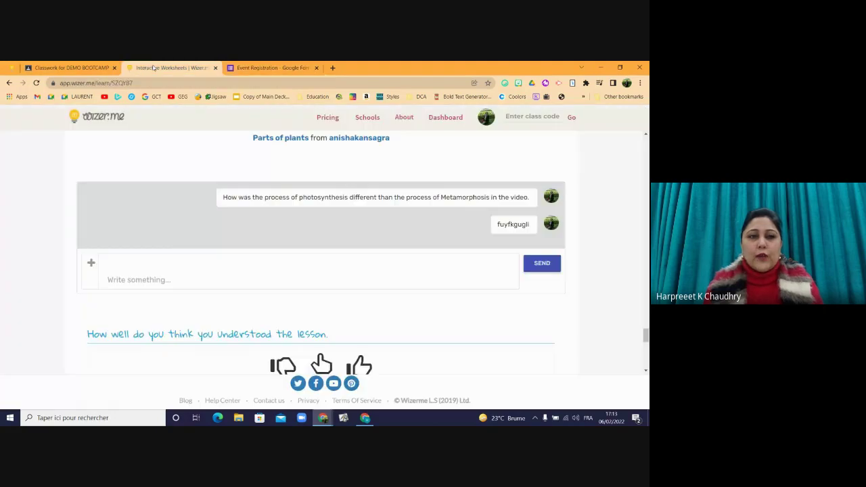
- Paste the forms.gle Event Registration link into the Link activity, save, and preview the worksheet
click(68, 68)
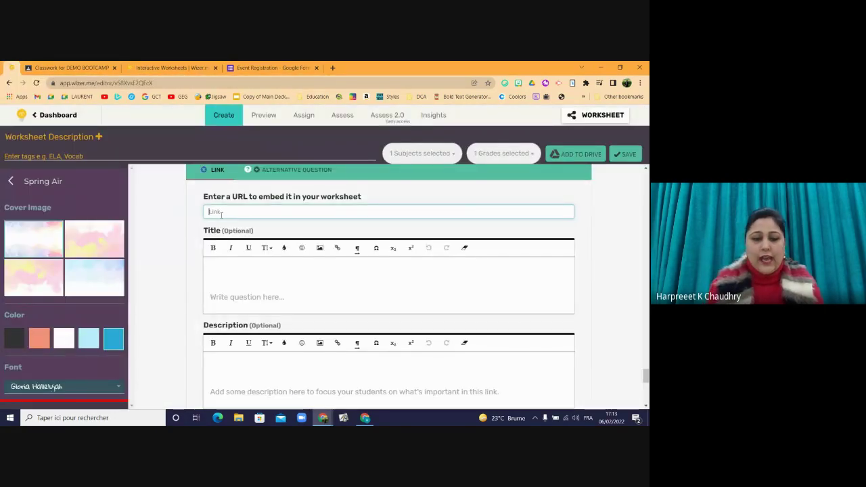
key(ctrl+v)
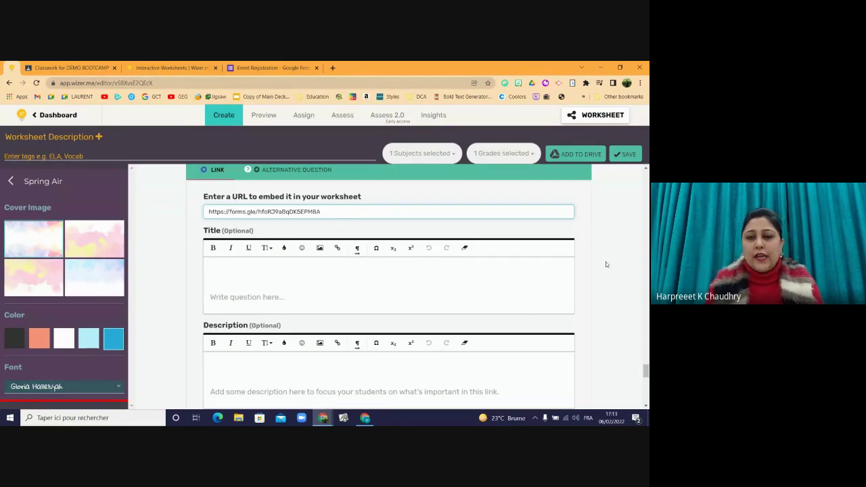
mouse_move(647, 372)
mouse_down()
mouse_move(647, 383)
mouse_move(648, 372)
mouse_up()
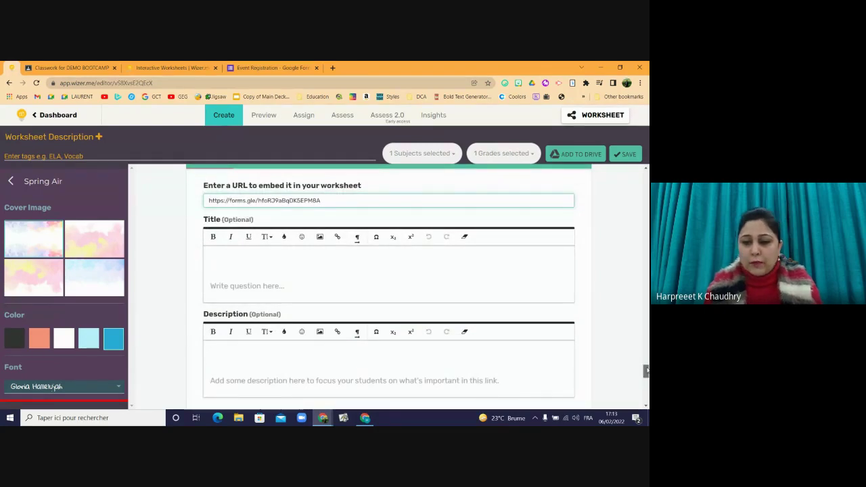
drag(647, 371, 647, 390)
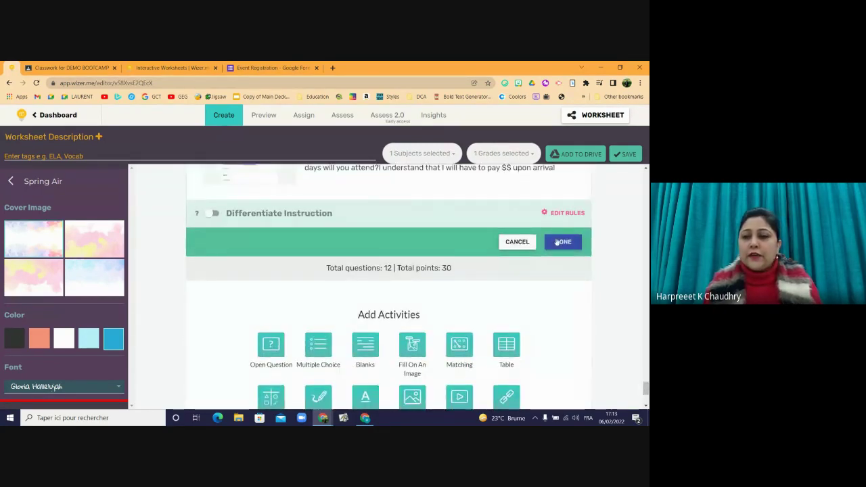
click(562, 242)
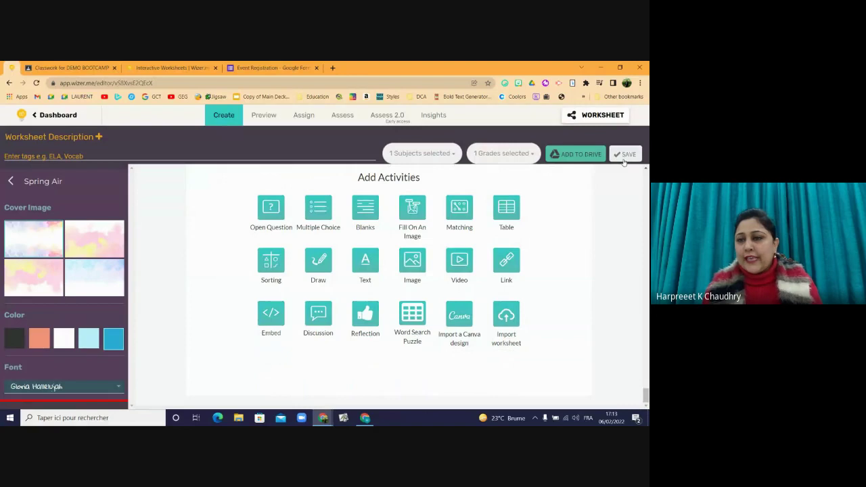
click(624, 156)
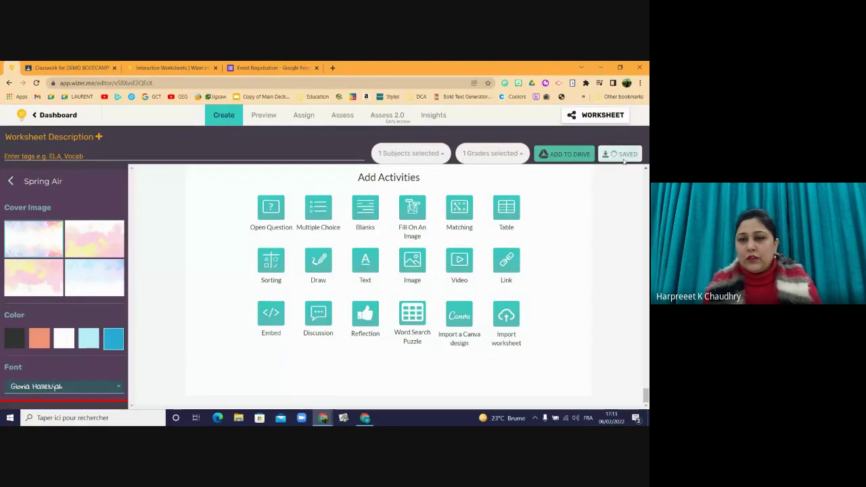
click(264, 116)
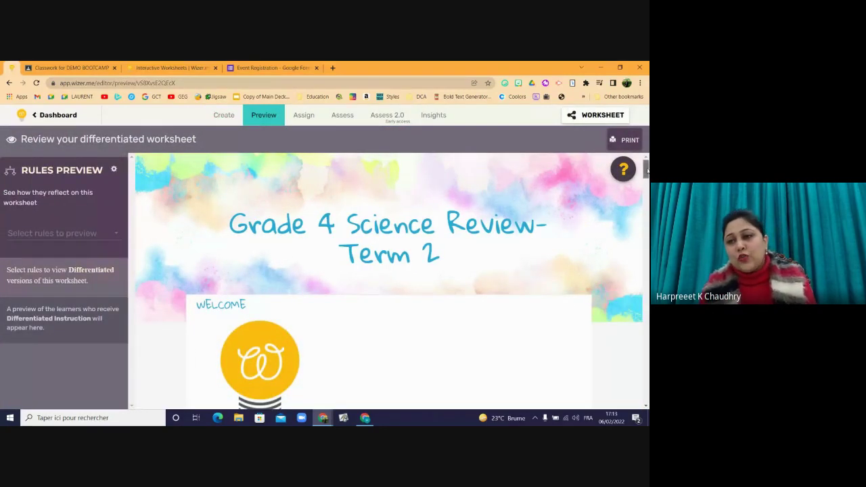
- Open the Event registration card's Google Form from the preview, scroll through it, then return to Wizer
drag(648, 171, 638, 393)
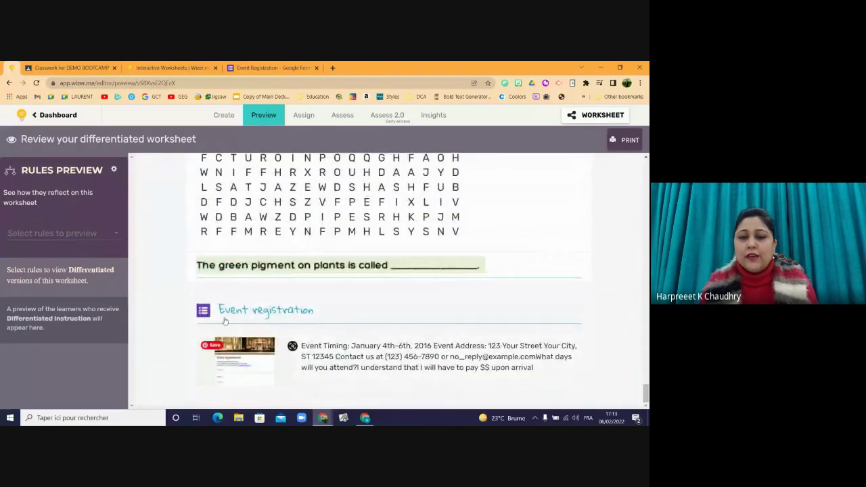
click(230, 352)
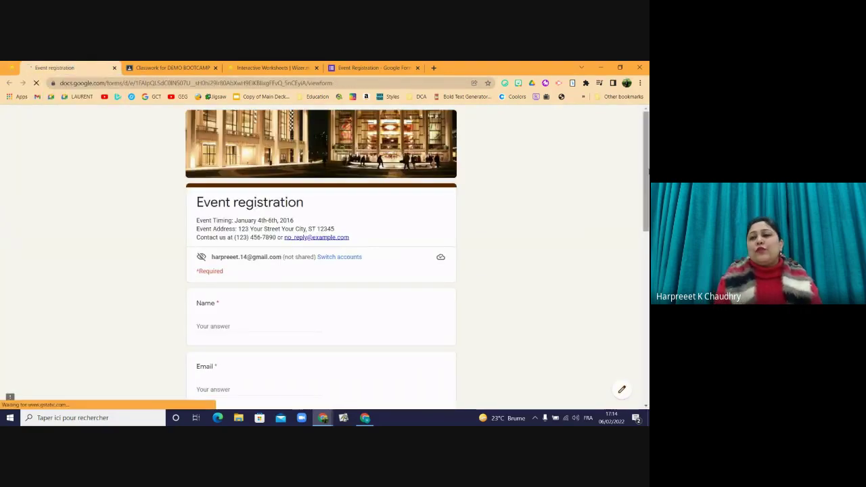
scroll(629, 366, down, 15)
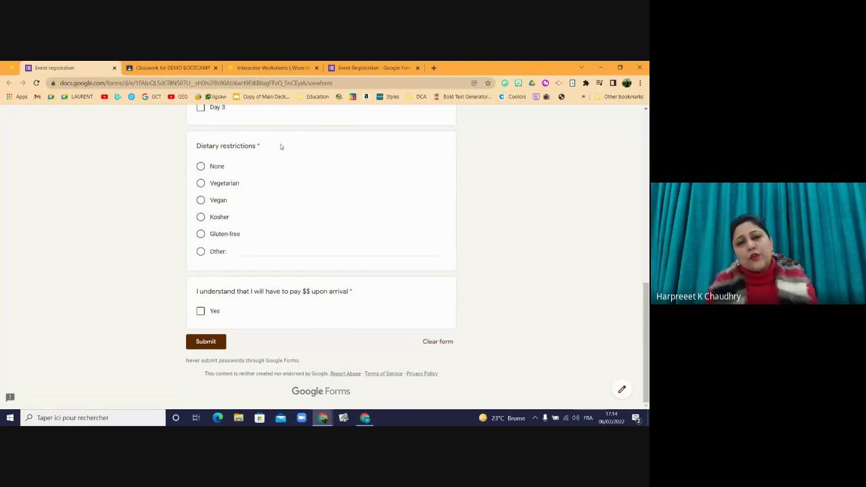
mouse_move(647, 285)
mouse_down()
mouse_move(647, 142)
mouse_move(647, 291)
mouse_up()
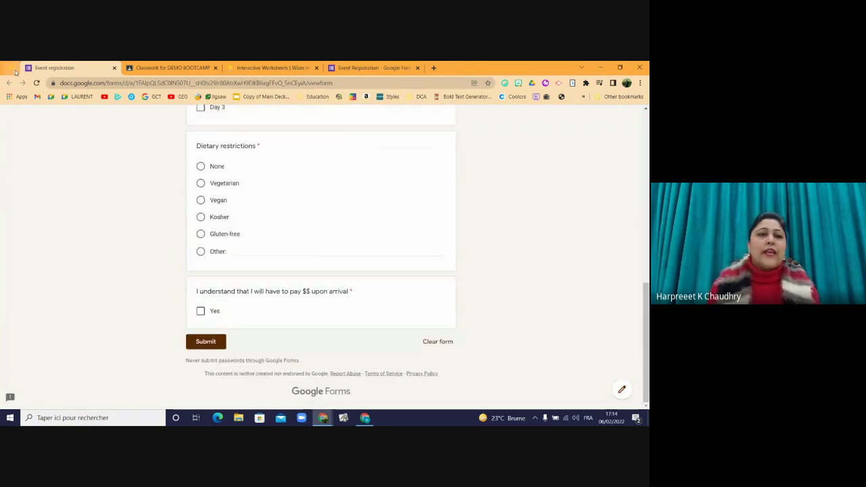
click(13, 70)
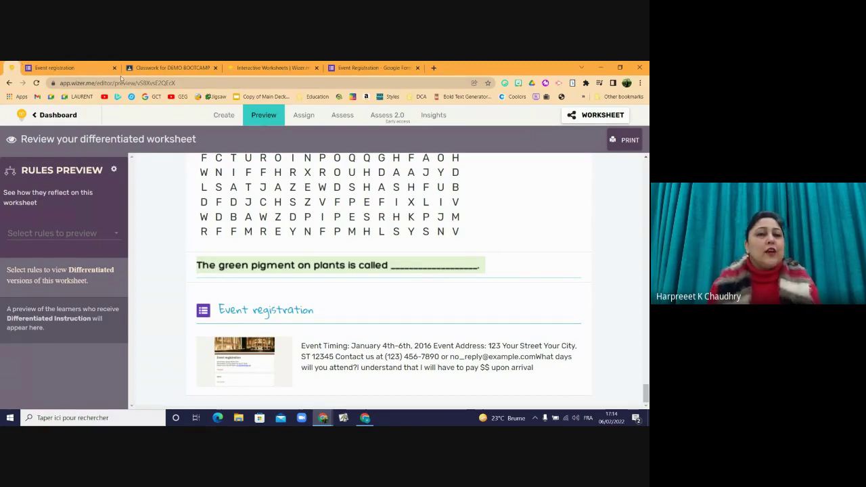
- Switch to the Google Meet call, admit the waiting participant, and bring up Stop presenting
click(599, 67)
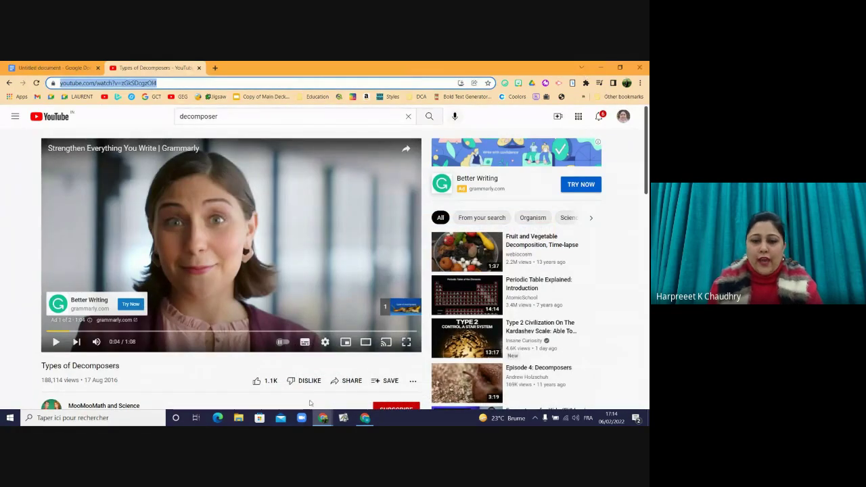
click(365, 418)
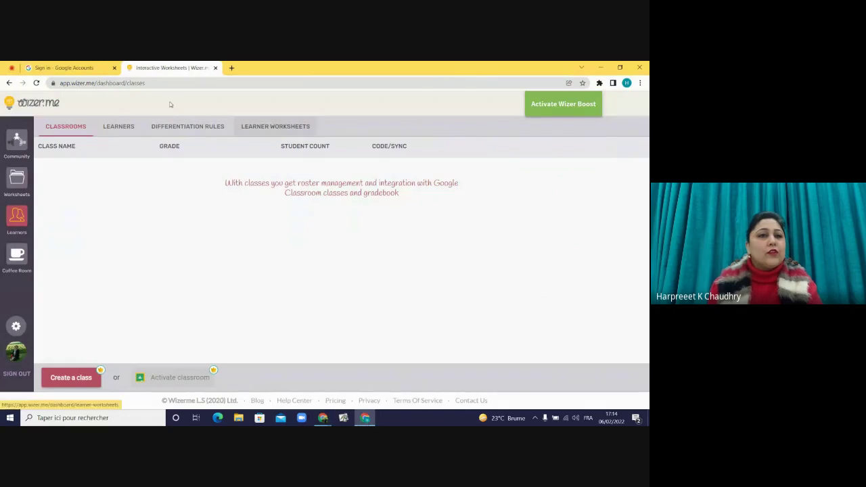
click(57, 66)
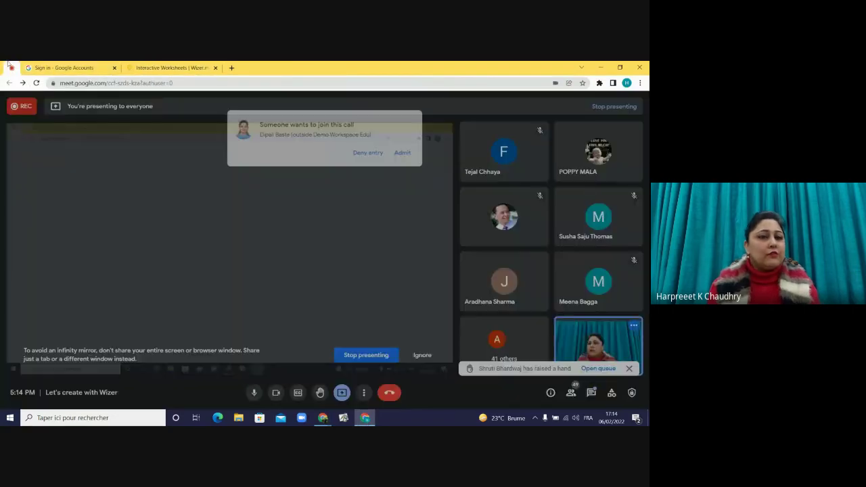
click(403, 144)
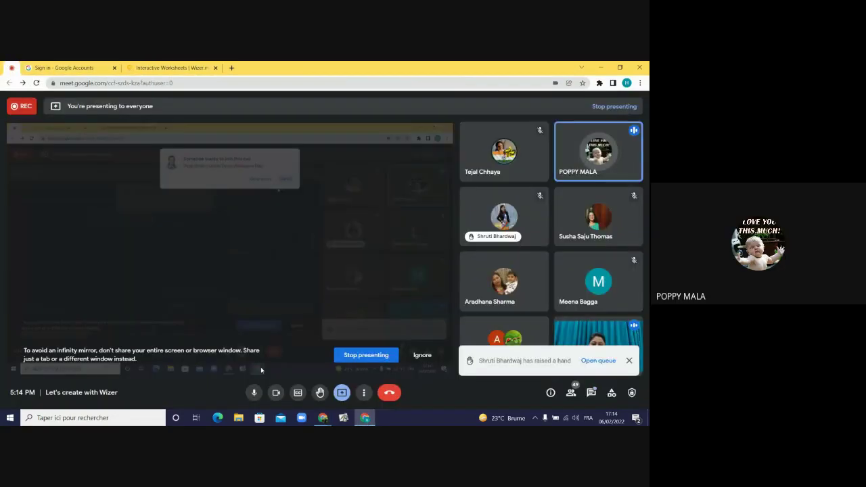
click(340, 393)
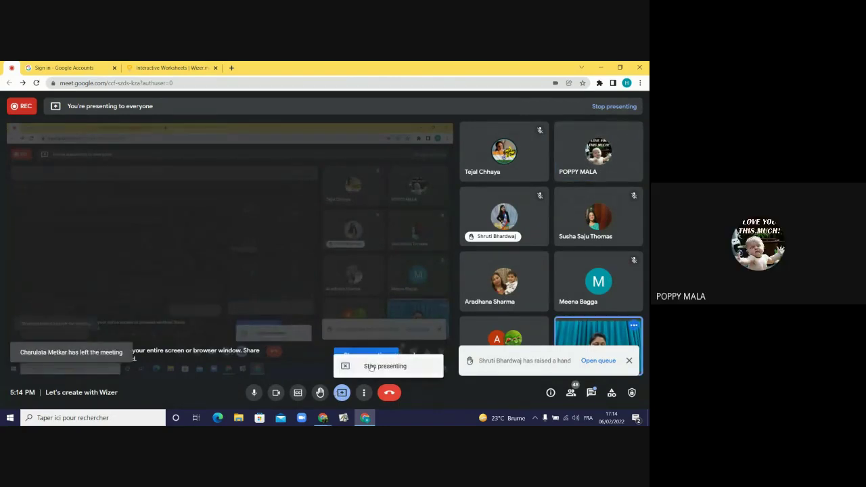
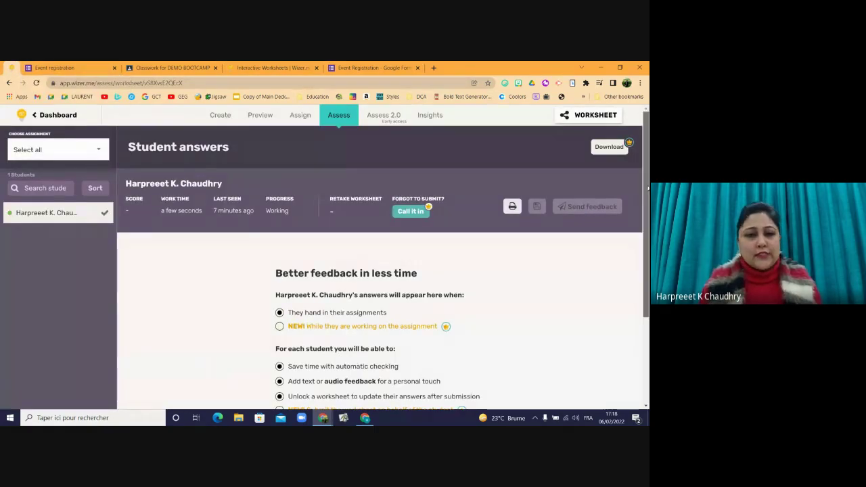
scroll(640, 239, down, 2)
scroll(641, 239, down, 2)
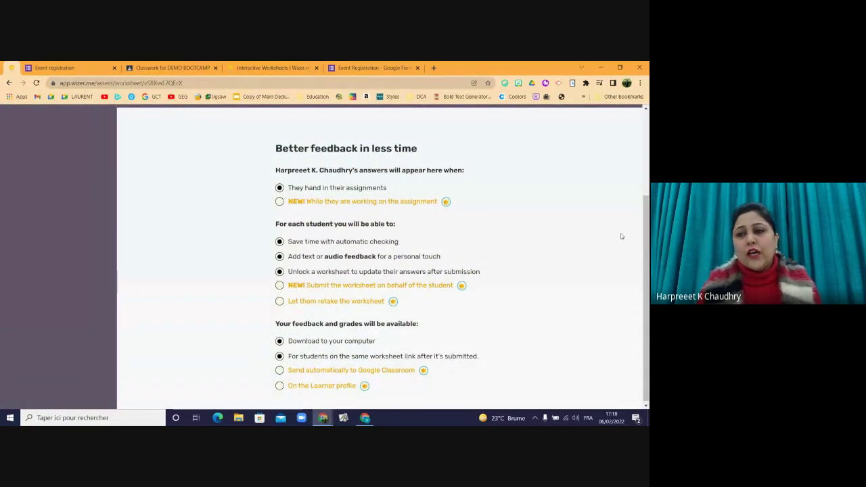
drag(648, 250, 648, 252)
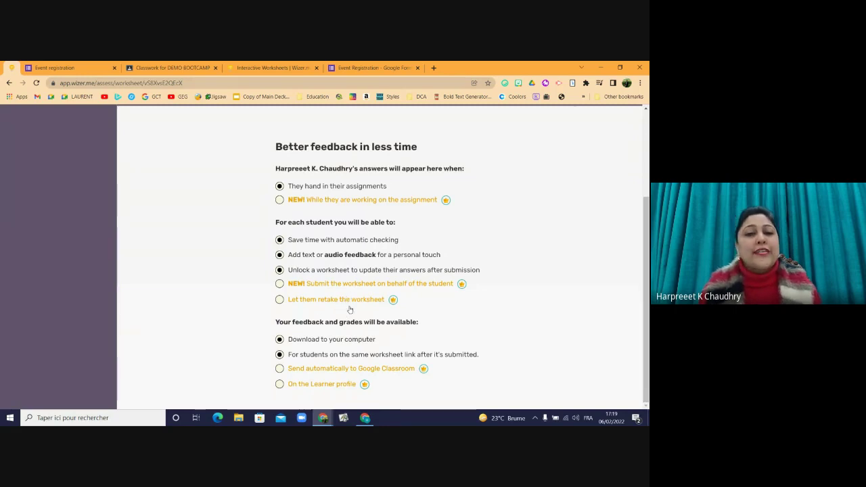
mouse_move(647, 331)
mouse_down()
mouse_move(648, 322)
mouse_move(648, 330)
mouse_up()
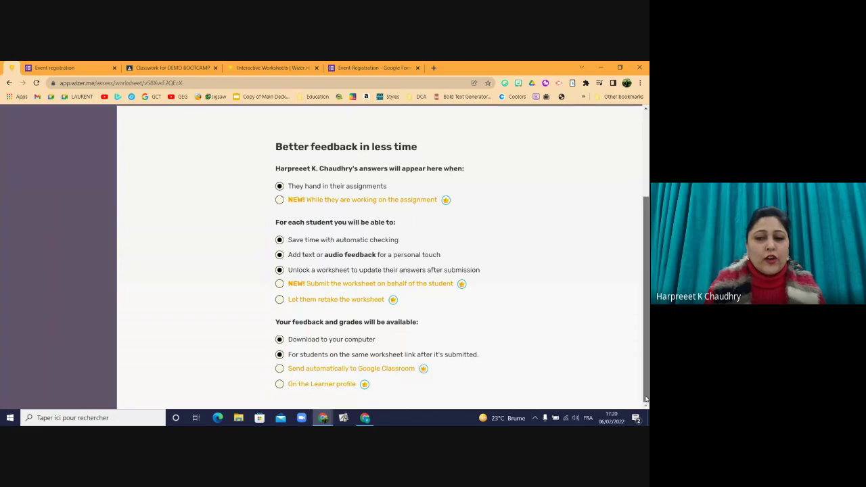
drag(645, 399, 626, 290)
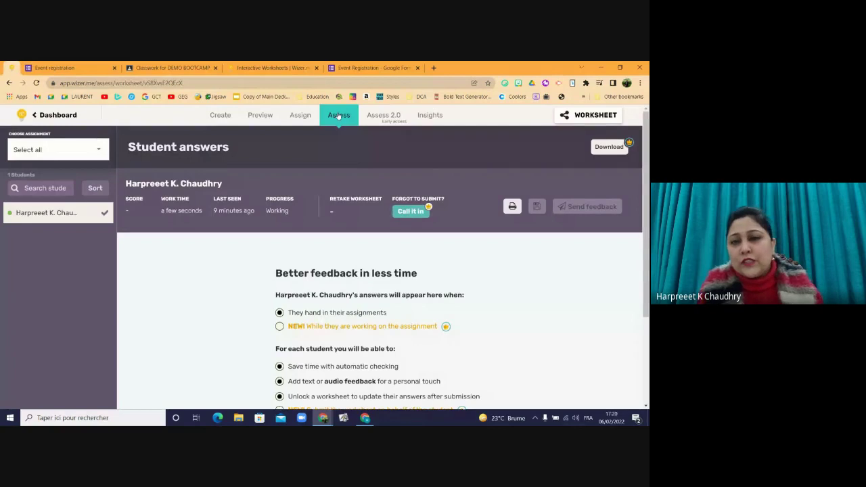
- Review the student's answers in Assess 2.0, then open Insight showing scores 0/30 and 10/10
click(392, 118)
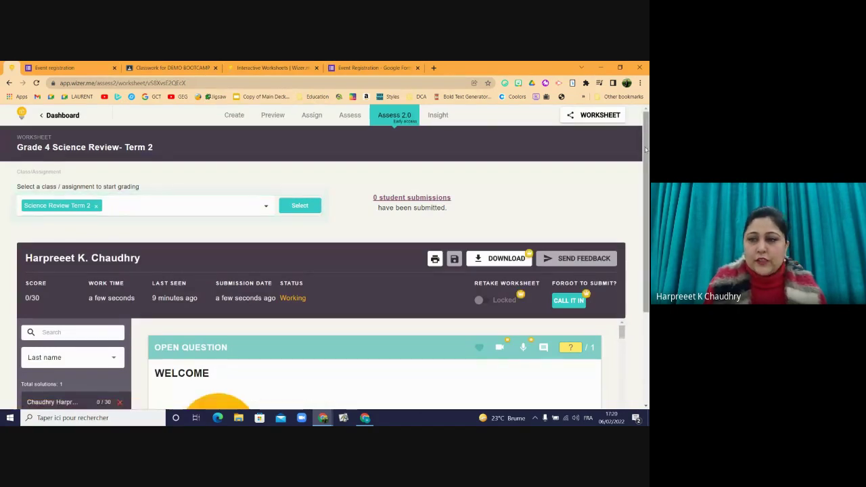
drag(646, 155, 647, 223)
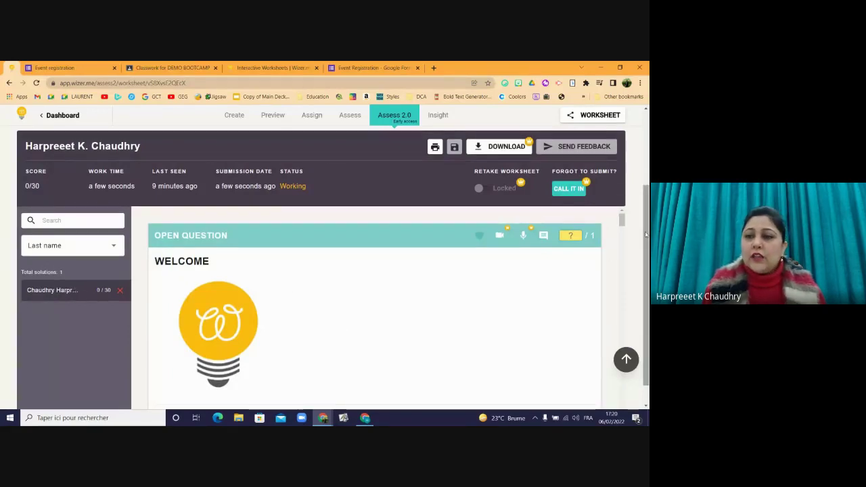
mouse_move(620, 223)
mouse_down()
mouse_move(614, 398)
mouse_move(612, 212)
mouse_up()
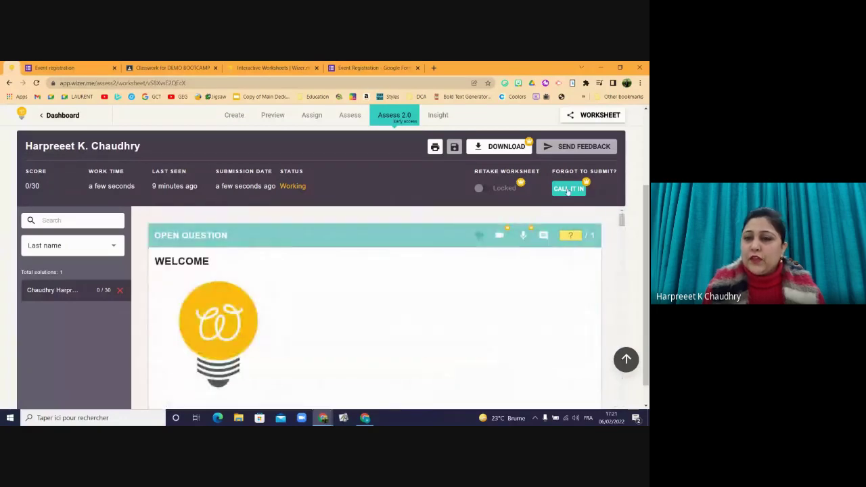
mouse_move(525, 164)
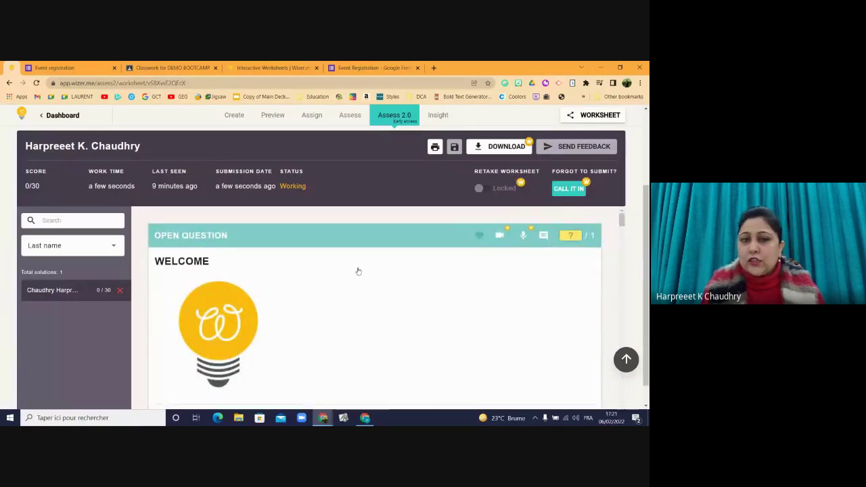
mouse_move(279, 203)
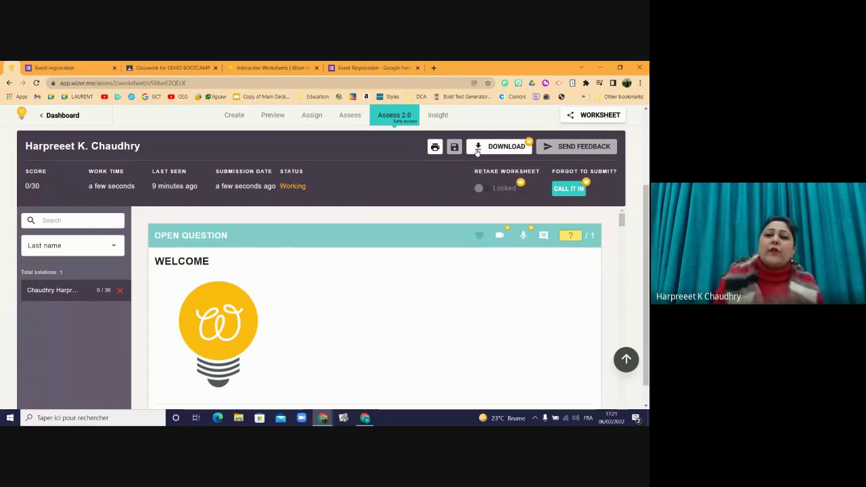
click(439, 117)
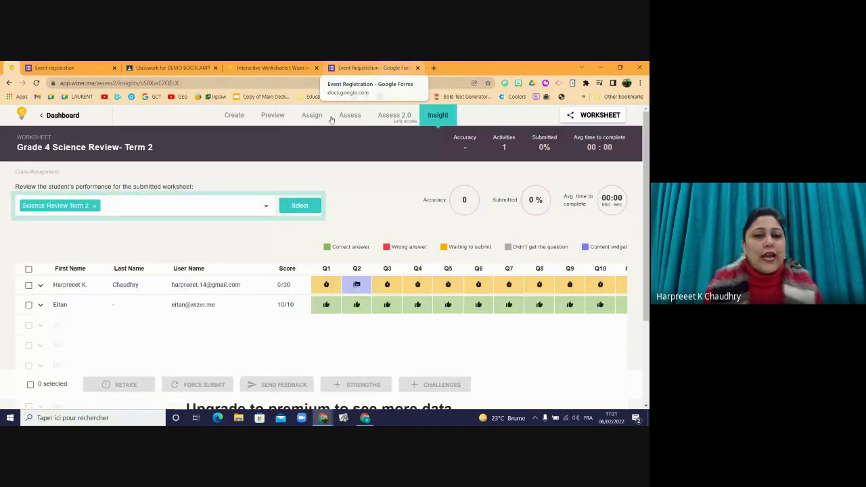
- Hide the screen-sharing bar and return to the Community gallery of shared worksheets
drag(645, 160, 644, 220)
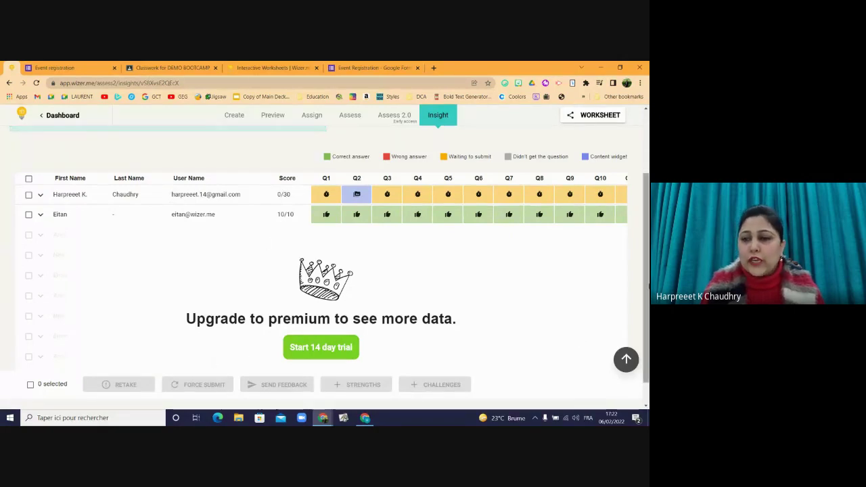
scroll(636, 297, down, 1)
scroll(502, 164, up, 2)
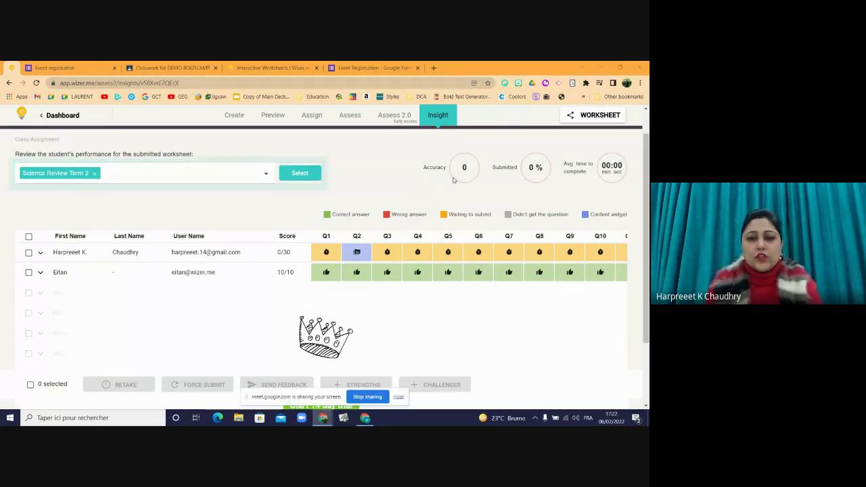
click(399, 398)
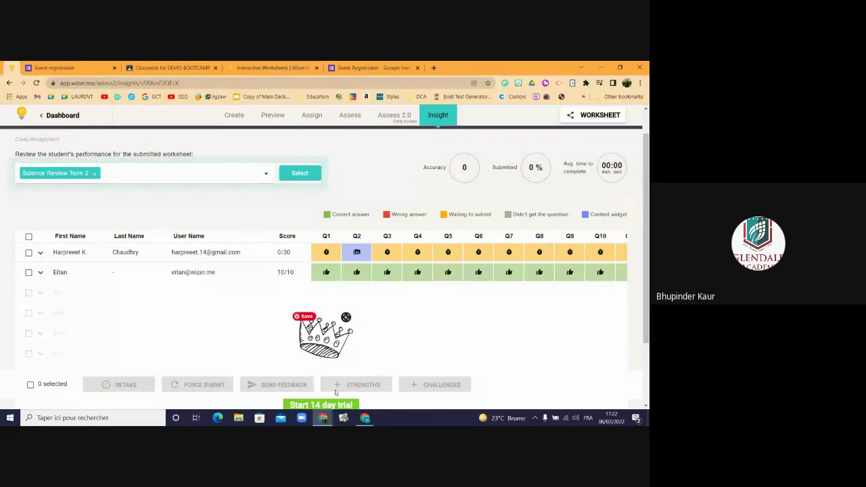
mouse_move(363, 423)
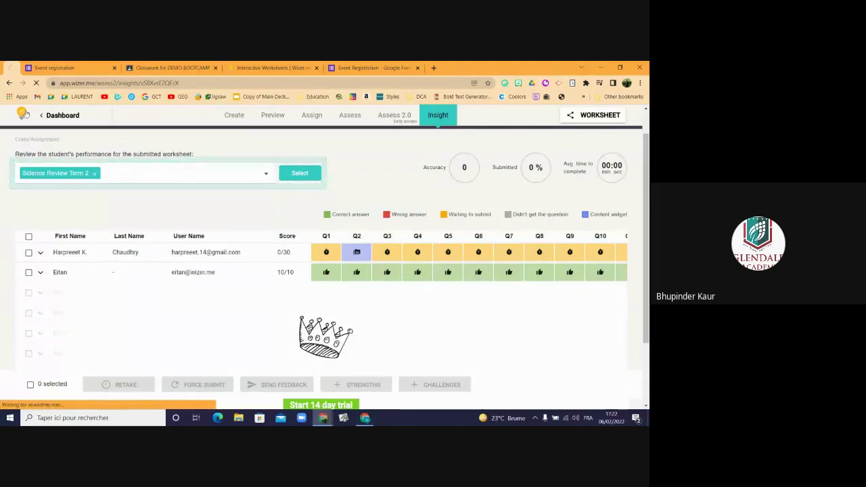
click(24, 115)
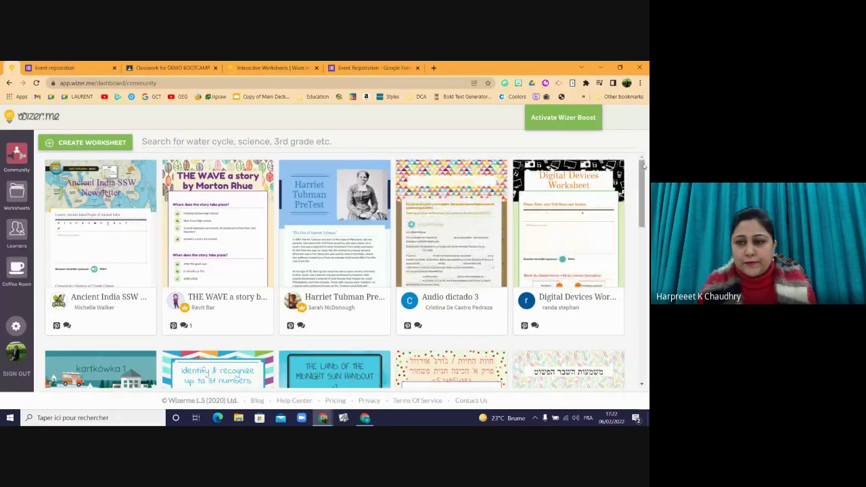
drag(640, 187, 640, 210)
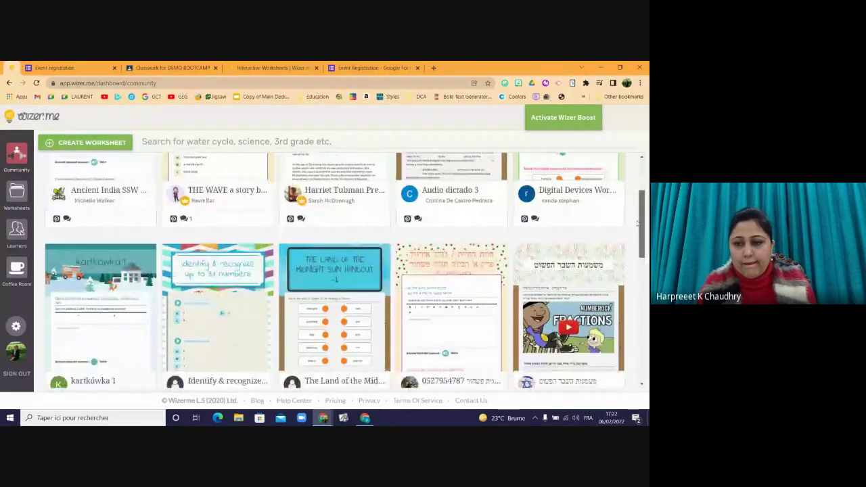
scroll(352, 249, down, 2)
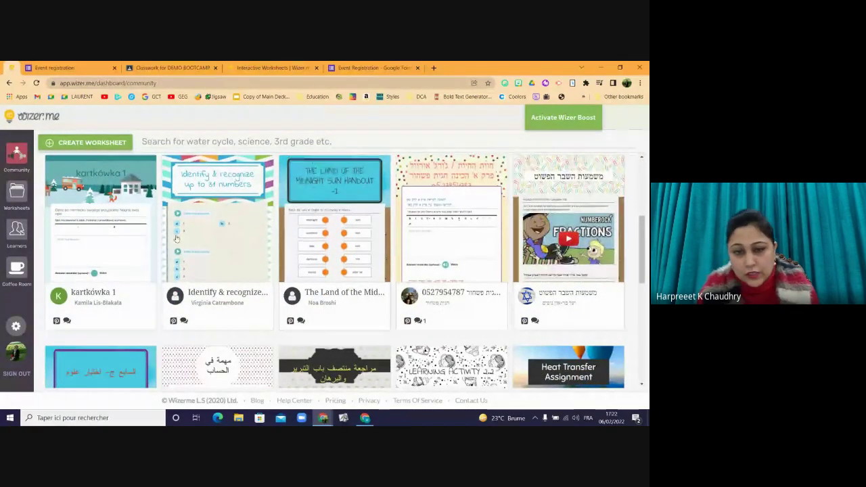
click(209, 237)
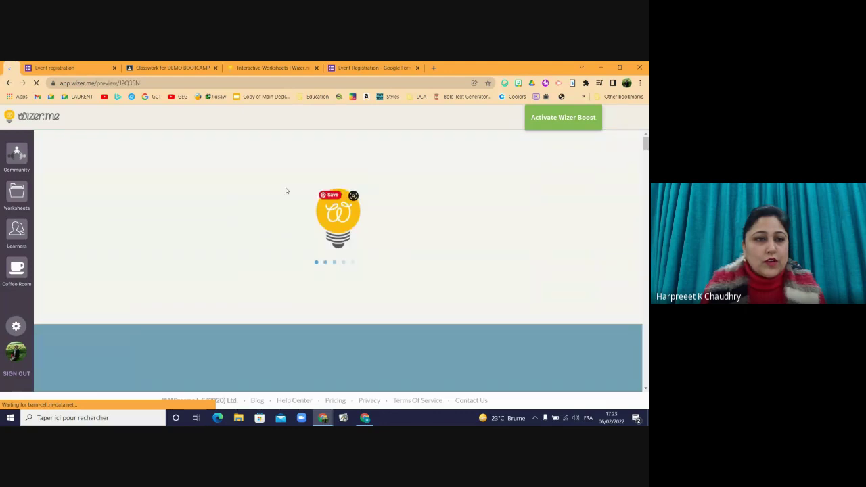
click(9, 83)
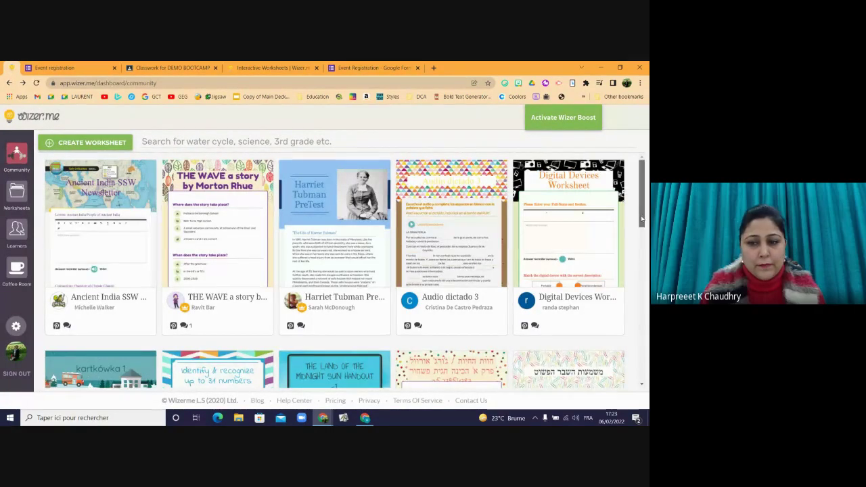
drag(643, 195, 620, 345)
scroll(620, 345, down, 1)
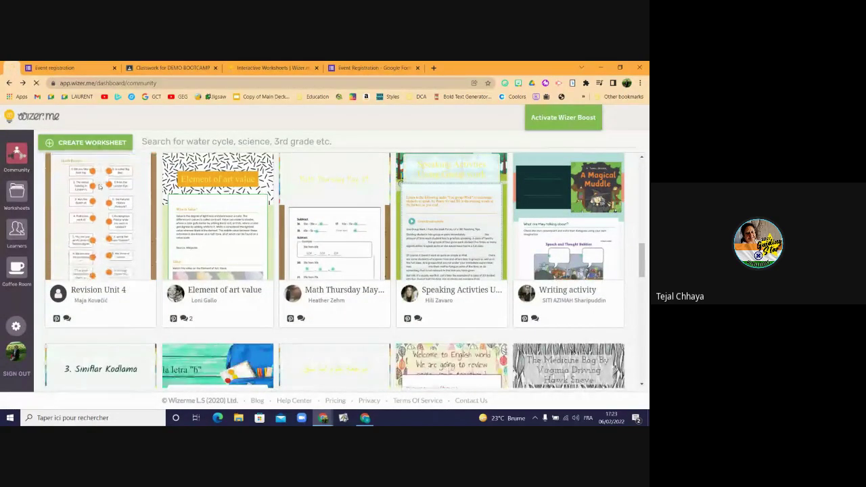
- Open the Revision Unit 4 preview, scroll to its title banner, then switch to Google Docs
click(99, 188)
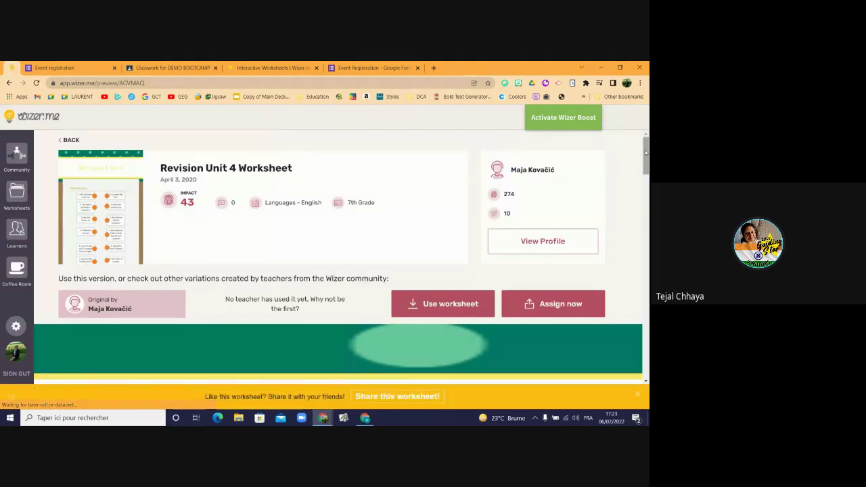
drag(646, 155, 646, 201)
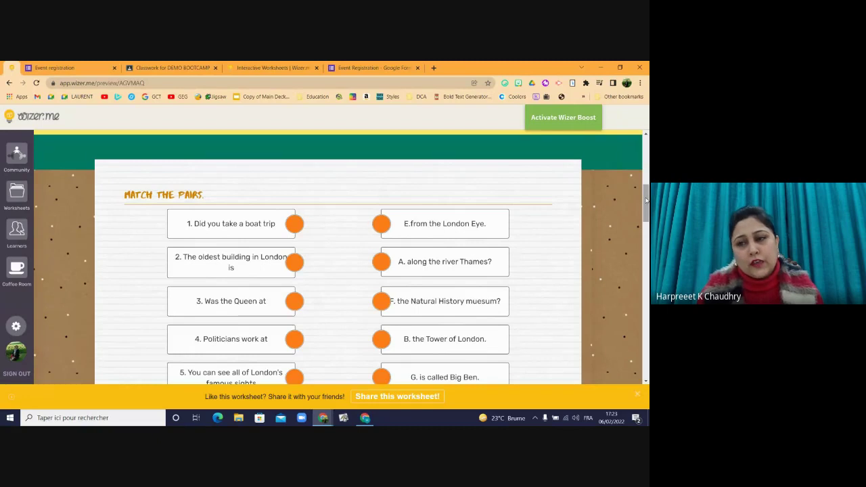
drag(646, 200, 645, 180)
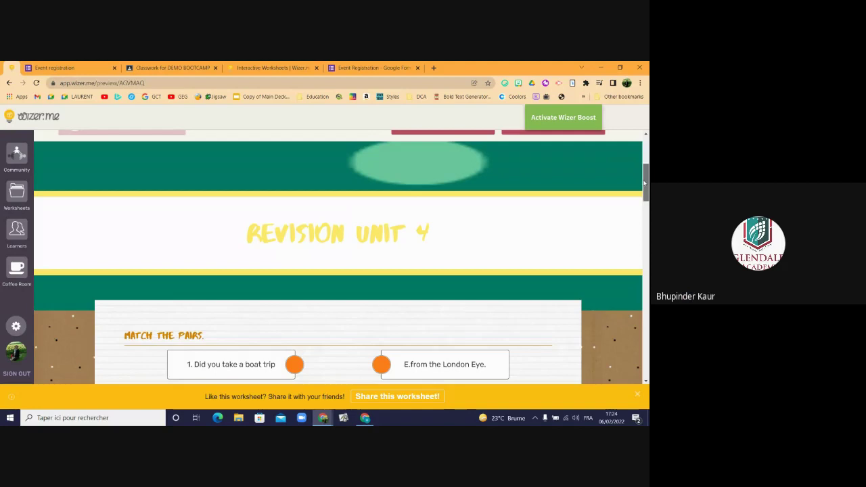
drag(645, 183, 639, 254)
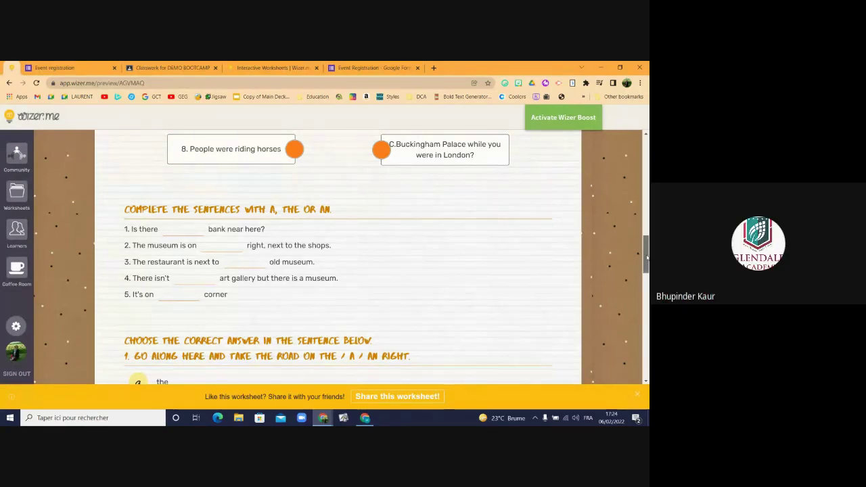
scroll(647, 257, up, 10)
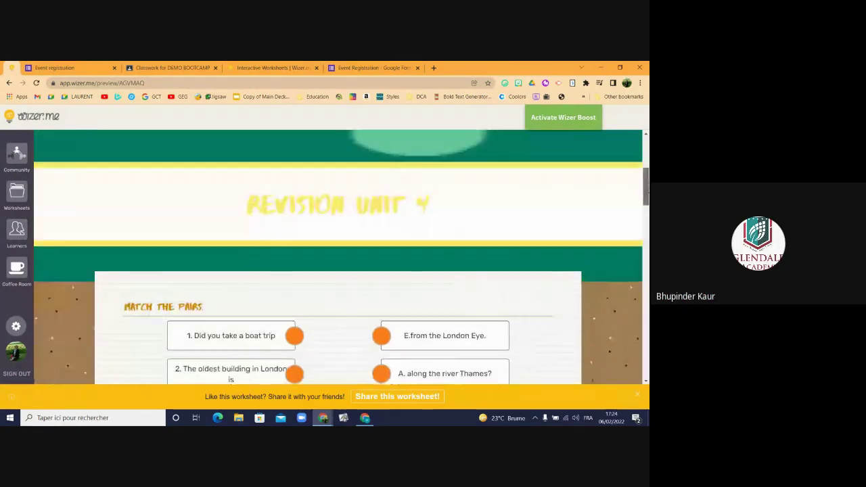
scroll(647, 182, up, 3)
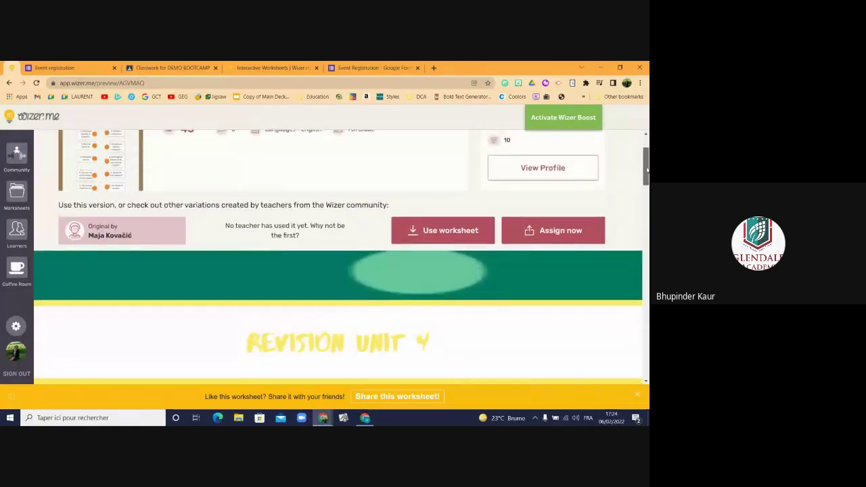
scroll(648, 169, up, 1)
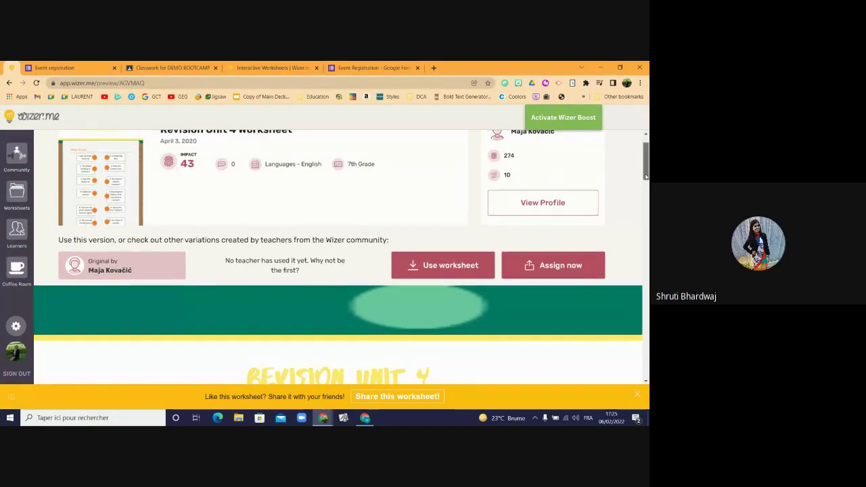
drag(646, 176, 647, 188)
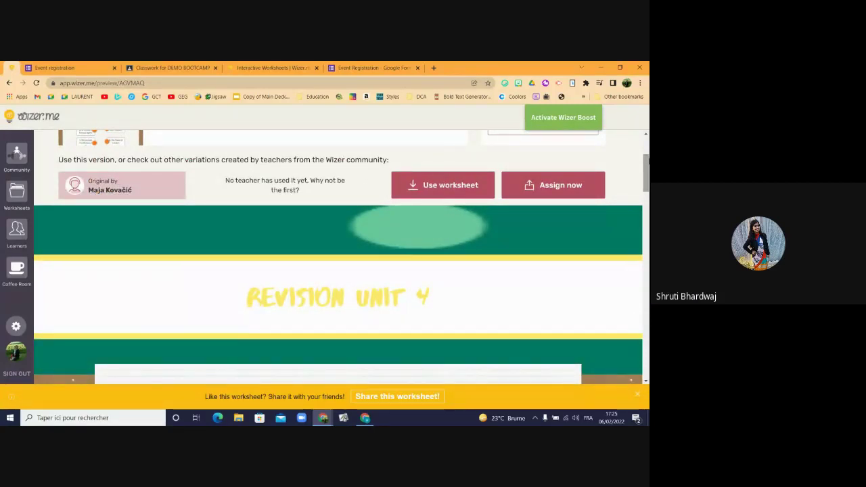
key(alt+Tab)
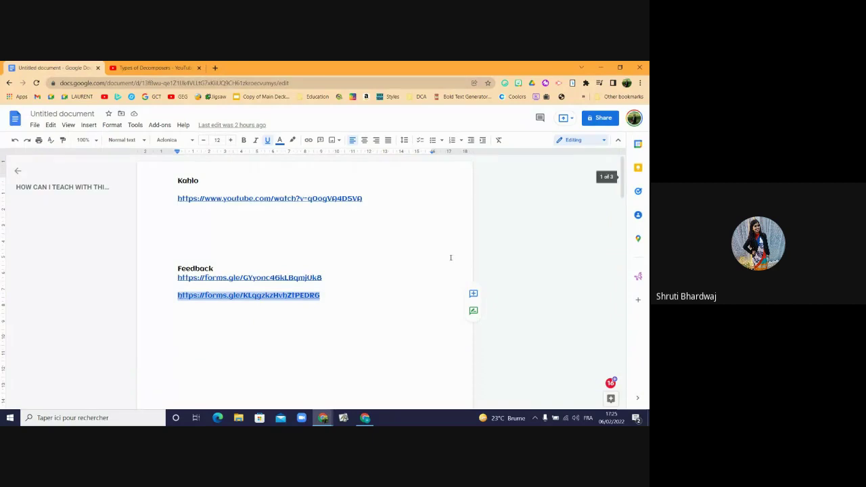
- In the Meet call, close the chat panel and dismiss both raised-hand notifications
click(366, 419)
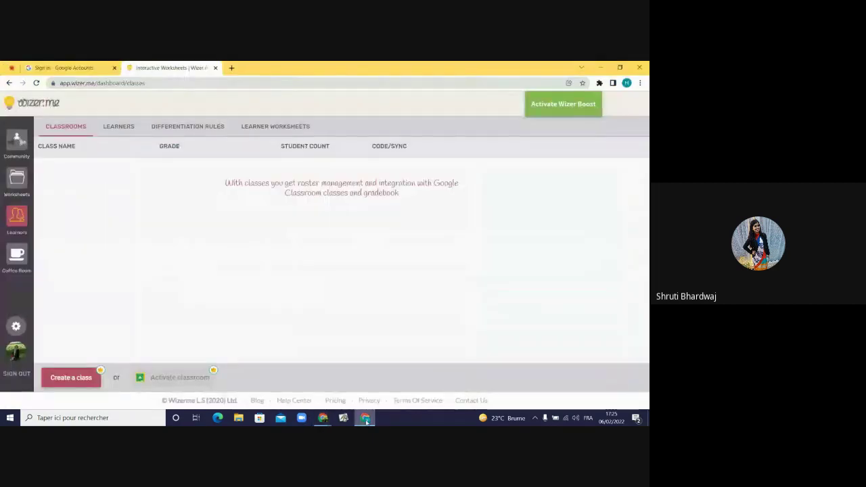
click(10, 68)
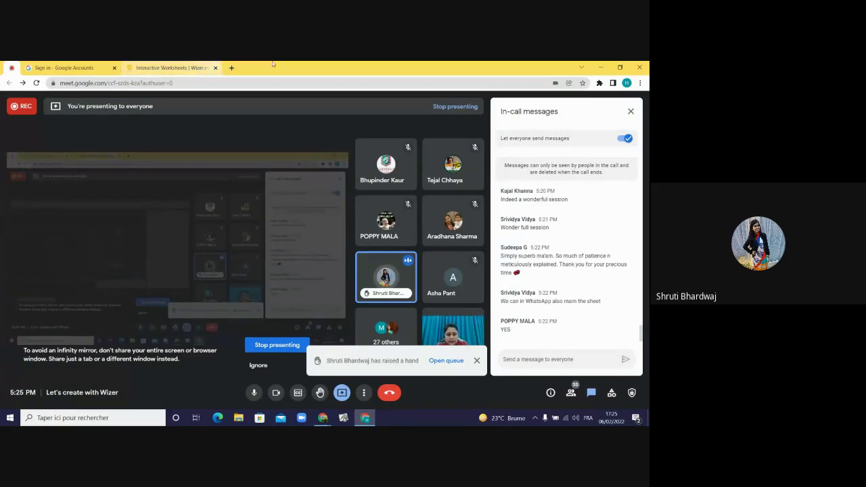
click(630, 111)
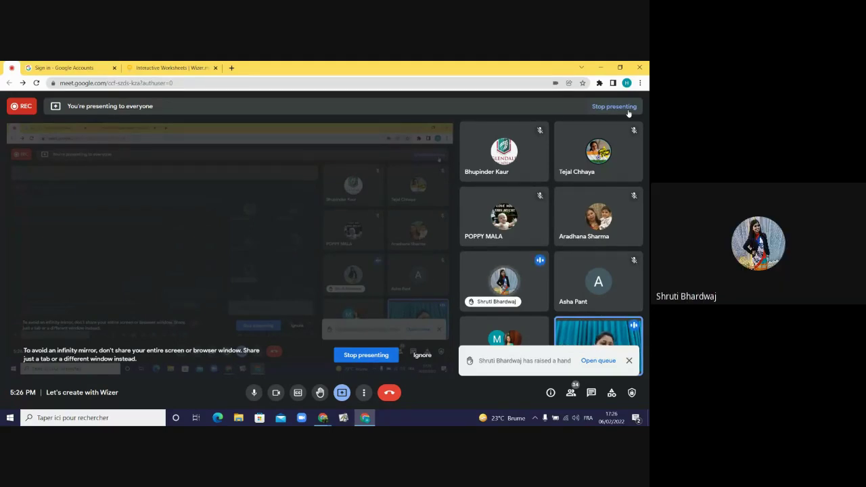
click(628, 361)
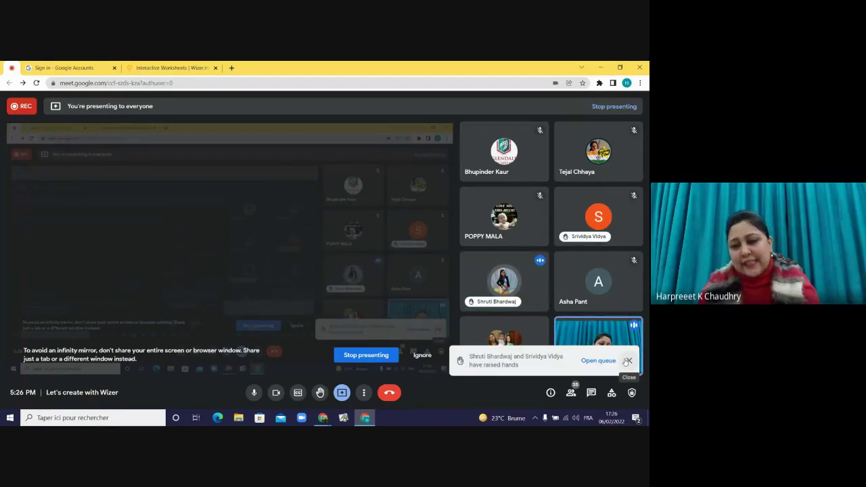
click(628, 361)
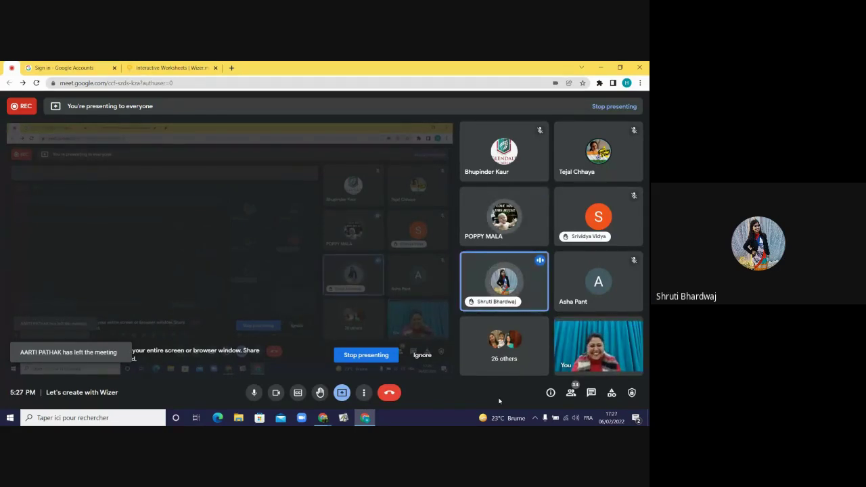
- Dismiss the presenting-to-everyone notice and bring the Wizer worksheet preview back on screen
key(alt+Tab)
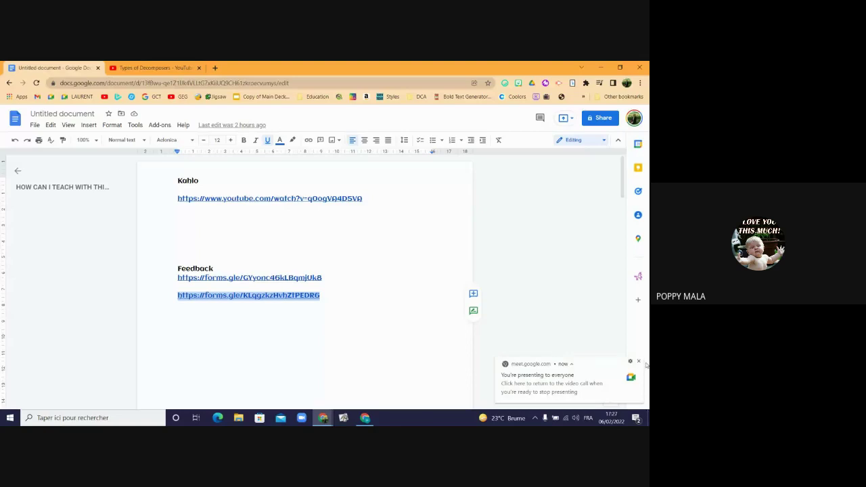
click(639, 362)
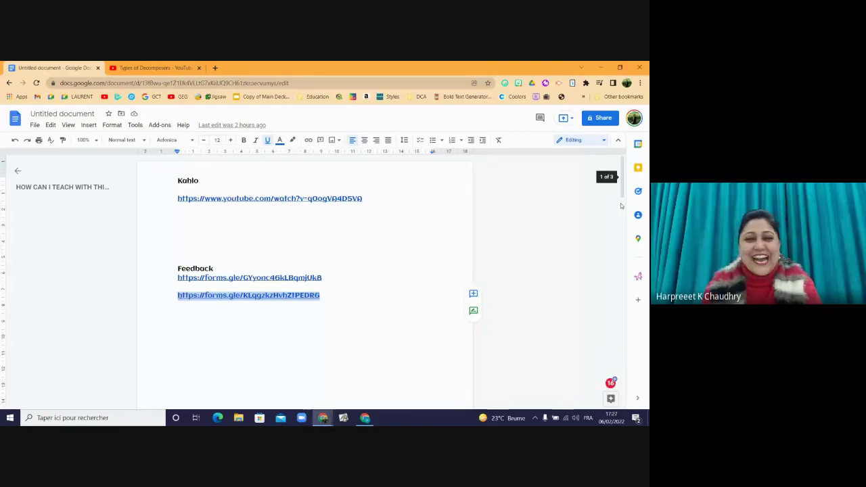
key(alt+Tab)
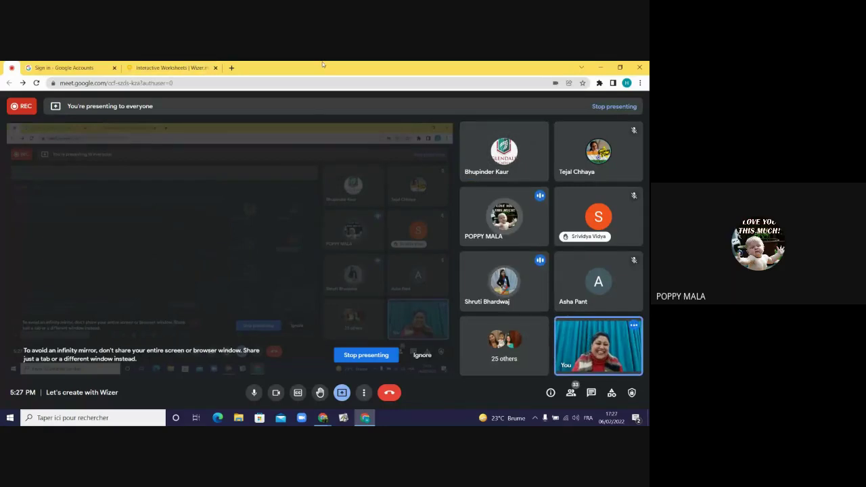
key(alt+Tab)
key(Tab)
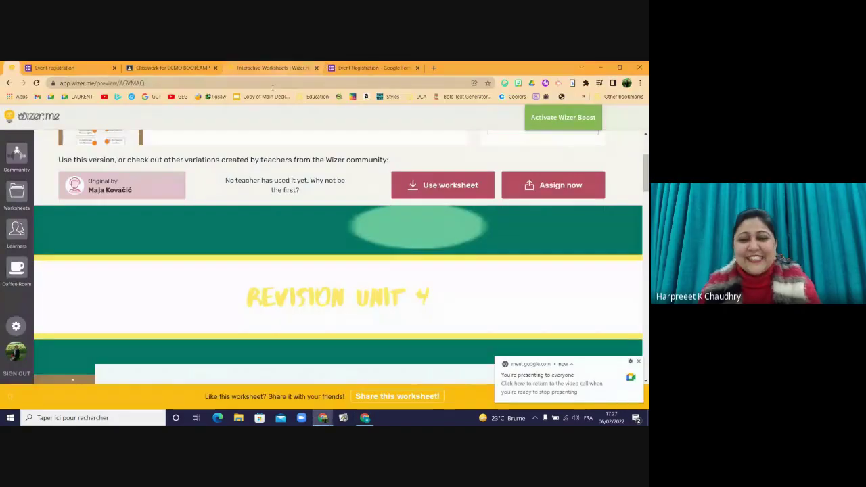
- Dismiss the presenting notice, use the Revision Unit 4 worksheet, and open 'Edit my copy'
click(638, 362)
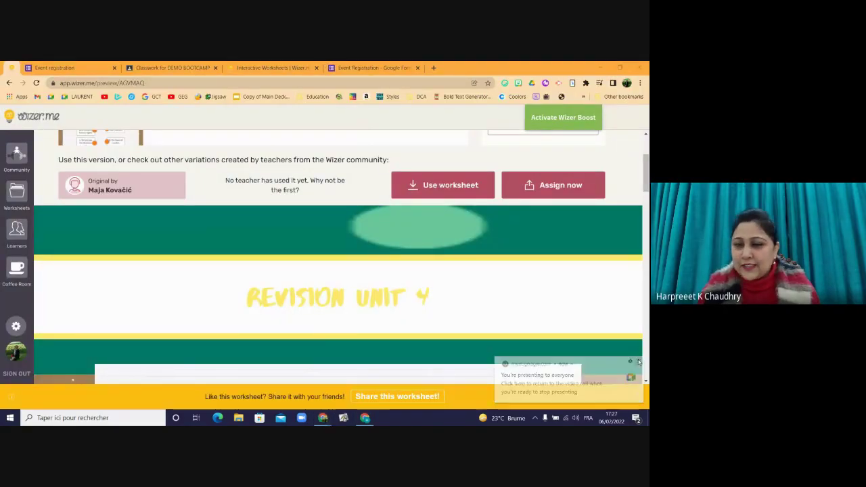
scroll(643, 180, down, 7)
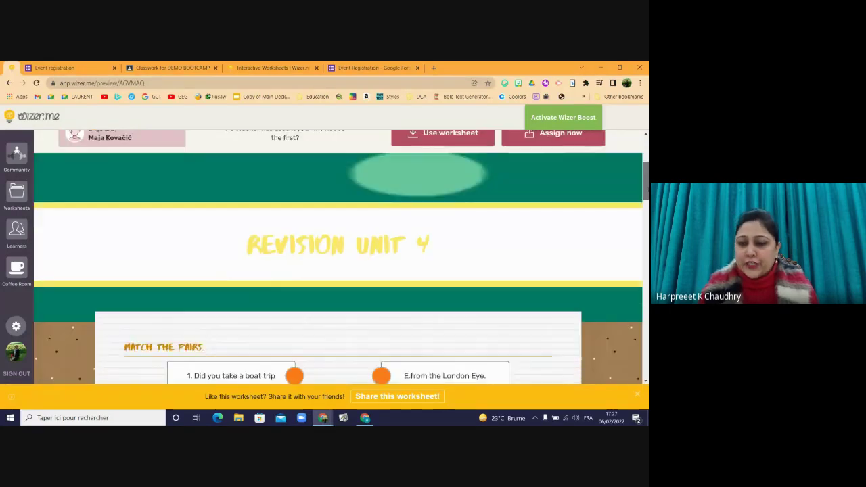
scroll(639, 175, up, 8)
scroll(640, 176, up, 1)
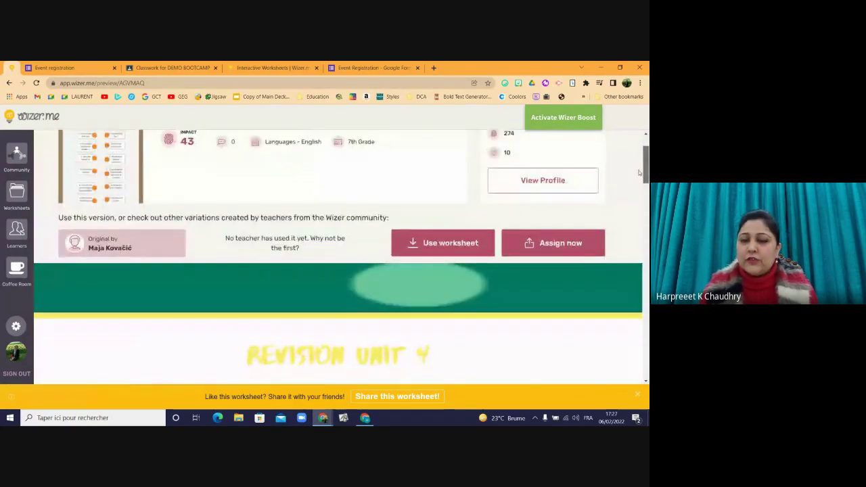
click(442, 256)
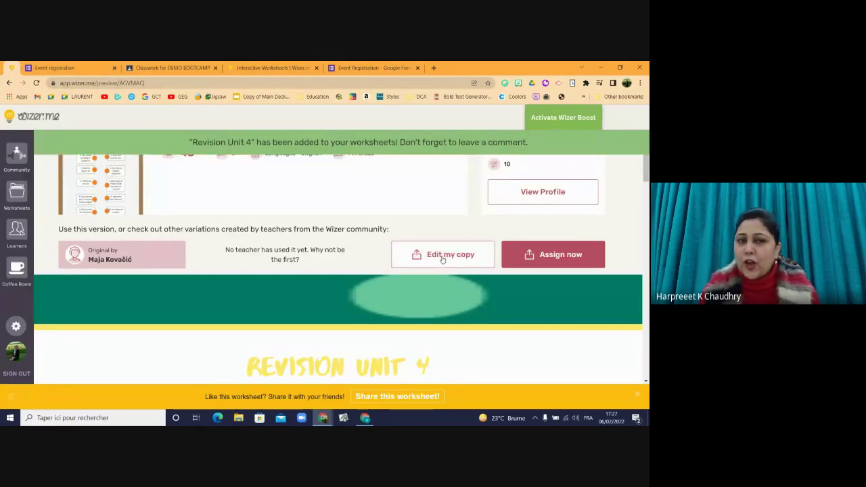
click(442, 256)
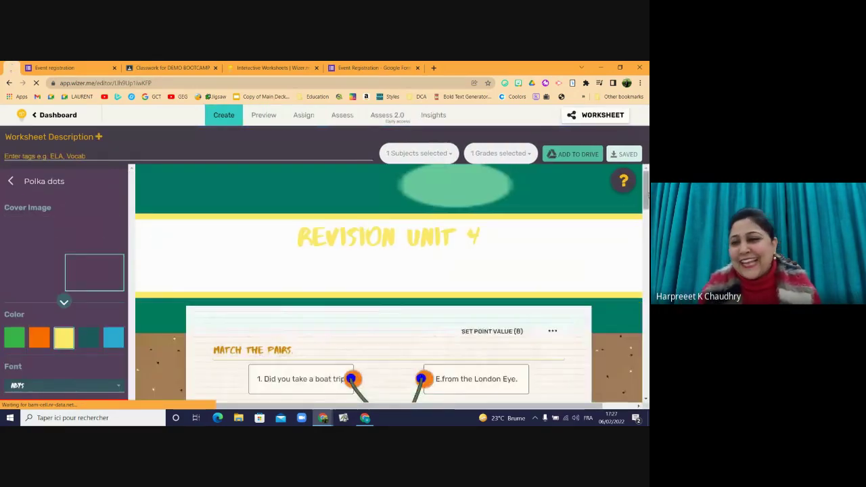
scroll(443, 260, down, 5)
drag(643, 247, 641, 313)
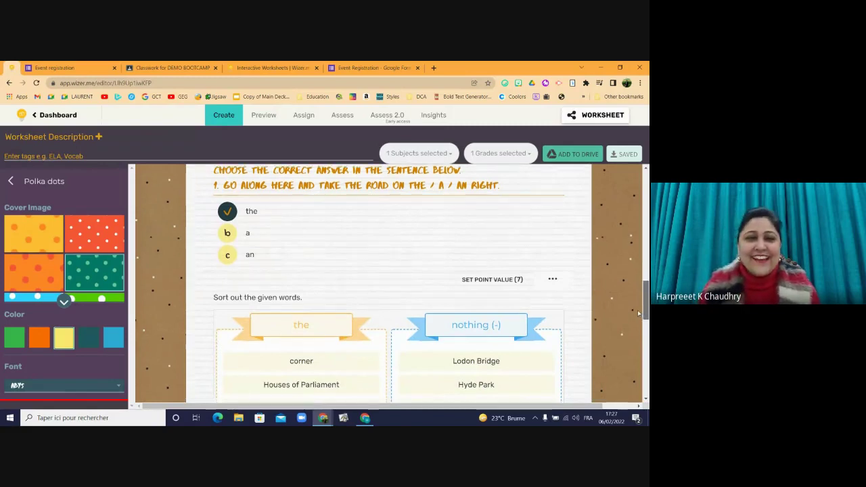
drag(637, 310, 592, 152)
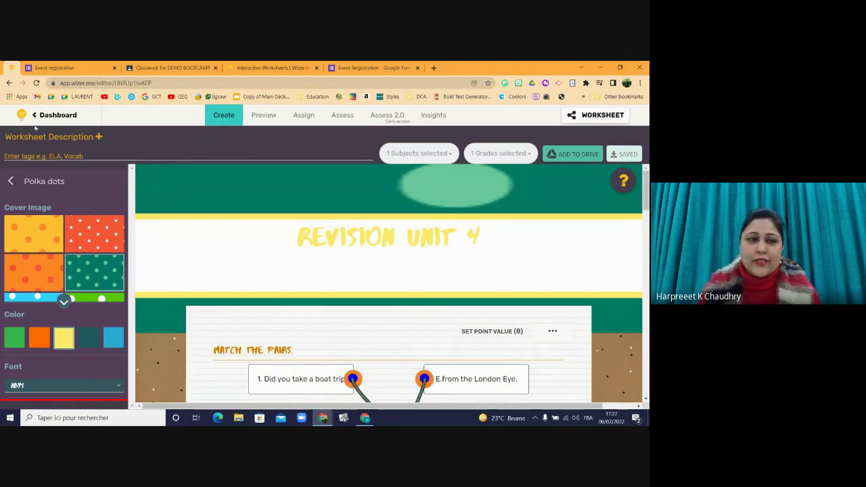
- Leave the editor for the Dashboard and open the Worksheets collection in the sidebar
click(52, 115)
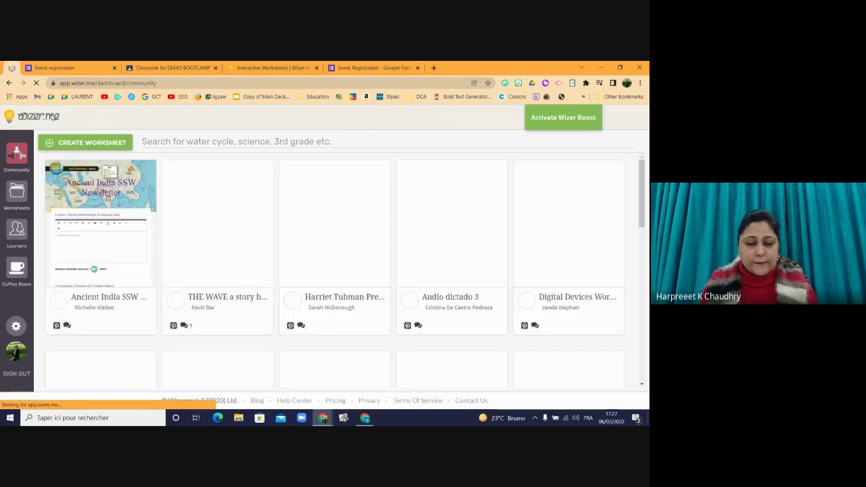
click(16, 195)
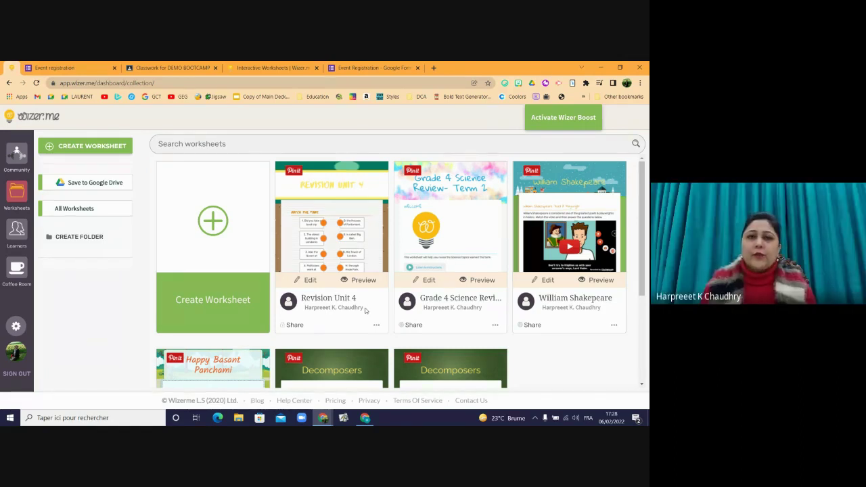
- Stop presenting in Google Meet so only the presenter's camera shows
key(alt+Tab)
key(alt+Tab)
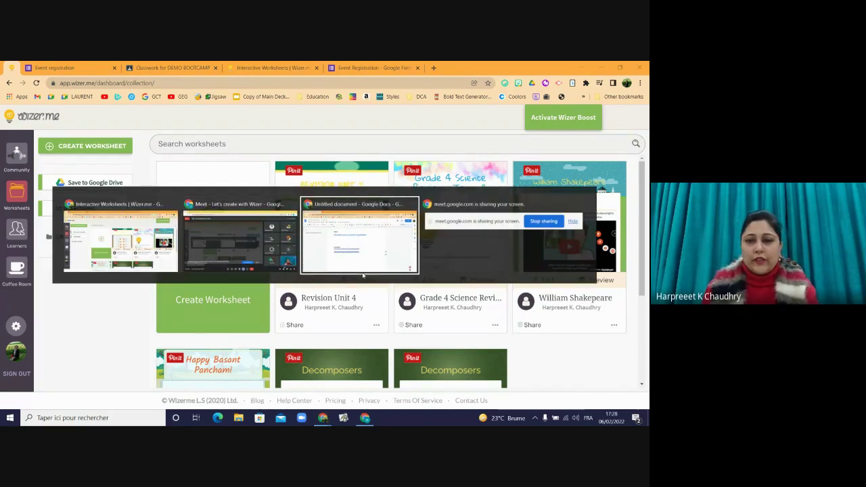
key(alt+Tab)
key(alt+Tab)
key(alt+Tab)
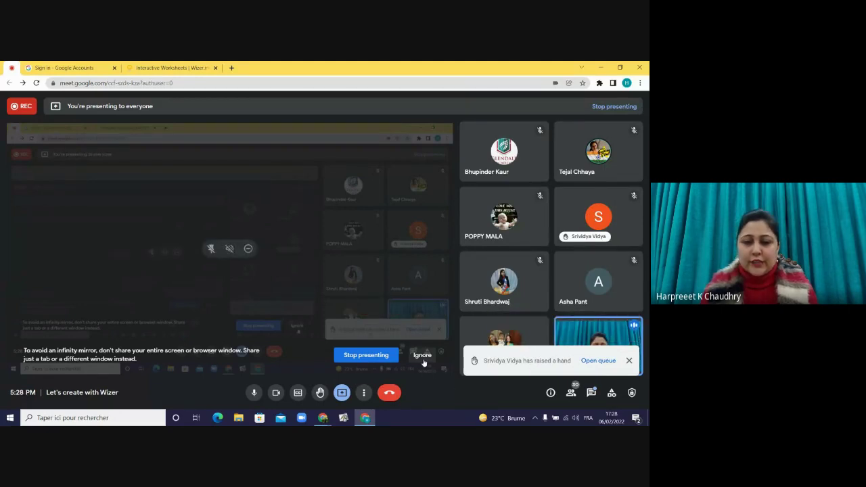
click(375, 356)
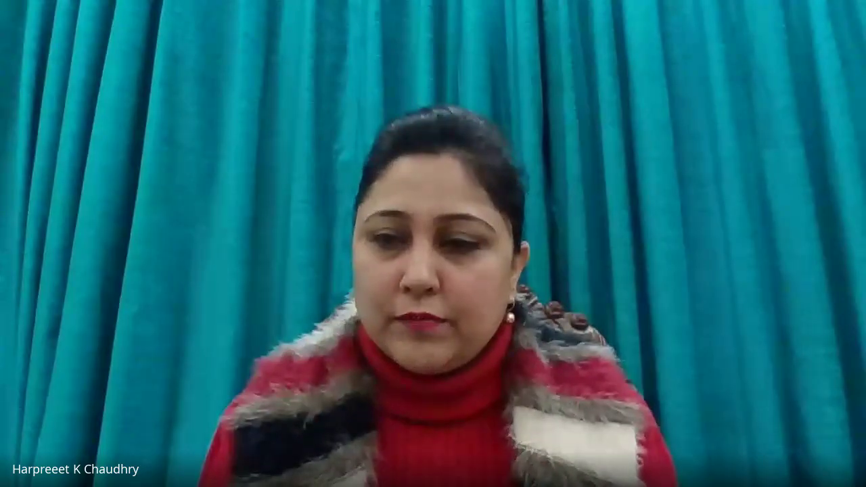